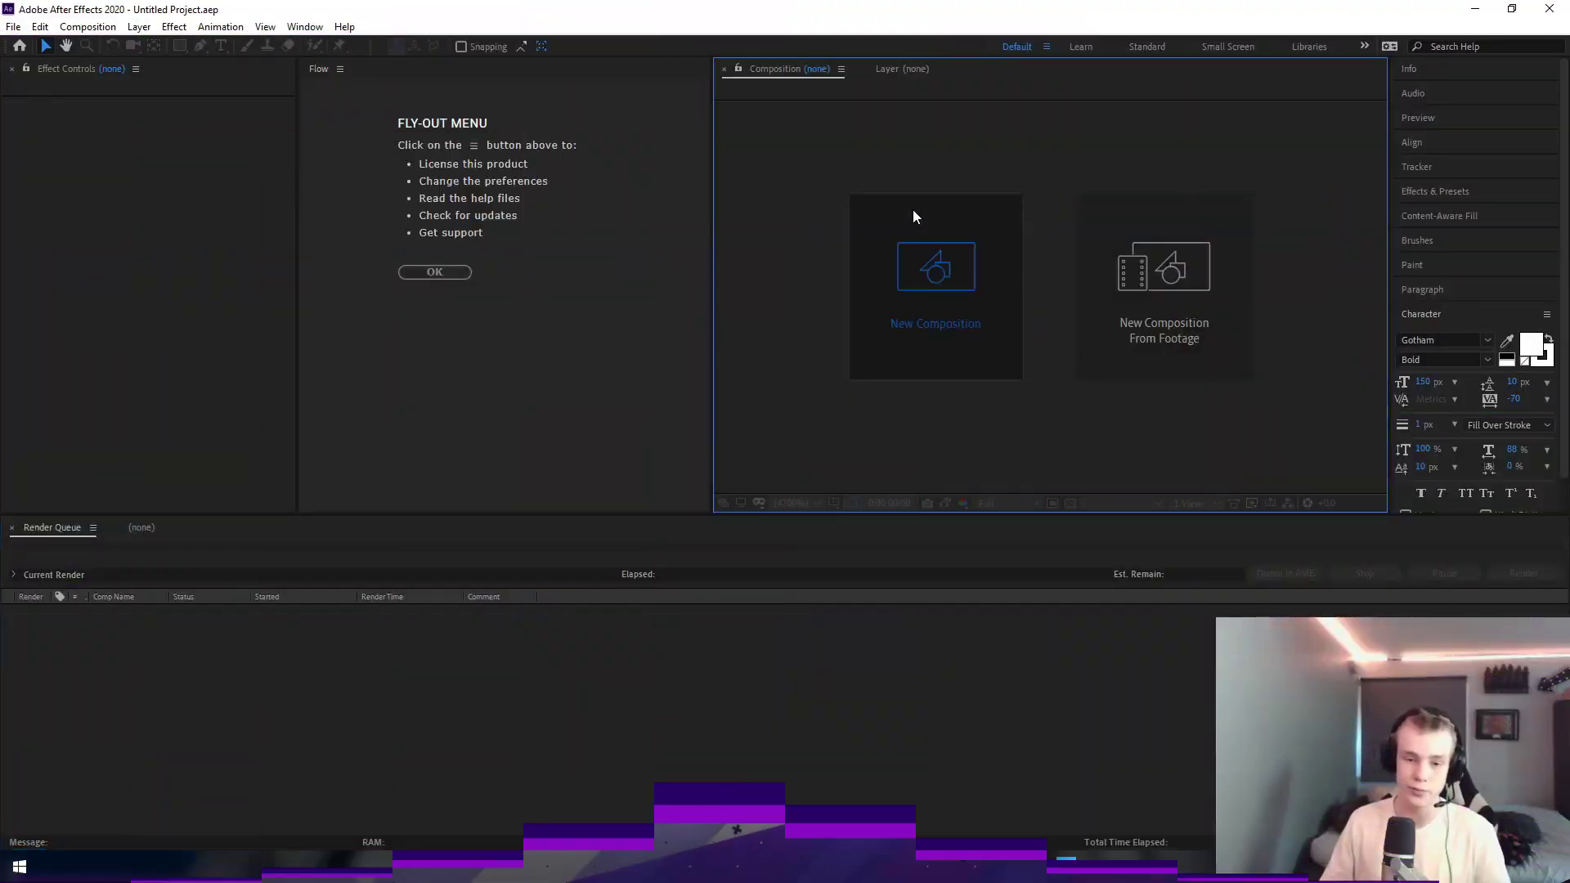
Create a 1920 x 1080 px composition at 60 frames per second with a duration of 0:00:15:34.
left_click(912, 211)
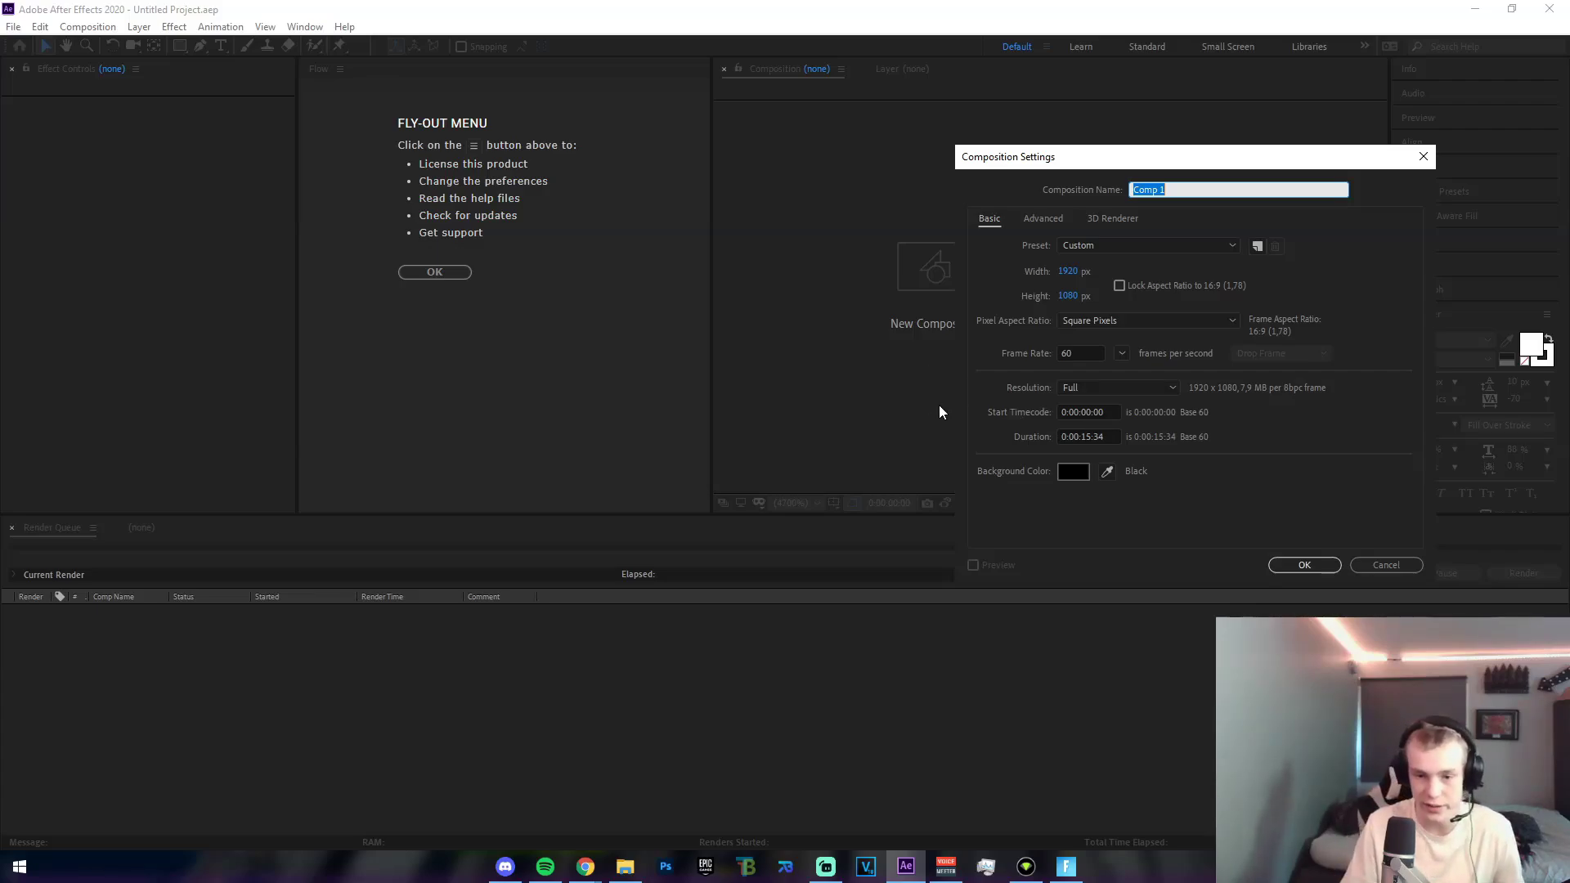
left_click(1100, 436)
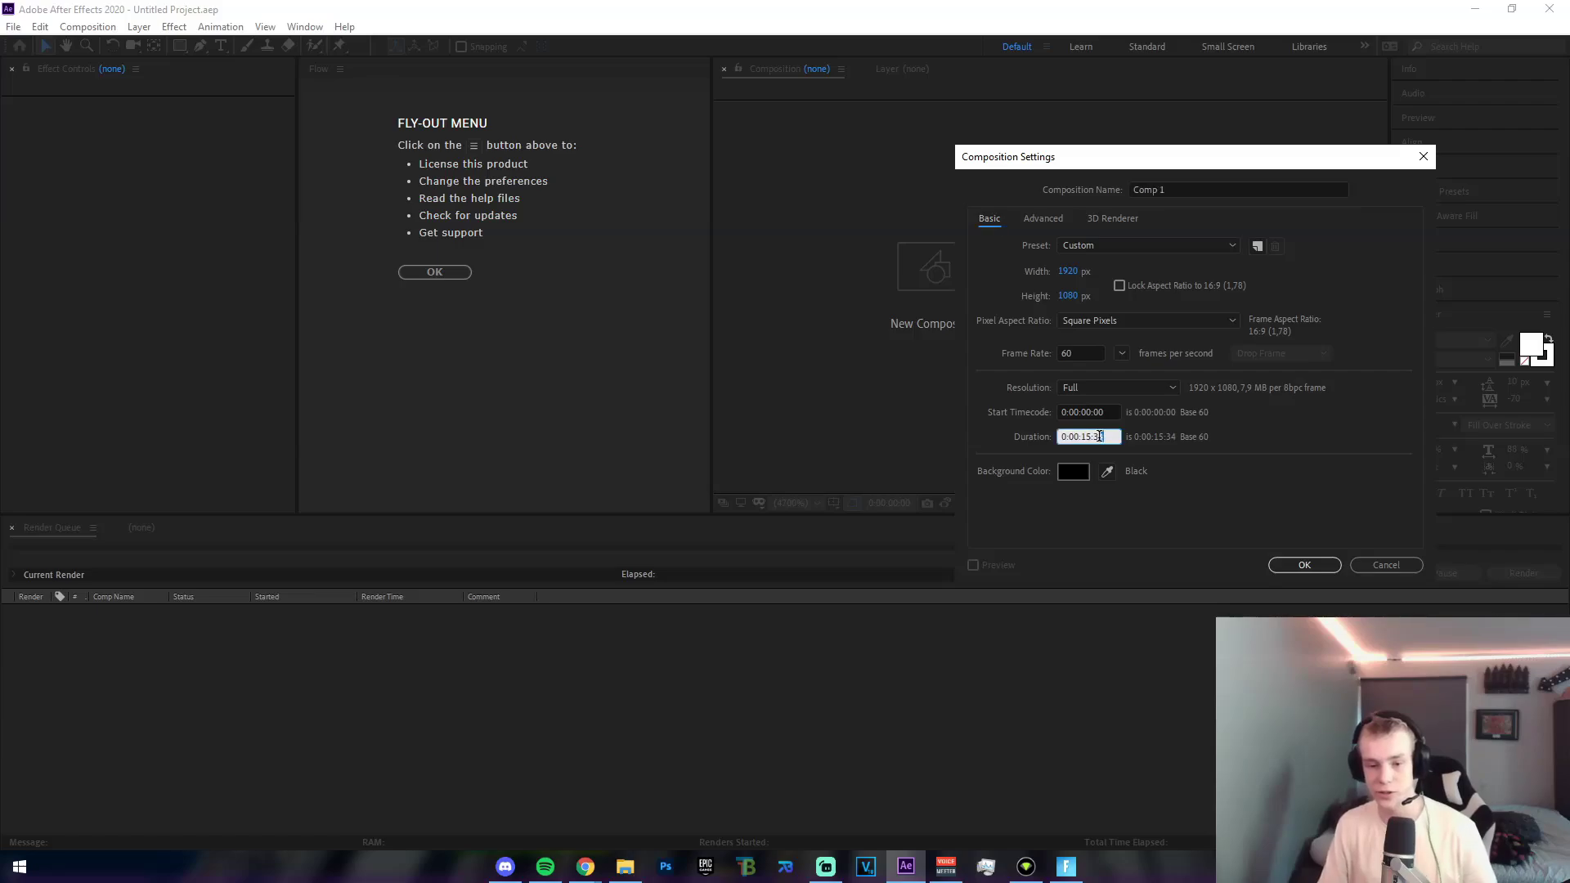
key("Return")
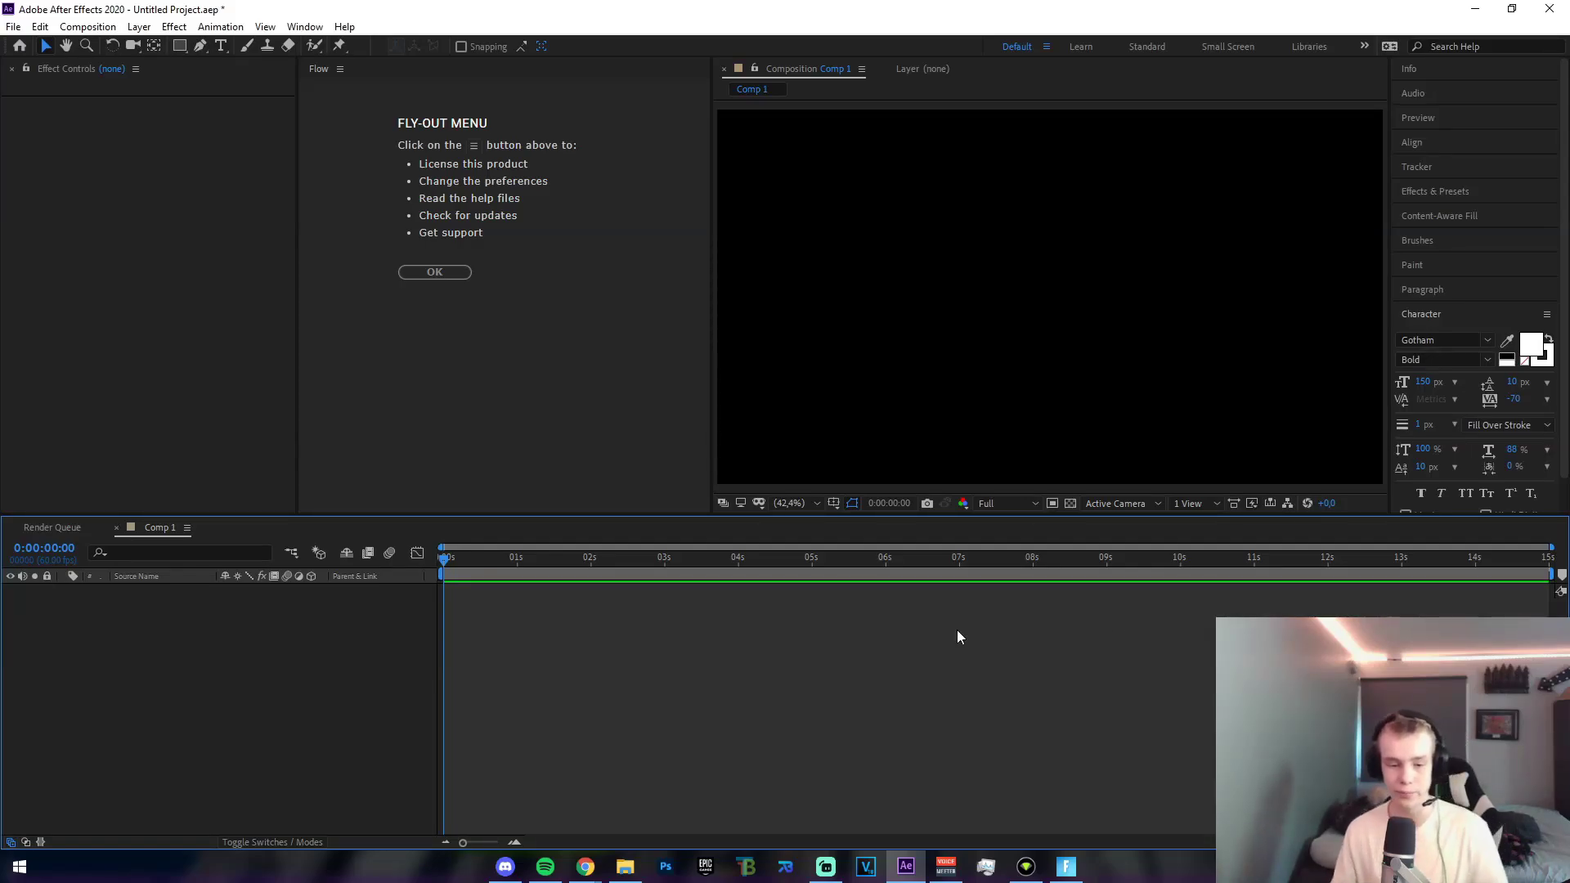
Add a white solid layer that fills the composition as its background.
right_click(763, 707)
mouse_move(818, 529)
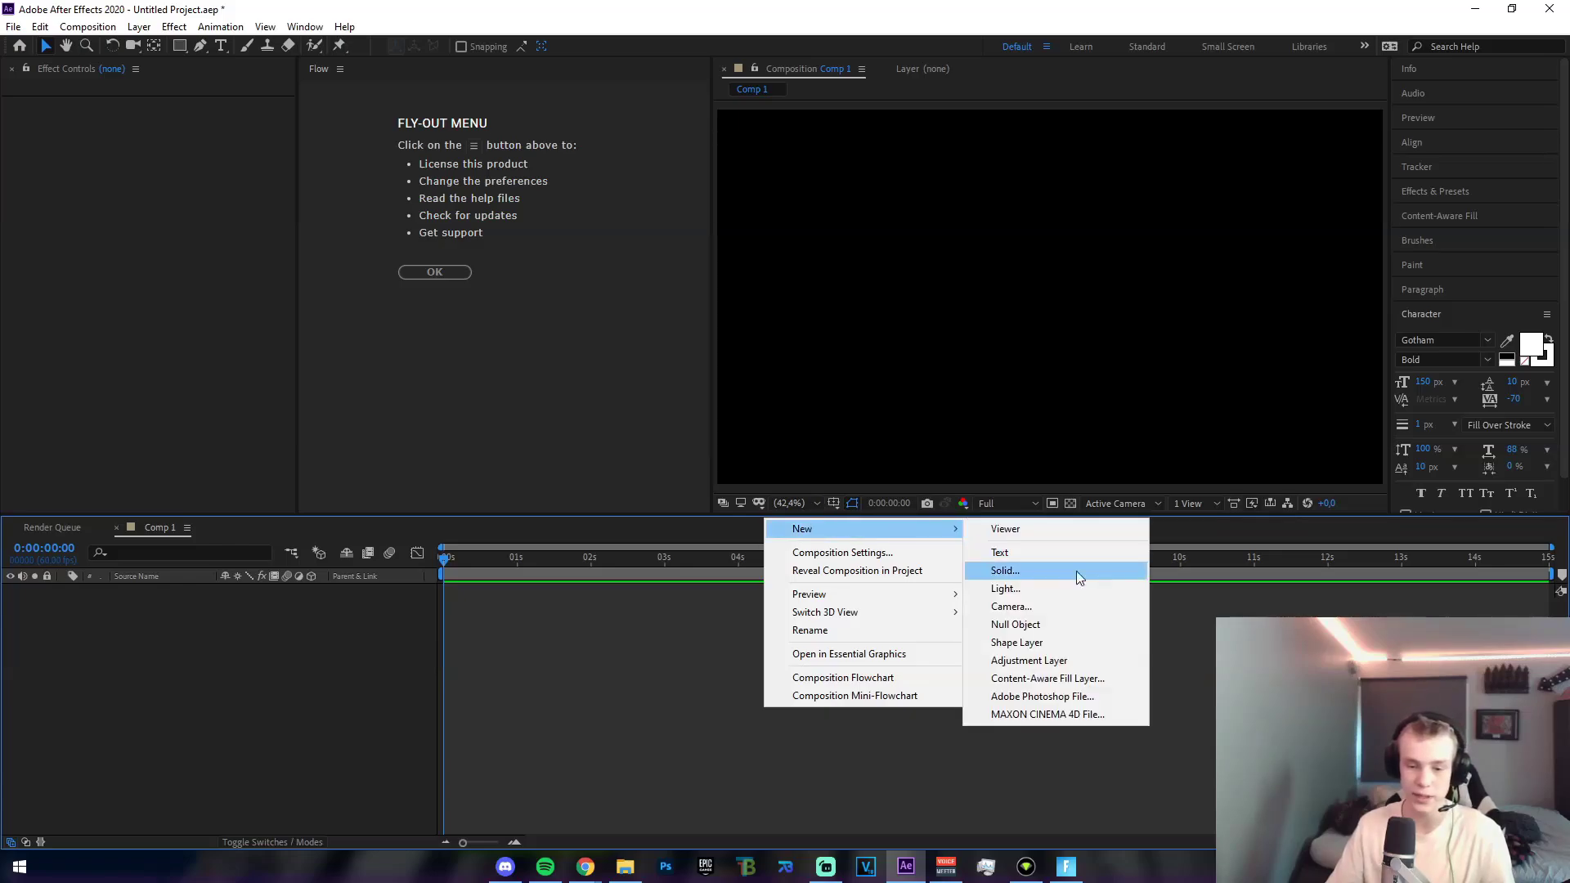
left_click(1053, 564)
left_click(258, 331)
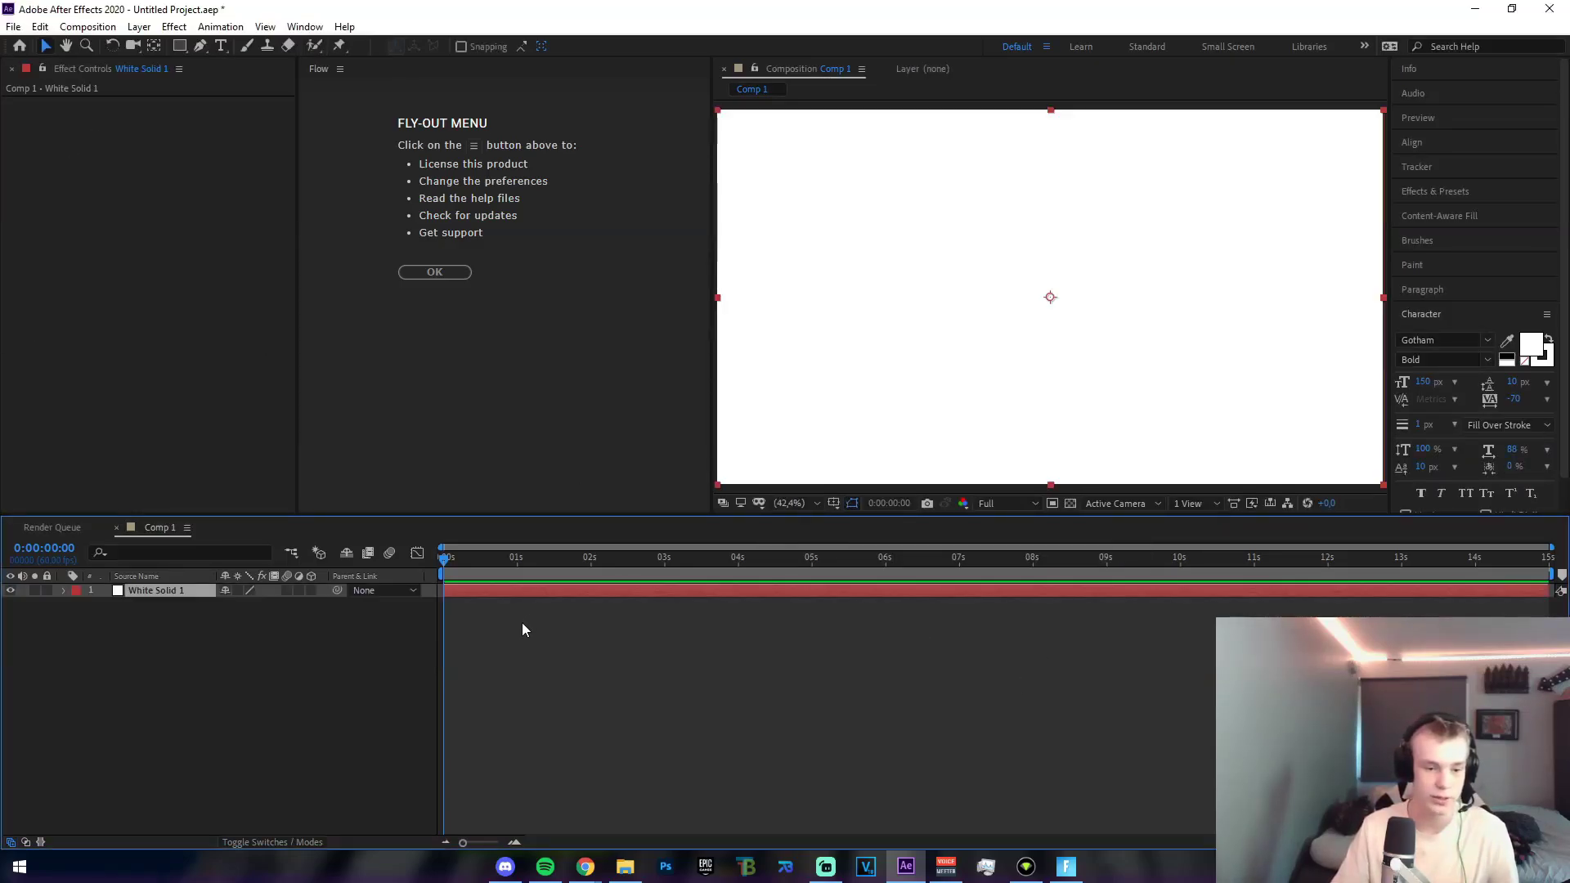
right_click(523, 630)
left_click(906, 602)
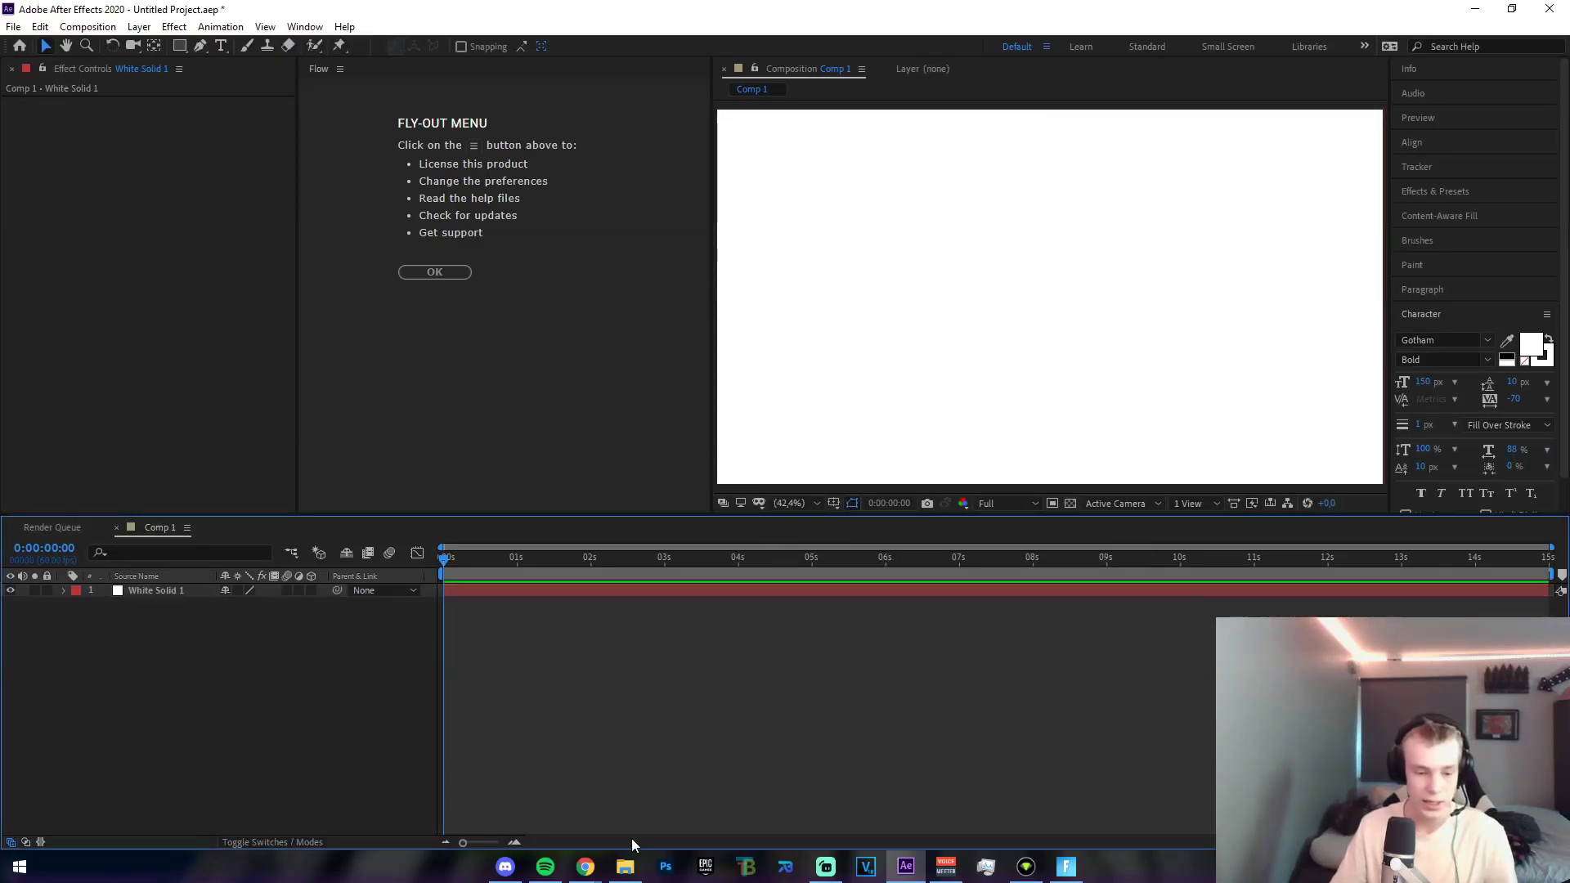
Bring google-logo.png into the composition above the white solid and scale it to 123%, centred in the frame.
left_click(625, 866)
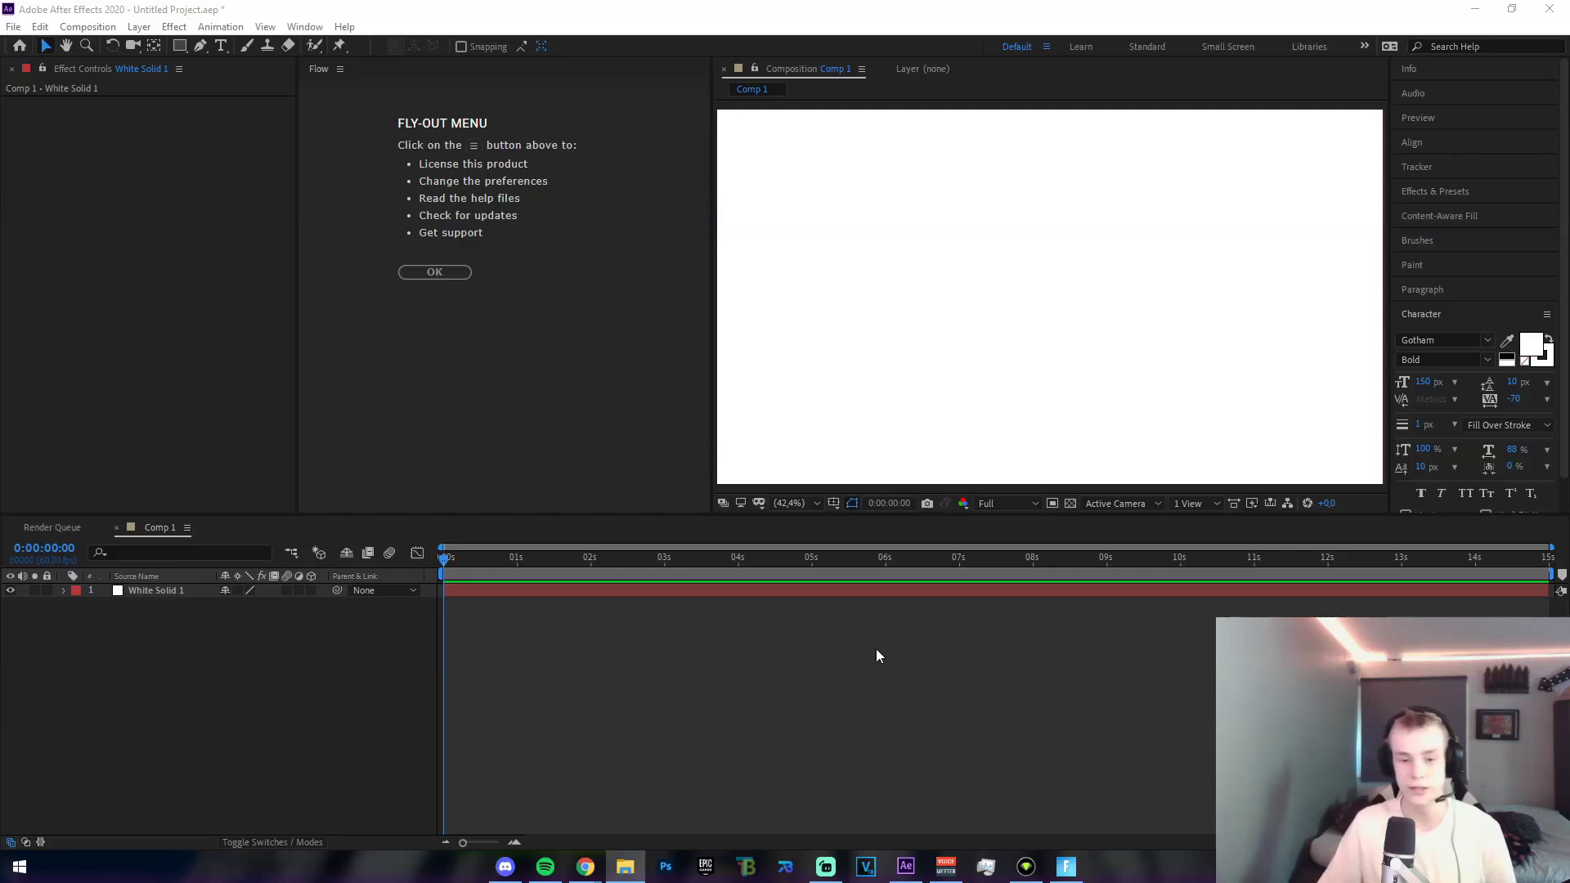
left_click(1005, 690)
left_click_drag(999, 689, 991, 689)
left_click_drag(961, 209, 917, 194)
key("ctrl+z")
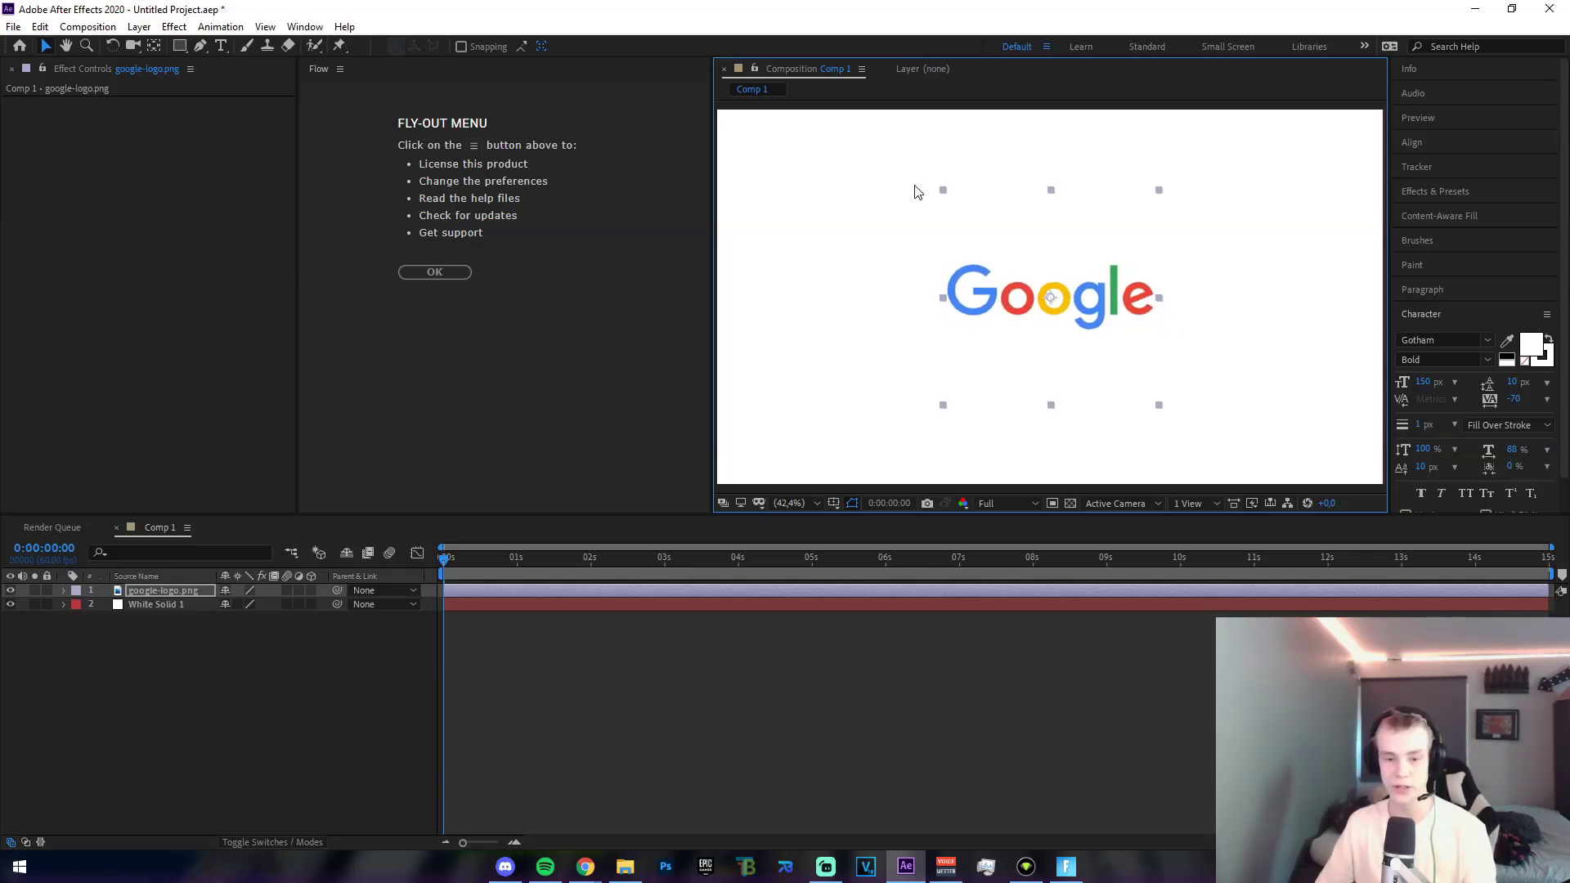
left_click(1174, 615)
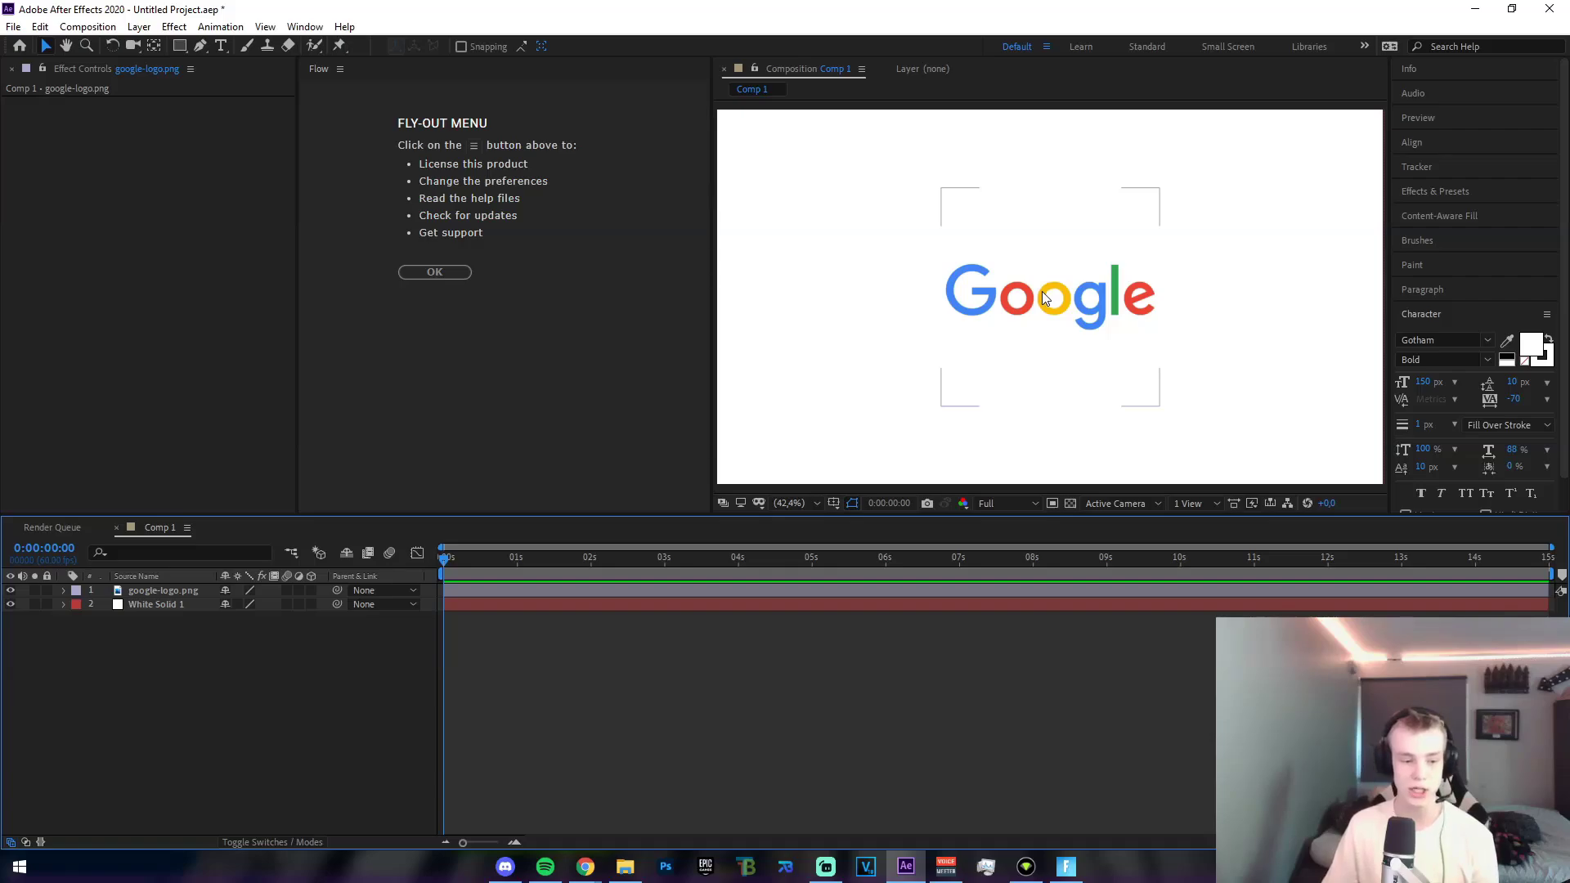
left_click(1090, 316)
left_click(1083, 731)
left_click(1094, 315)
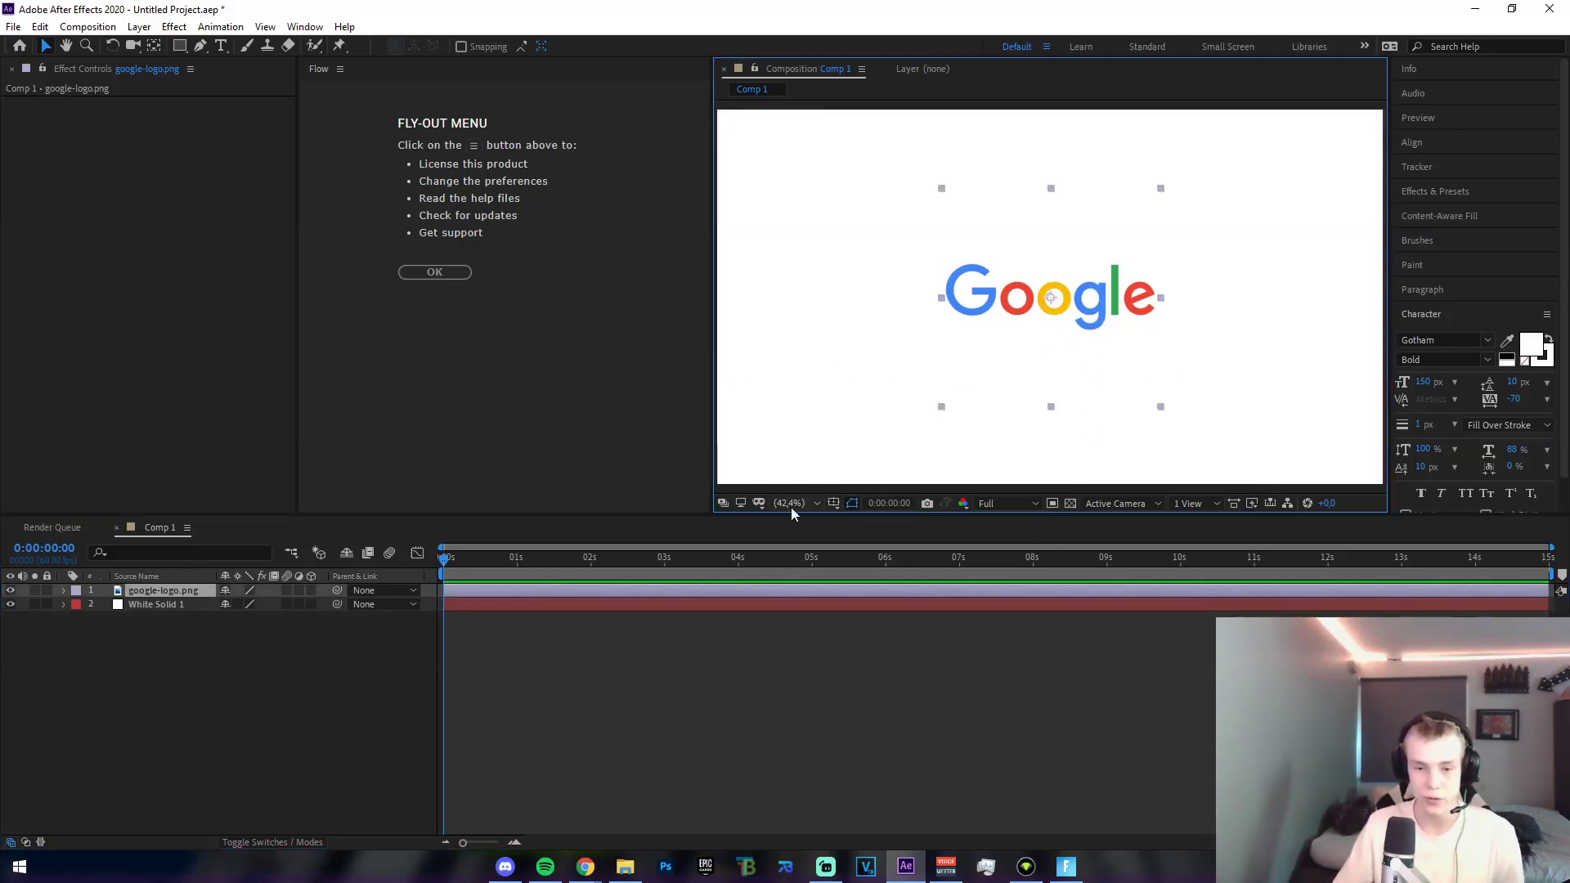
left_click(958, 636)
left_click(1083, 340)
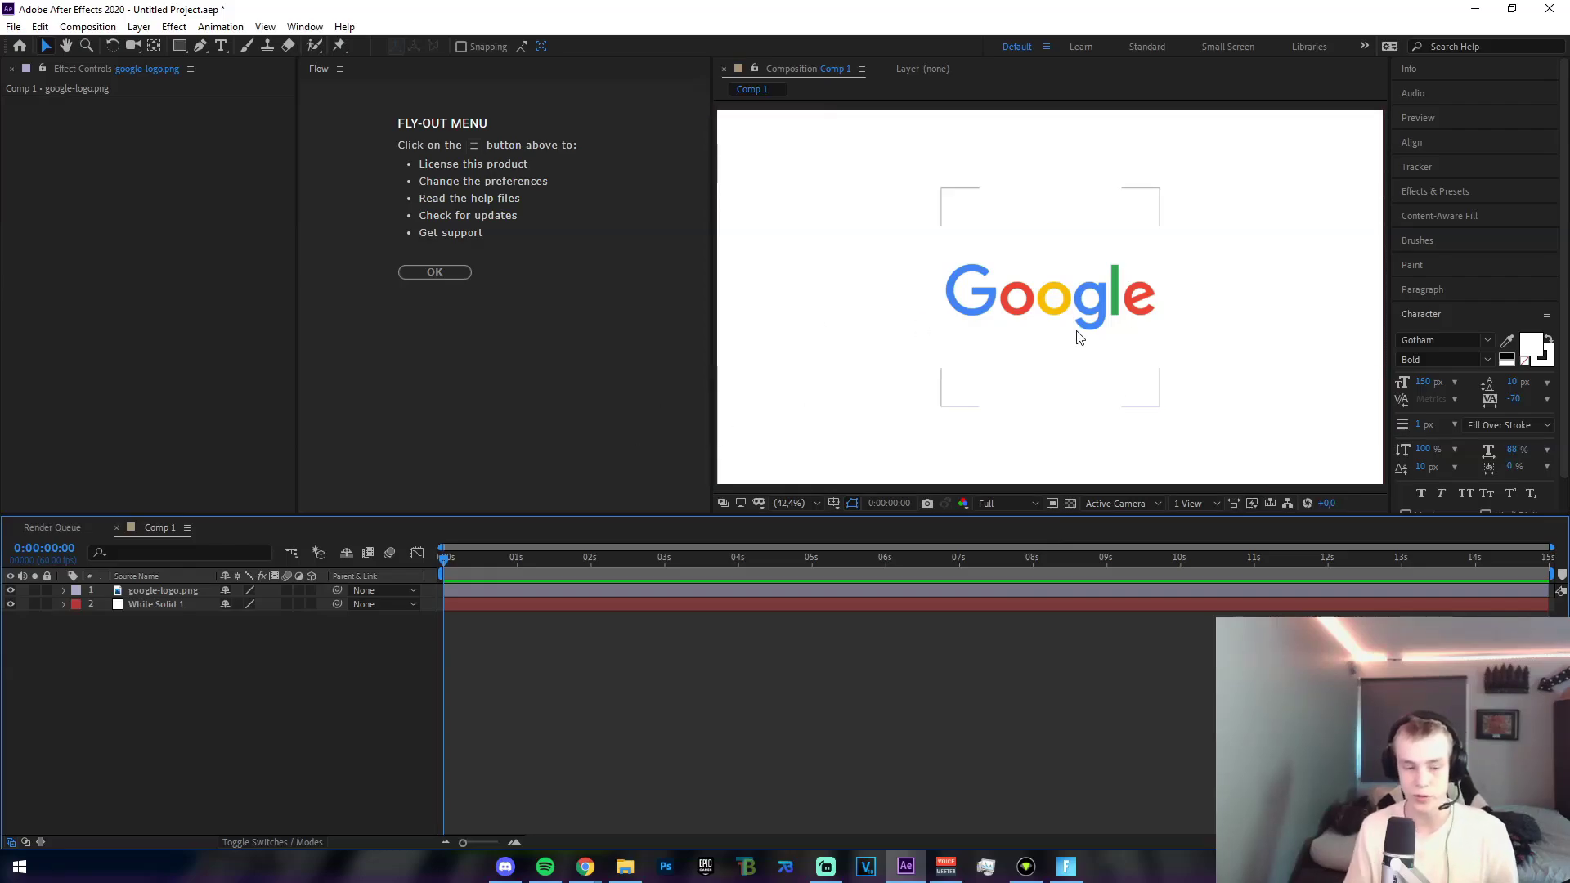
left_click(424, 609)
key("super")
key("super")
Split the logo layer at 0:00:00:45 and delete the part after that time.
scroll(572, 719, "up", 3)
scroll(540, 777, "left", 2)
left_click_drag(634, 557, 667, 573)
key("Page_Up")
left_click(682, 589)
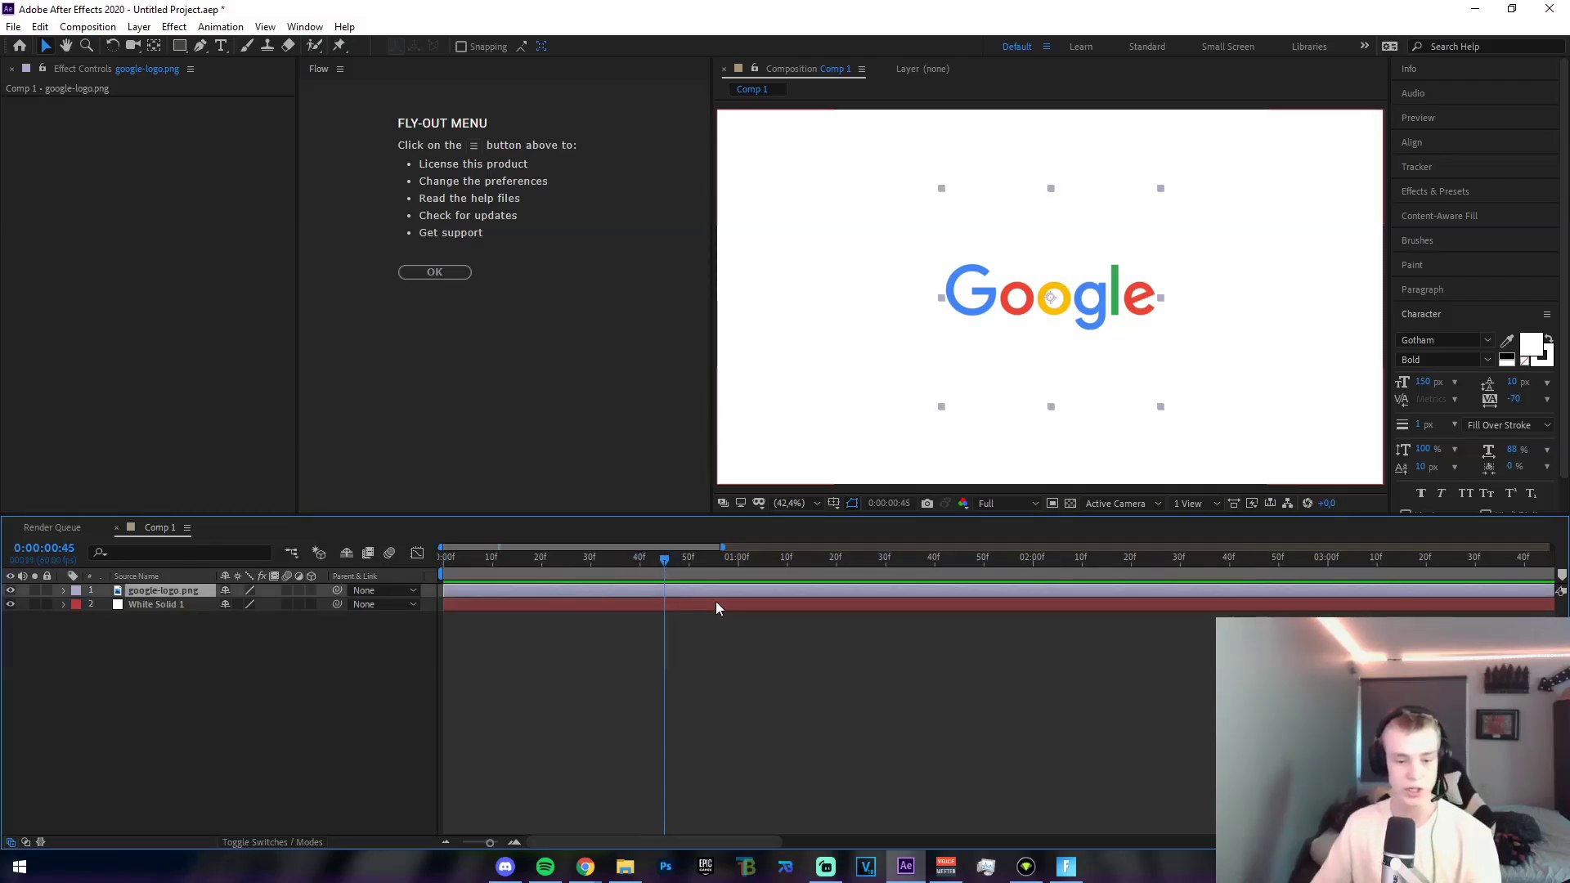
key("ctrl+shift+d")
key("Delete")
key("Home")
Show the logo layer's Transform properties and set a Scale keyframe of 0% at 0:00:00:00.
left_click(164, 591)
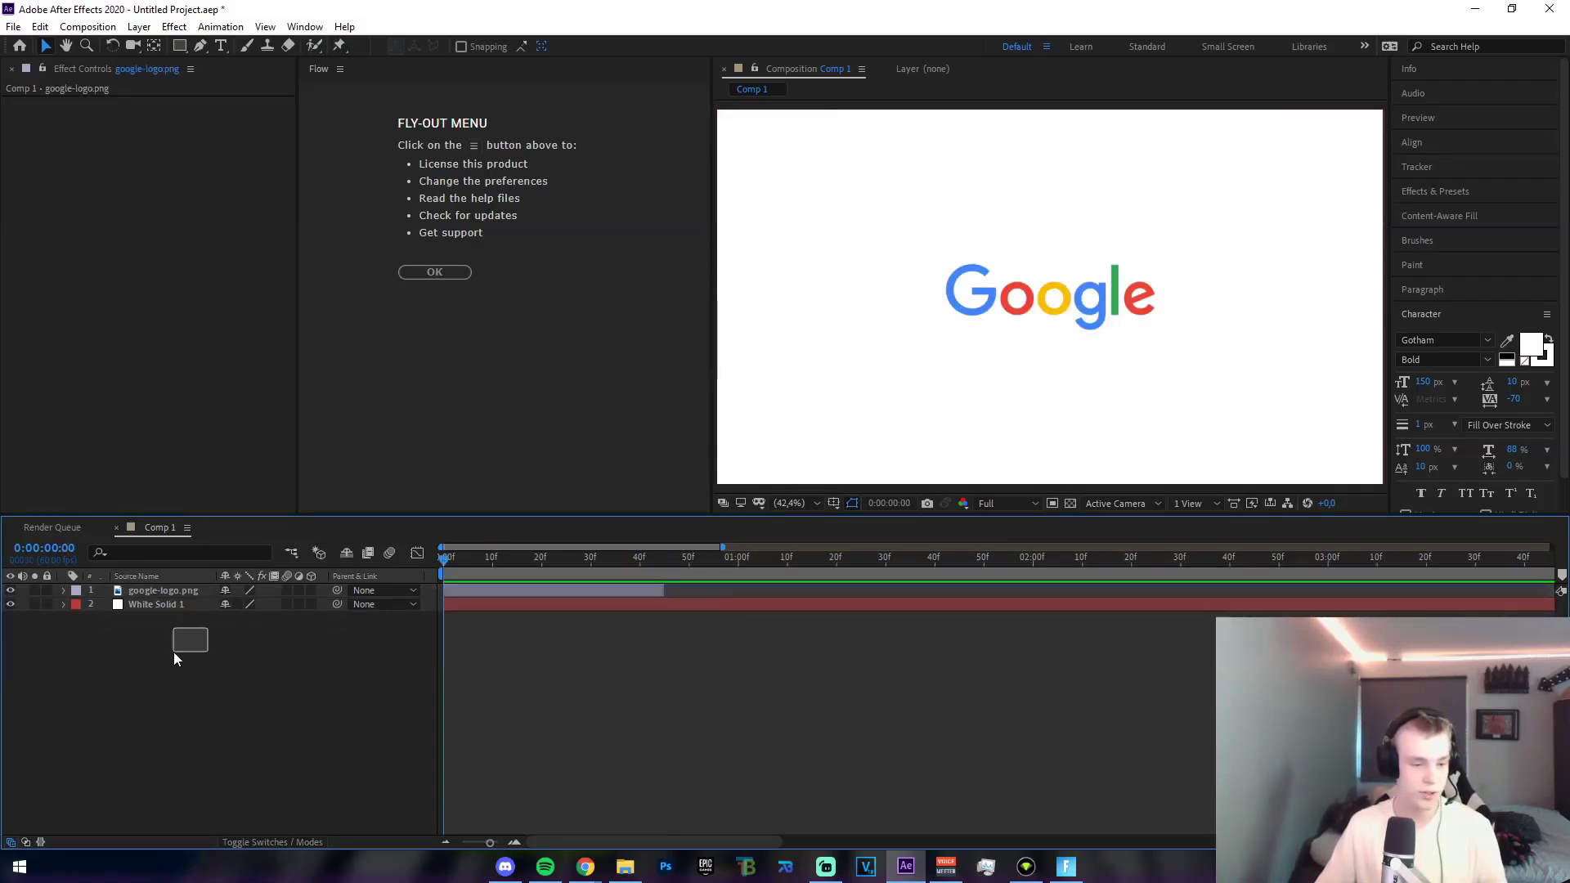
left_click(63, 590)
left_click(78, 604)
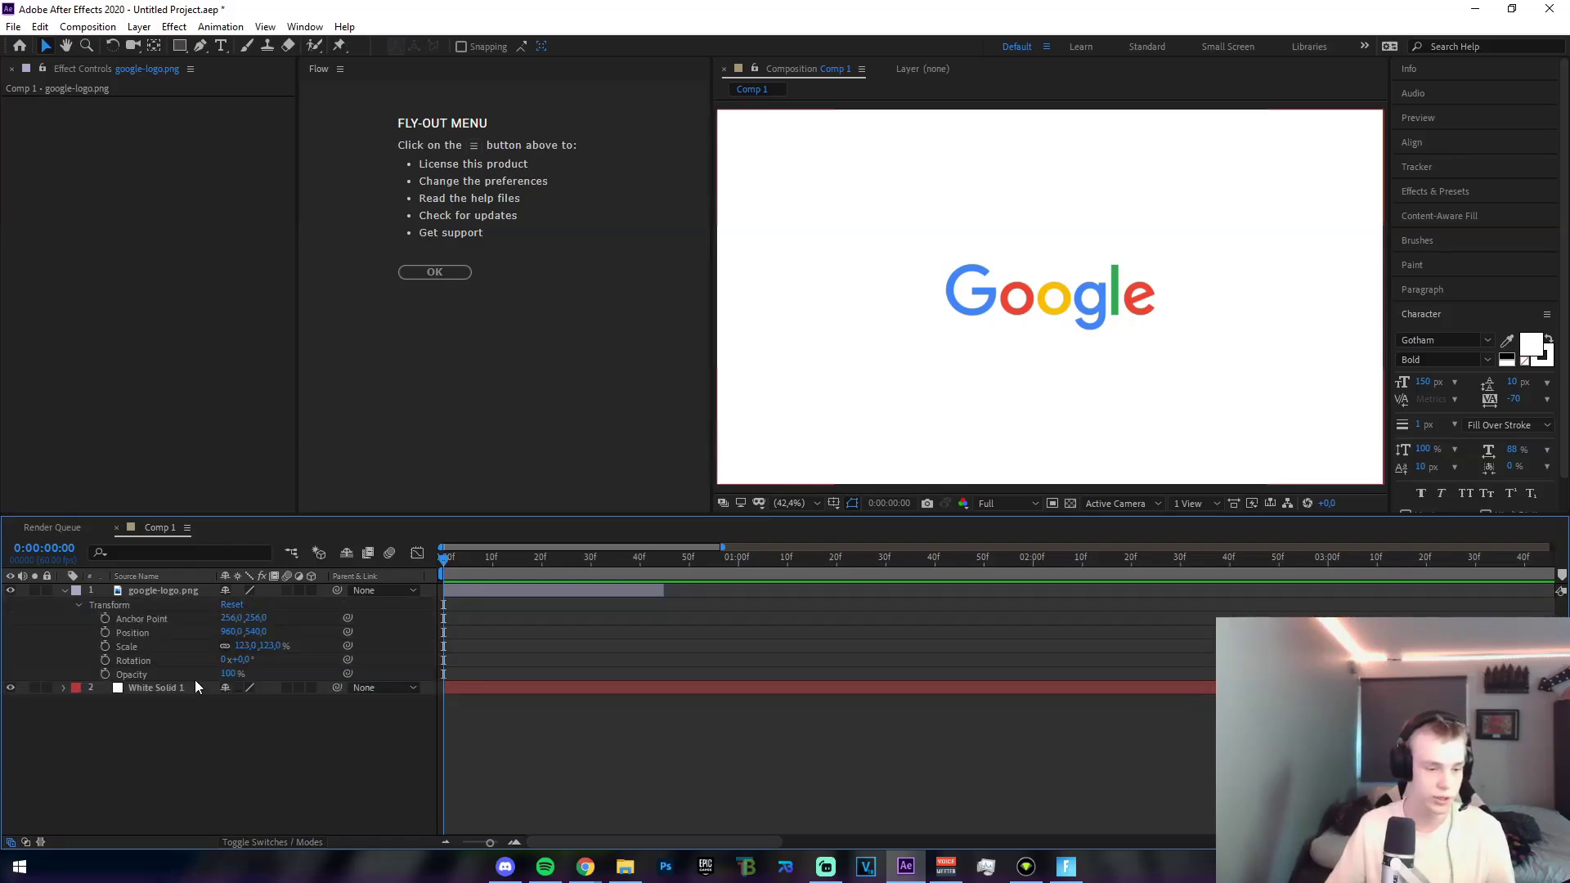
type("0")
key("Return")
left_click(105, 646)
Set the logo's Scale to 123% at 0:00:00:45 and extend the logo layer beyond the three-second mark.
left_click_drag(446, 565, 665, 563)
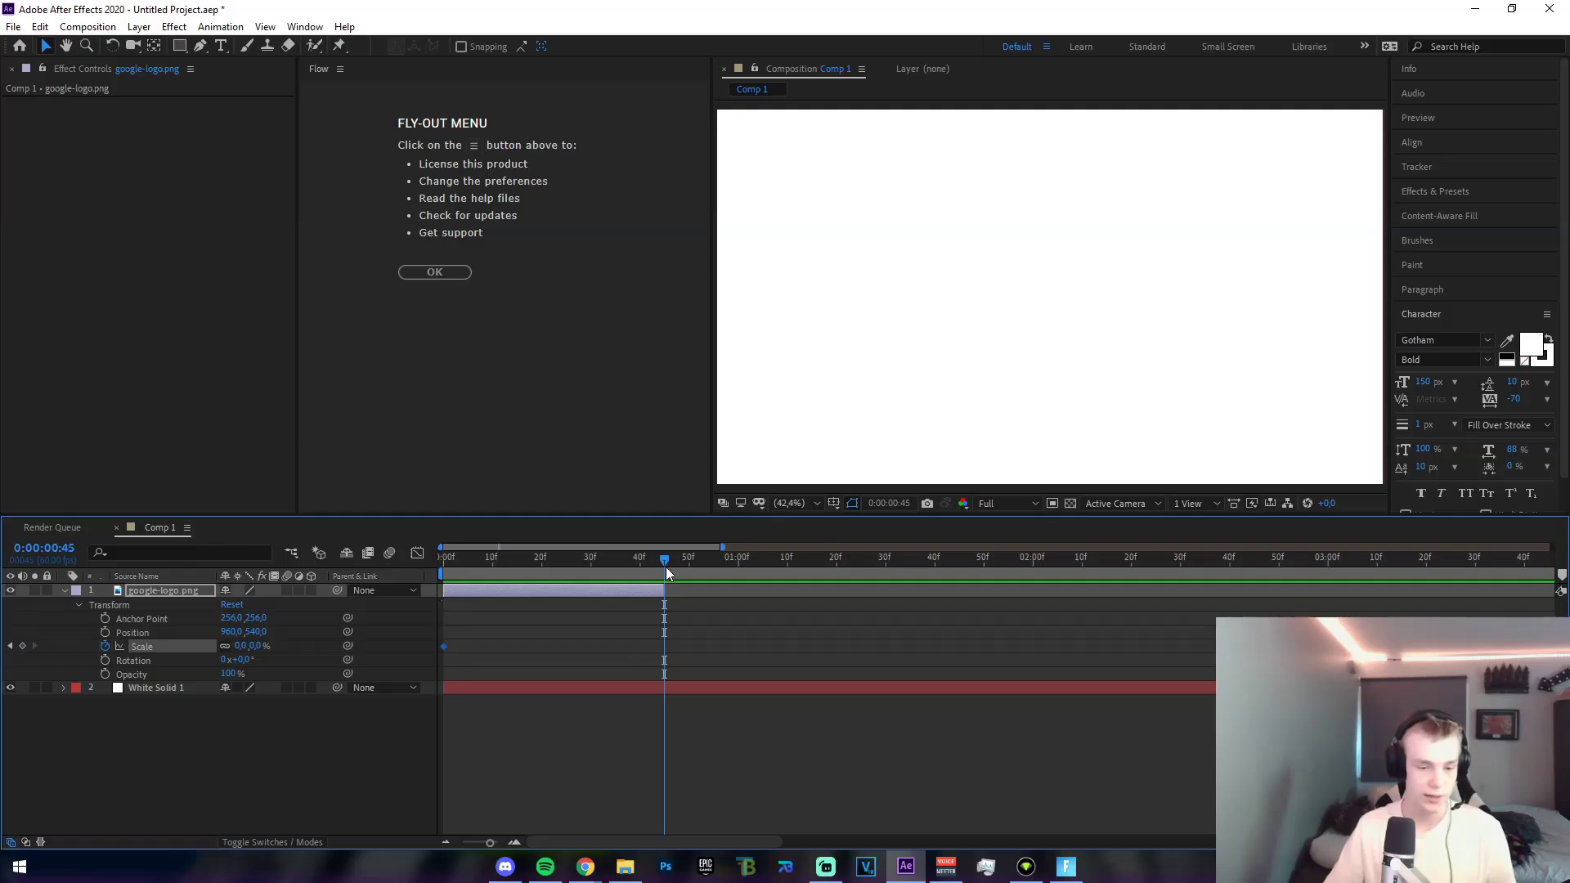
left_click(263, 646)
type("123")
left_click(555, 744)
left_click_drag(688, 568, 622, 577)
left_click(628, 592)
key("space")
Apply Easy Ease to both of the logo's Scale keyframes.
left_click_drag(693, 660, 443, 644)
right_click(443, 644)
mouse_move(528, 635)
left_click(678, 687)
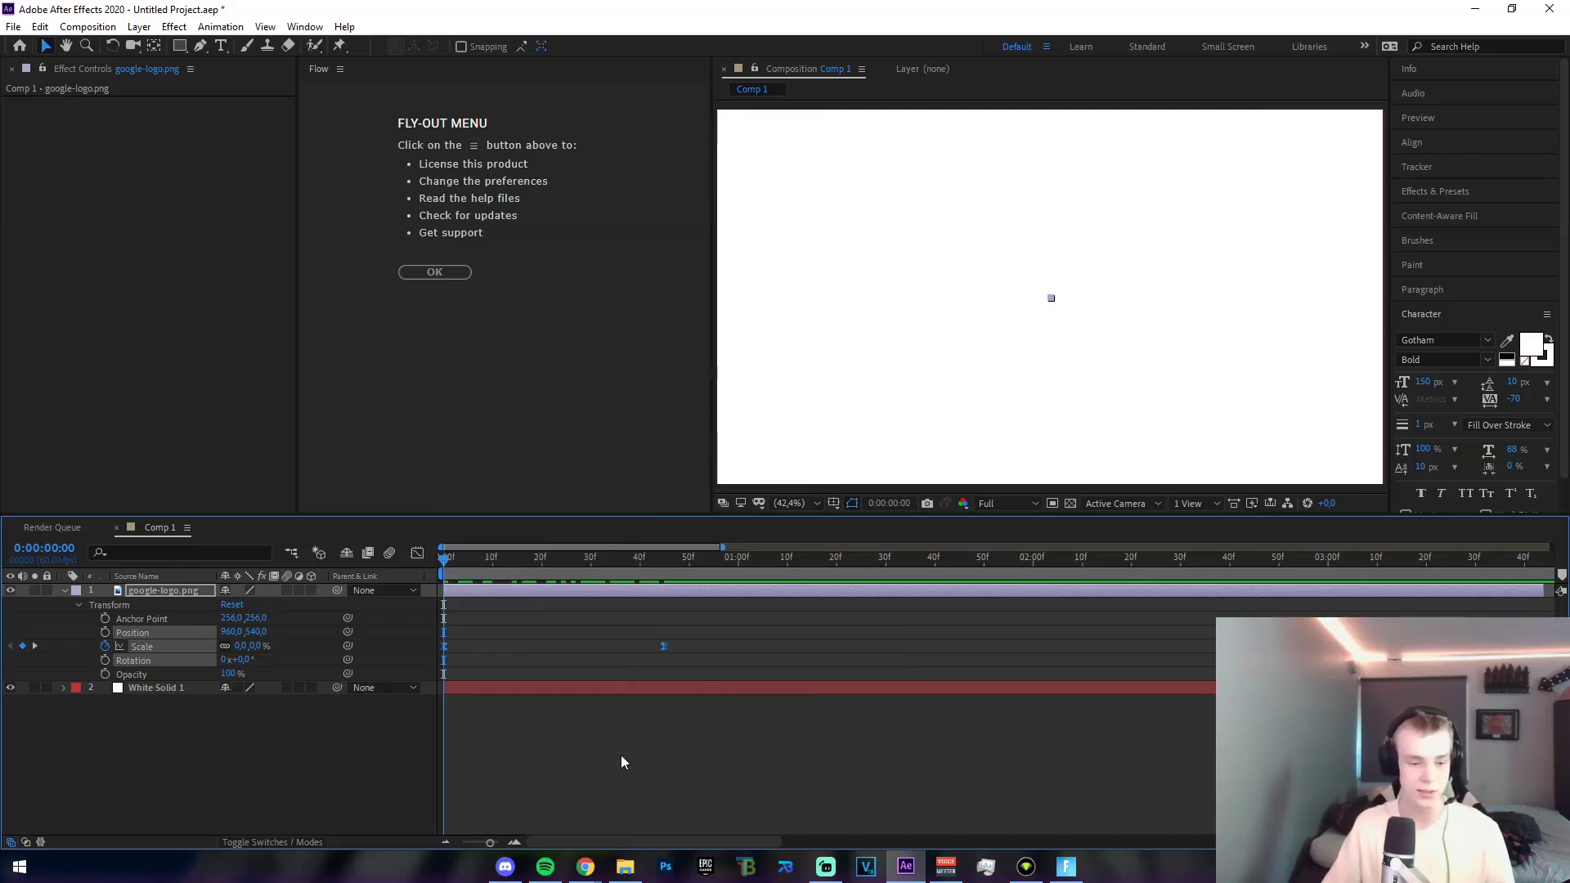
Display the logo's Scale curve in the graph editor.
left_click(417, 552)
left_click(527, 744)
left_click(146, 646)
left_click(339, 773)
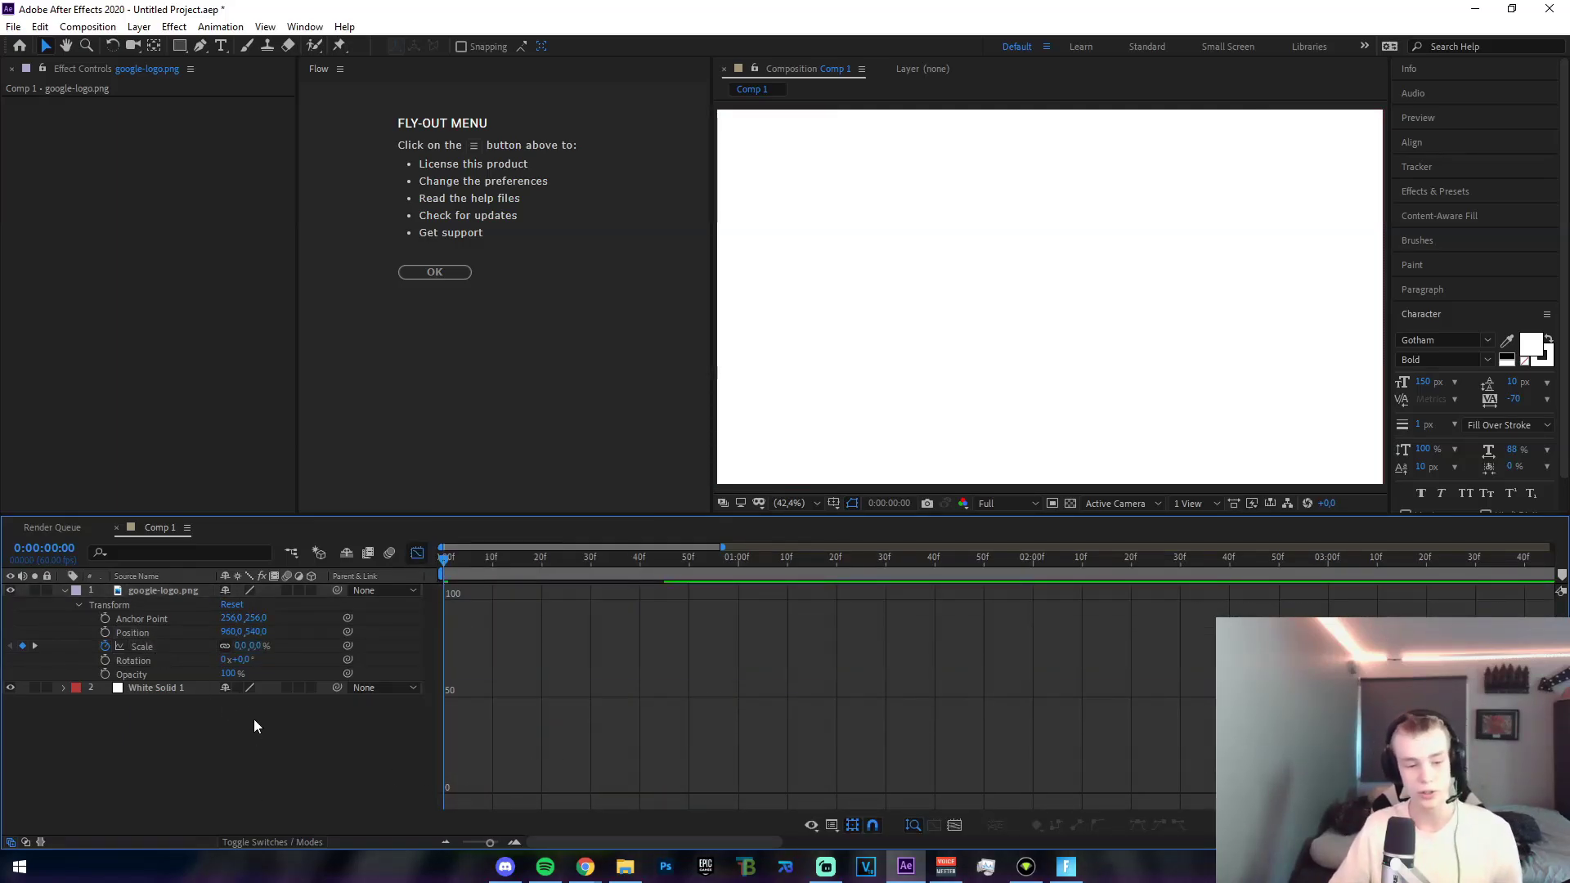
left_click(163, 646)
Shape the Scale curve so the logo grows slowly at the start and speeds up towards the last keyframe.
left_click(444, 794)
left_click_drag(517, 792, 615, 738)
left_click_drag(593, 602, 661, 612)
left_click_drag(455, 562, 551, 650)
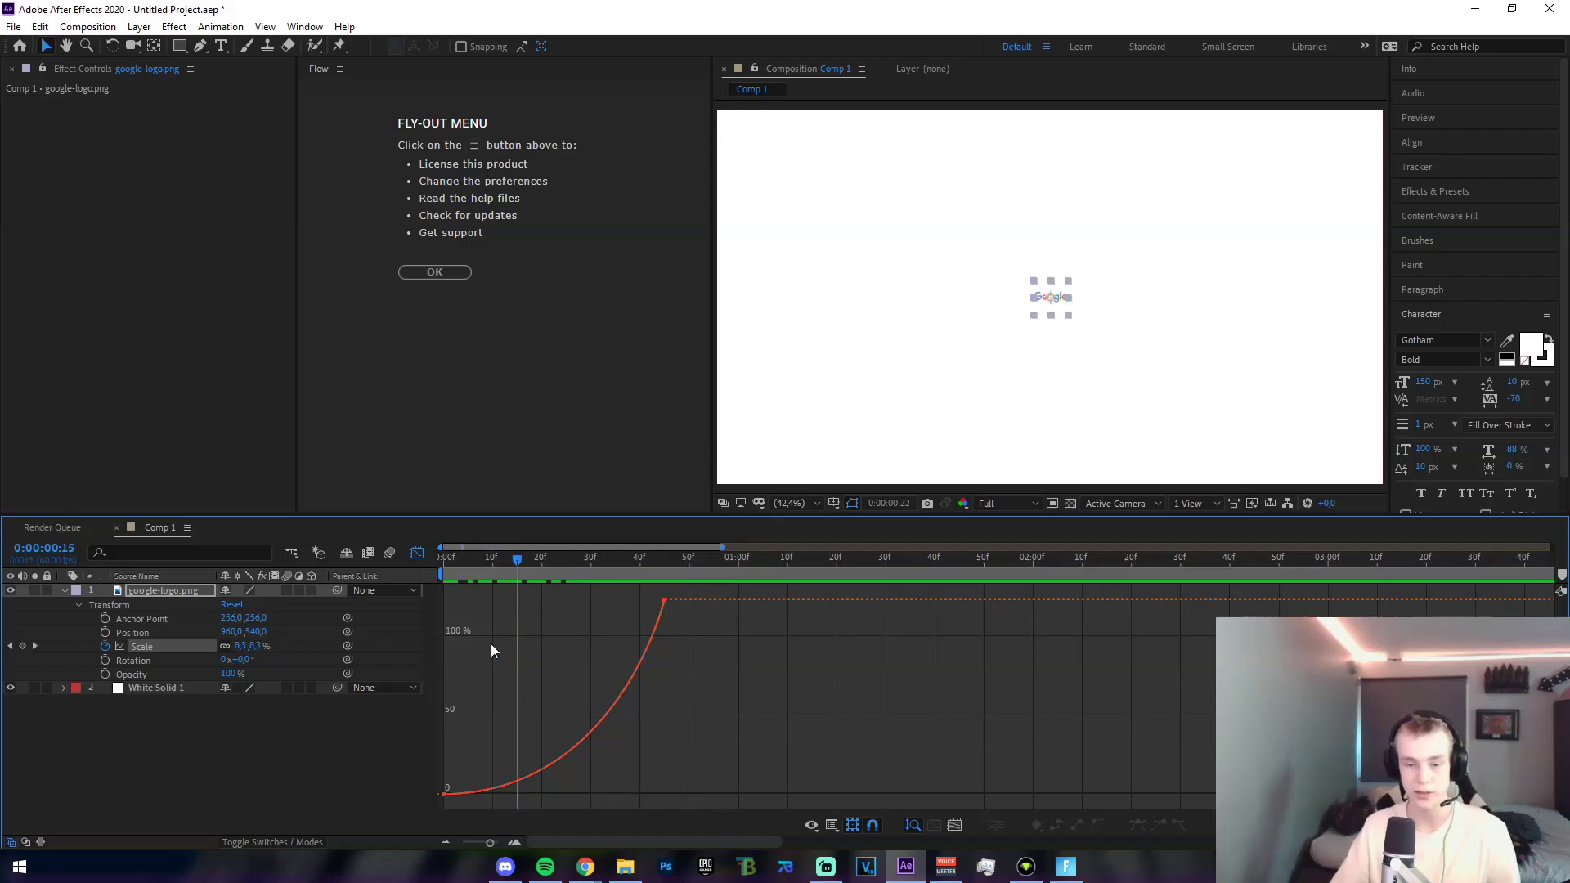
Extend the last Scale keyframe's incoming handle horizontally to form an S-curve with a slow finish, and play the animation.
left_click(664, 601)
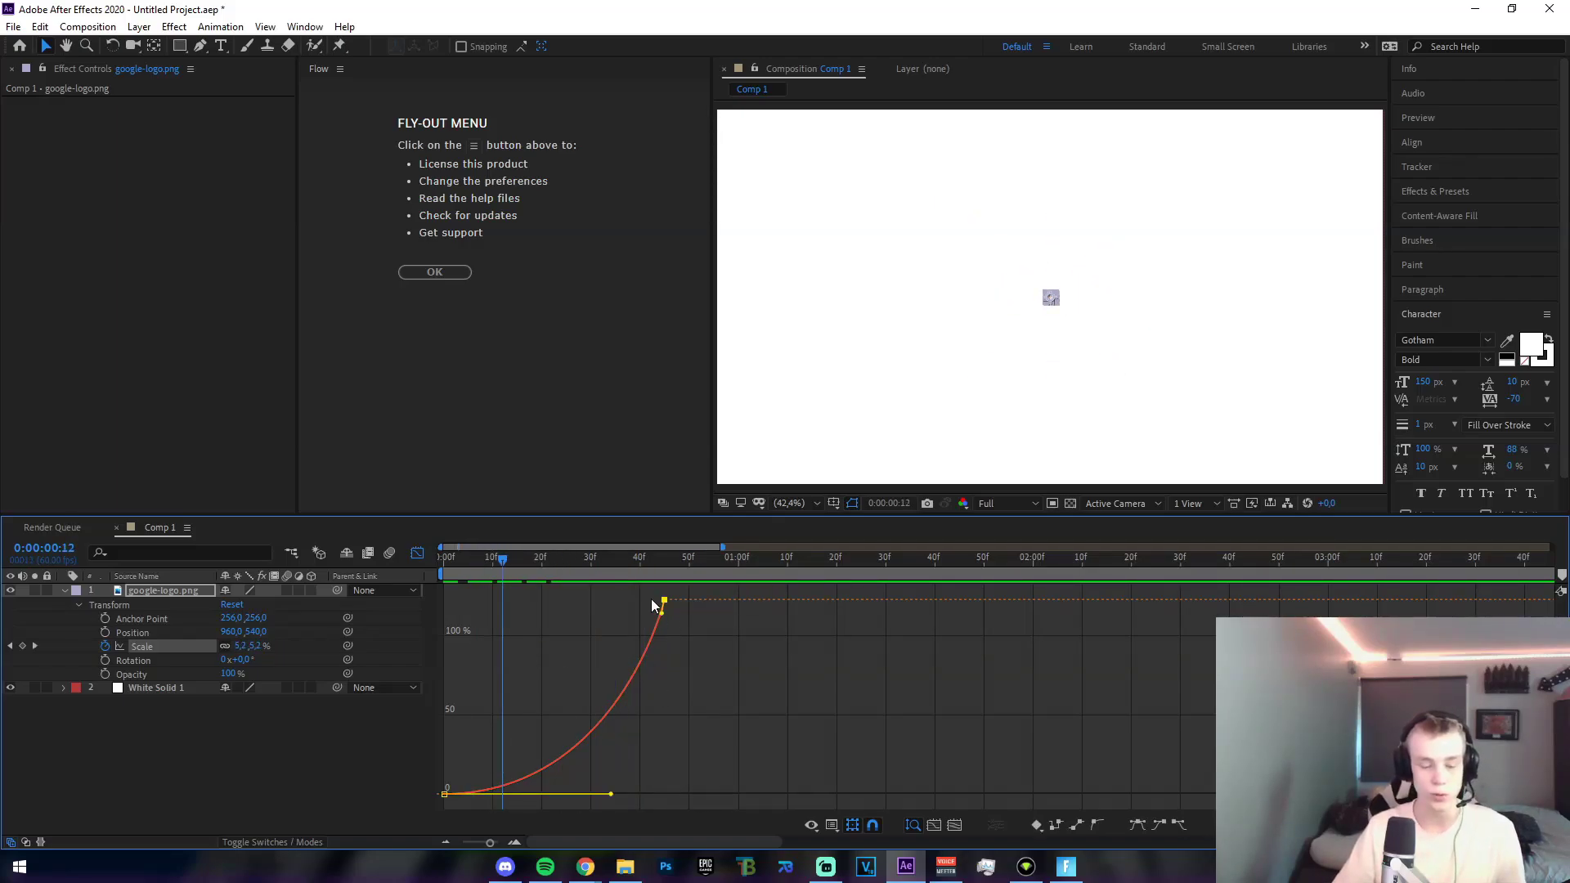
key("Page_Down")
key("Page_Down")
left_click_drag(532, 576, 631, 622)
left_click(630, 622)
left_click(512, 559)
left_click_drag(518, 595, 387, 631)
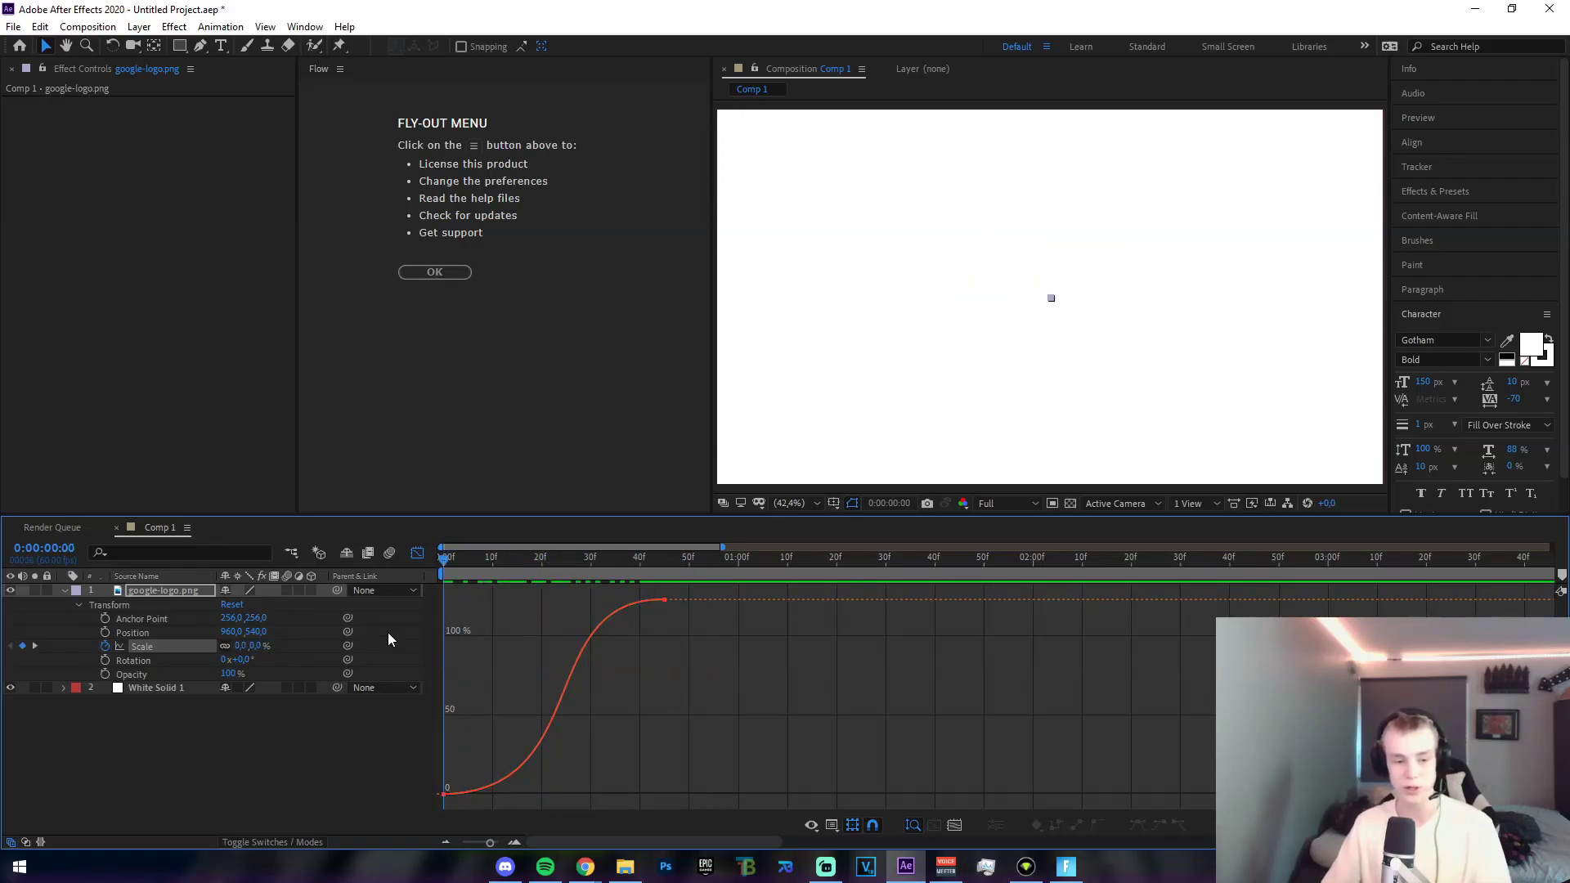
key("space")
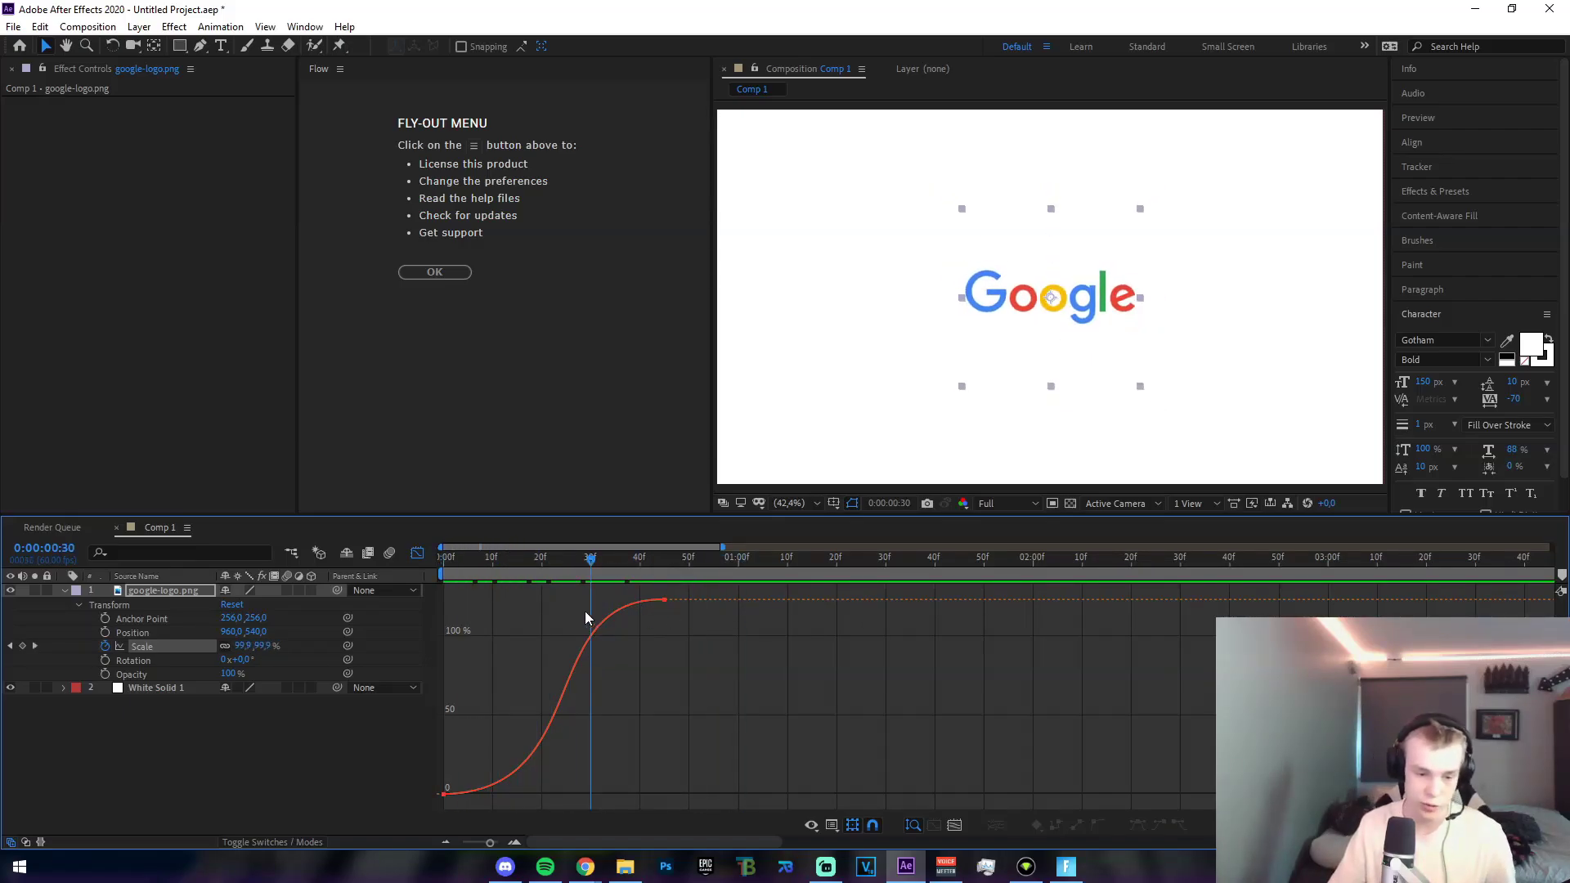
Pull the first Scale keyframe's outgoing handle nearly vertical for a fast start, and play the animation from the beginning.
left_click(450, 791)
left_click_drag(597, 793, 424, 636)
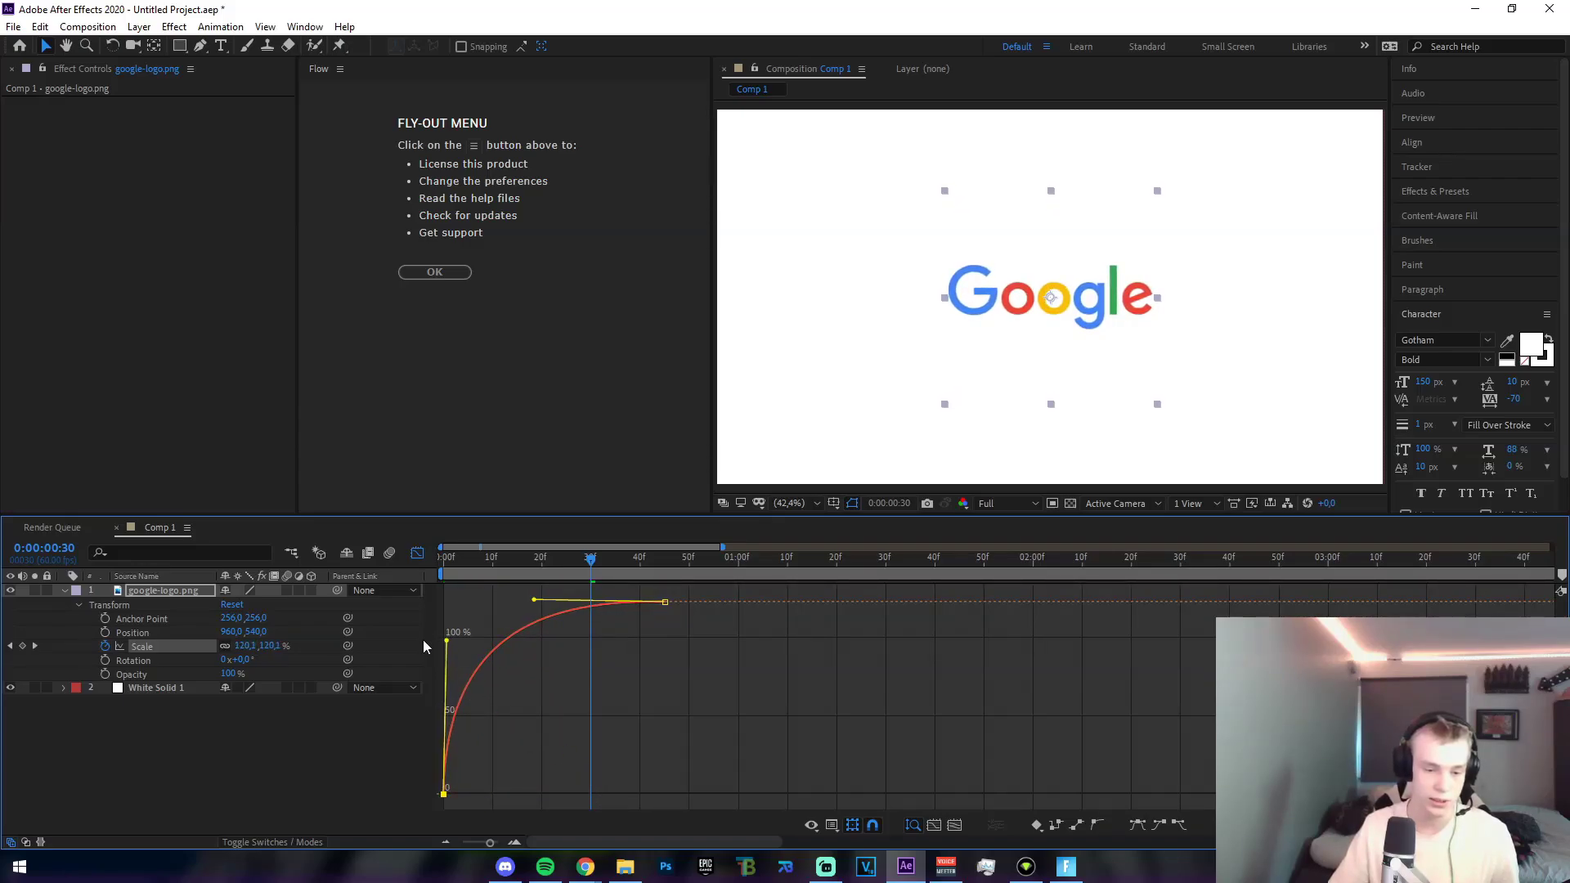
left_click(603, 665)
key("Home")
key("space")
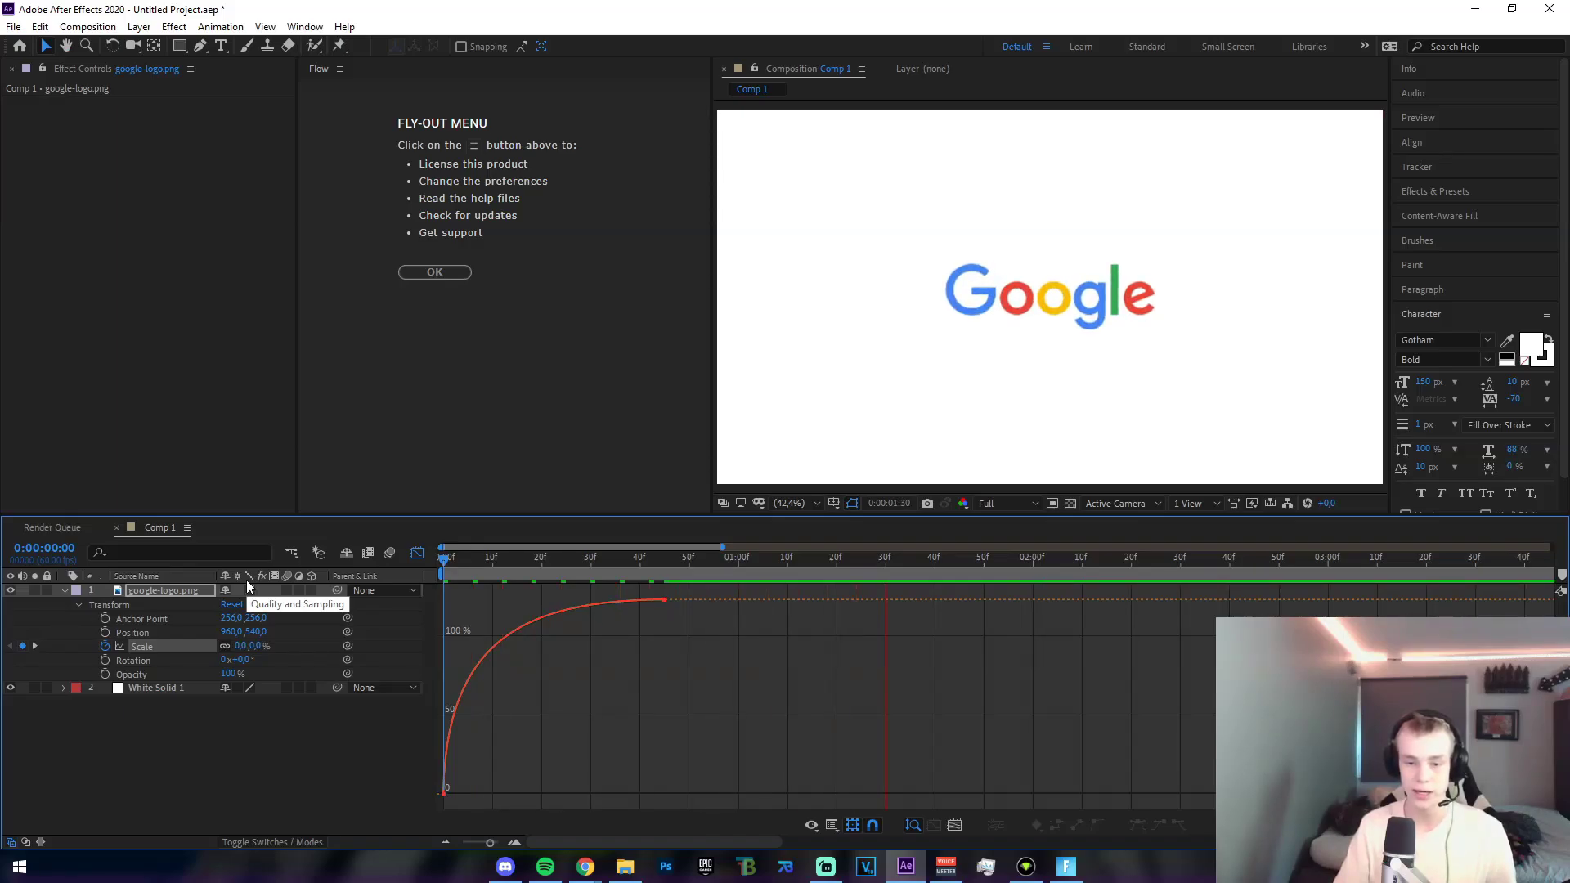
left_click_drag(461, 568, 443, 595)
key("space")
key("space")
key("space")
key("space")
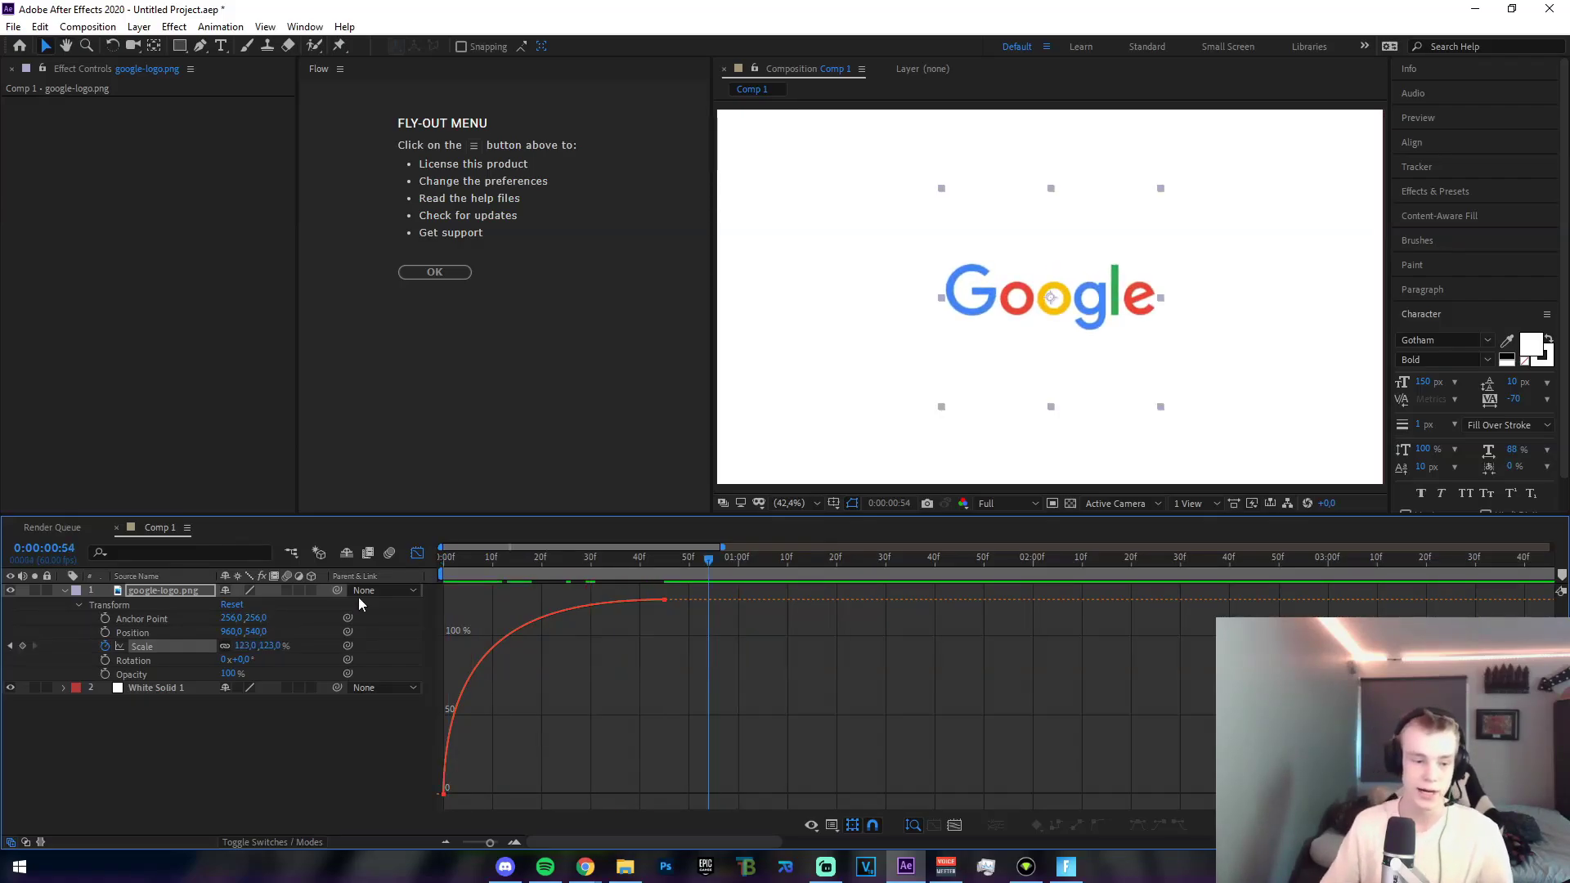
Separate the logo's Position into X and Y dimensions and add a Y Position keyframe at 0:00:00:38.
left_click(417, 553)
left_click_drag(677, 562, 625, 649)
left_click(626, 649)
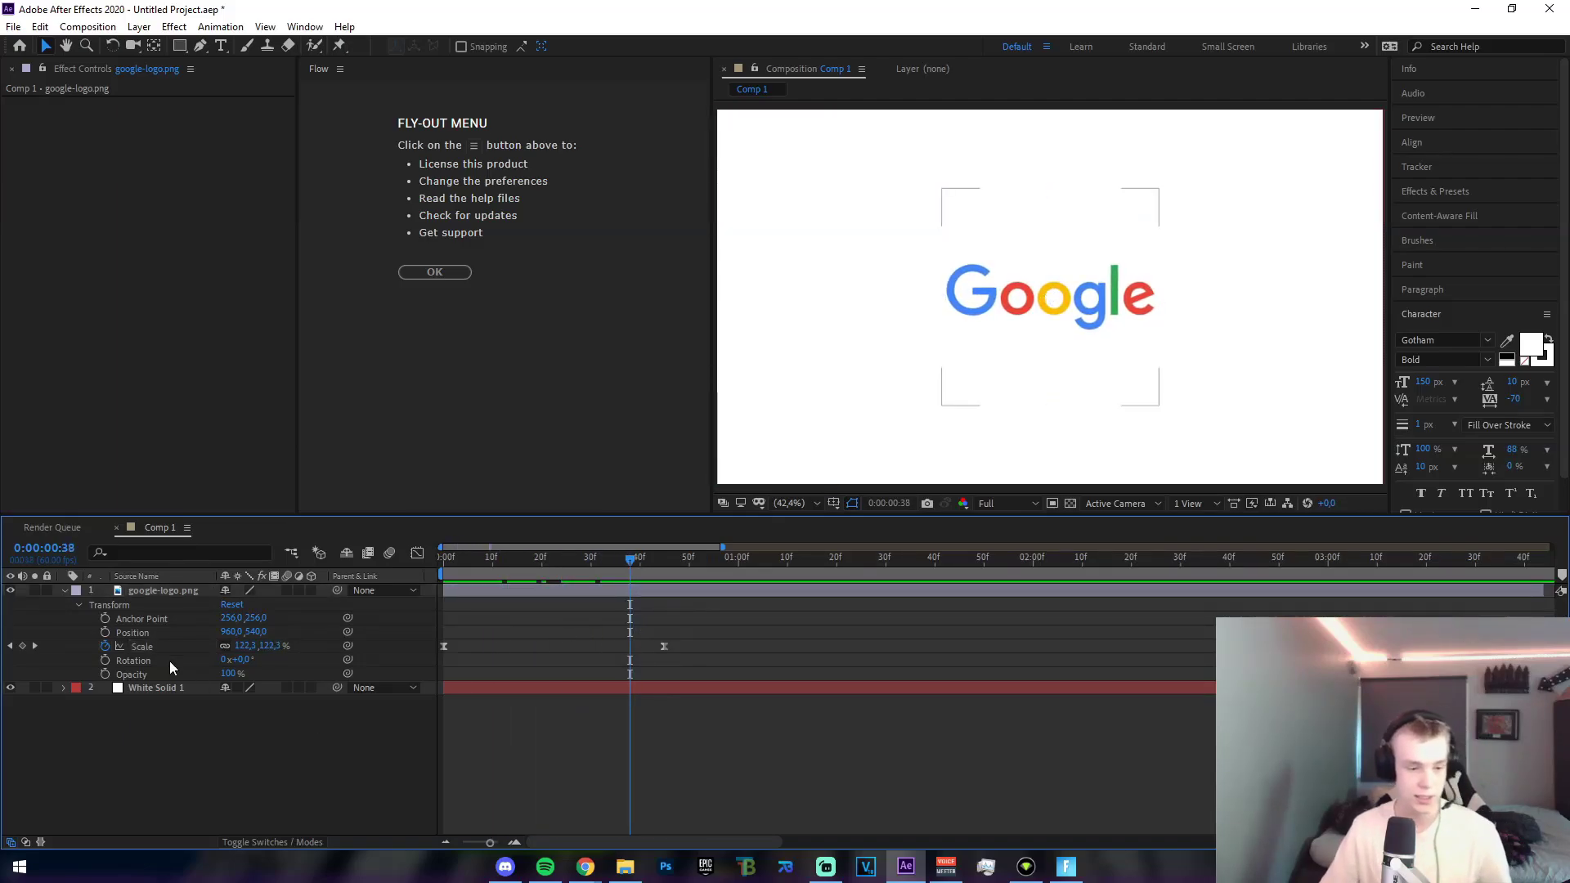
right_click(135, 636)
left_click(282, 678)
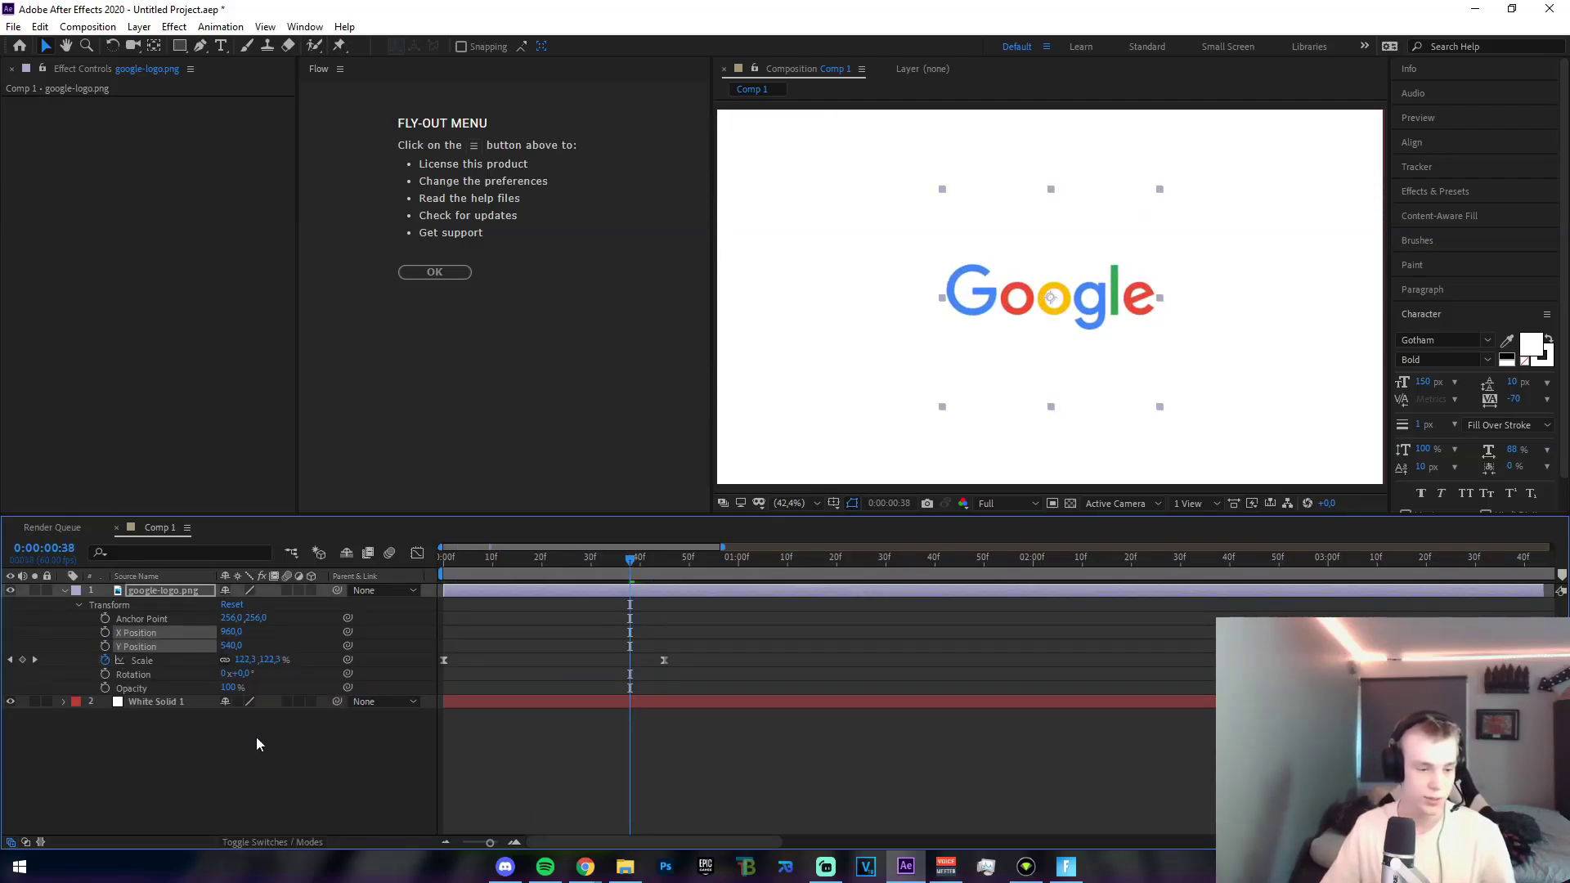
left_click(139, 646)
left_click(104, 646)
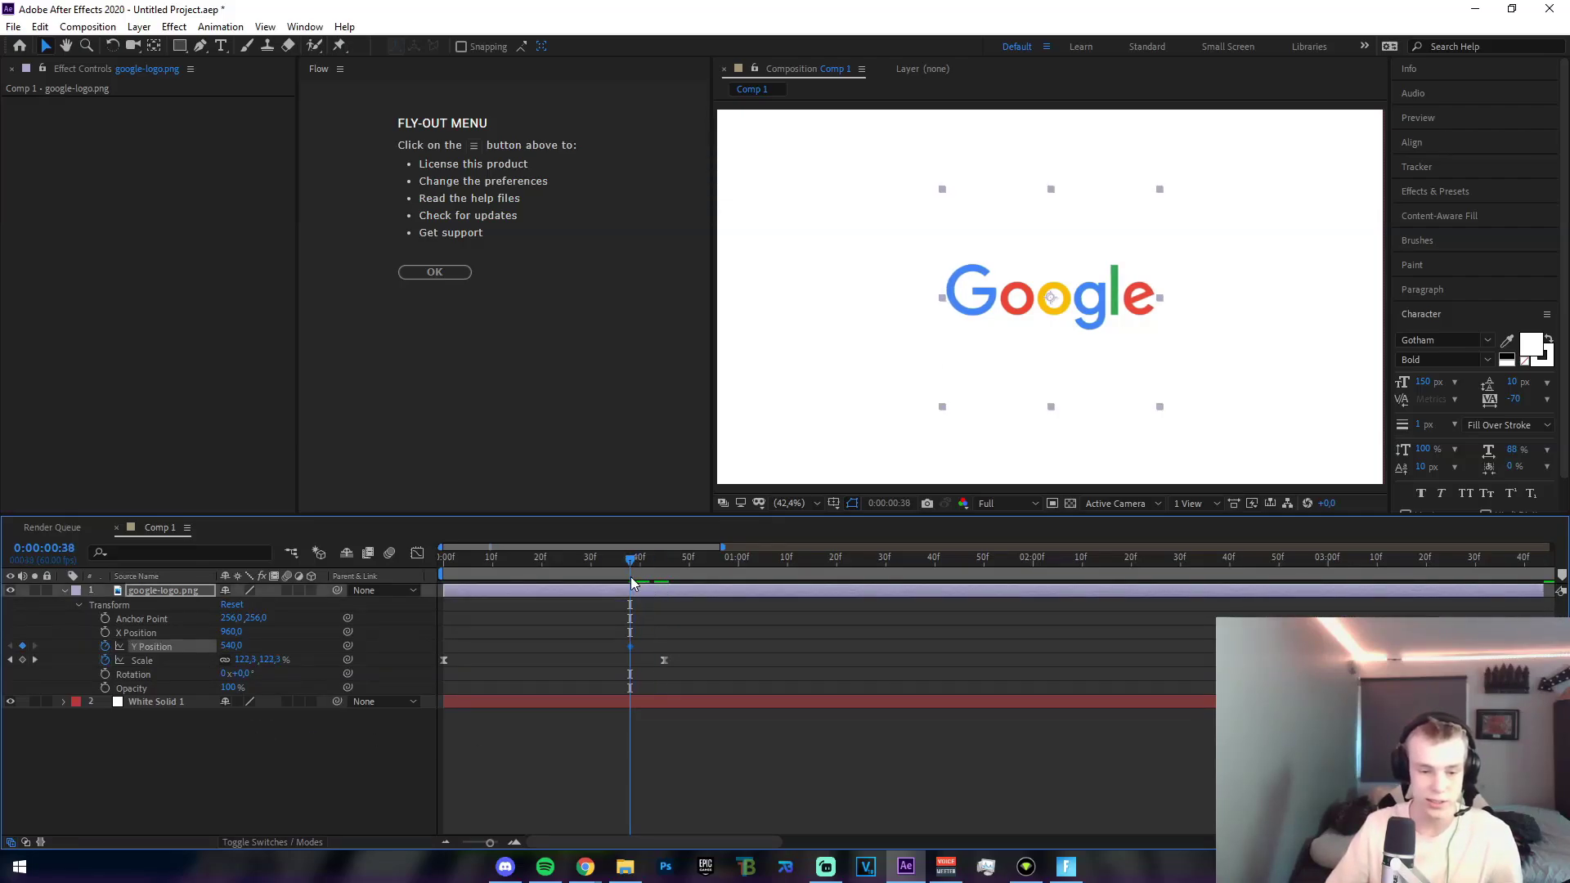
Set the logo's Y Position to 308 at 0:00:01:10 and apply Easy Ease to both Y Position keyframes.
left_click_drag(630, 577, 786, 590)
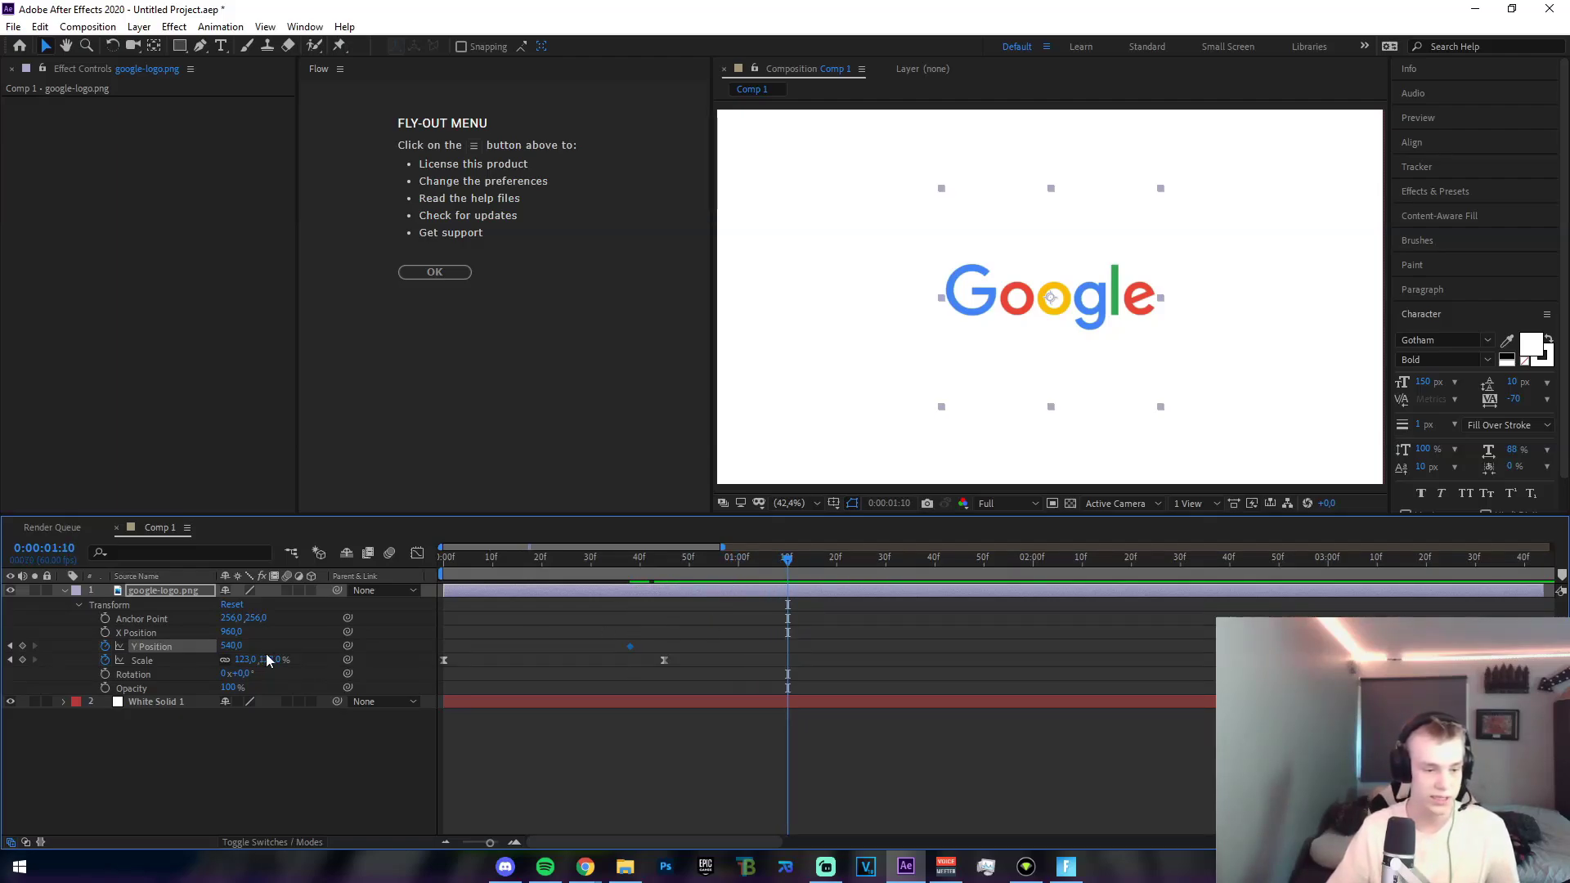
left_click_drag(233, 645, 232, 679)
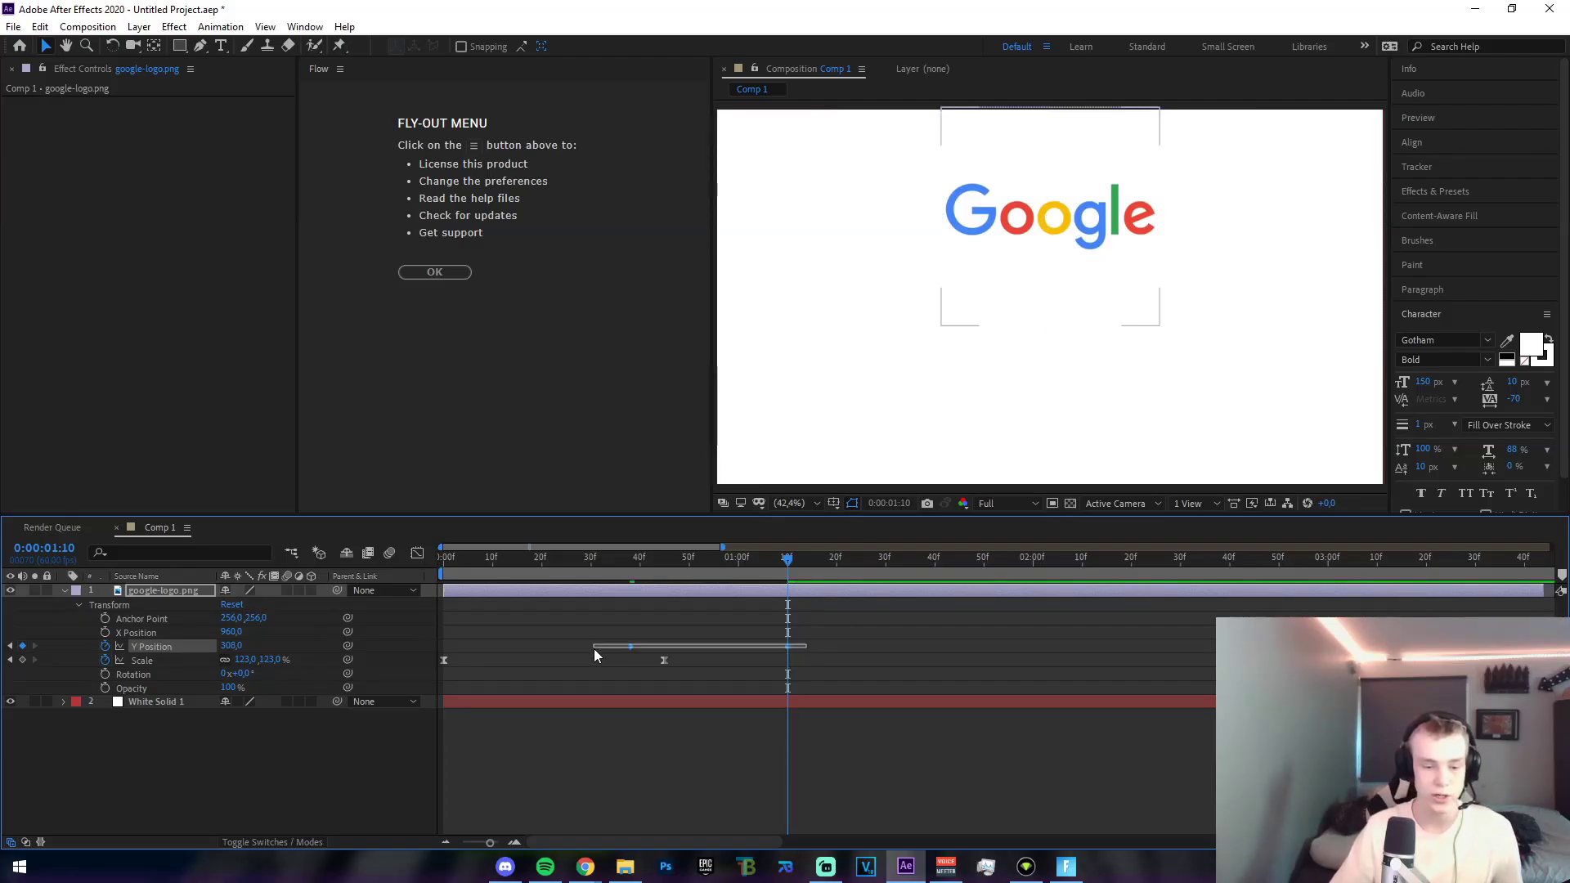
right_click(630, 646)
mouse_move(700, 634)
left_click(894, 671)
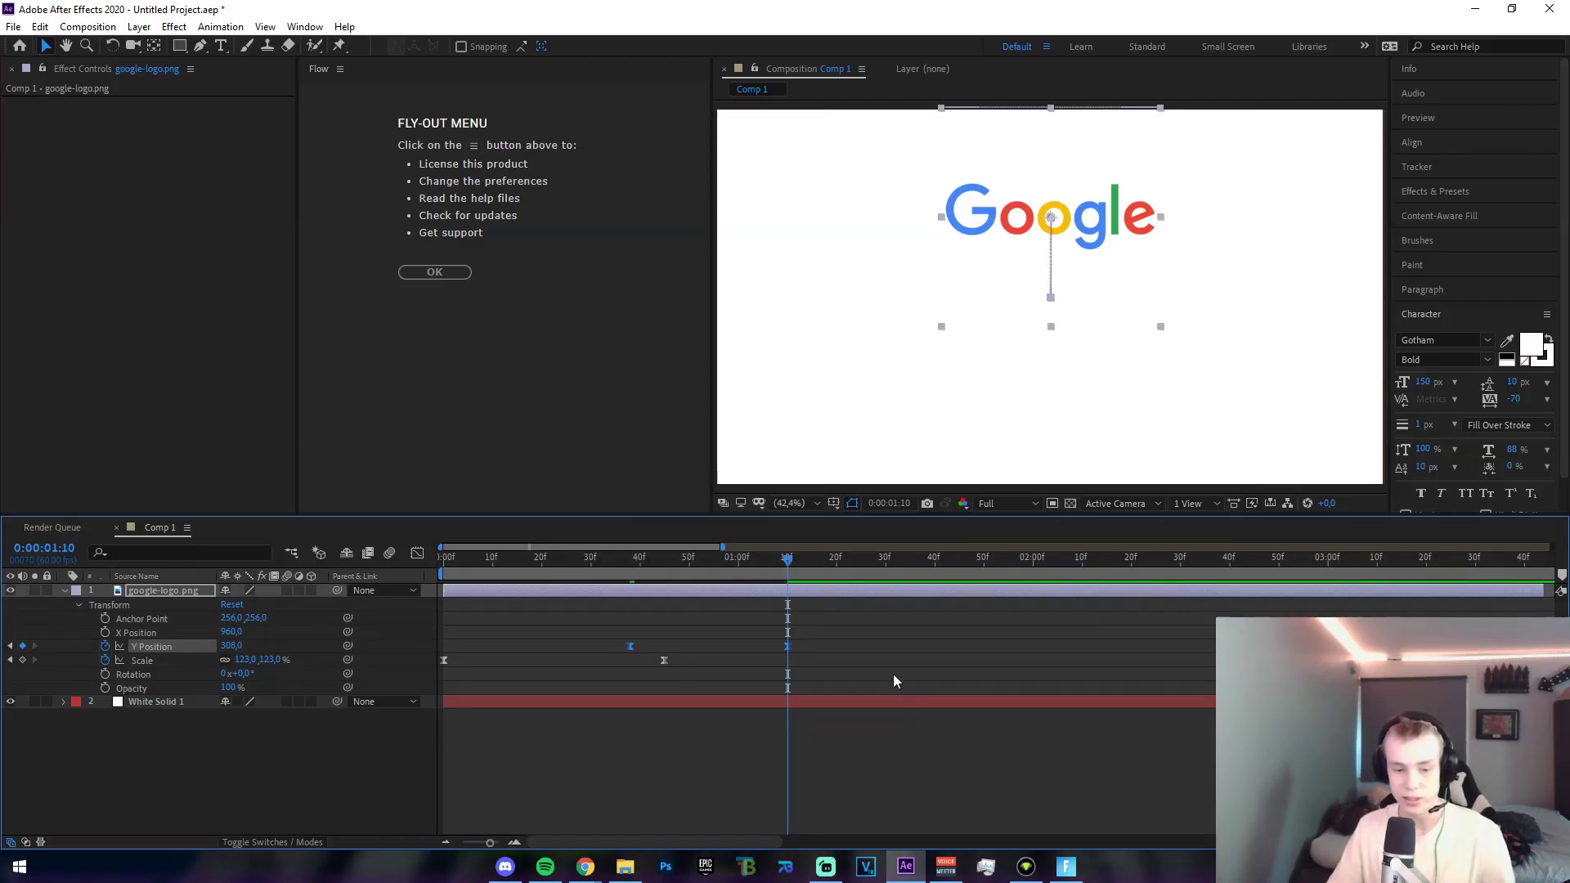
Lengthen both handles of the Y Position curve to form a steep S-curve, and preview the logo's upward move.
left_click(417, 553)
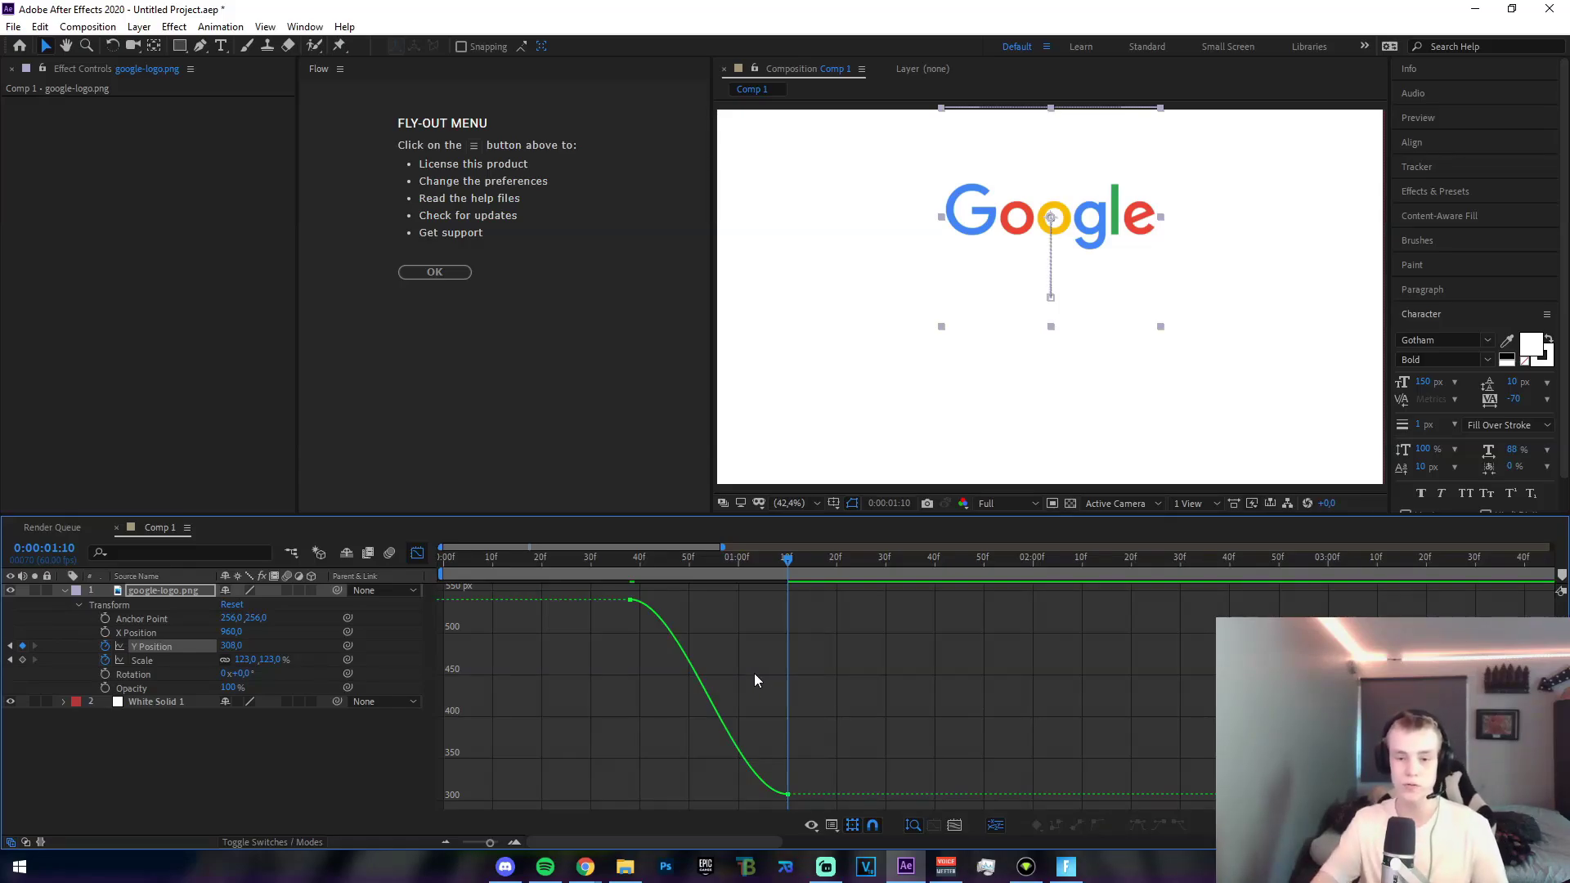
left_click(630, 600)
left_click_drag(683, 601, 765, 600)
left_click_drag(734, 795, 665, 799)
left_click(854, 693)
left_click_drag(797, 575, 581, 607)
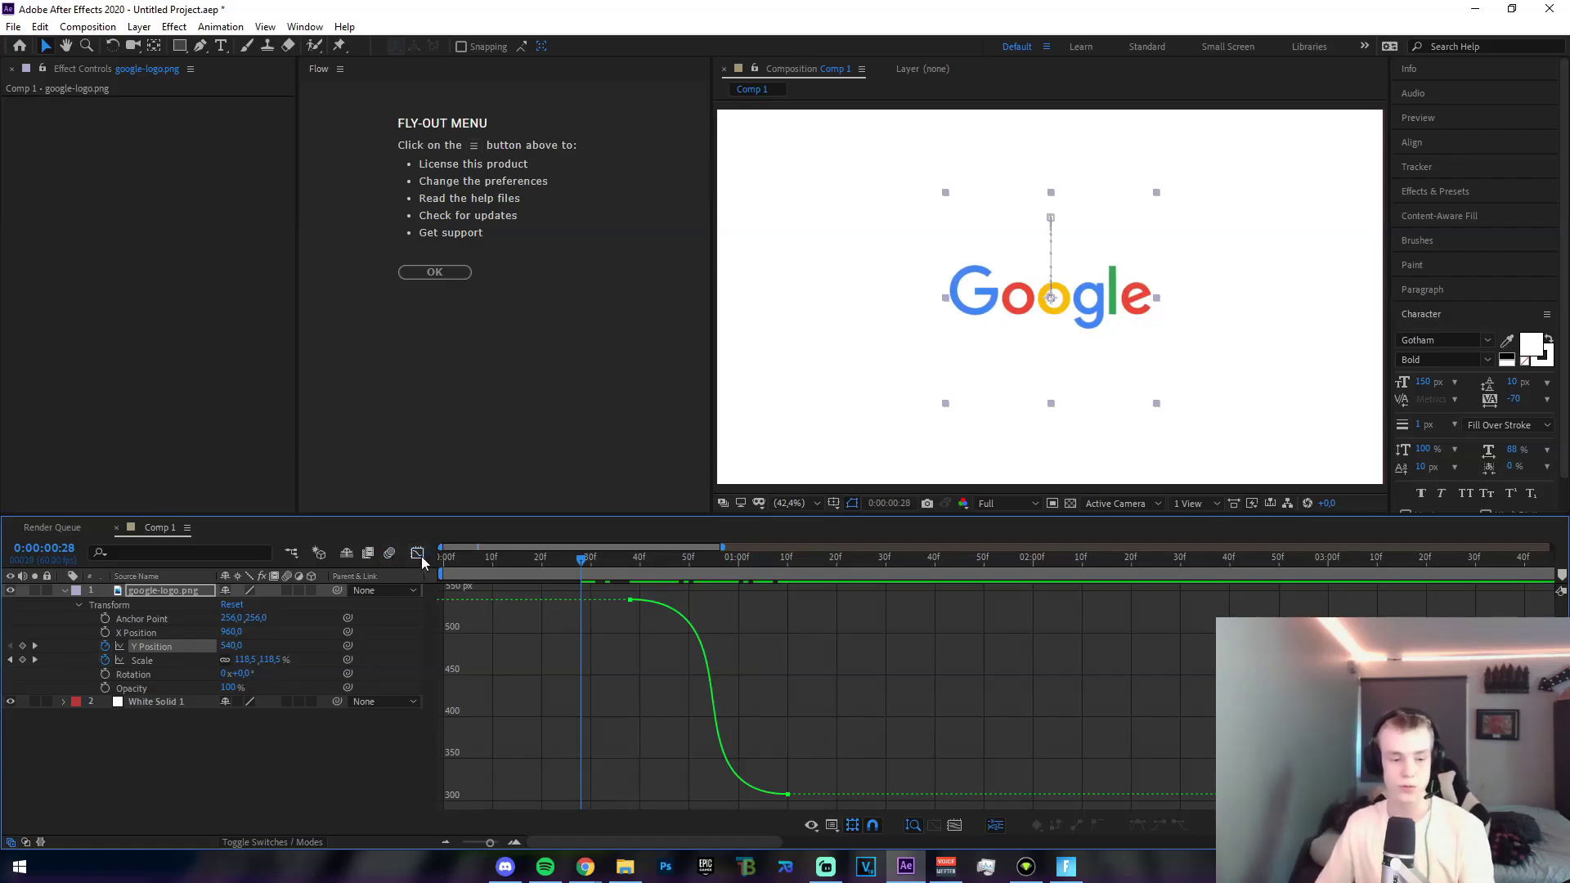
left_click(417, 553)
key("space")
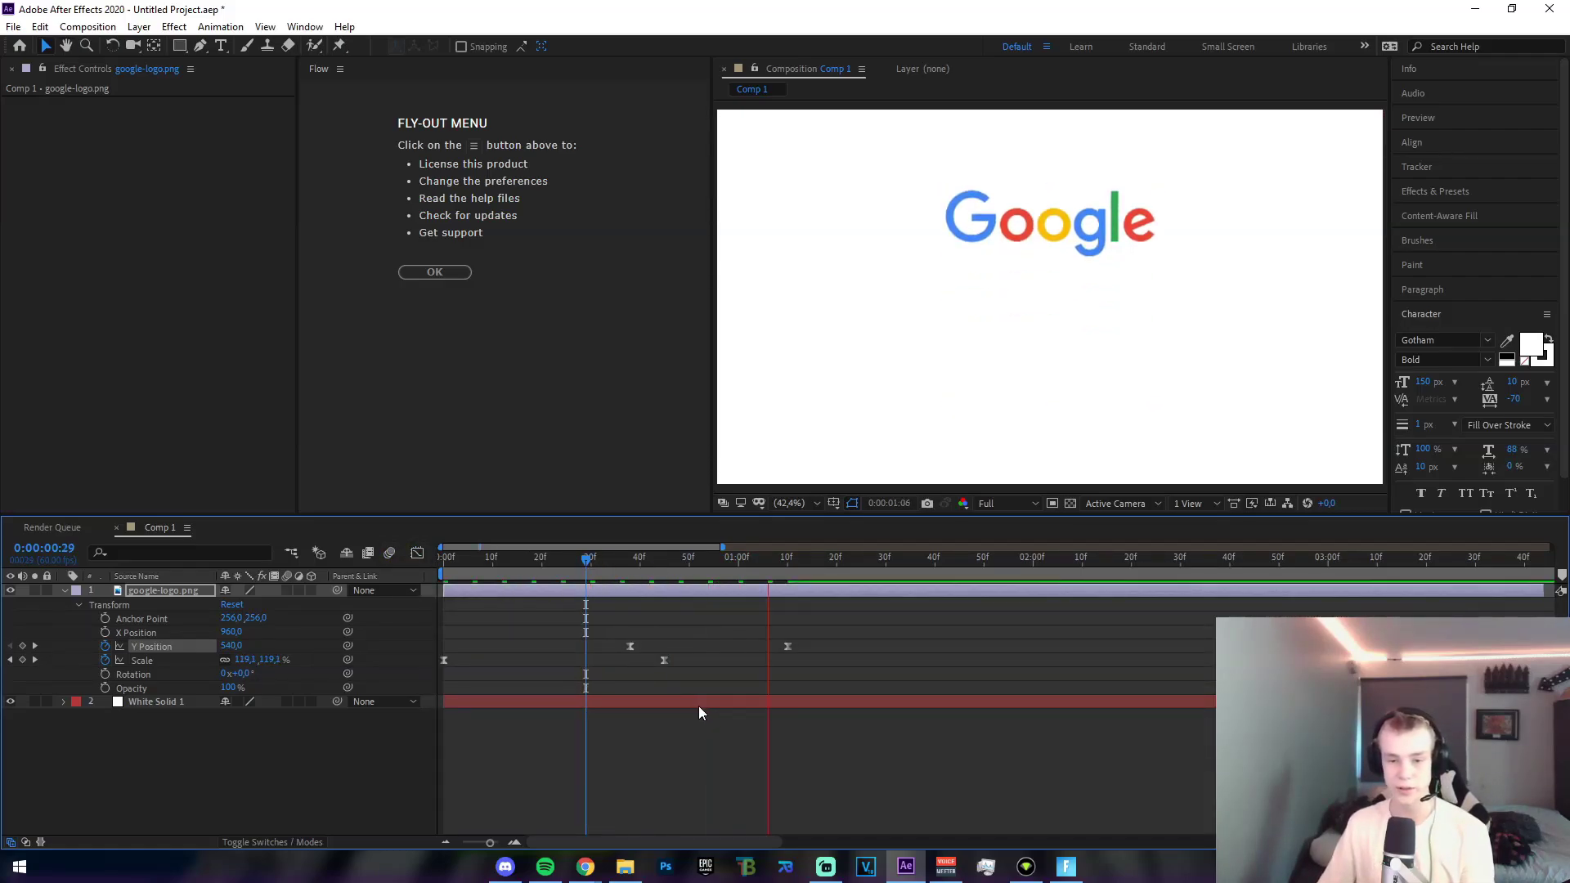
key("space")
left_click_drag(640, 584, 601, 584)
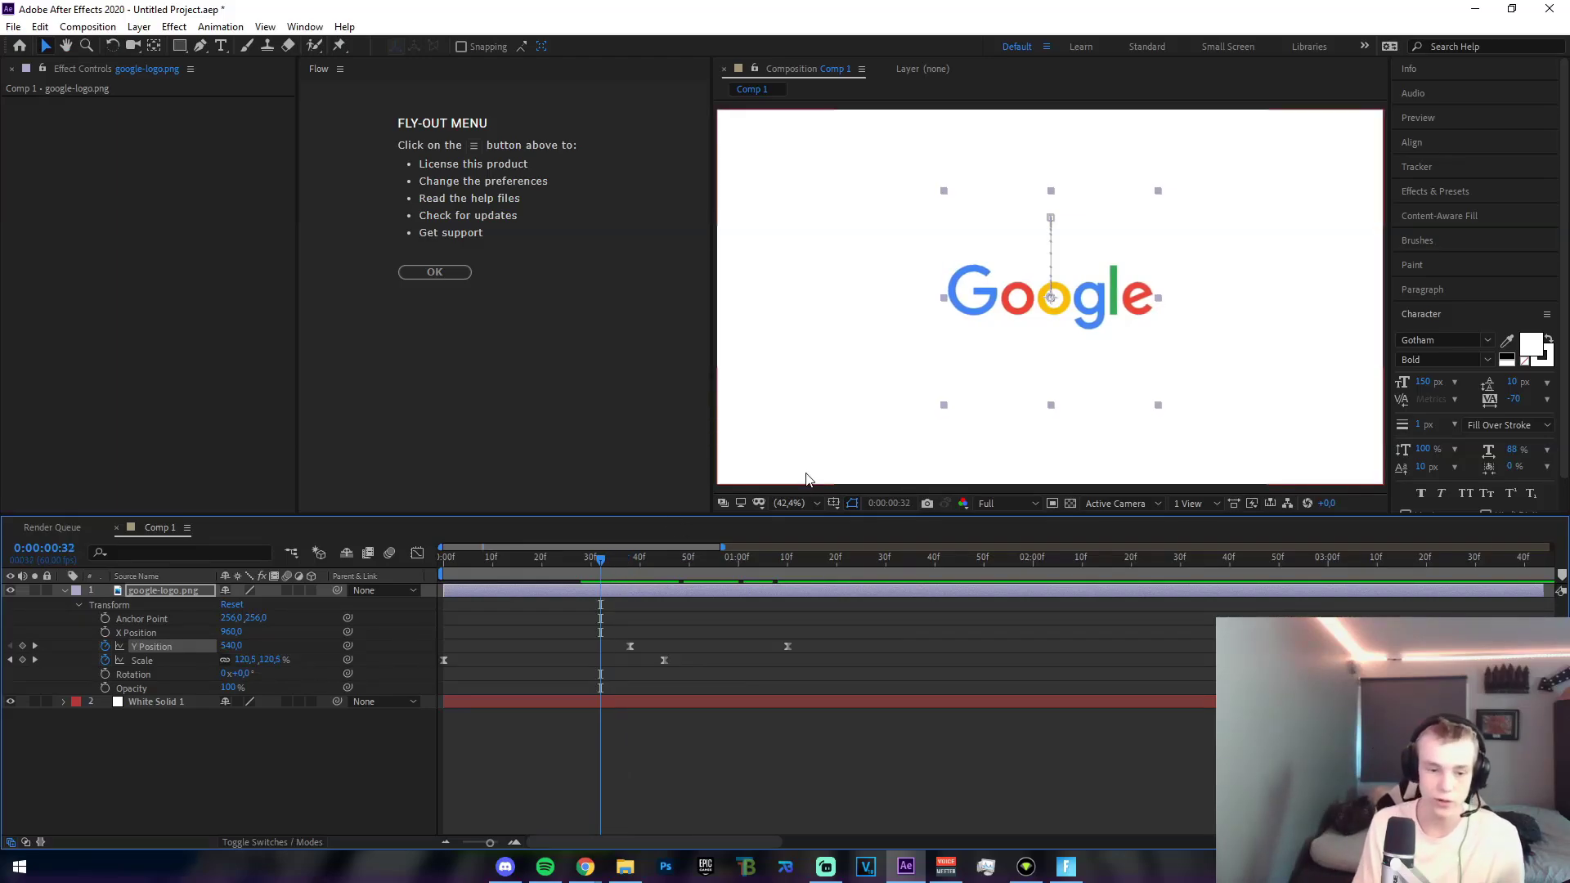
Stretch both Y Position handles to the full keyframe interval for a steeper S-curve, and preview the logo's move.
left_click_drag(790, 632, 619, 659)
left_click(417, 552)
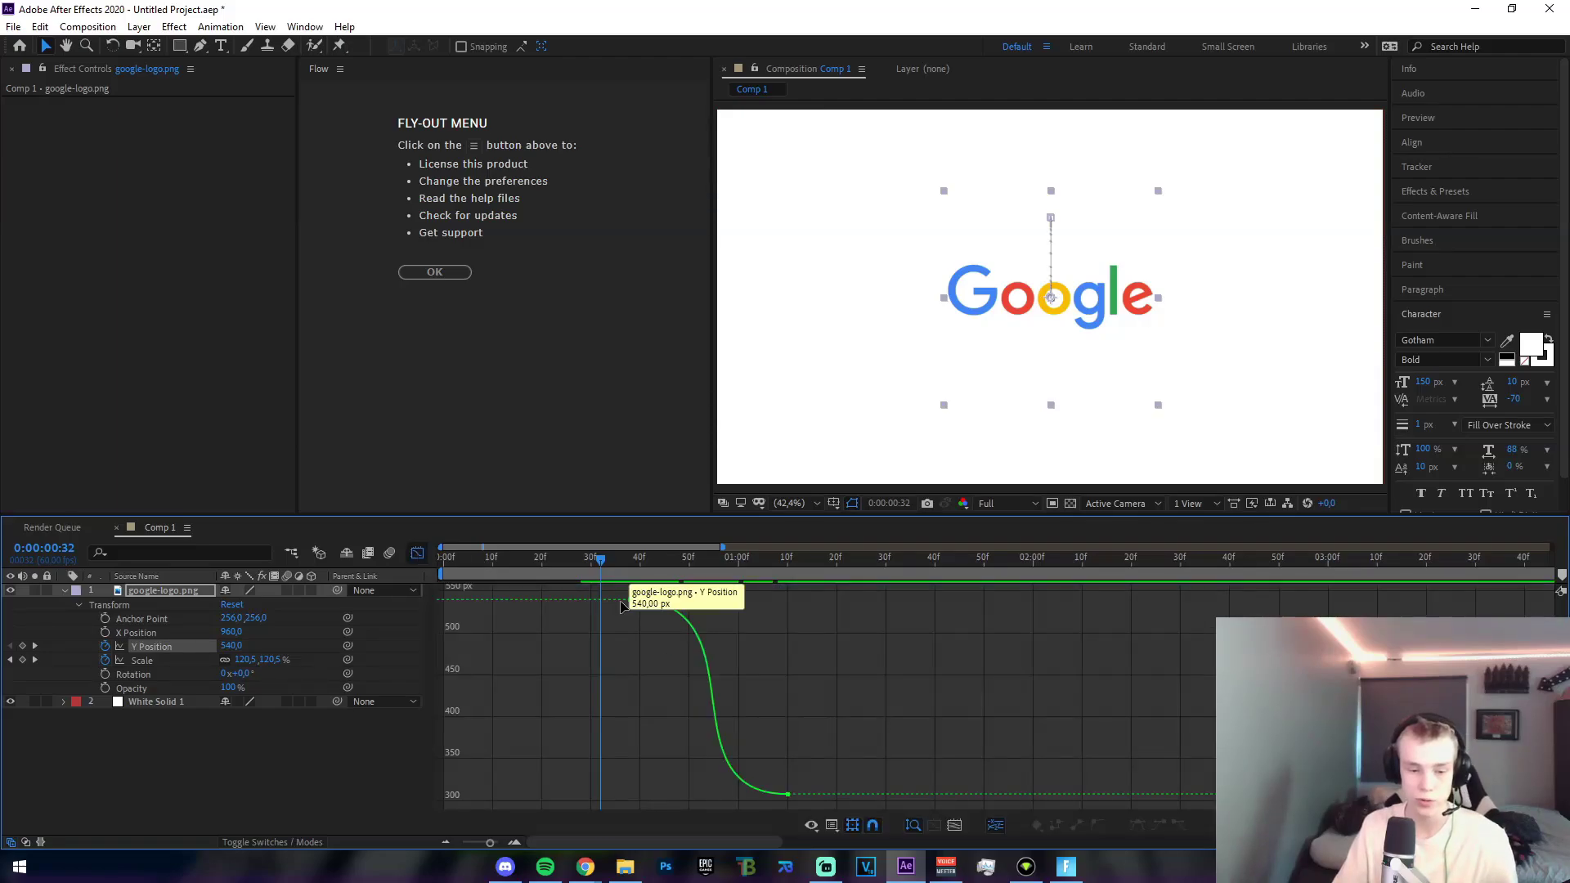
left_click(787, 794)
left_click_drag(656, 795, 634, 795)
left_click_drag(765, 600, 787, 601)
left_click(761, 642)
key("space")
key("space")
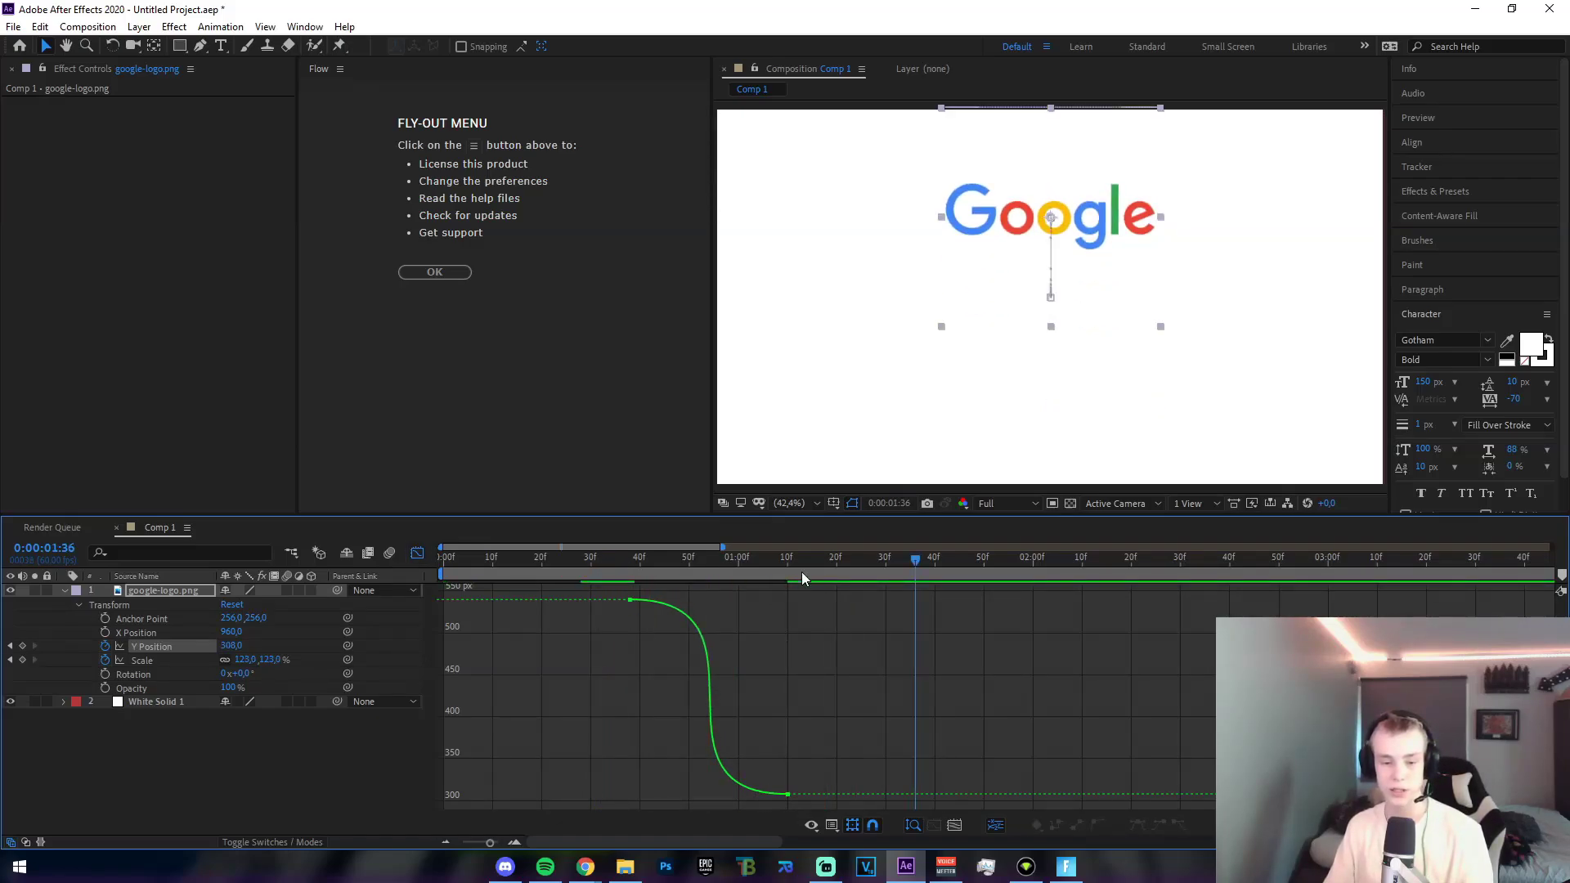
Move the end Y Position keyframe to about 0:00:01:21, then lengthen its handle and shorten the start handle for a longer slow-down.
left_click(417, 553)
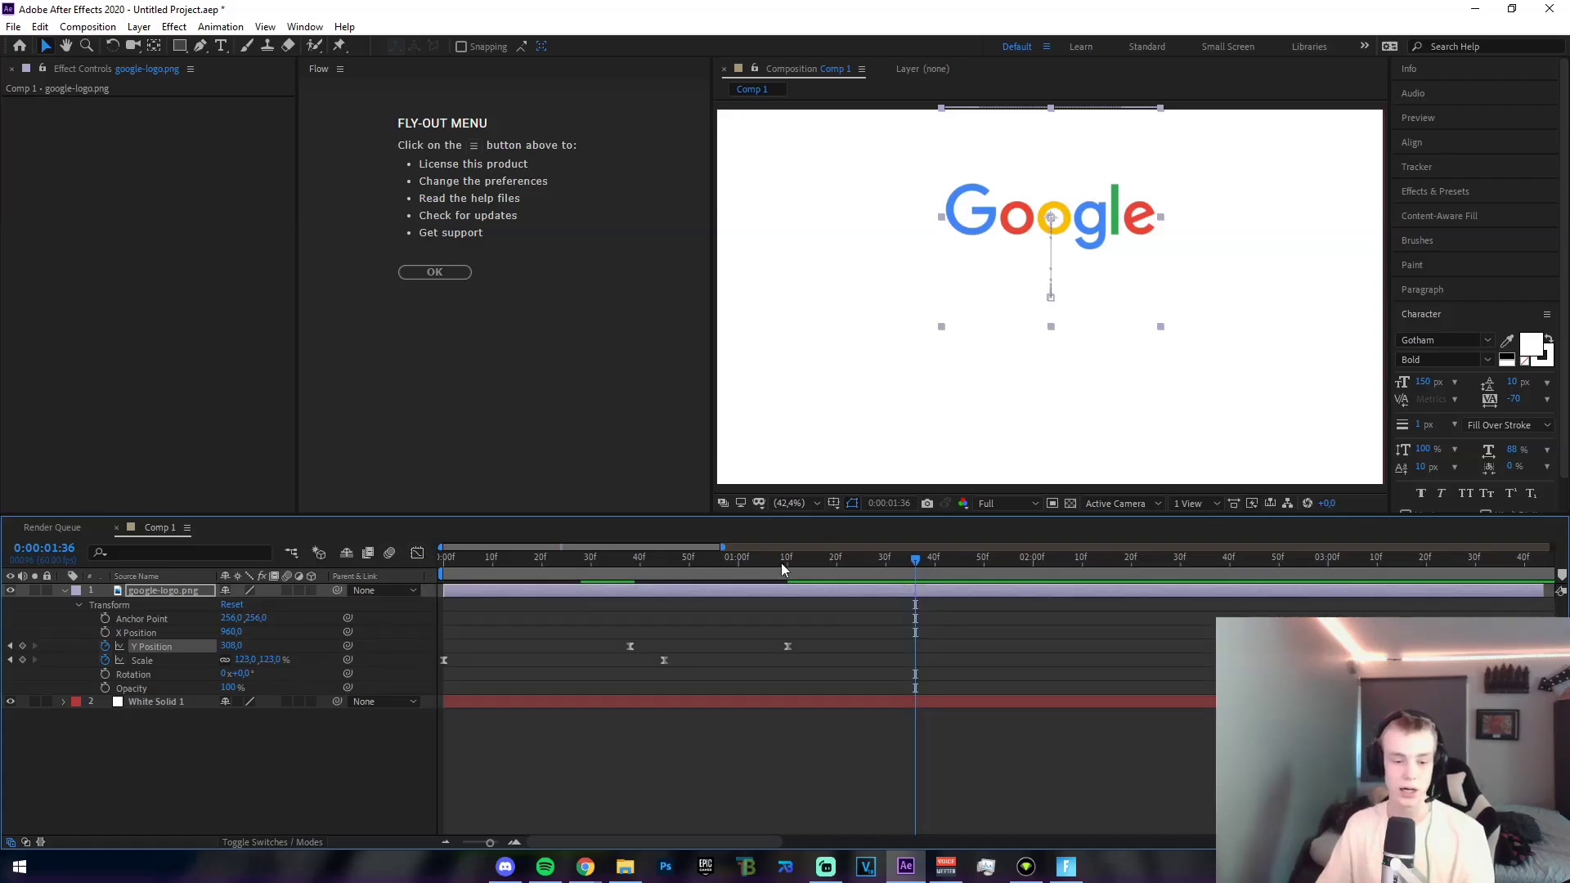
left_click_drag(874, 621, 600, 651)
key("shift+F3")
left_click_drag(638, 795, 588, 798)
left_click_drag(838, 604, 781, 663)
left_click(781, 662)
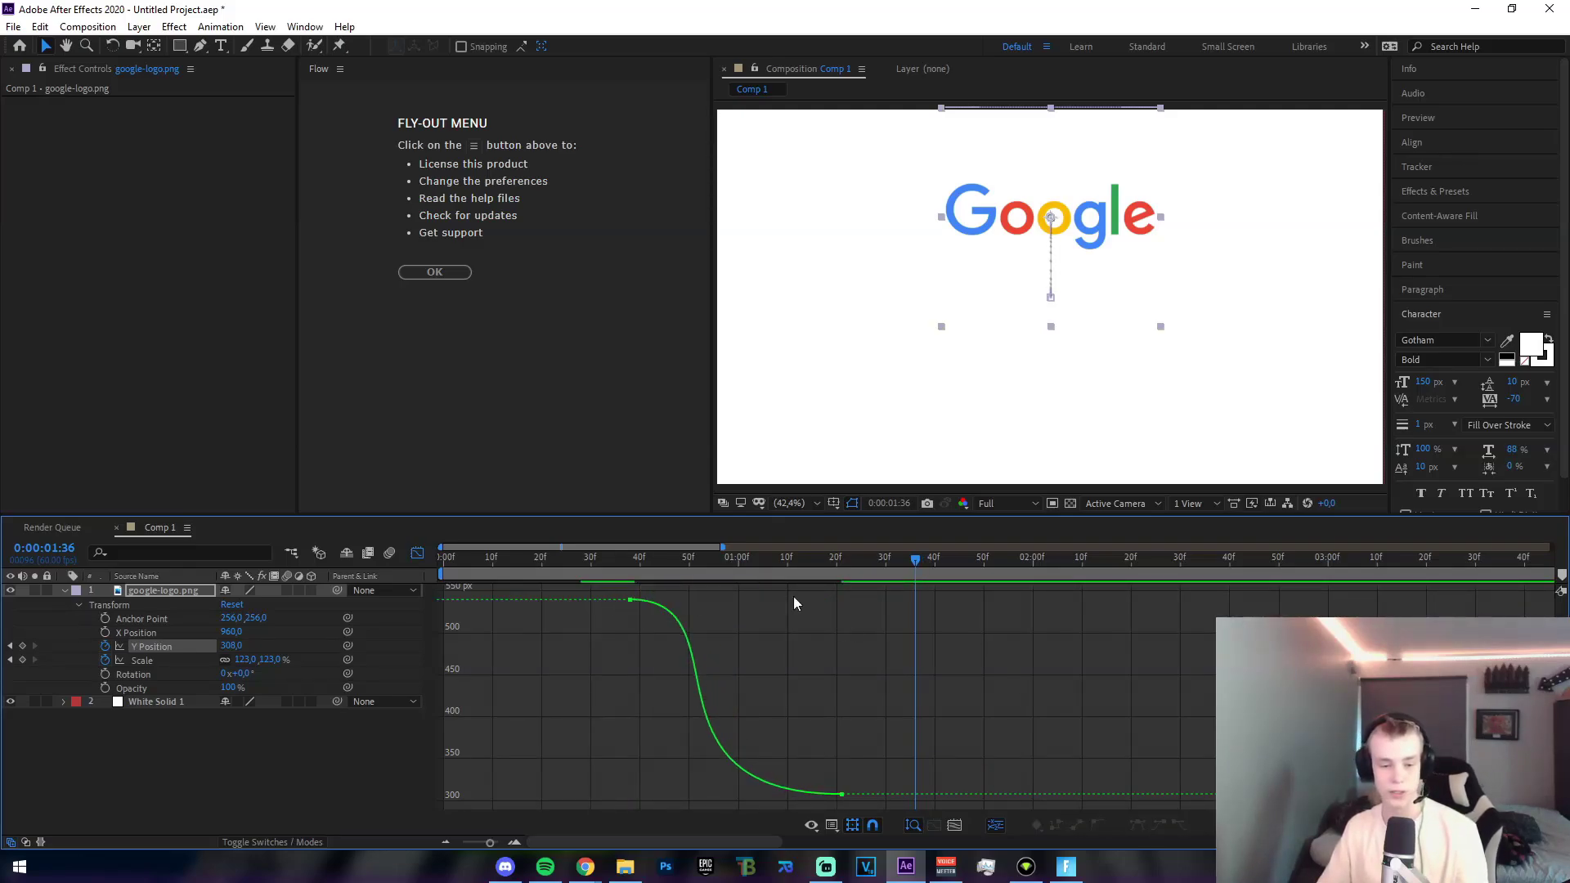
key("space")
key("space")
Play the animation from the beginning in the layer view to review the logo's scale-in and upward move.
left_click(417, 554)
key("space")
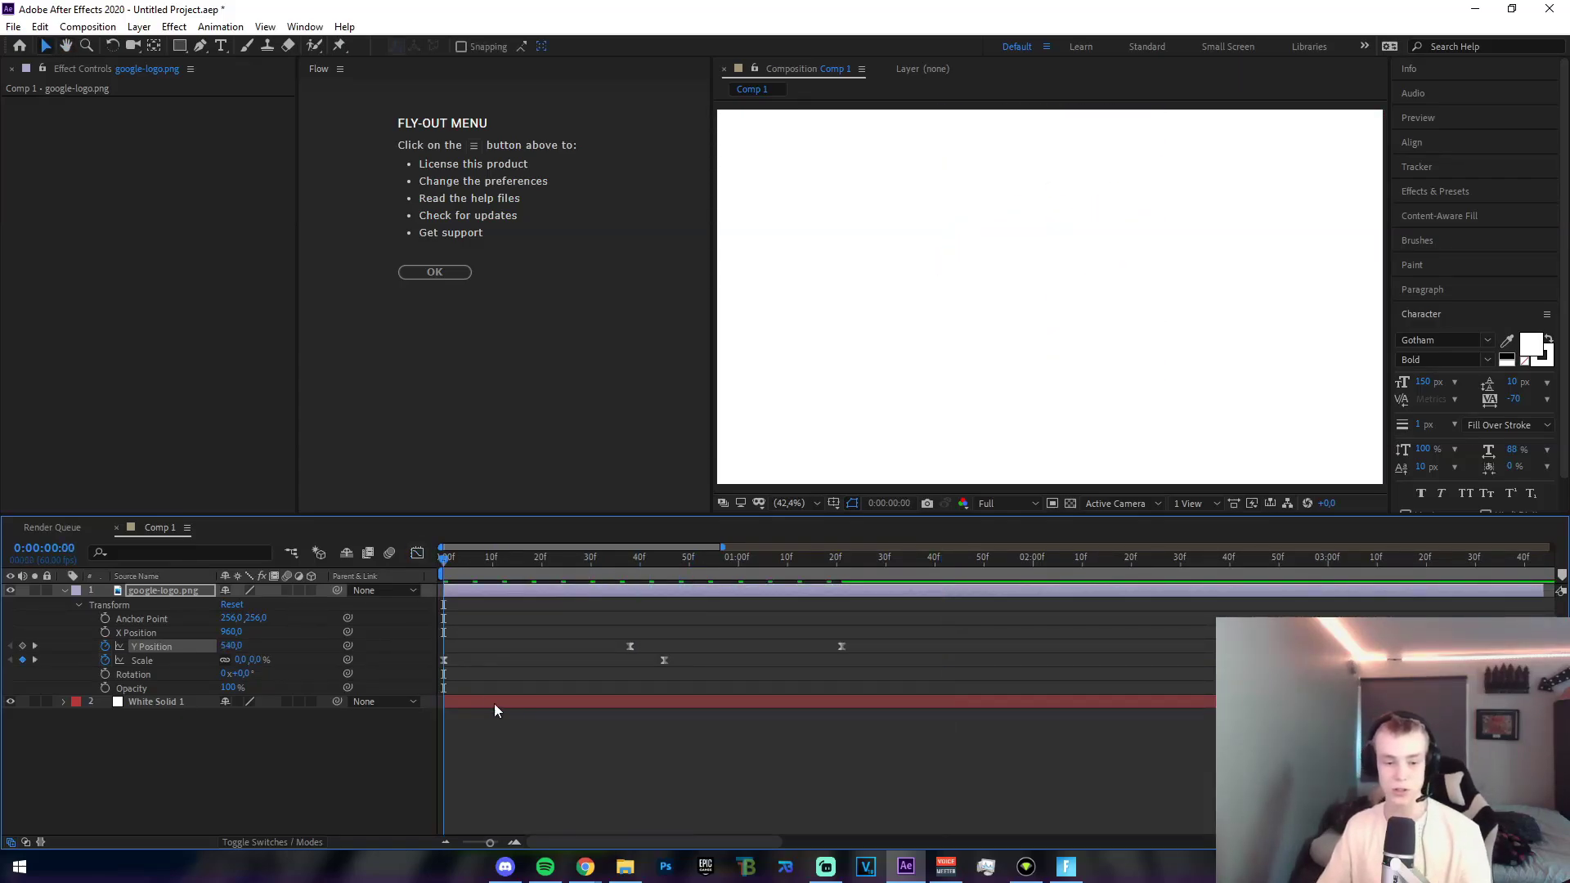
key("space")
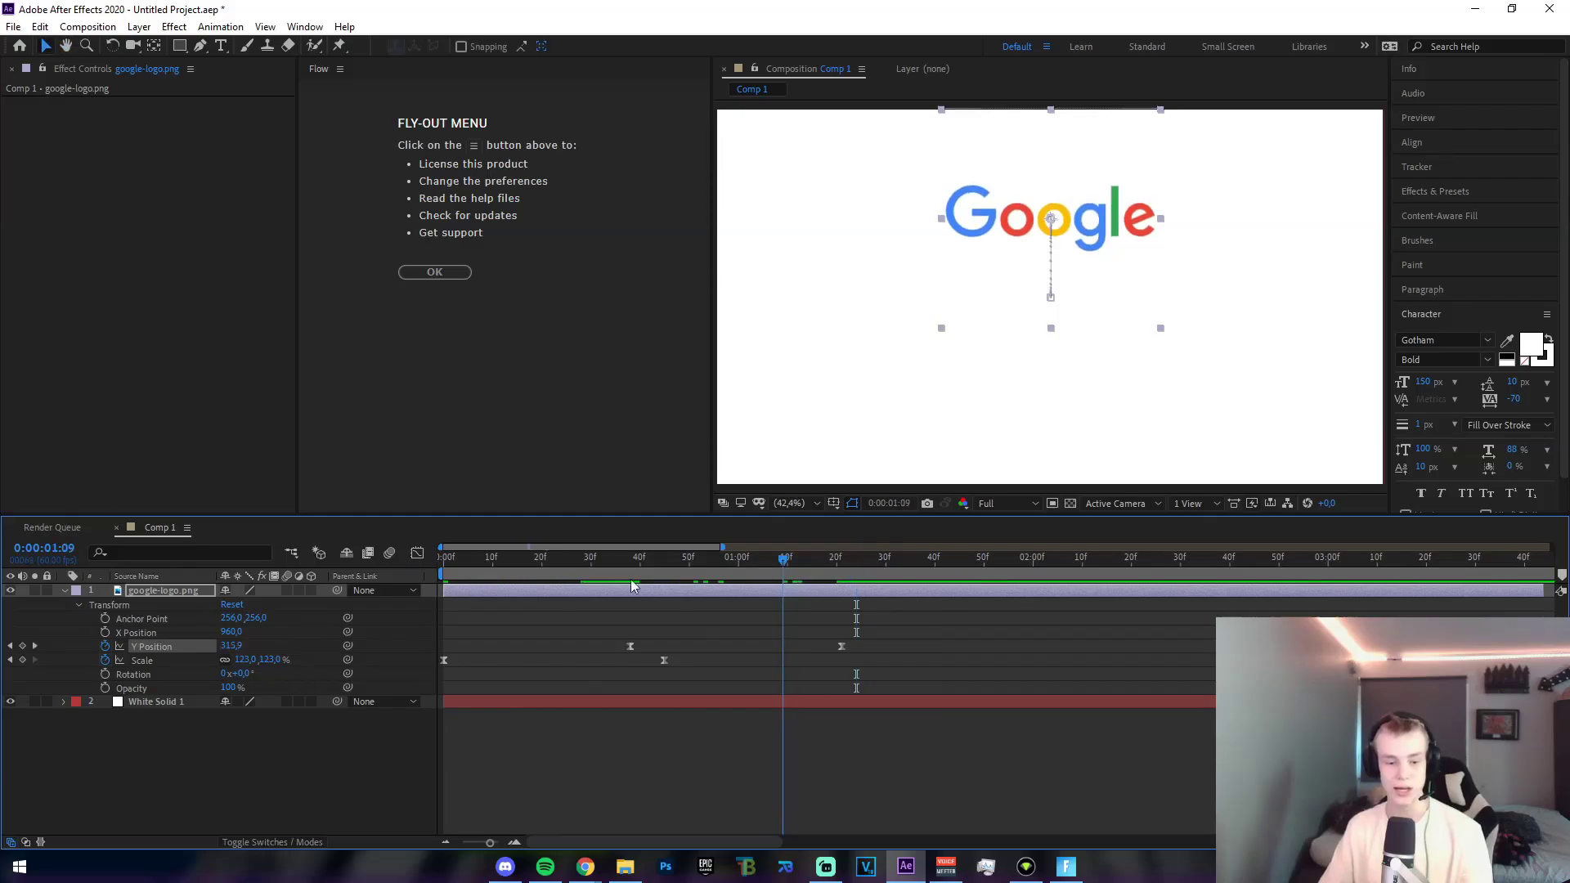
key("space")
key("space")
left_click(1178, 442)
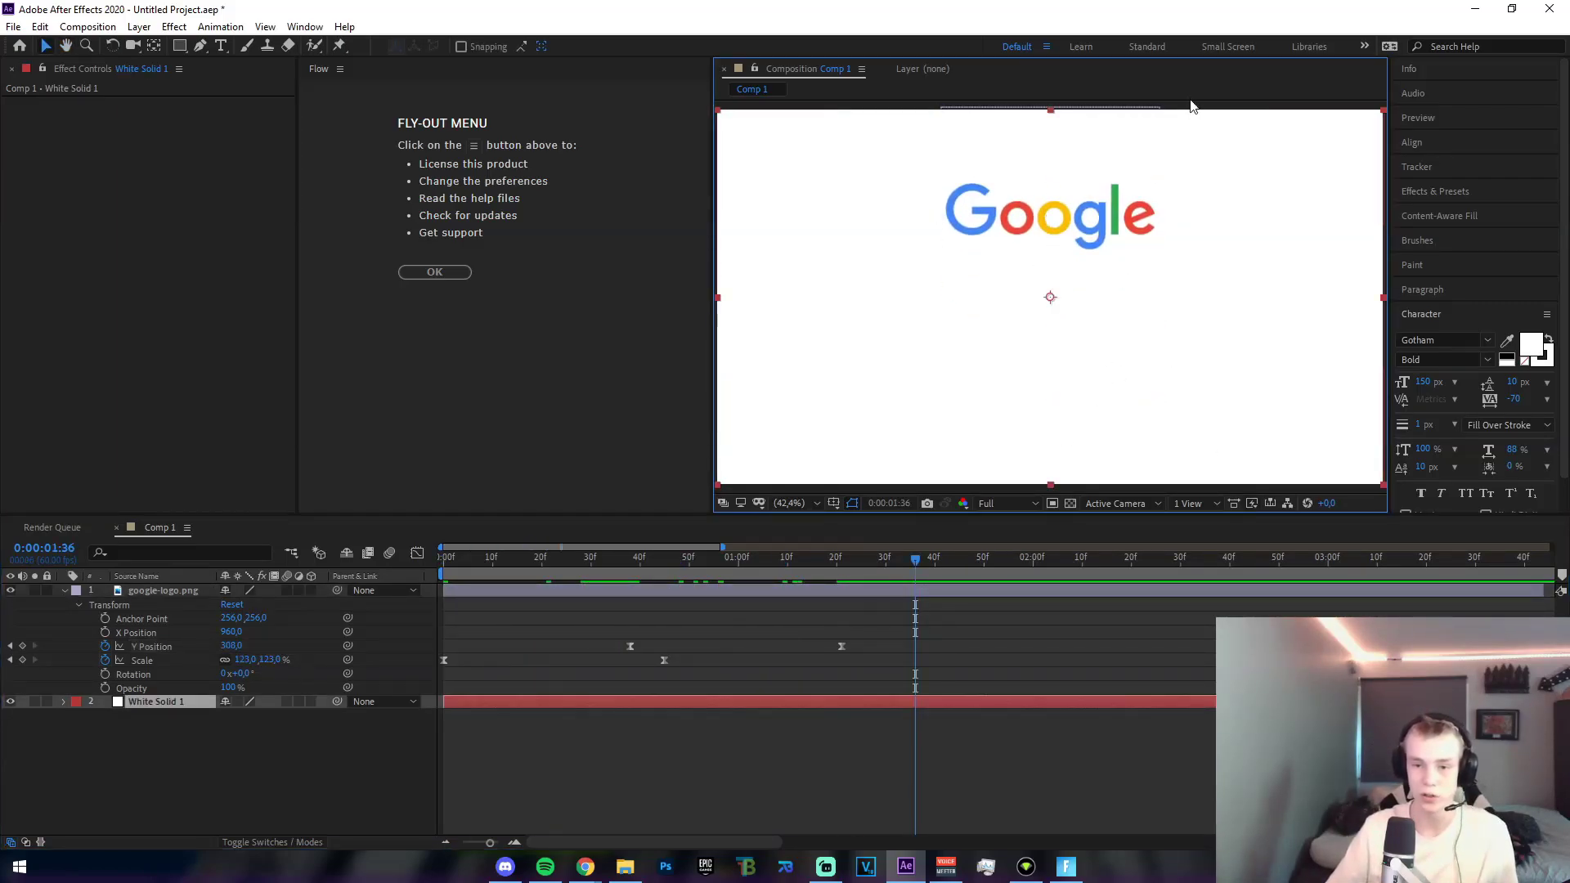
left_click(944, 737)
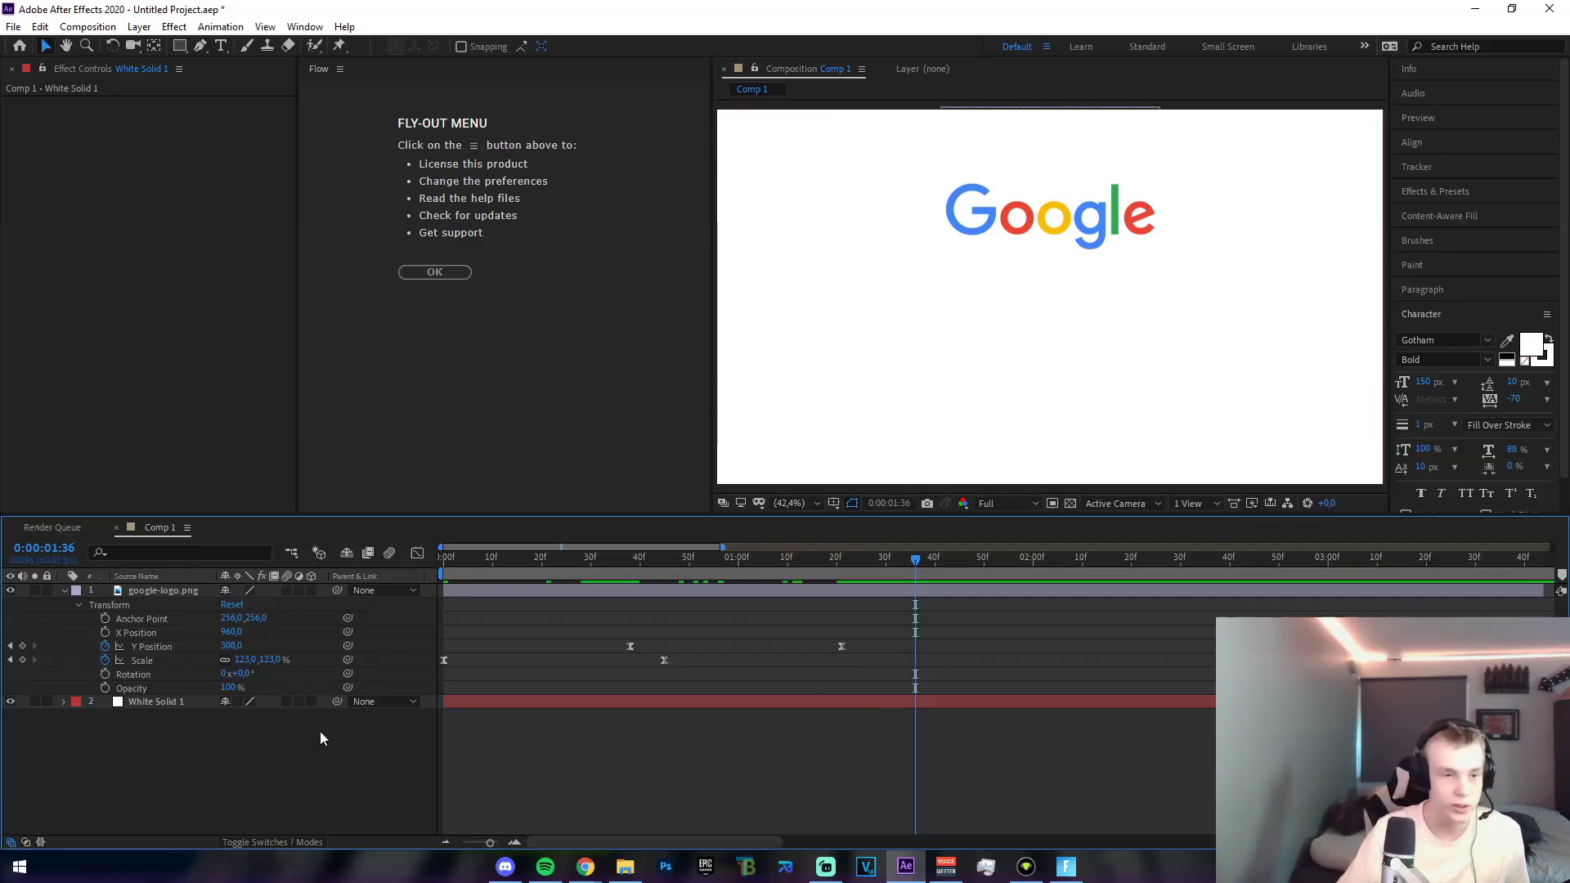
Draw a white rectangle about 733 by 64 px with a 2 px light grey stroke, centred beneath the logo.
left_click(179, 46)
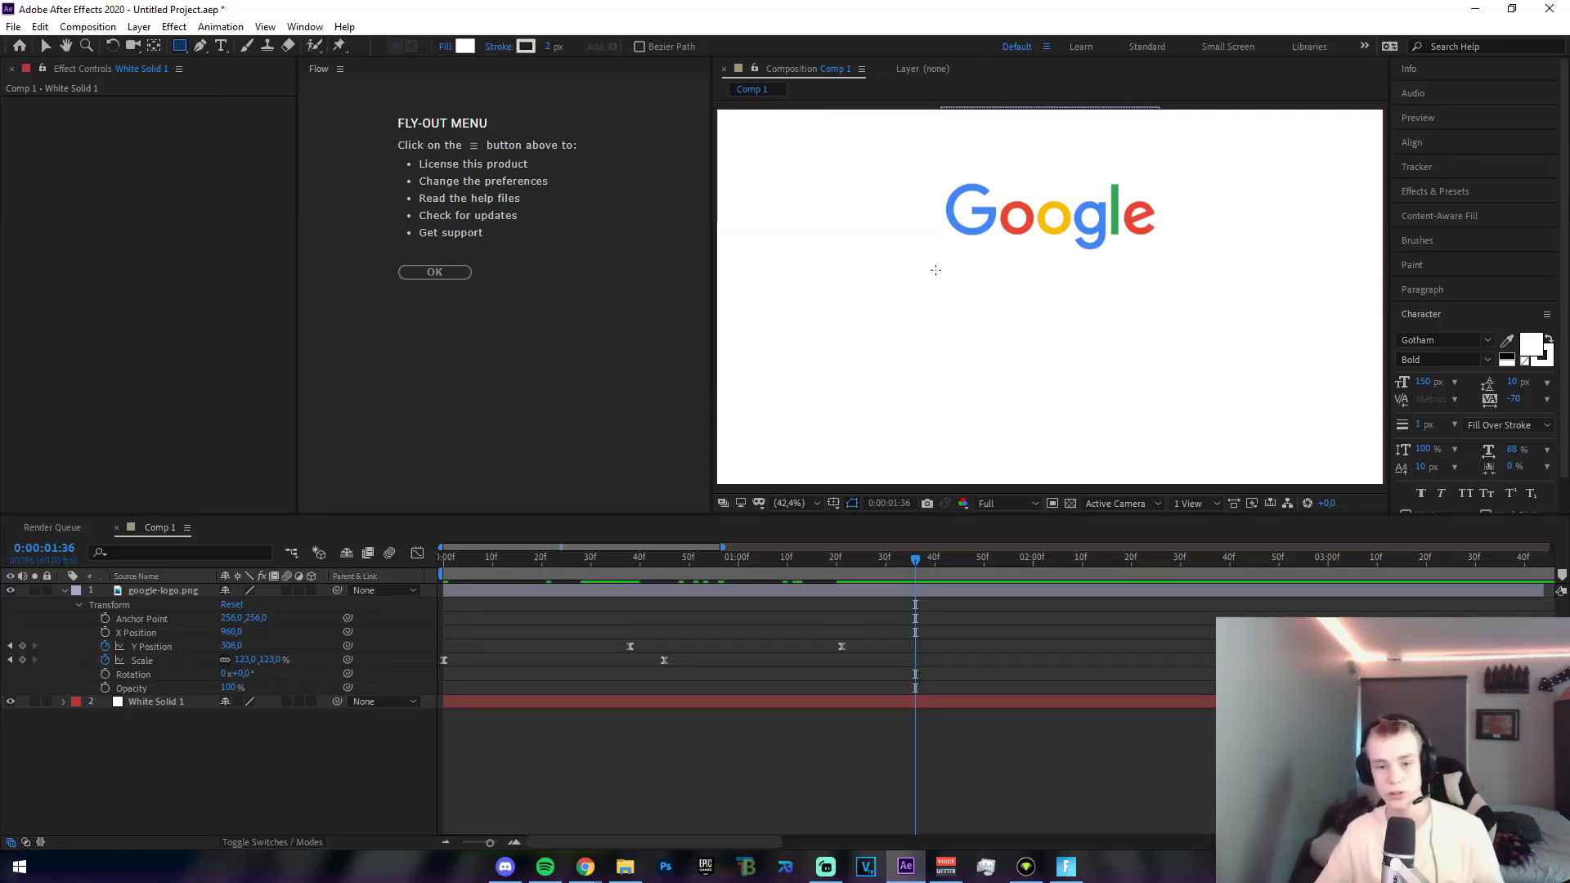
left_click_drag(925, 275, 1179, 298)
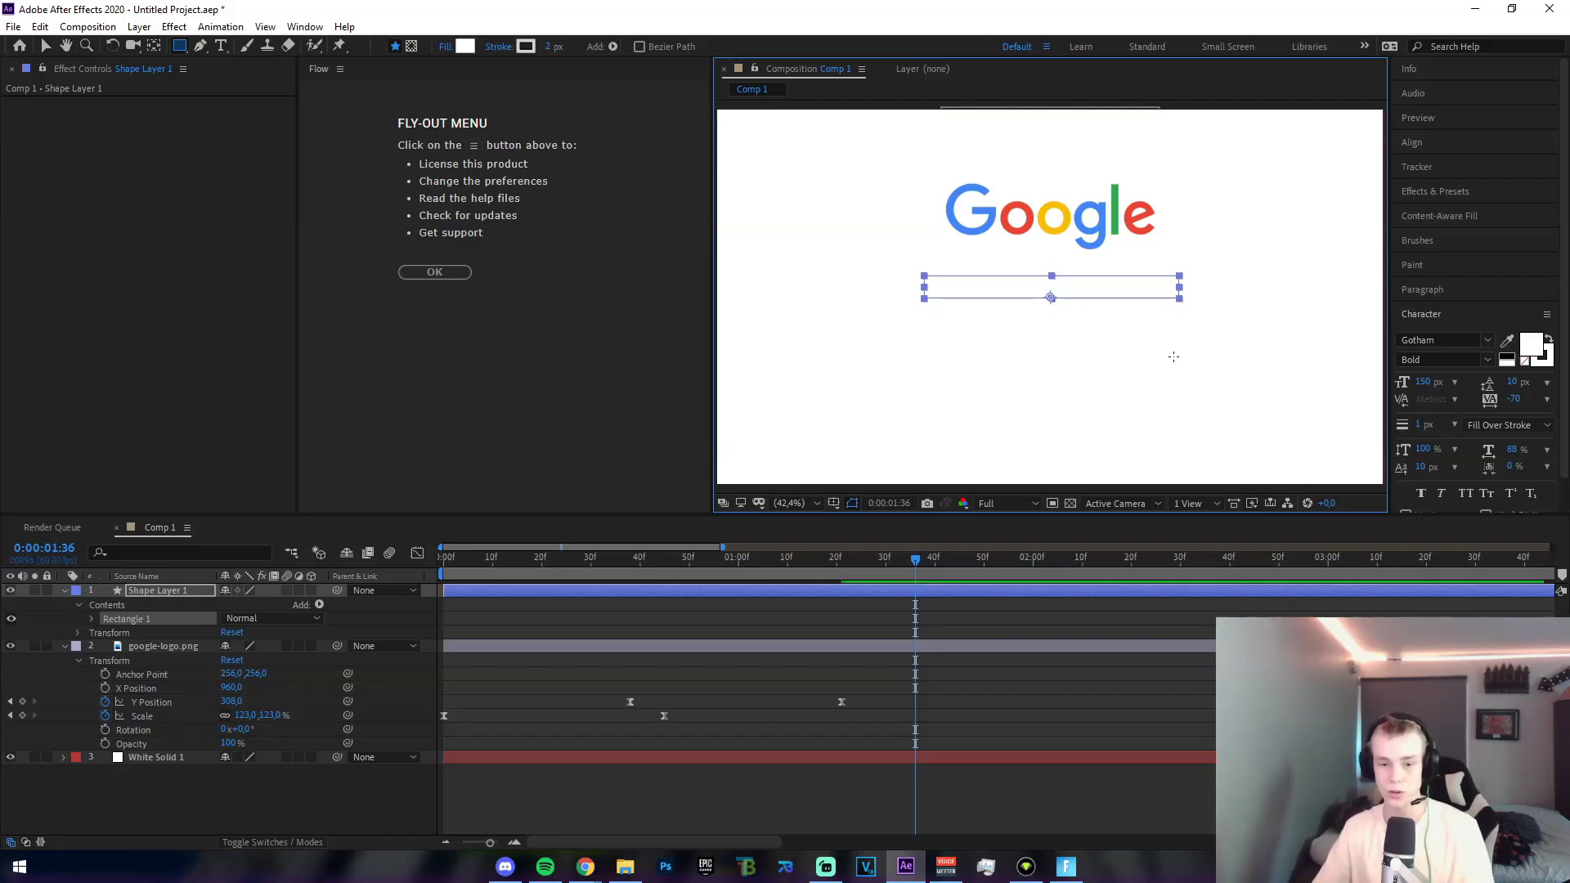
key("slash")
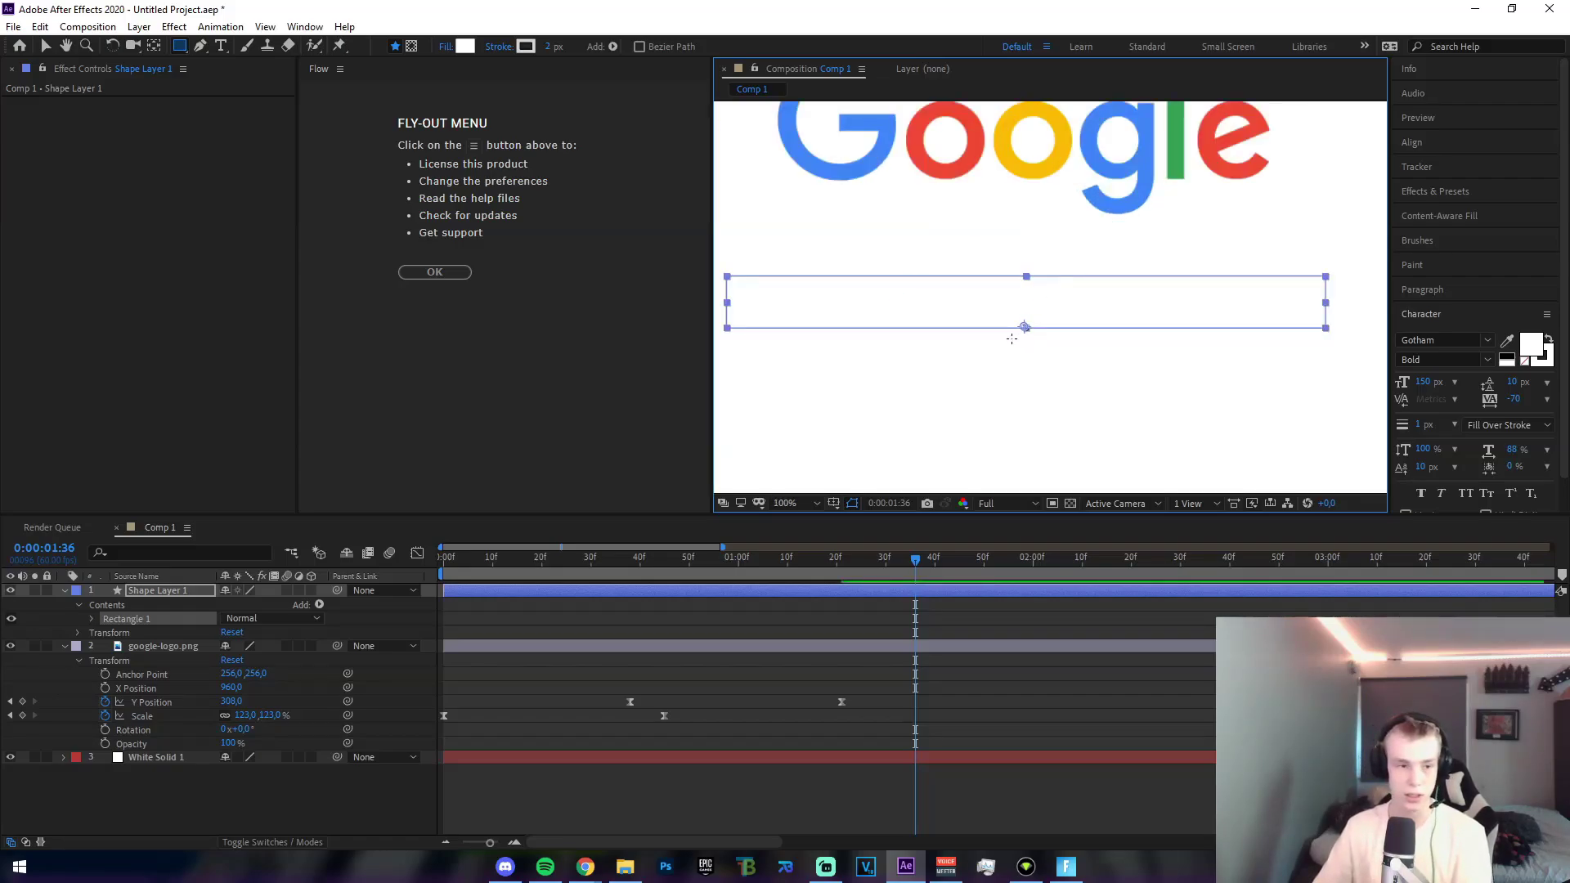
scroll(1012, 339, "down", 2)
left_click(46, 46)
left_click(807, 782)
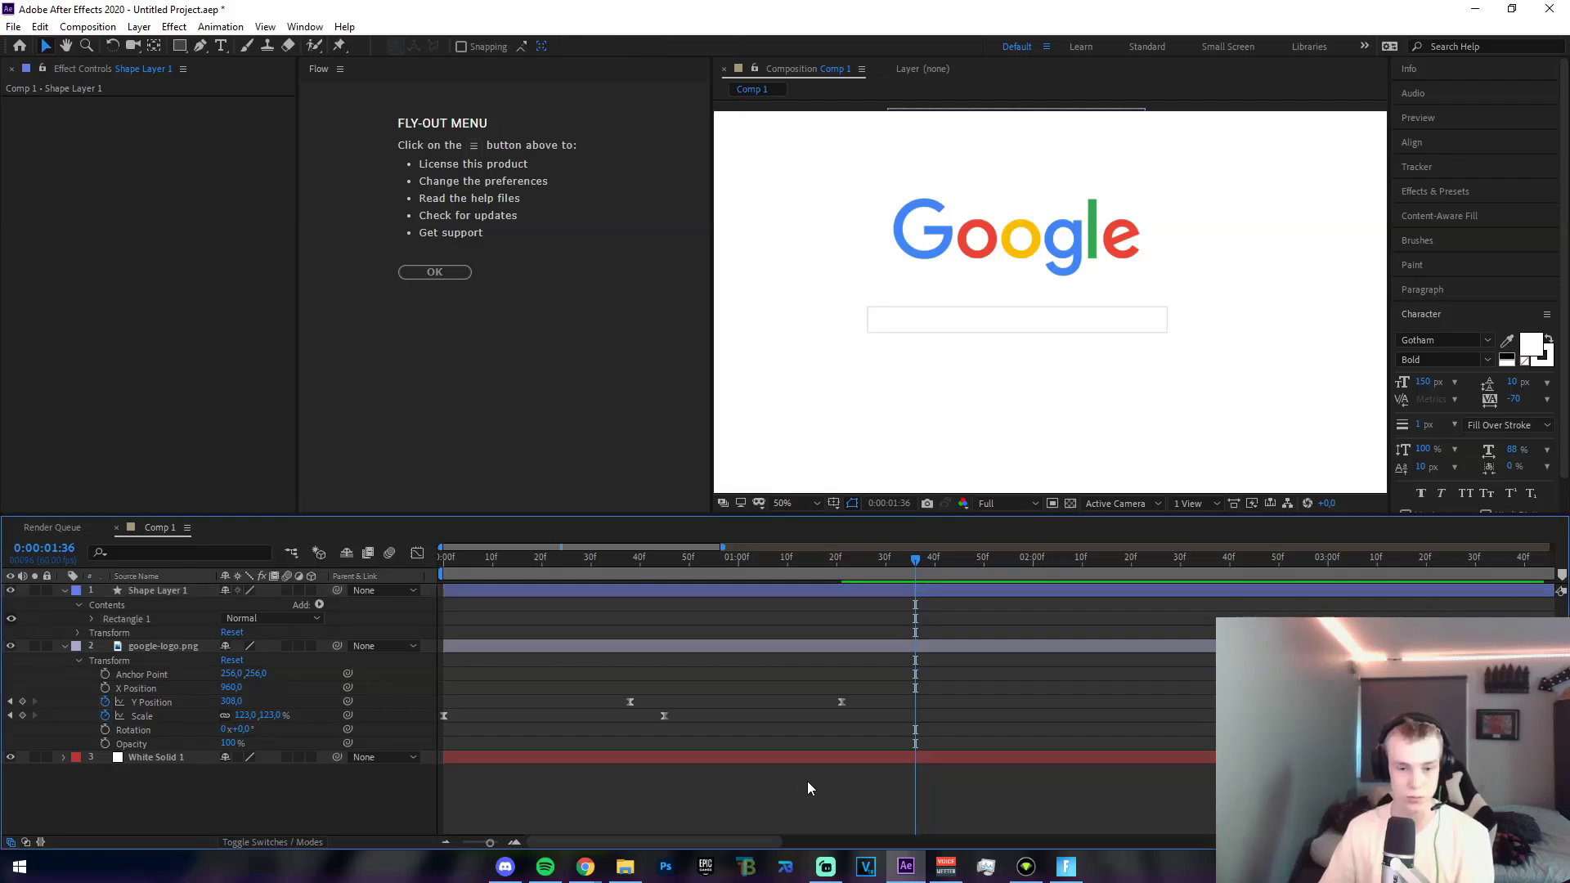
Check the stroke and fill colours of the rectangle beneath the logo without changing them.
left_click(868, 320)
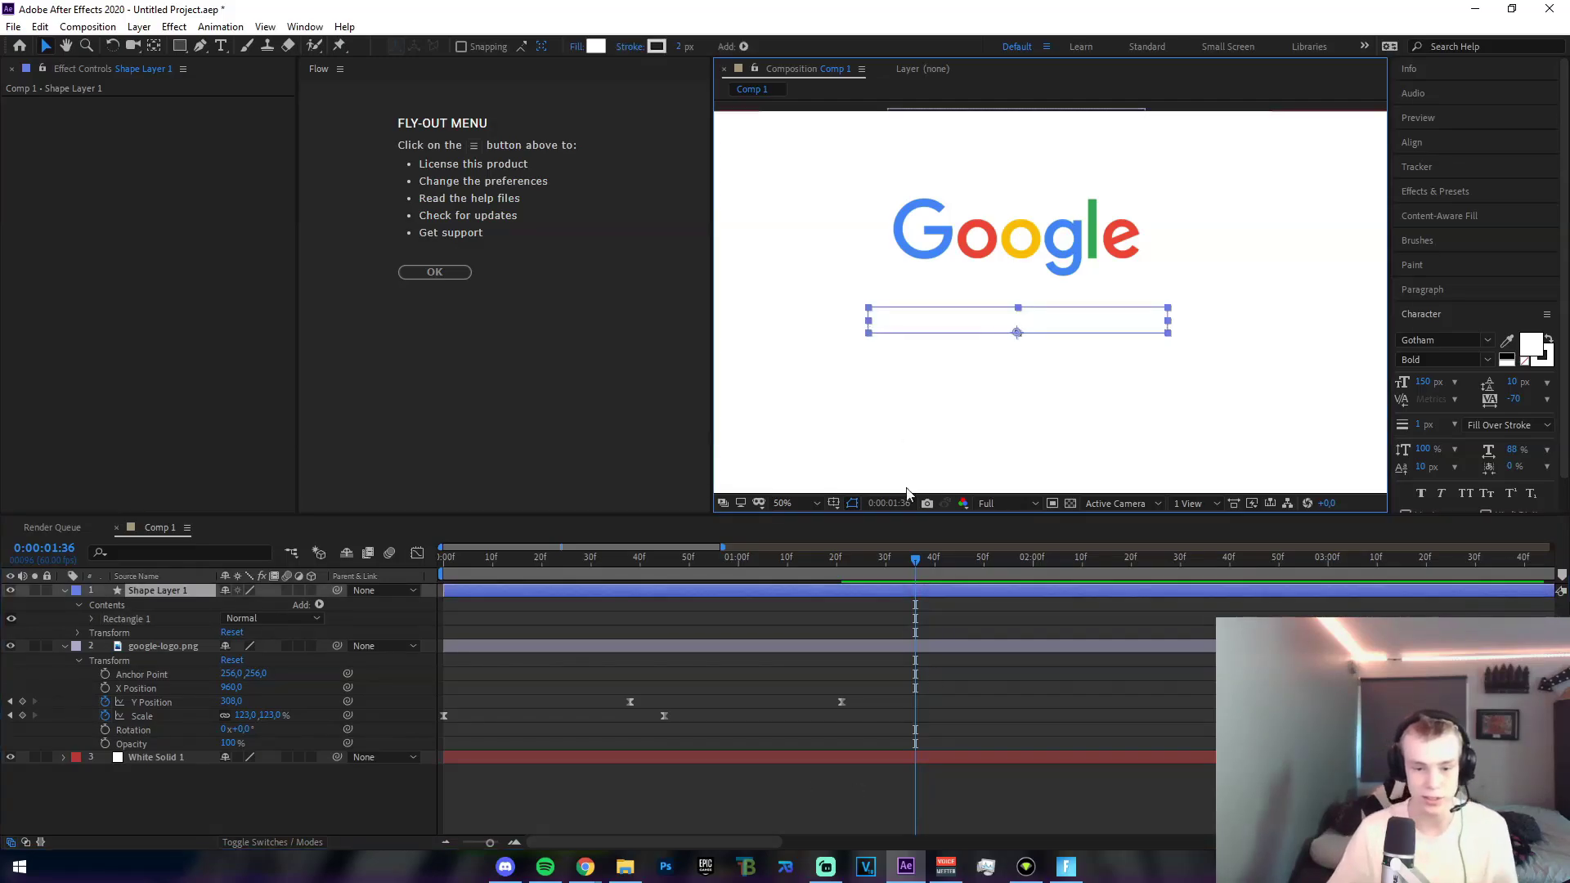
left_click(657, 46)
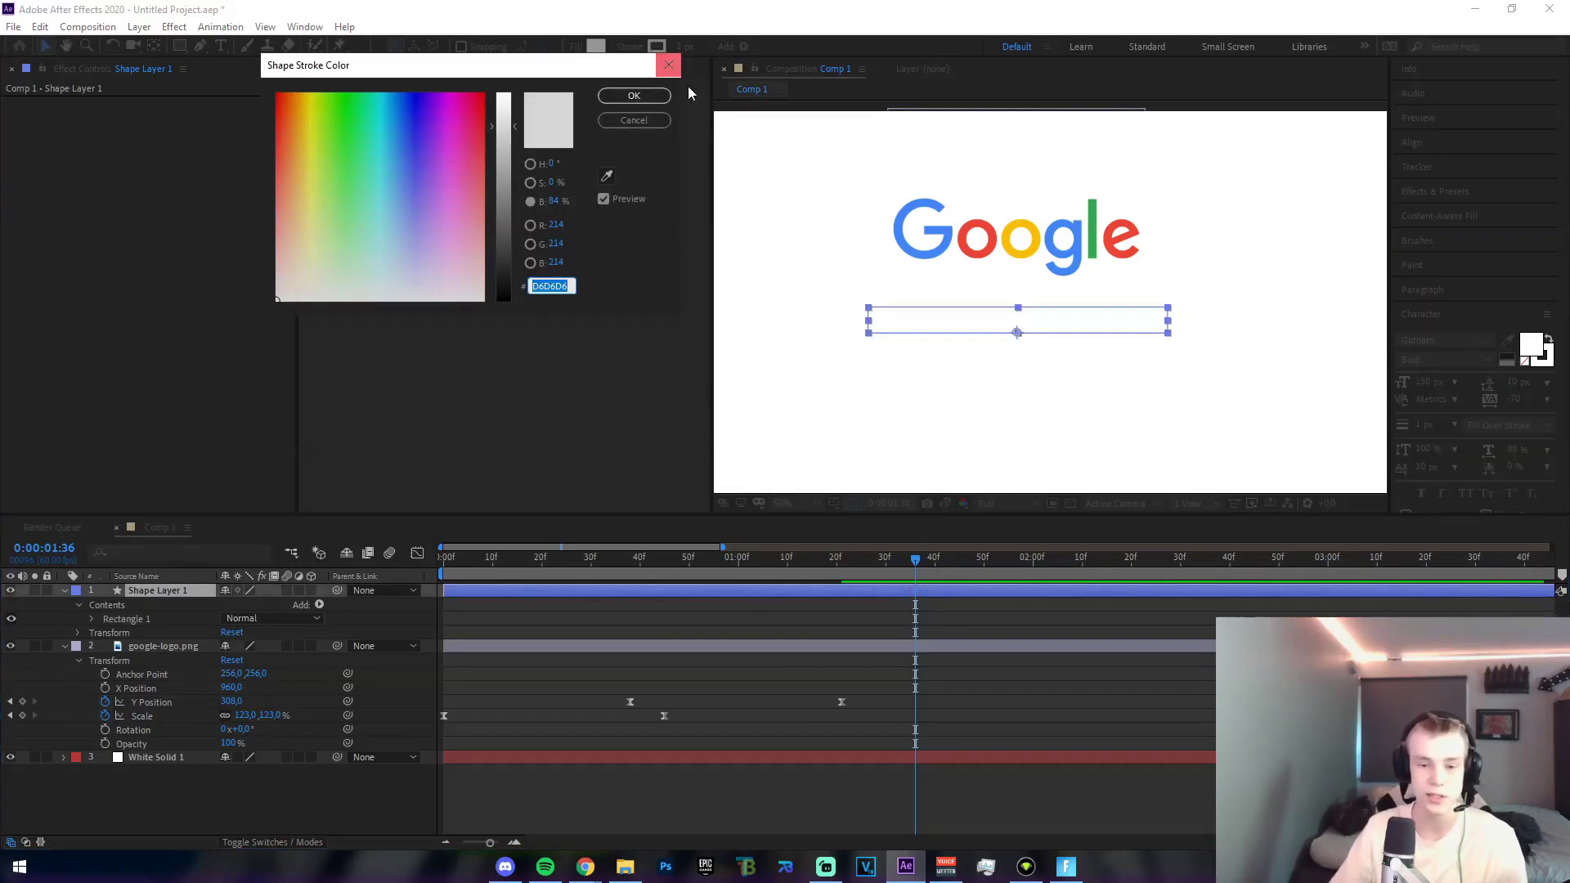
left_click(668, 65)
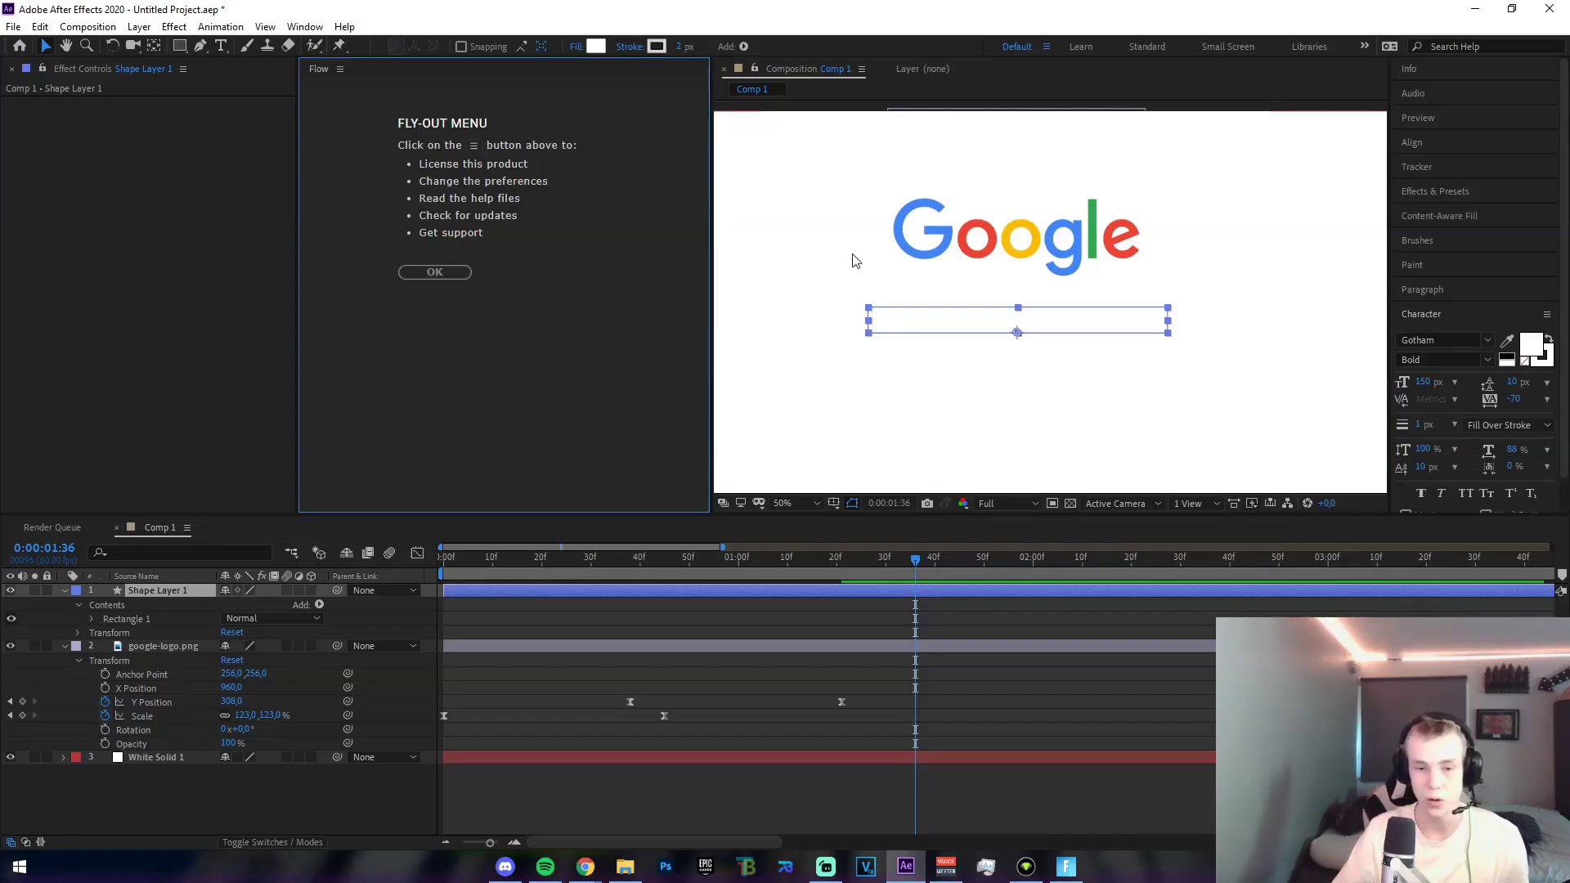
left_click(1123, 84)
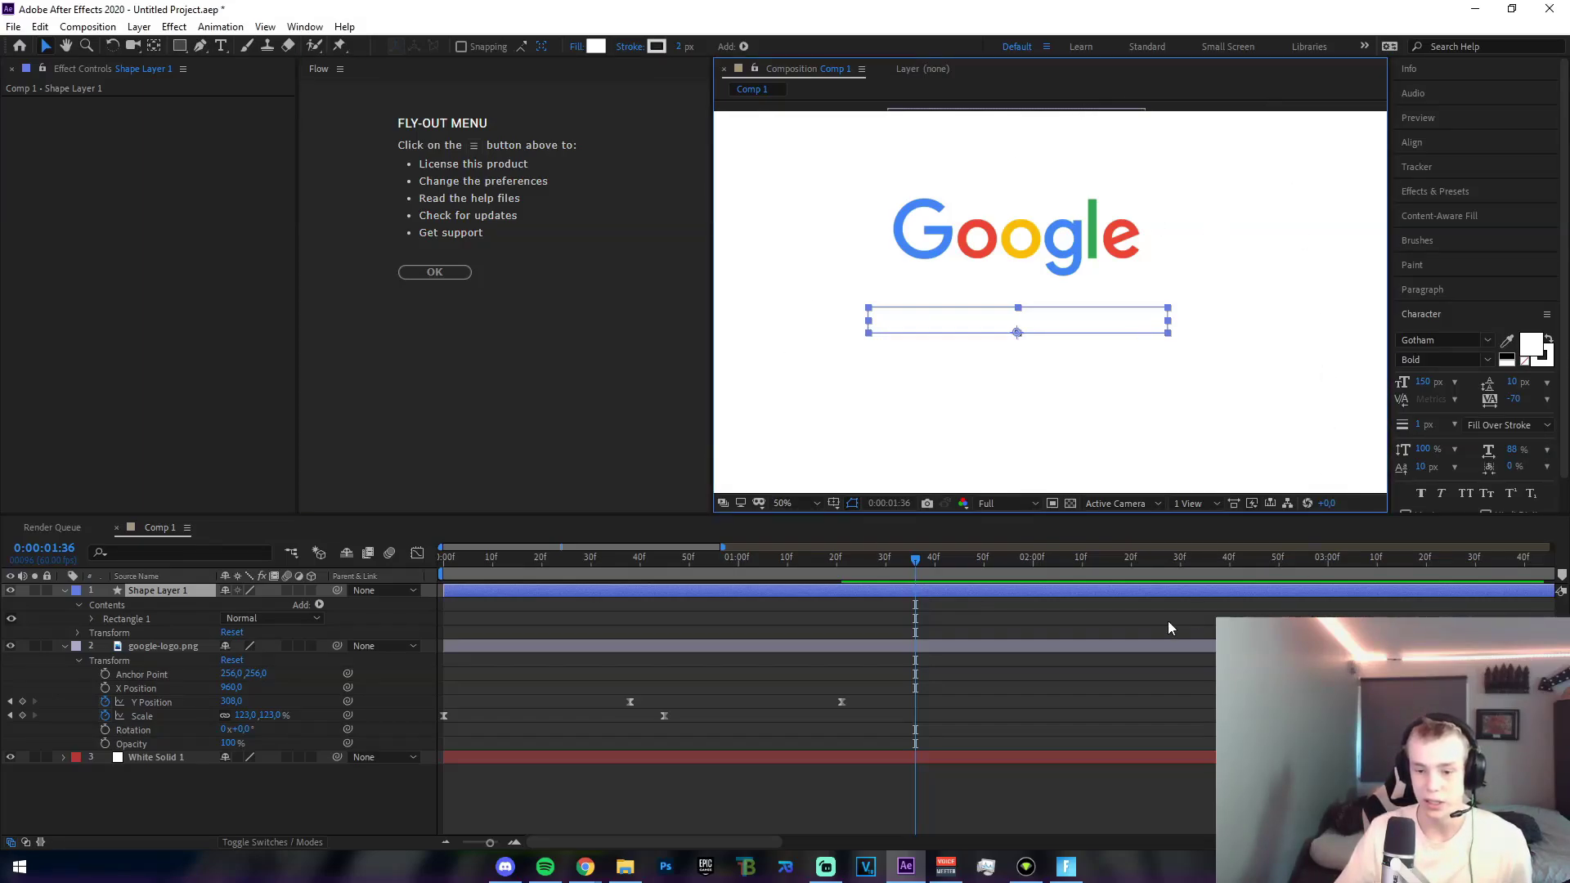
left_click(788, 788)
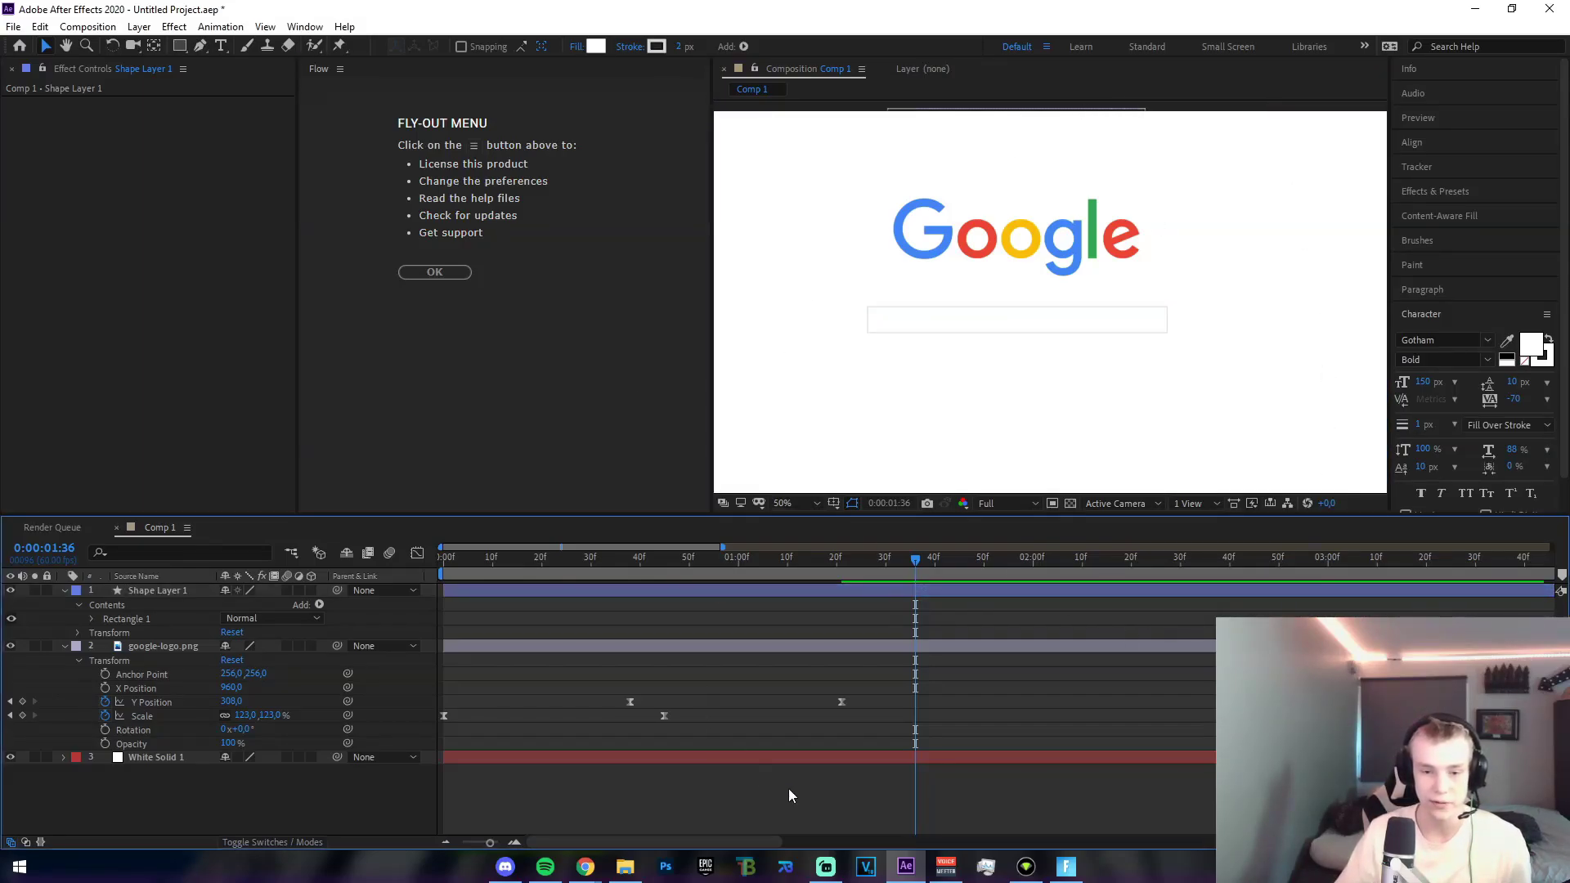
left_click(906, 321)
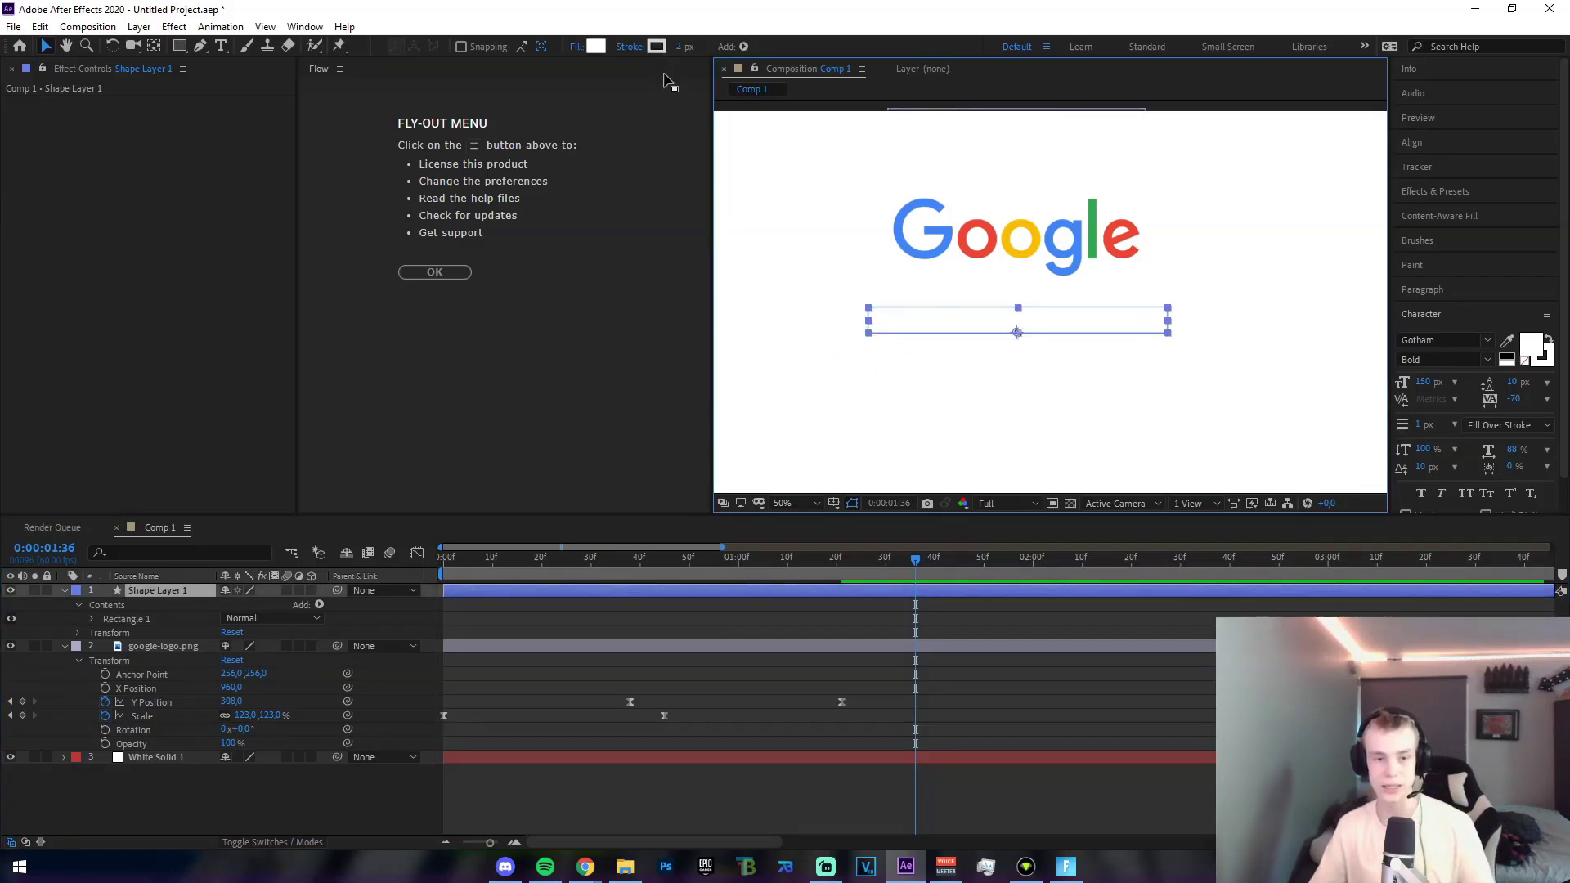
left_click(642, 406)
left_click(595, 47)
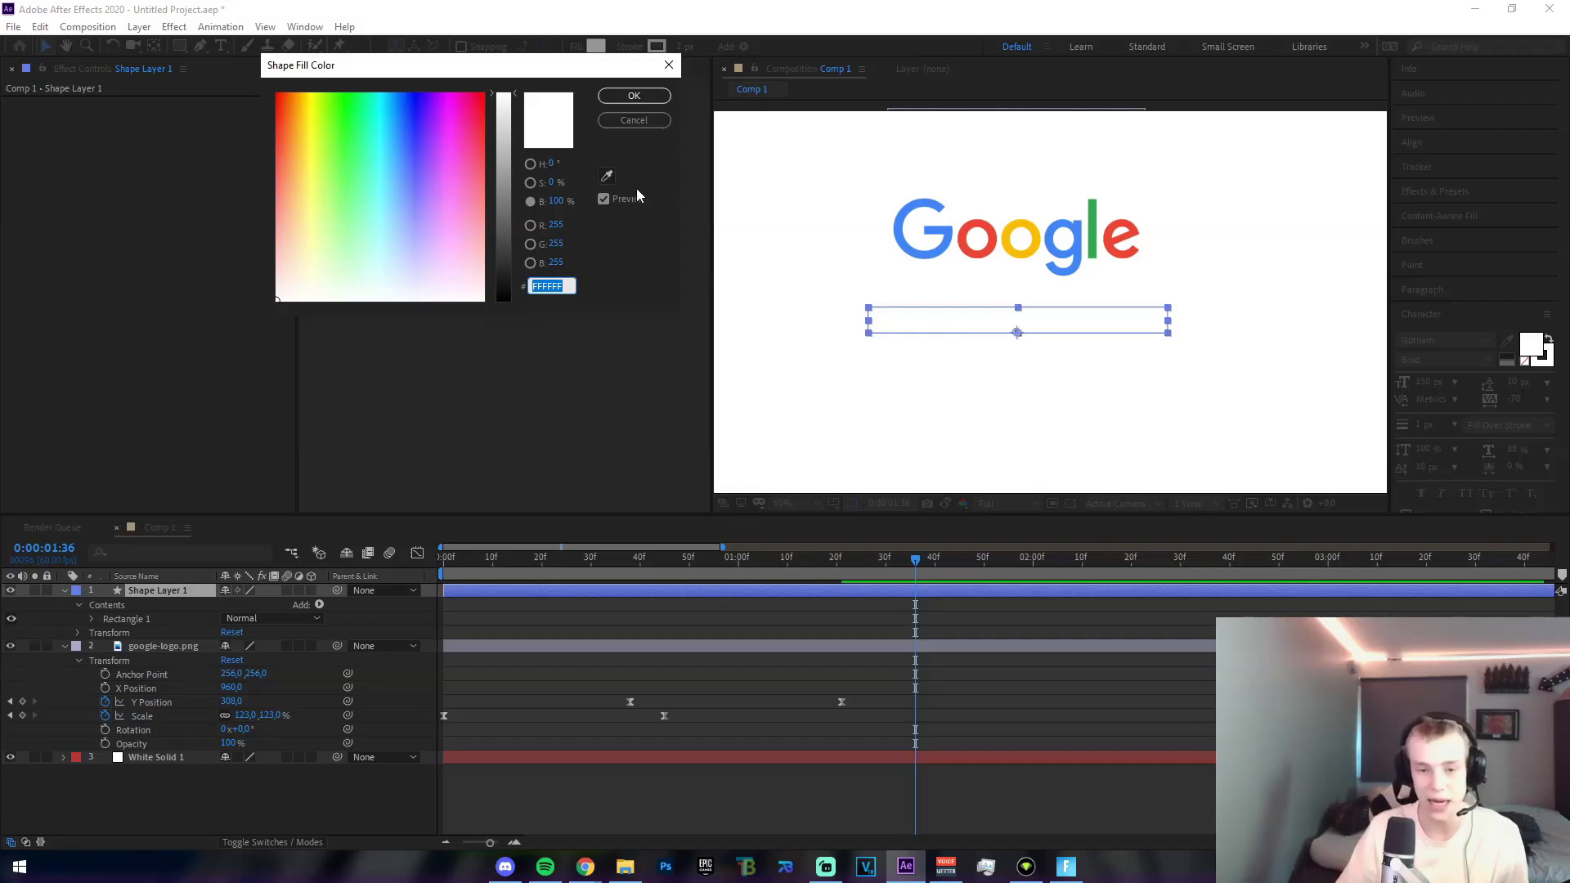
left_click(665, 58)
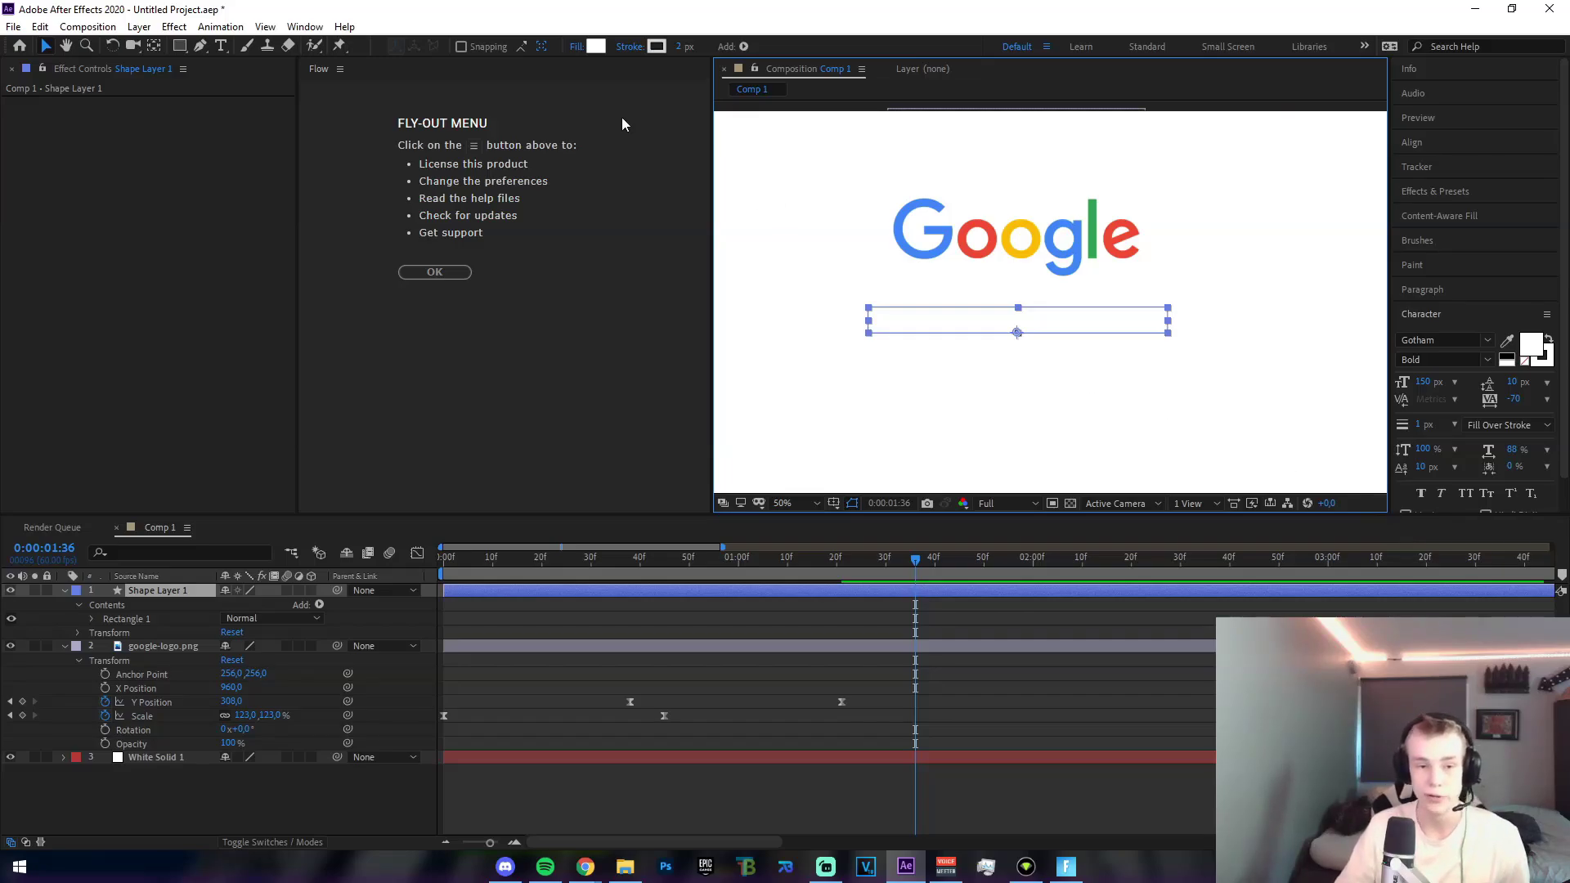
Try a magenta fill colour on the rectangle and set it back to white.
left_click(602, 49)
left_click(428, 92)
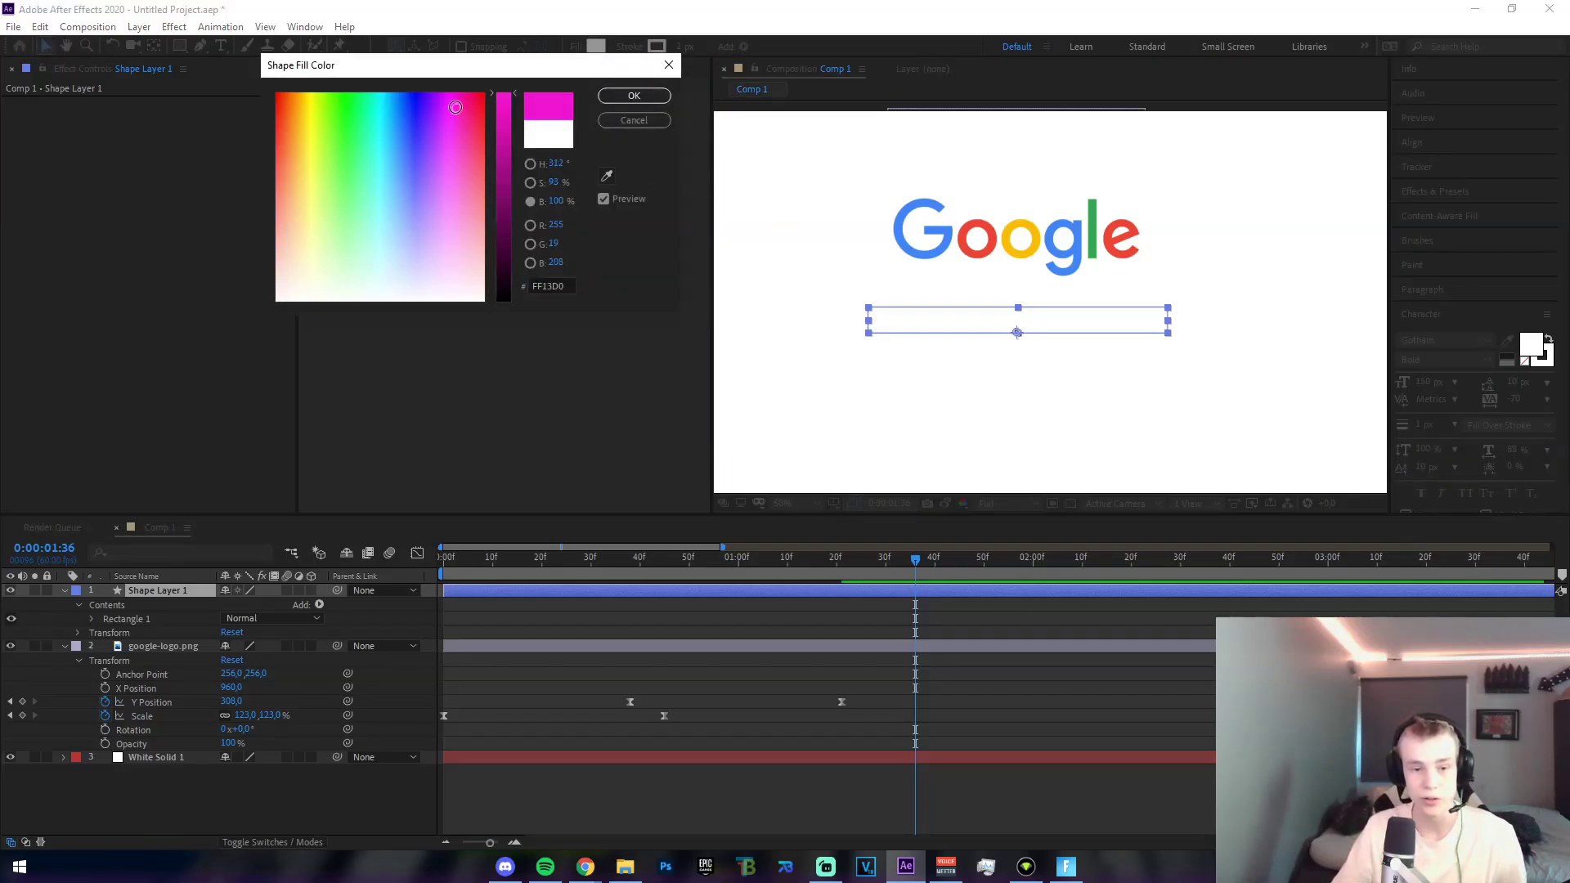
mouse_move(437, 99)
left_mouse_down()
mouse_move(282, 102)
mouse_move(348, 102)
mouse_move(278, 300)
left_mouse_up()
left_click(633, 95)
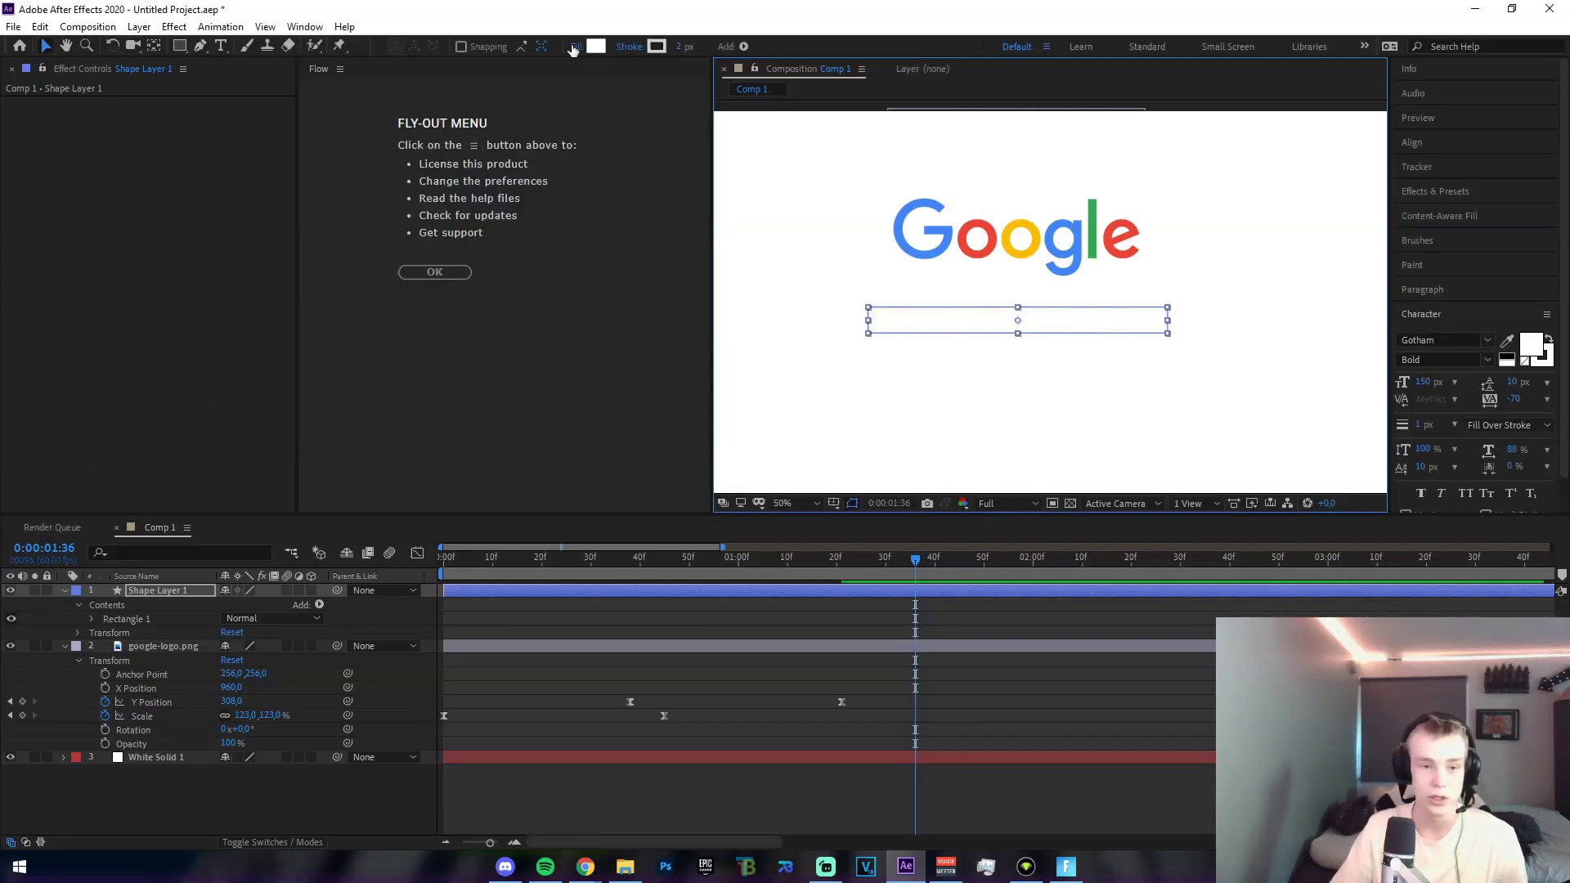
Preview linear gradient, radial gradient and solid fills on the rectangle, and set its fill to None.
left_click(577, 46)
left_click(877, 353)
left_click(577, 47)
left_click(740, 389)
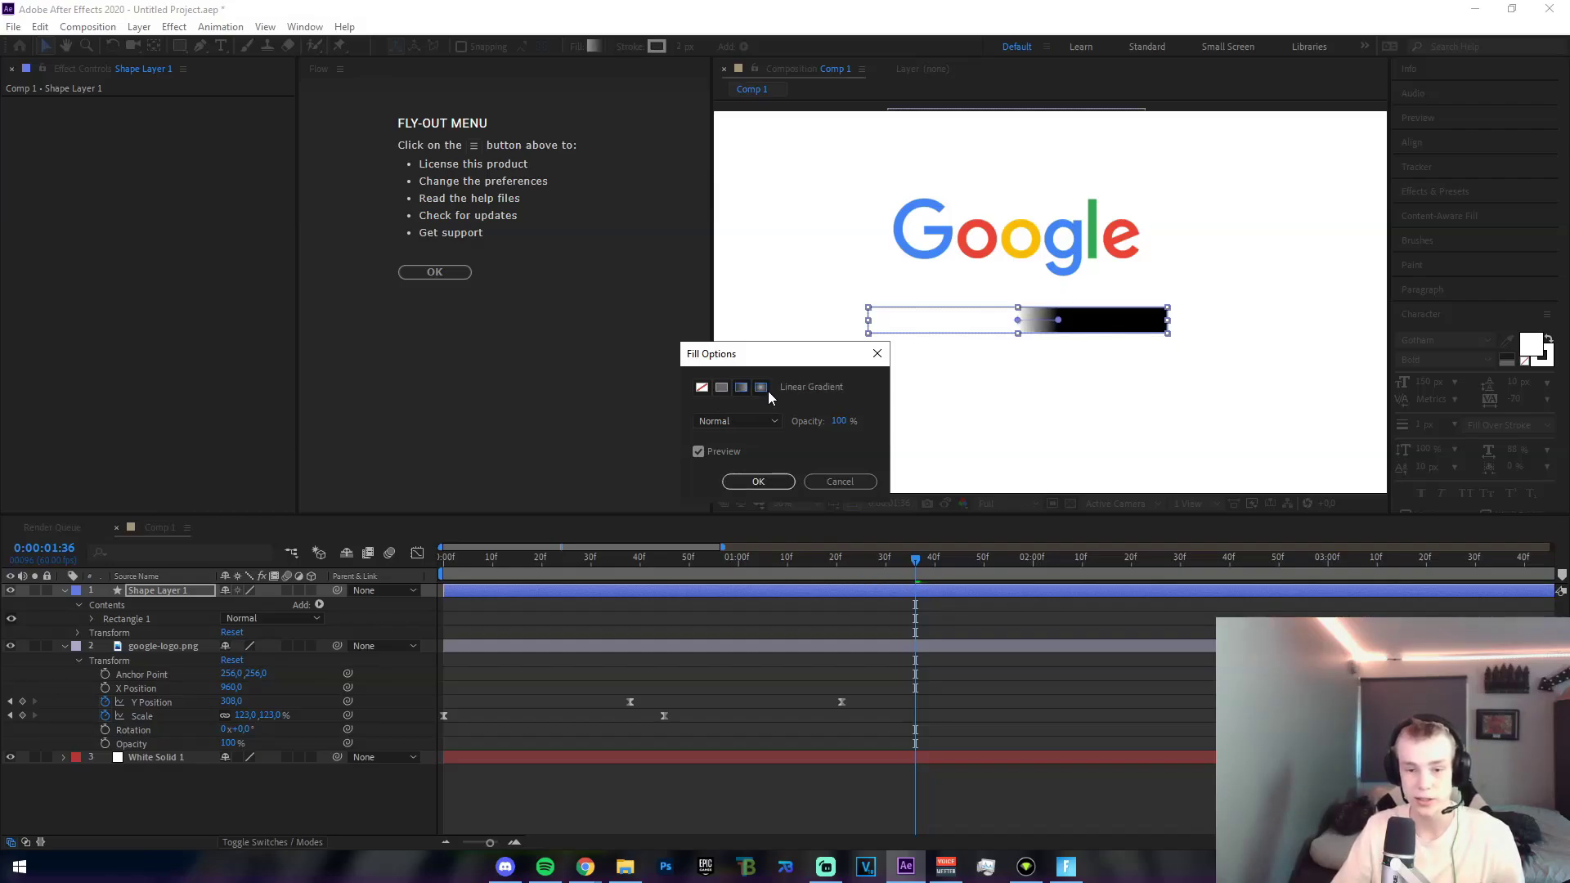
left_click(762, 390)
left_click(720, 388)
left_click(701, 389)
left_click(758, 481)
left_click(924, 364)
left_click(922, 69)
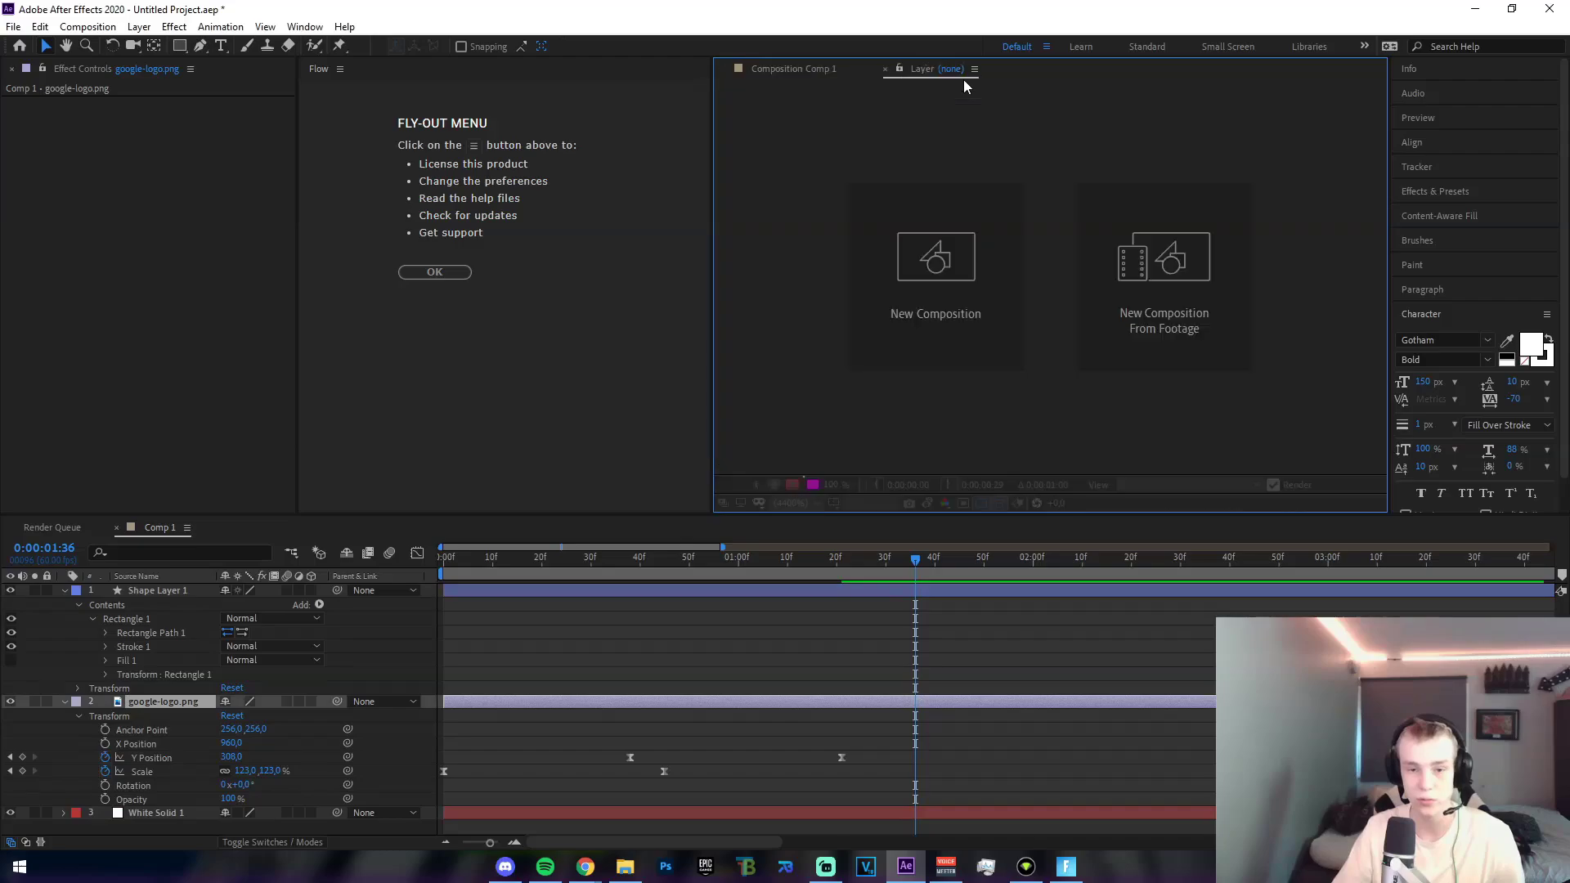
left_click(777, 87)
left_click(1279, 234)
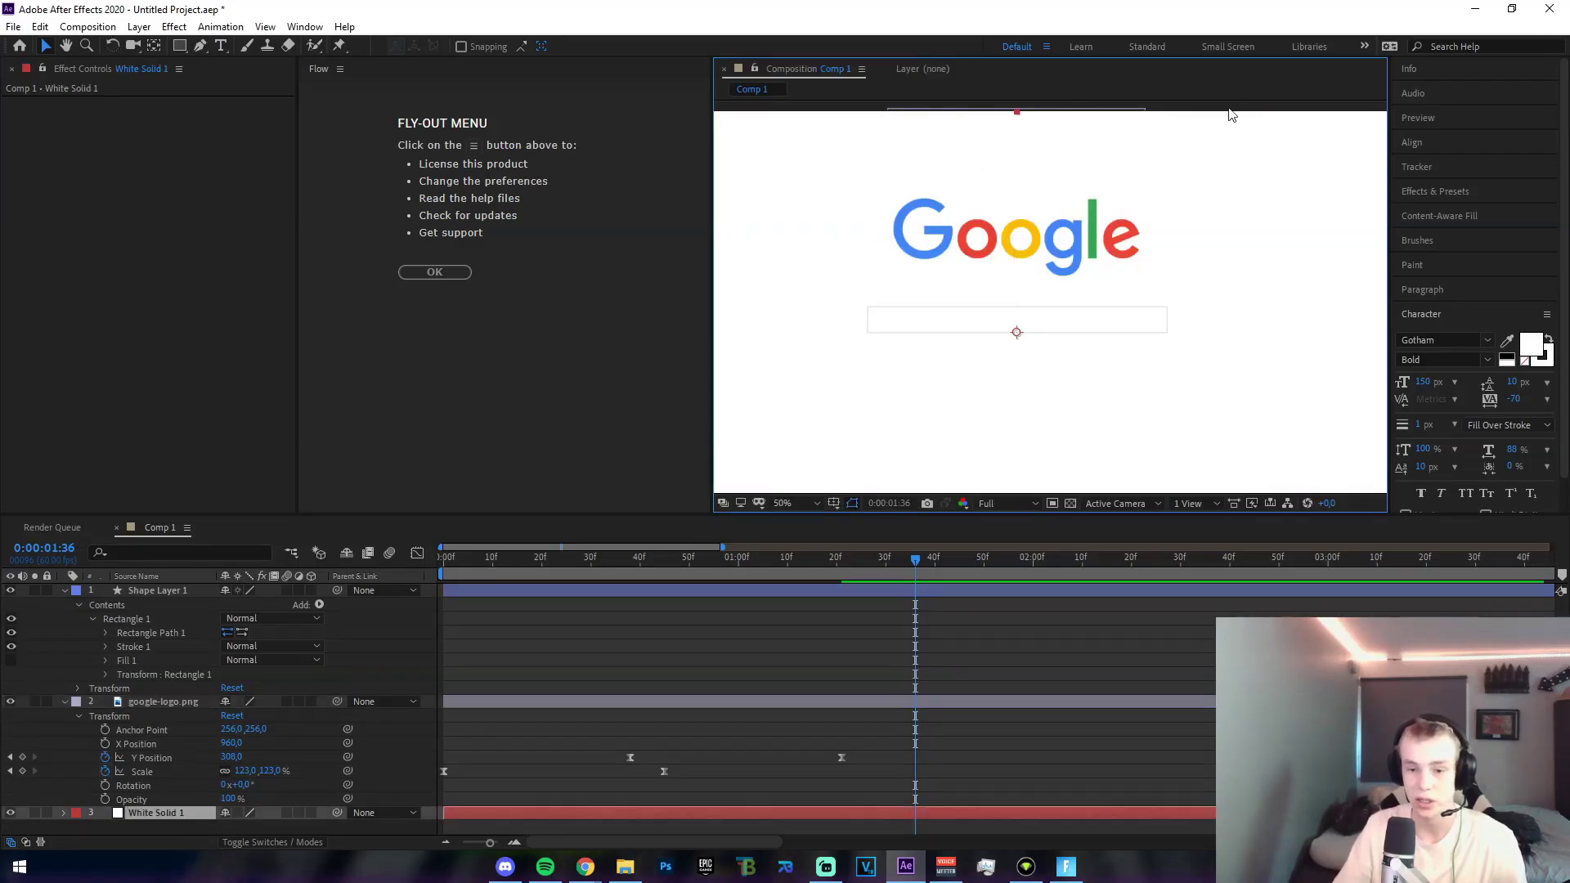
Unlink the proportions of the rectangle path's Size, try a narrower width, and undo the width change.
left_click(900, 589)
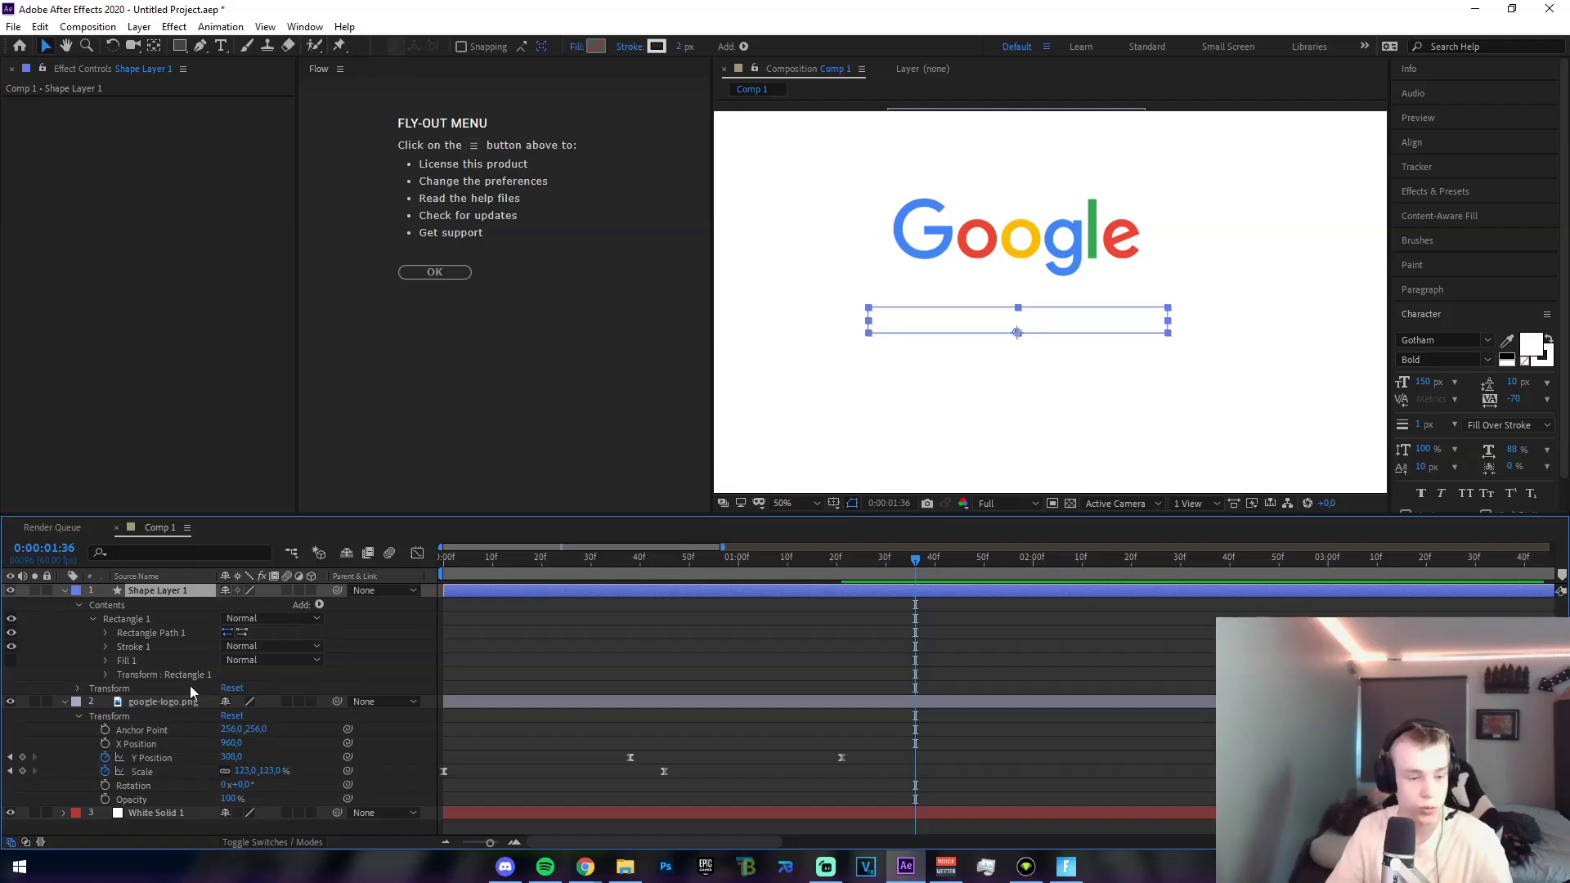
left_click(106, 633)
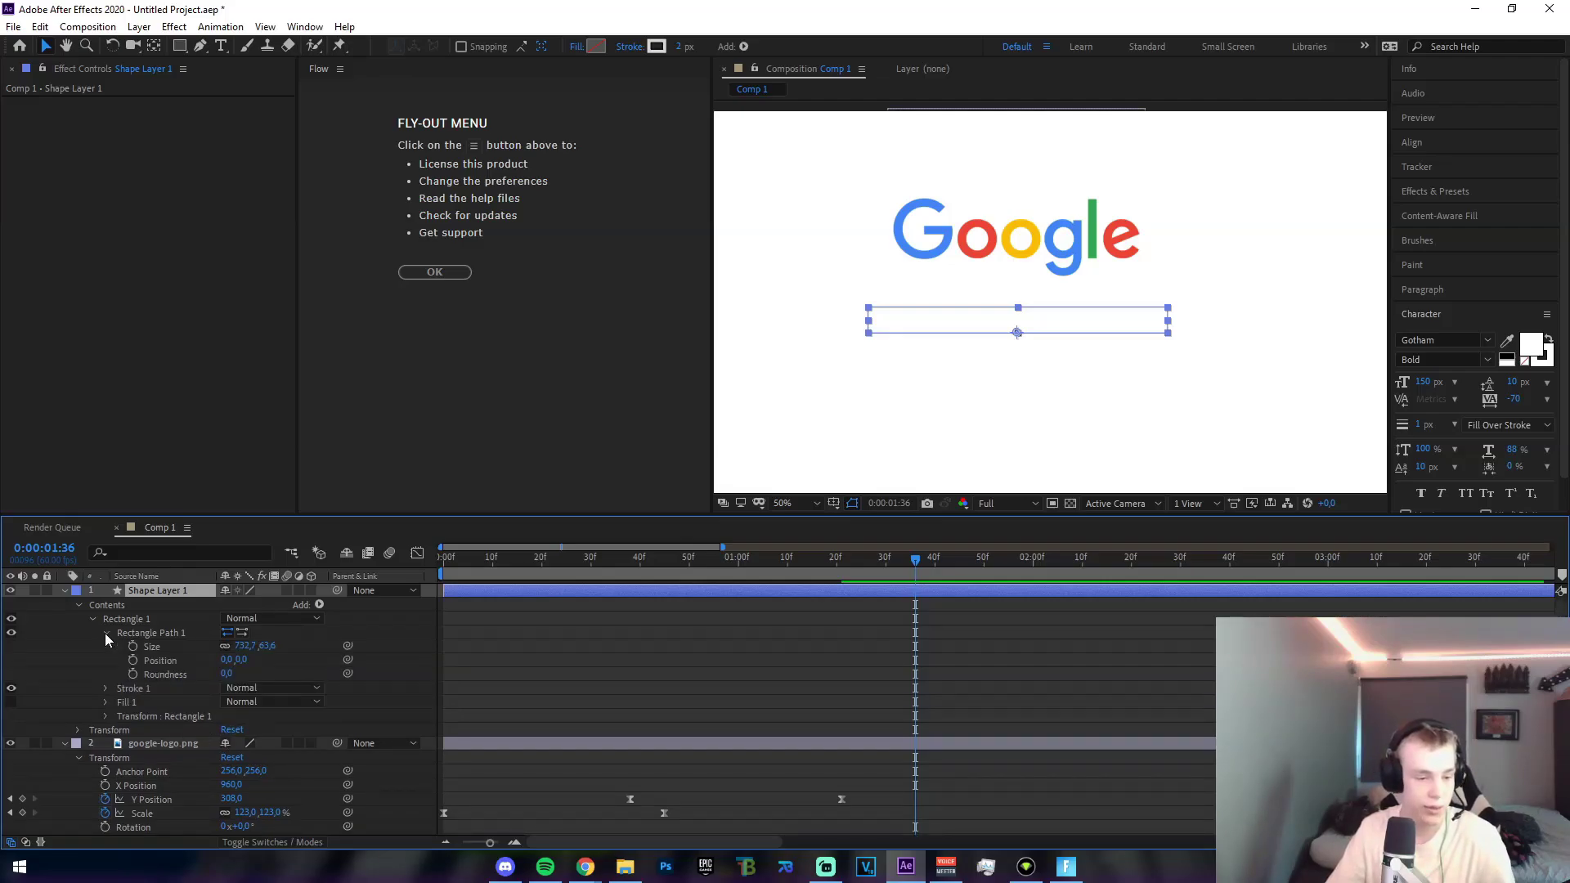
left_click_drag(245, 646, 5, 619)
key("ctrl+z")
left_click(224, 646)
key("ctrl+z")
key("ctrl+z")
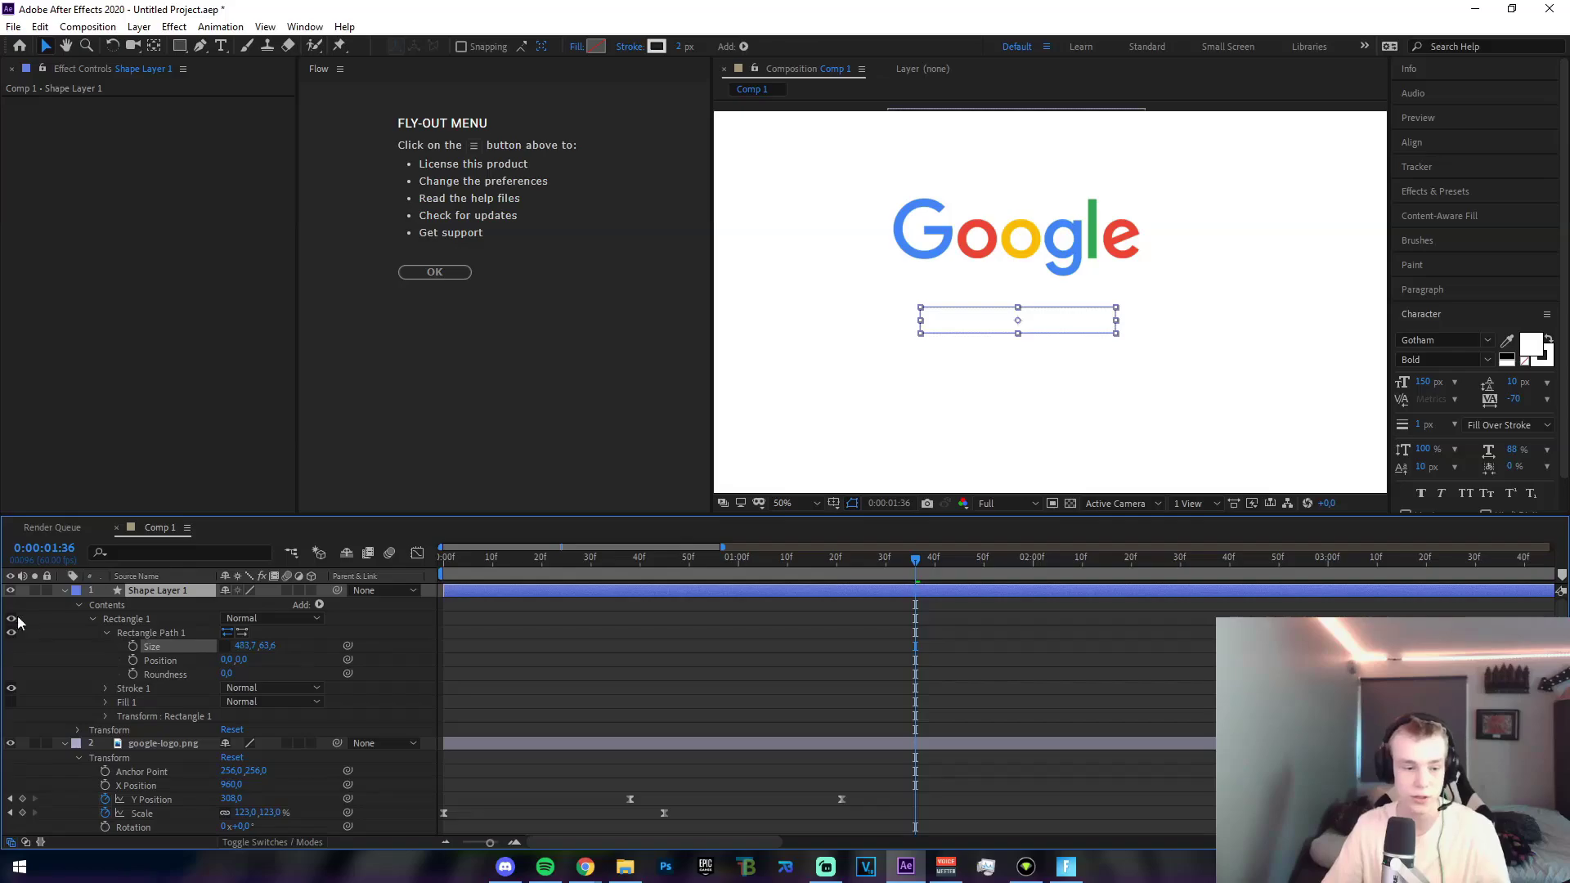
Add Size keyframes to the rectangle path at 0:00:00:51 and 0:00:01:27, both at its full width.
left_click_drag(911, 561, 678, 620)
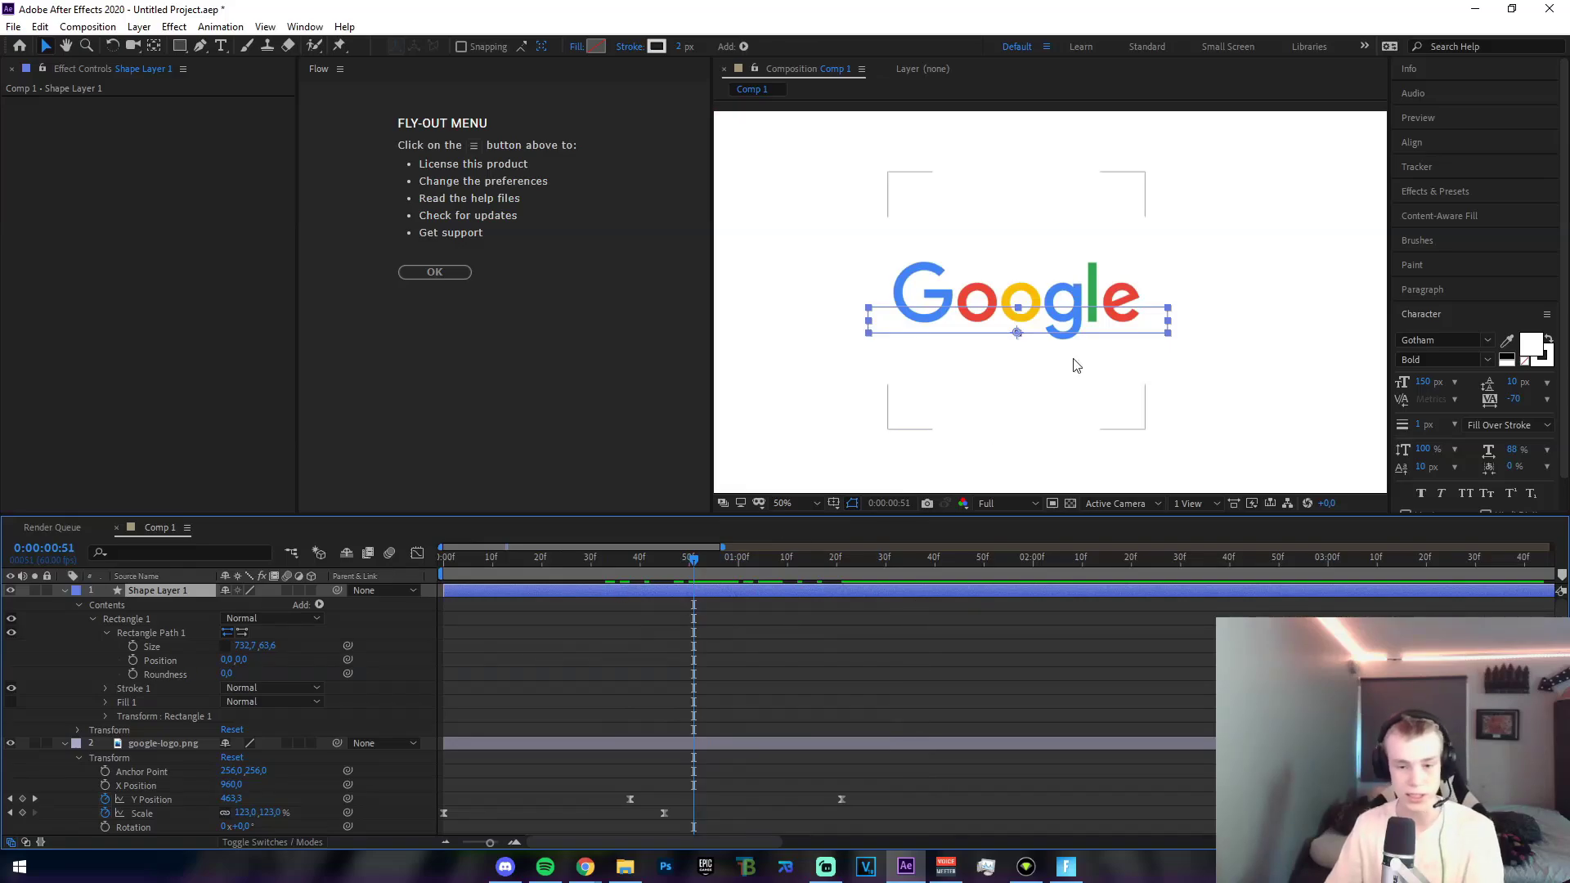
left_click(133, 646)
left_click_drag(693, 572, 862, 593)
key("Page_Down")
key("Page_Down")
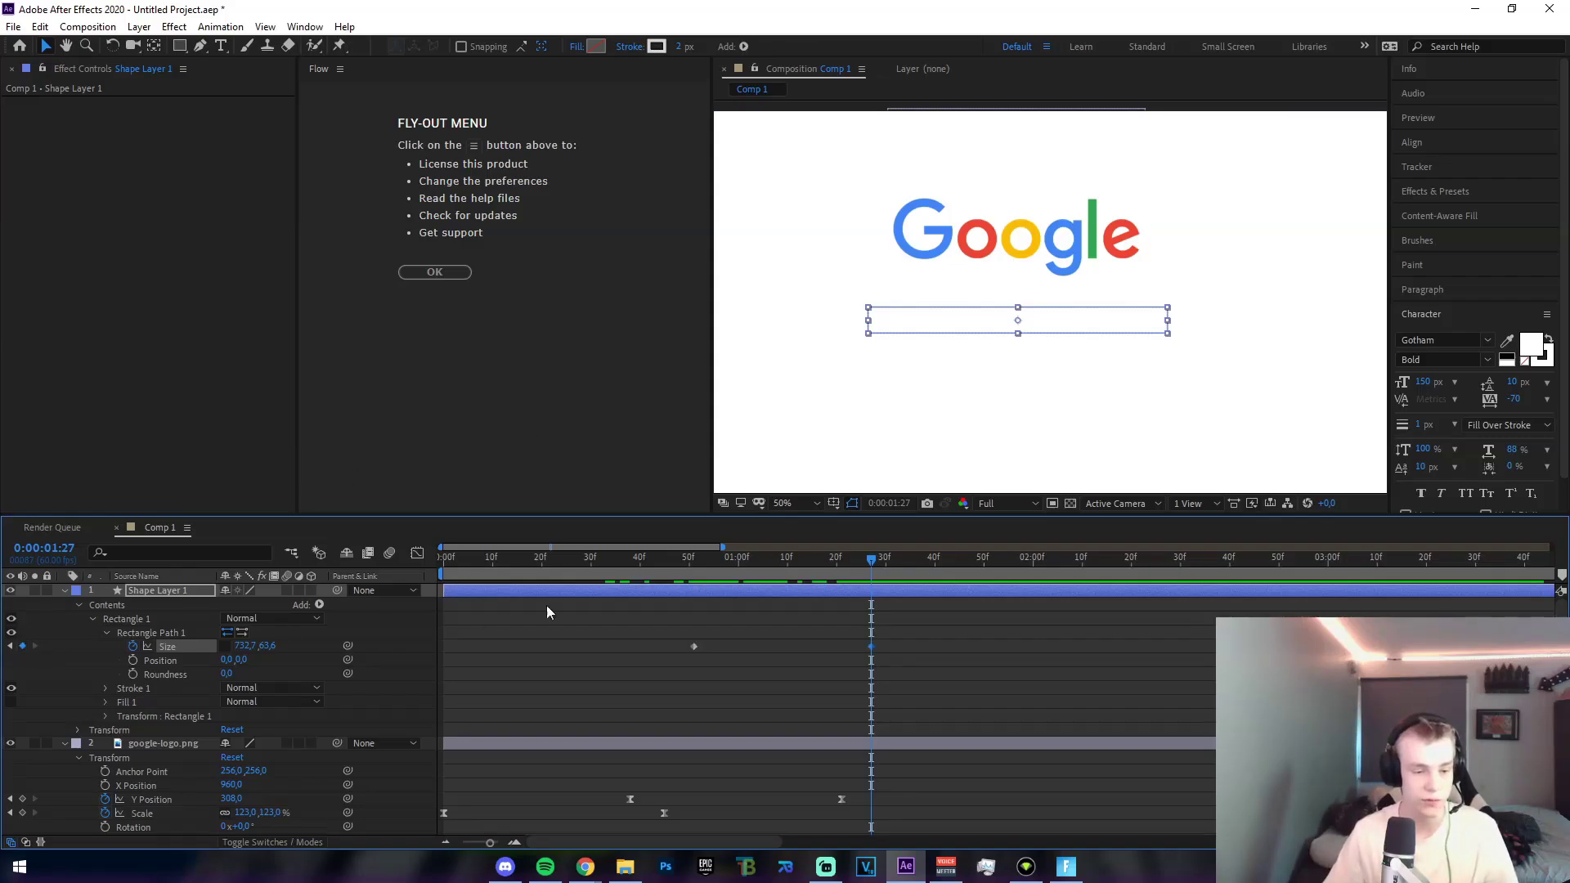
Set the rectangle's width to 0 at the first Size keyframe, 0:00:00:51.
left_click_drag(871, 560, 693, 587)
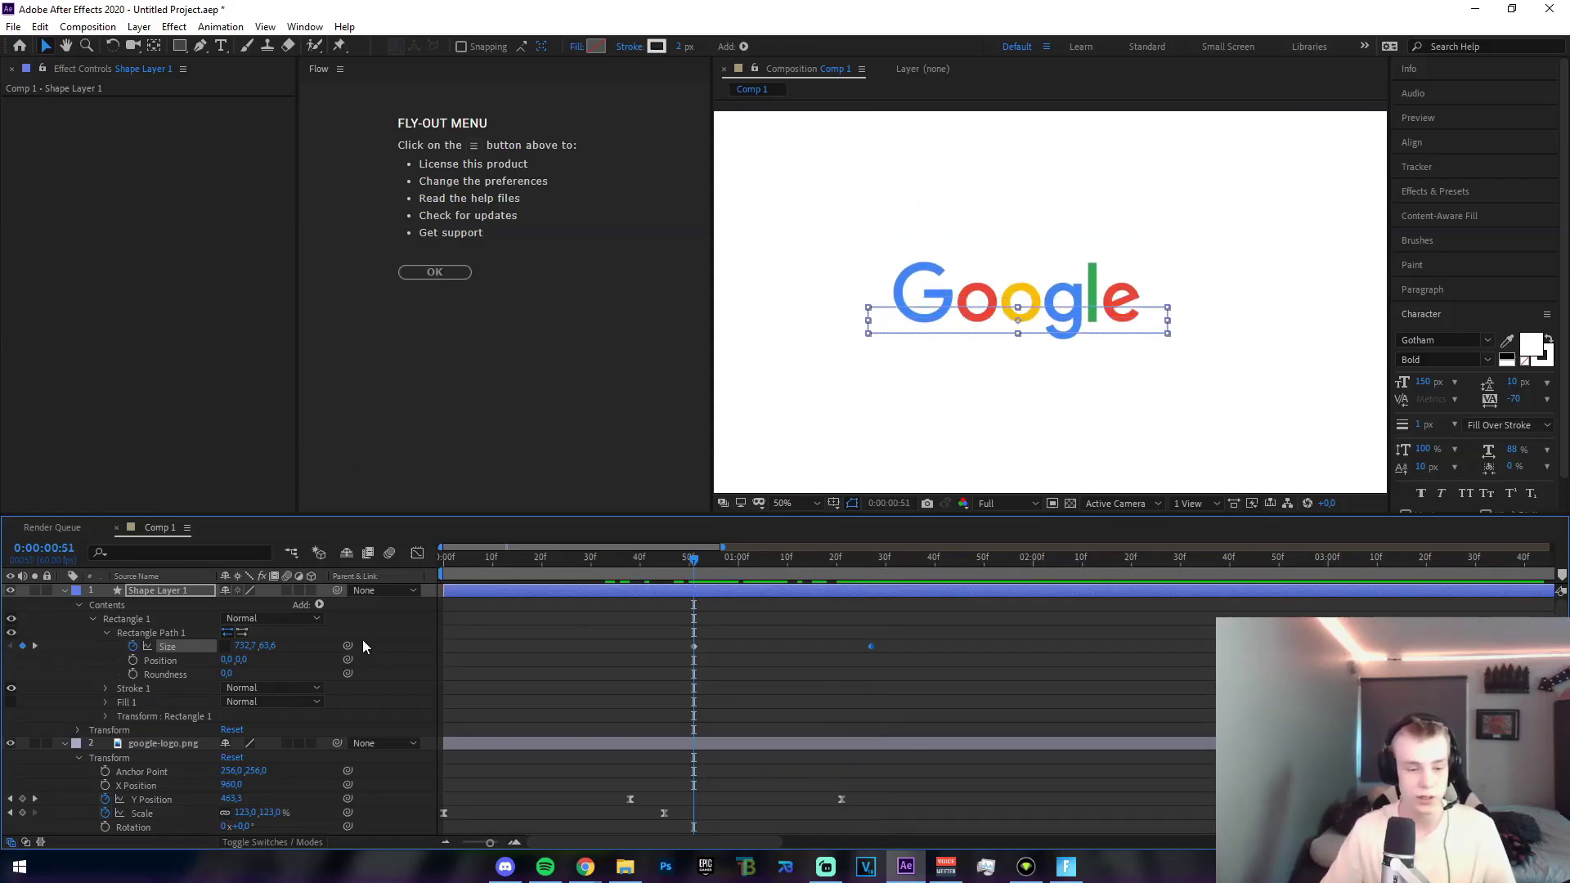
type("0")
key("Return")
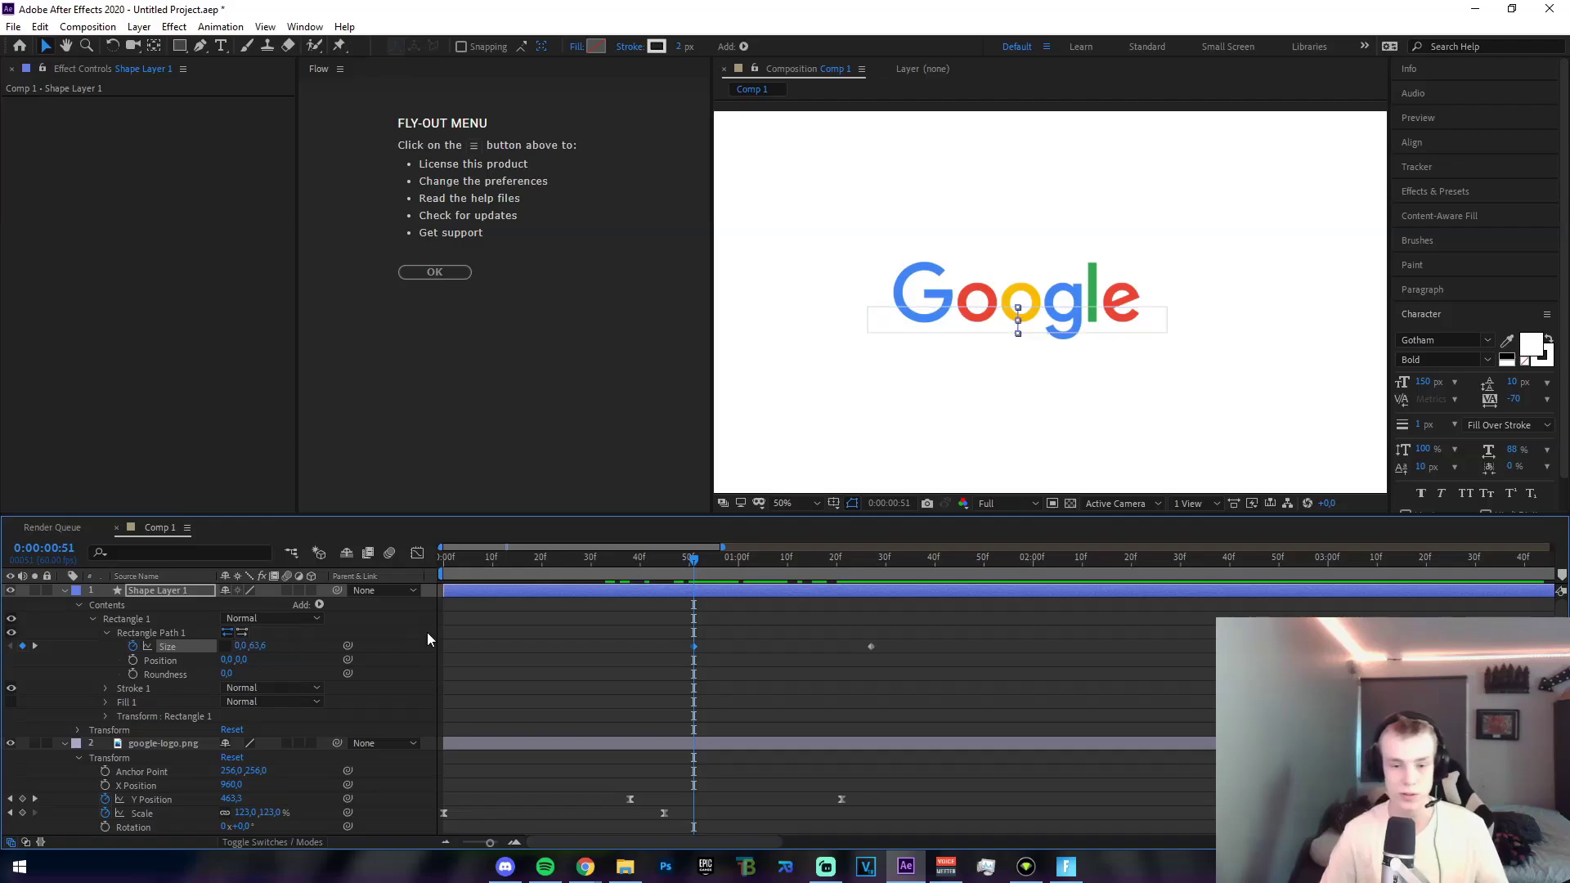
Apply Easy Ease to both Size keyframes of the rectangle path.
left_click(917, 679)
left_click_drag(917, 678, 656, 627)
right_click(695, 646)
mouse_move(766, 635)
left_click(937, 689)
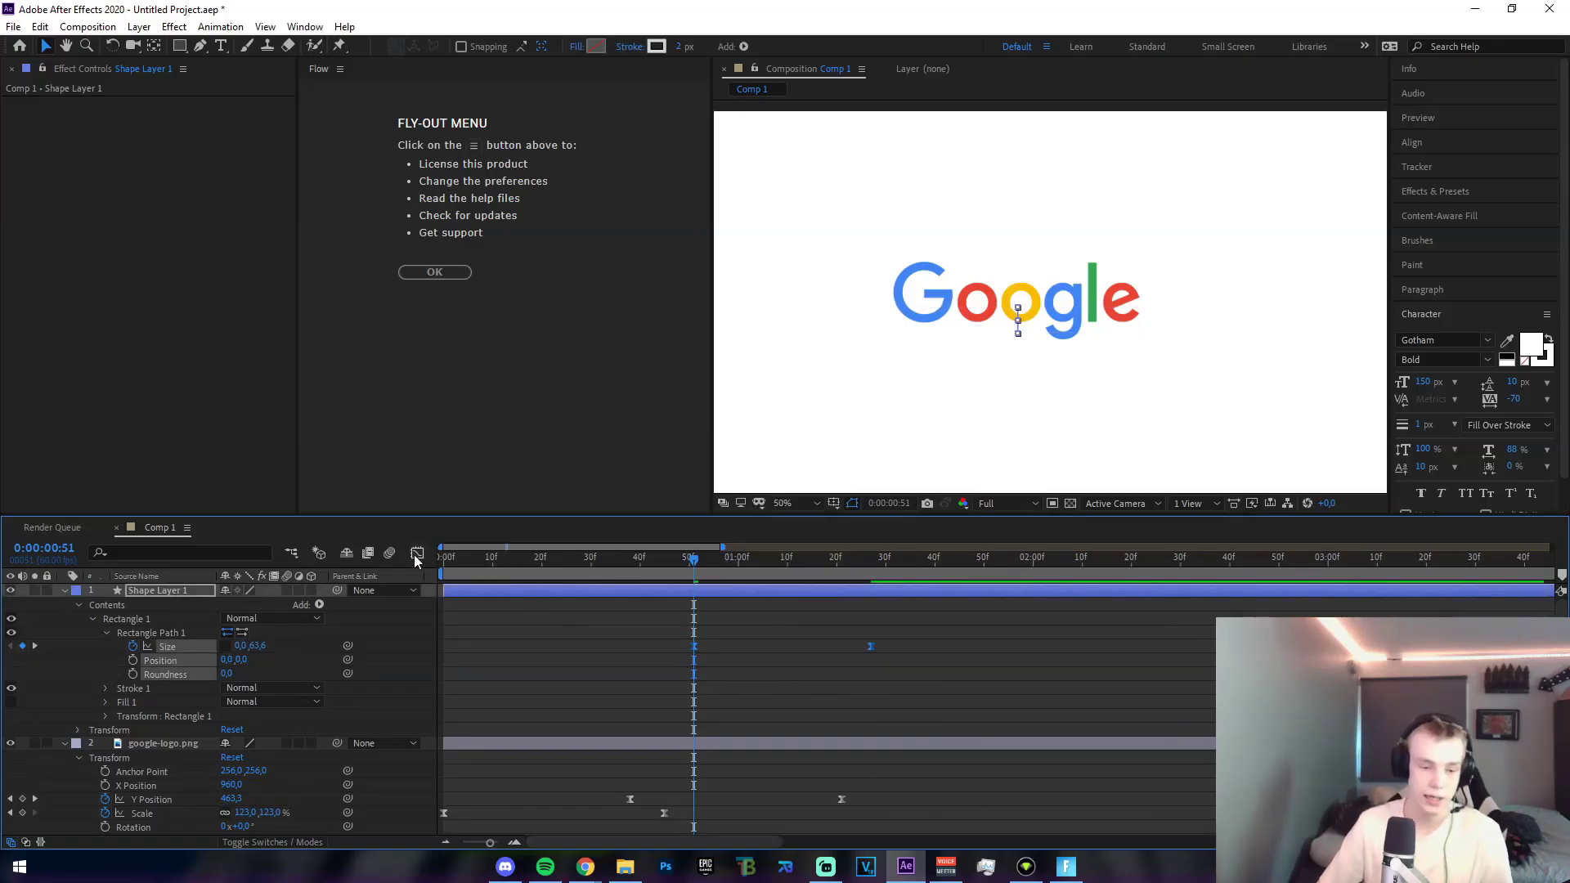
Reshape the rectangle's Size curve in the Graph Editor, shortening the first keyframe's ease handle and extending the last one's for a fast start and slow finish.
left_click(417, 555)
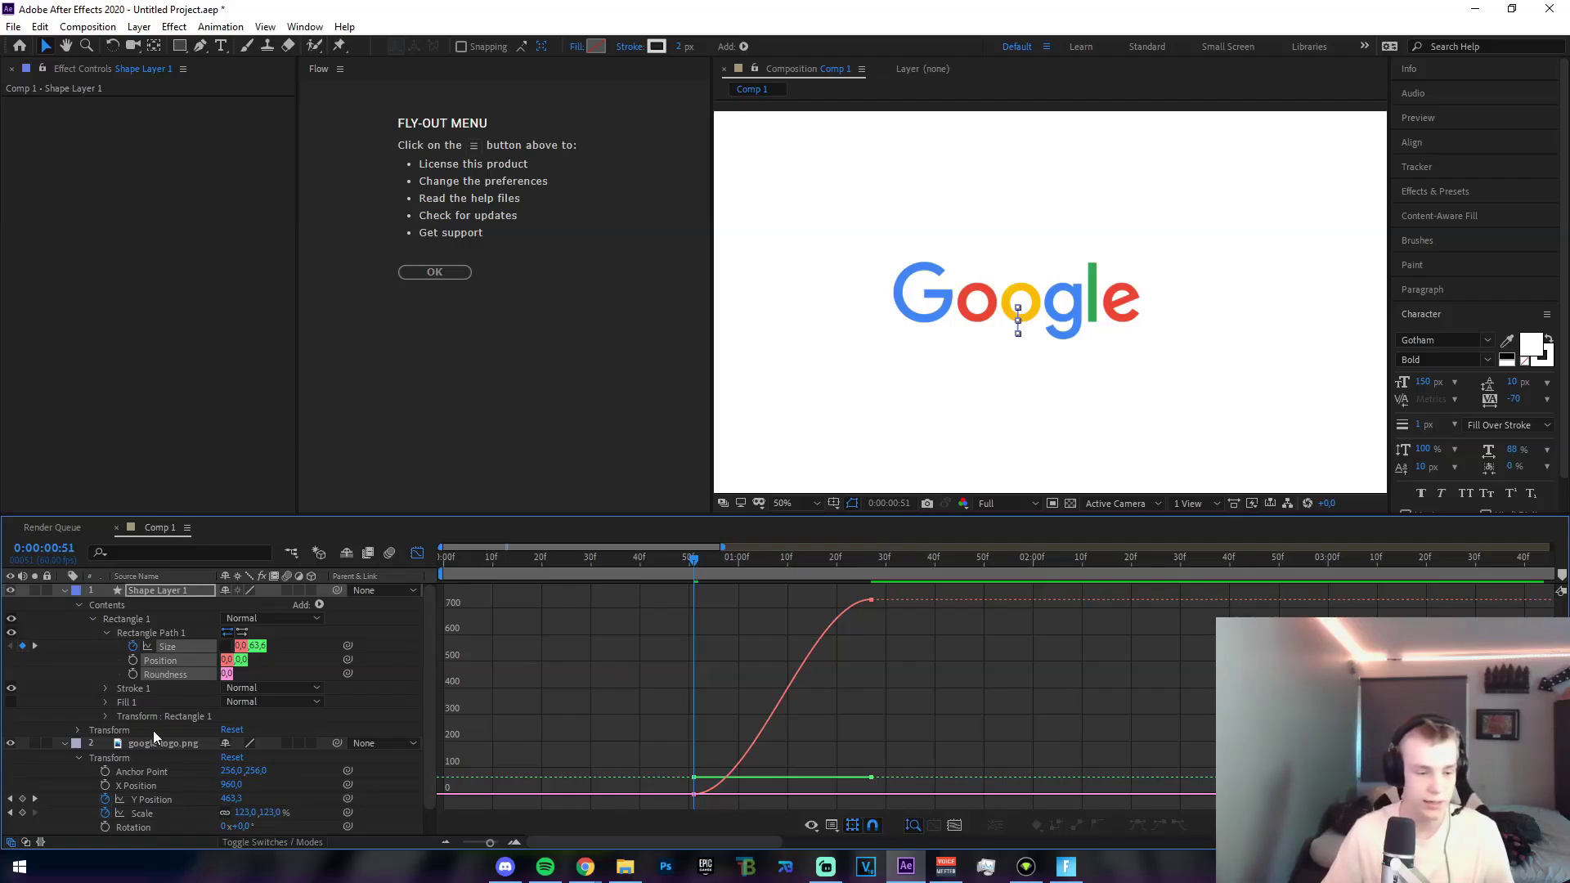
left_click(80, 676)
left_click(165, 646)
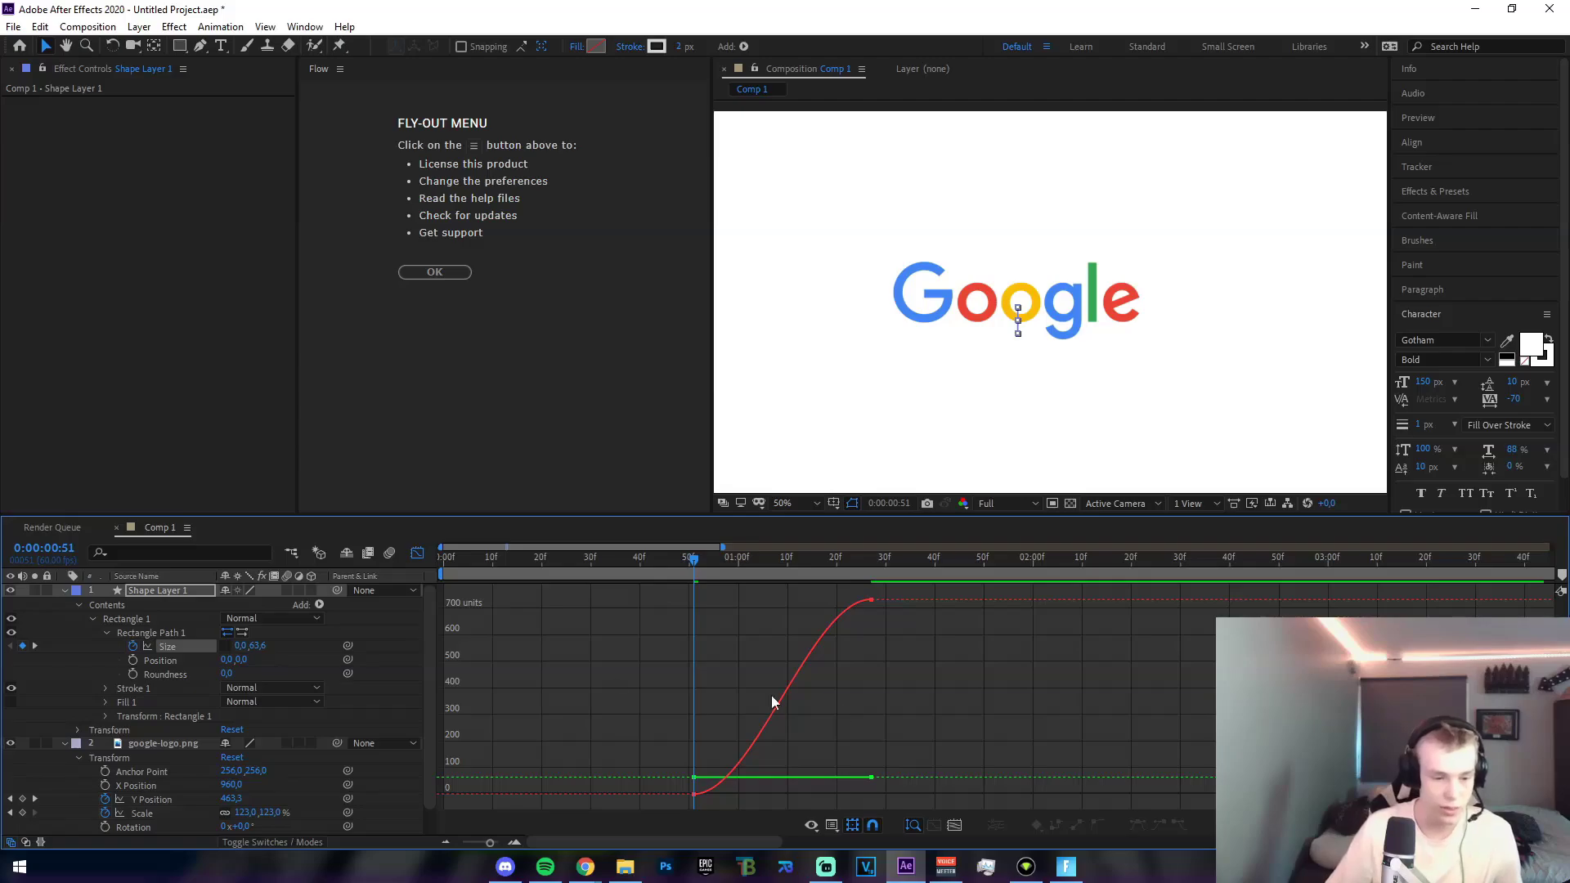
right_click(175, 646)
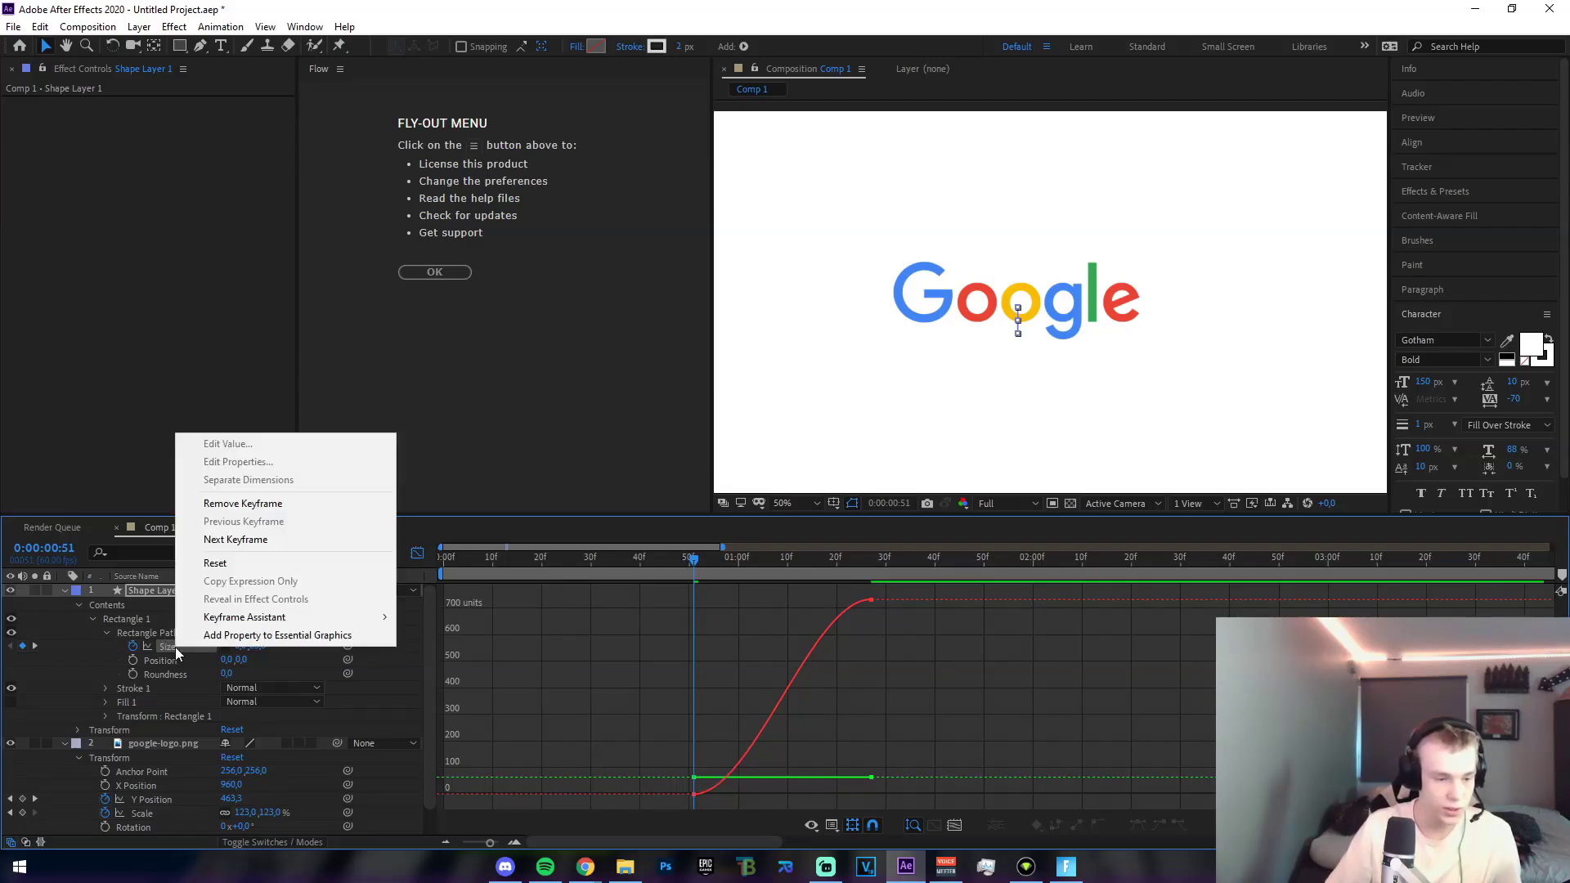
left_click(952, 689)
left_click(694, 793)
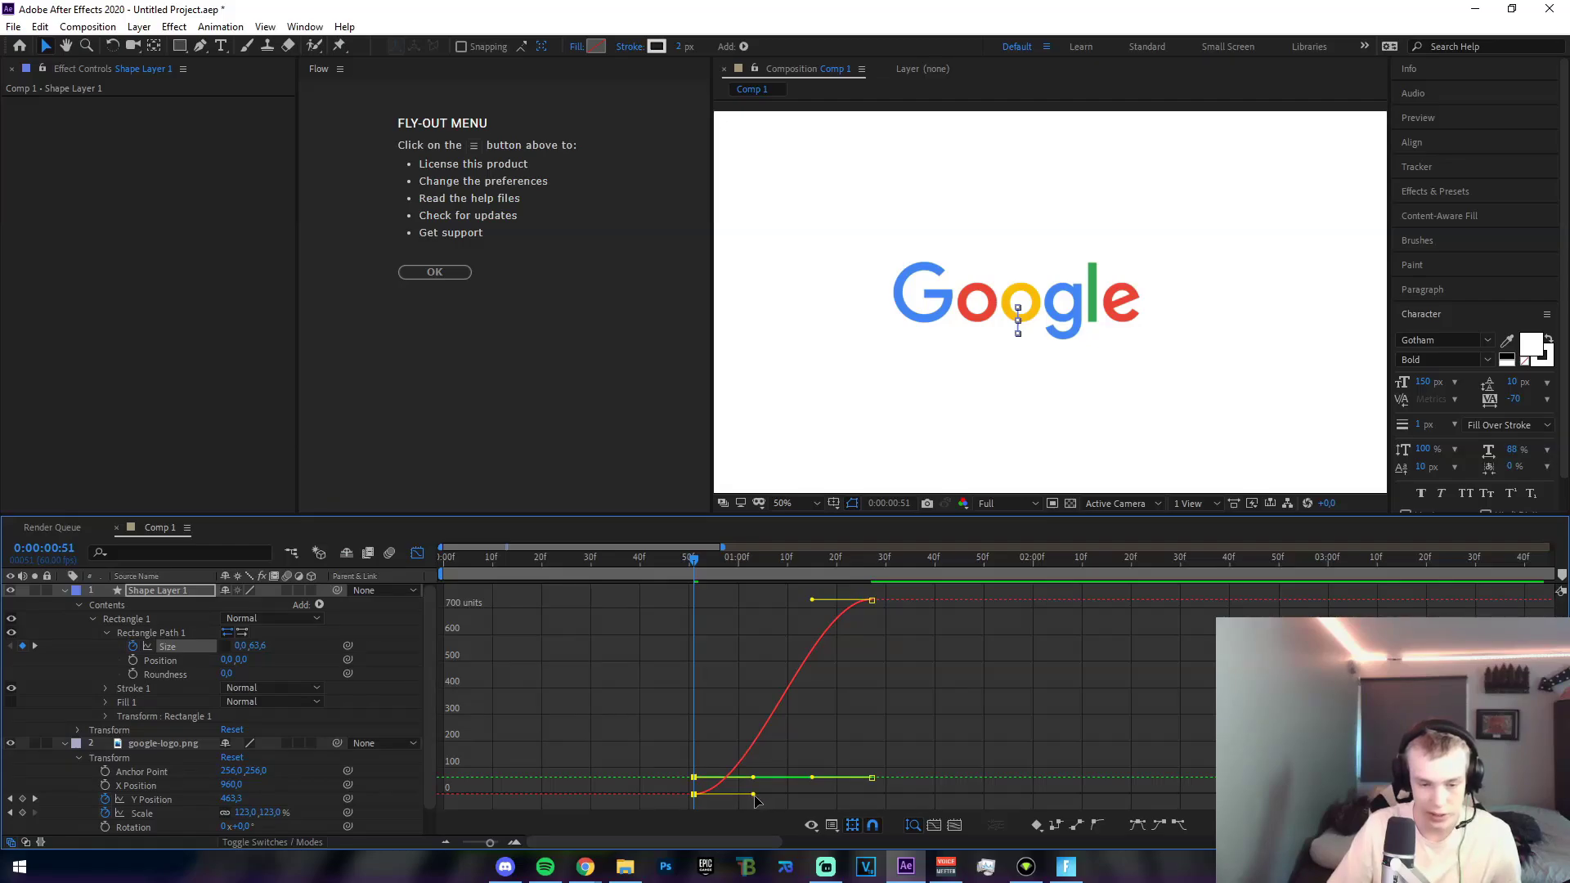
left_click_drag(756, 795, 738, 794)
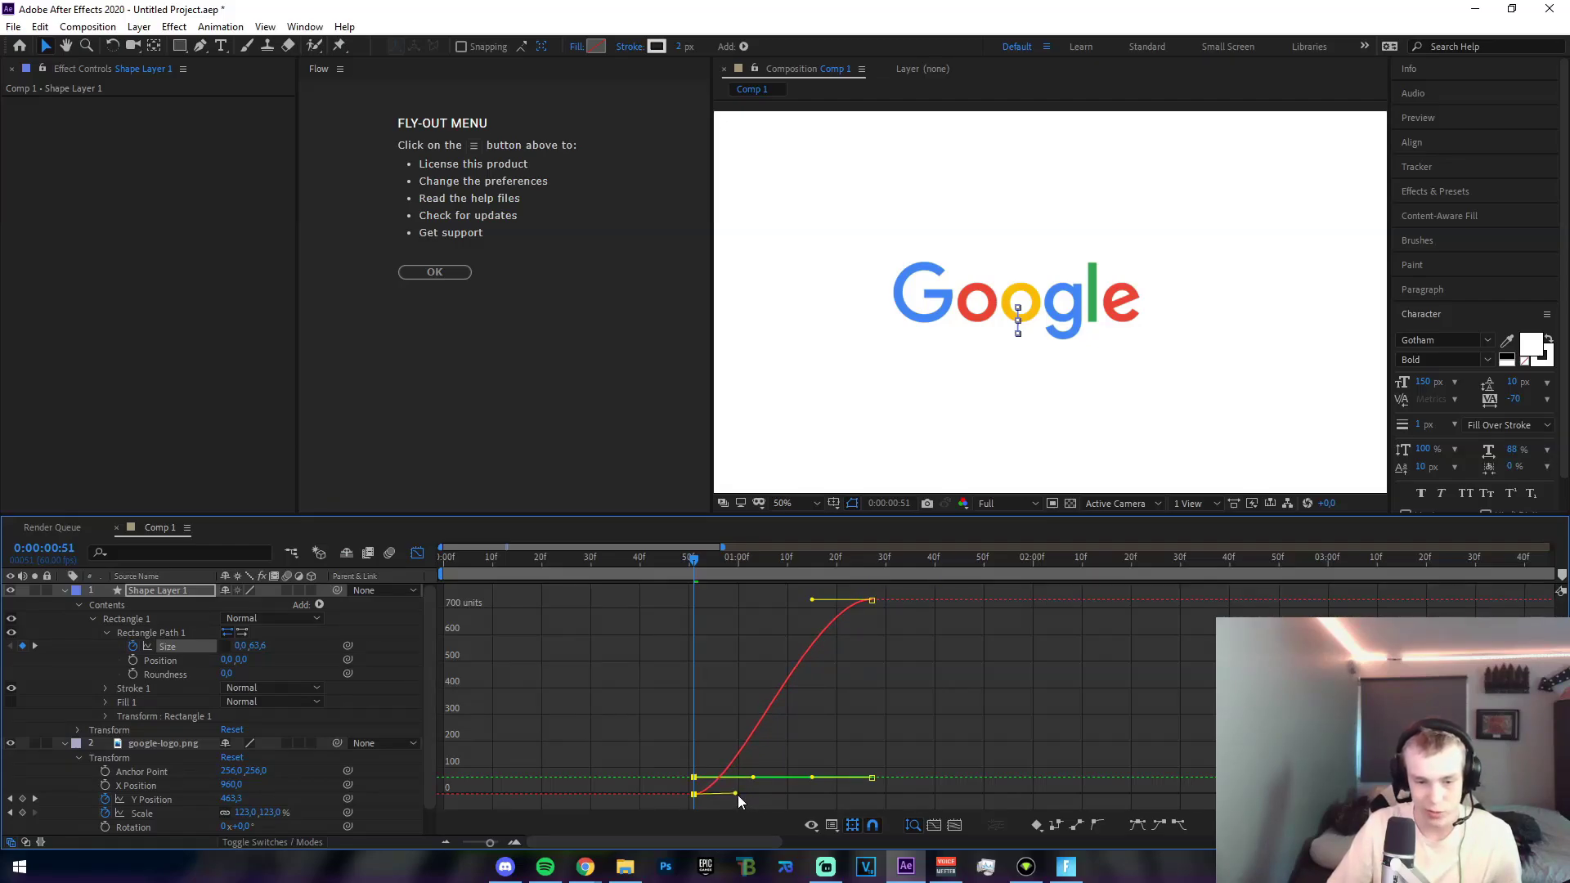
left_click_drag(812, 603, 690, 604)
left_click(676, 610)
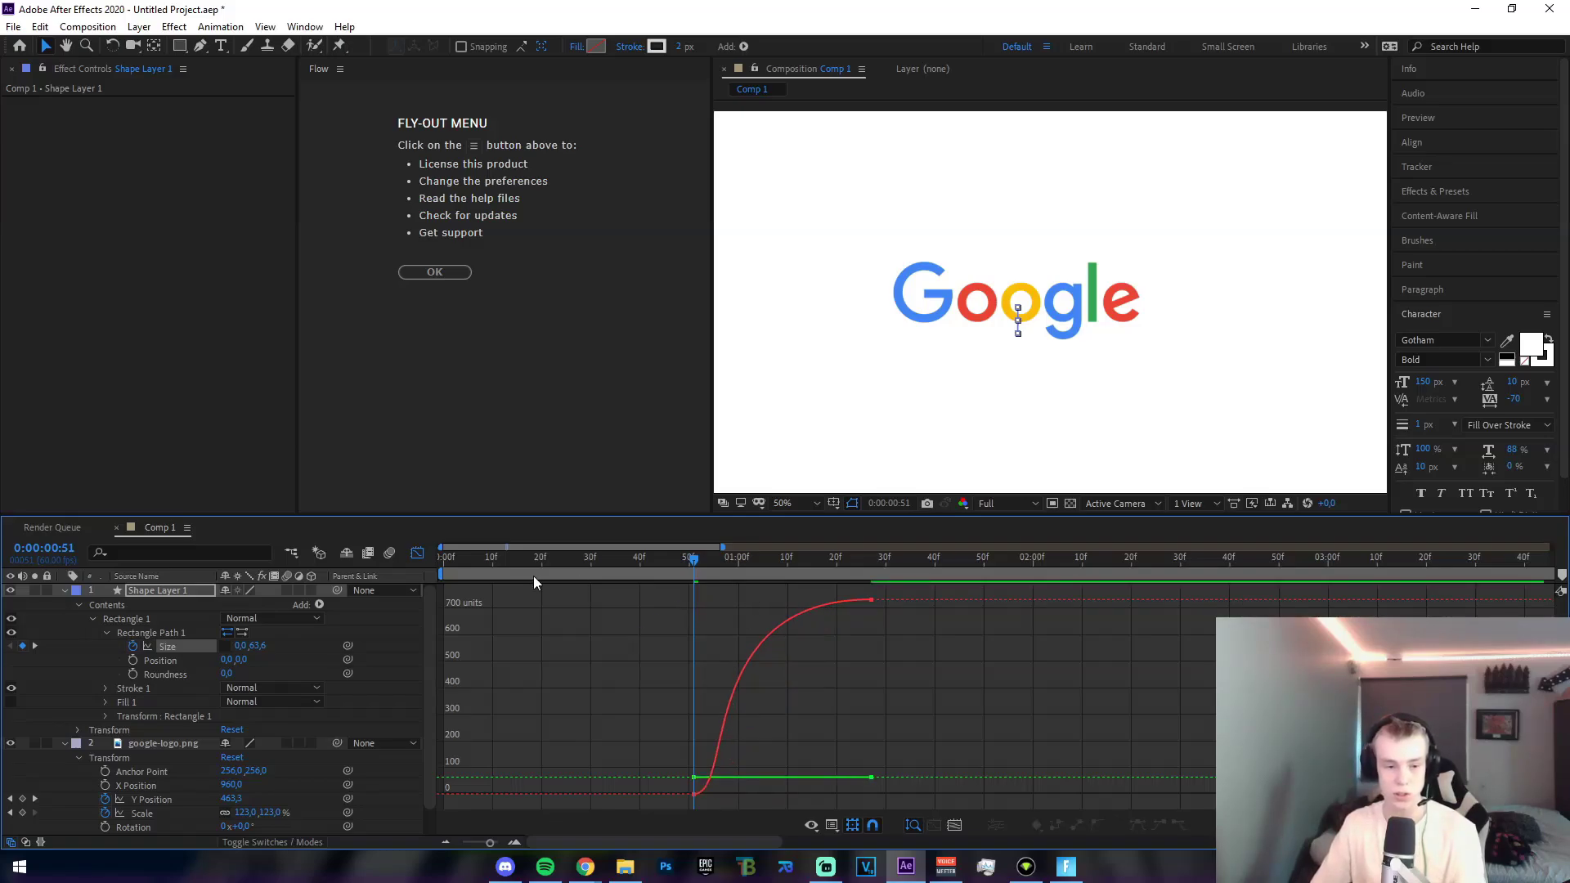
left_click(418, 553)
Check the Size curve again and preview the search bar expansion from around 0:00:00:37.
scroll(610, 702, "up", 2)
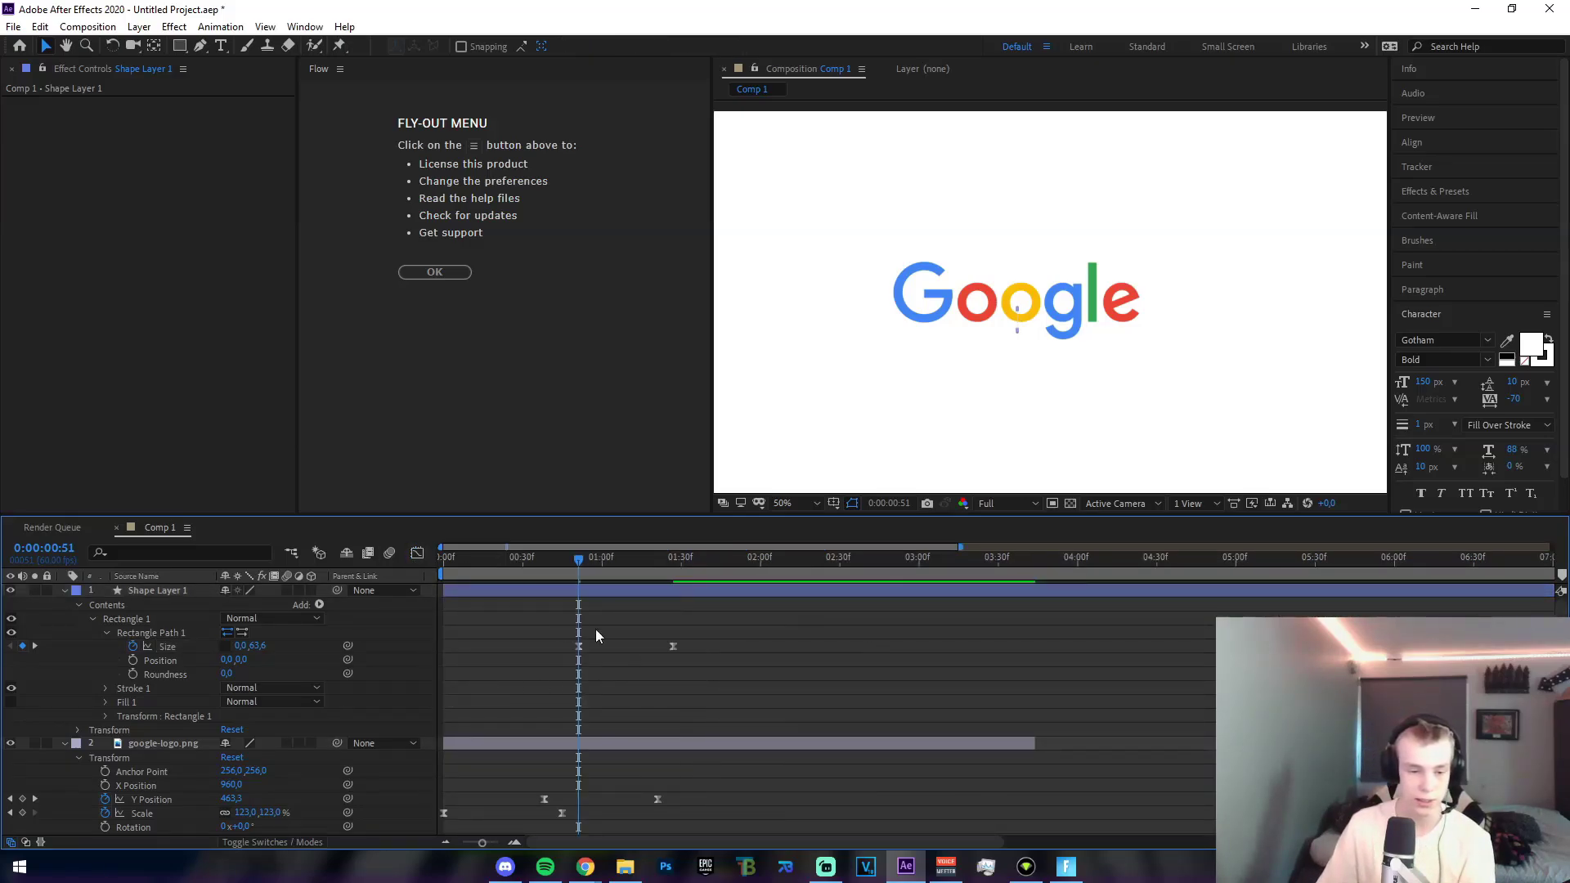
left_click(160, 646)
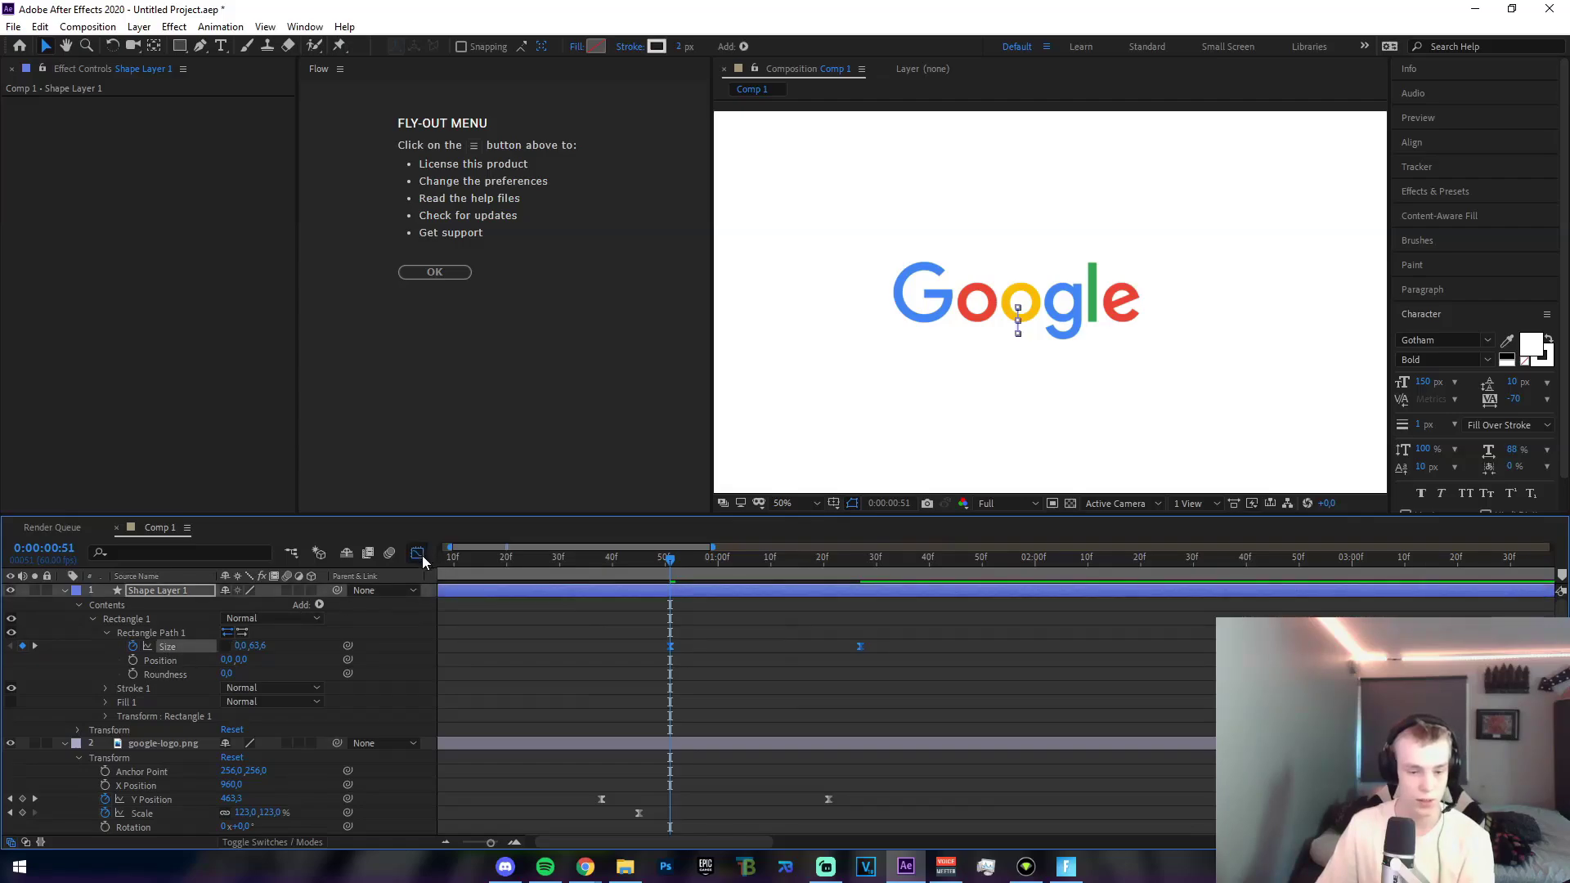
left_click(417, 553)
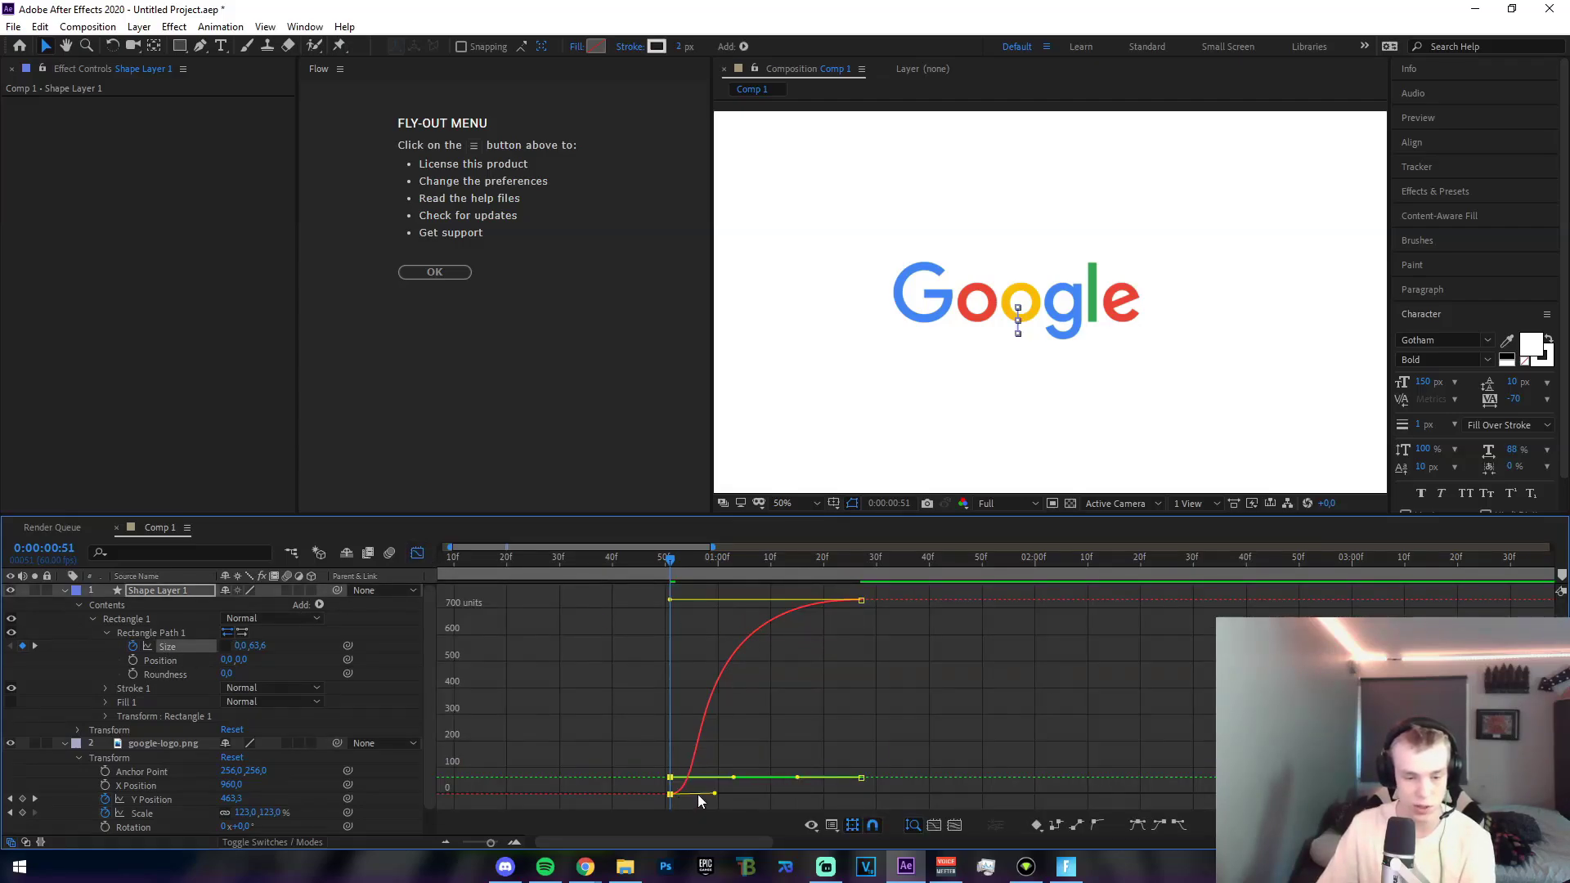
left_click(418, 557)
left_click(597, 557)
key("space")
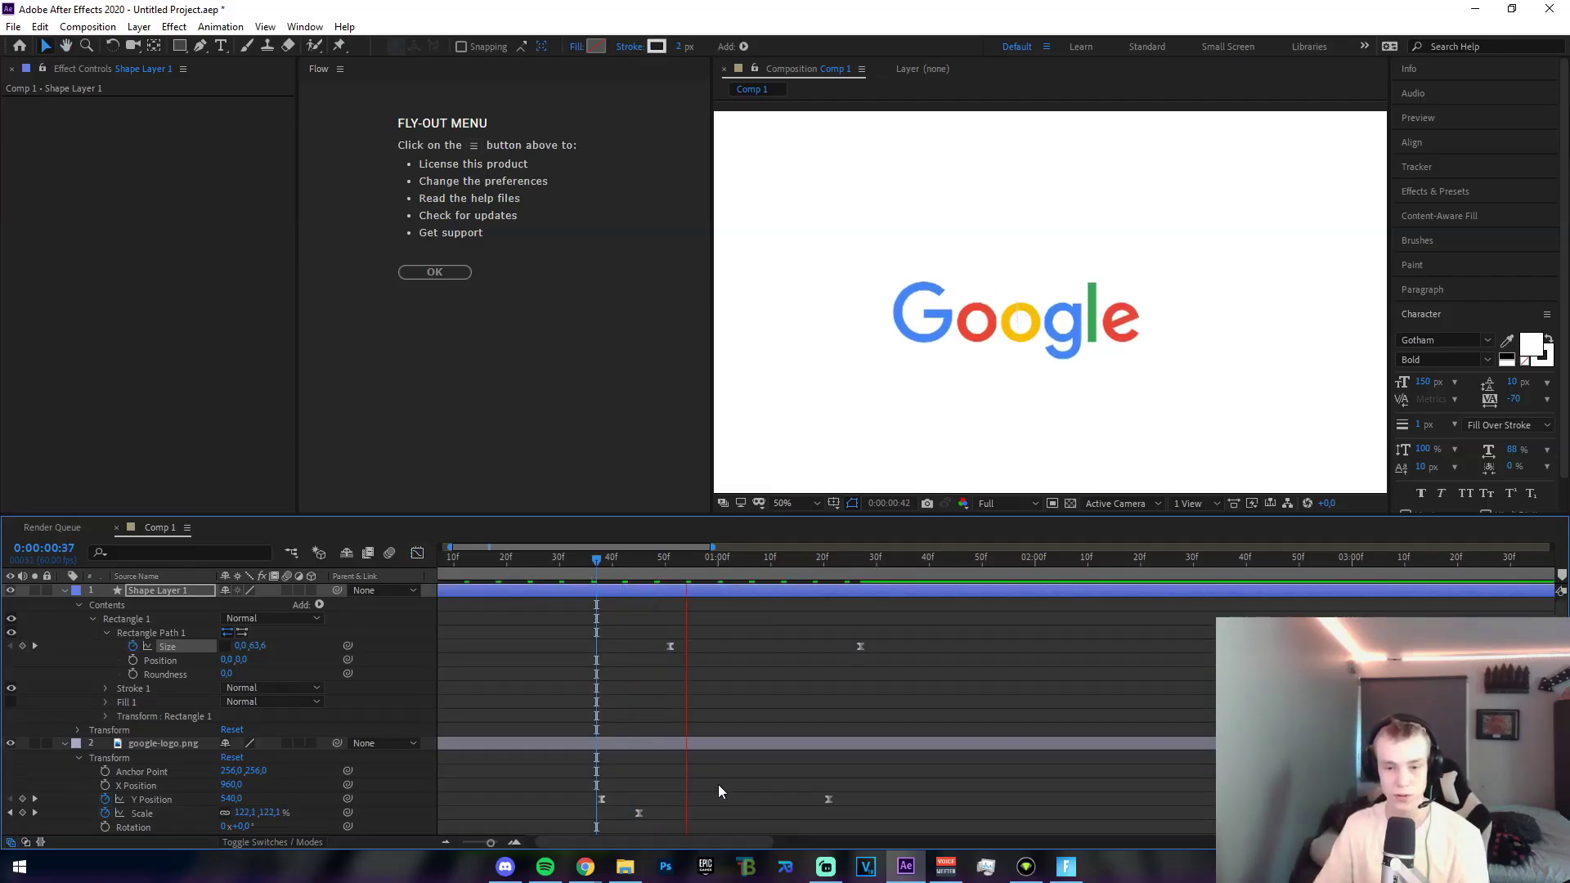
left_click_drag(642, 571, 718, 571)
key("space")
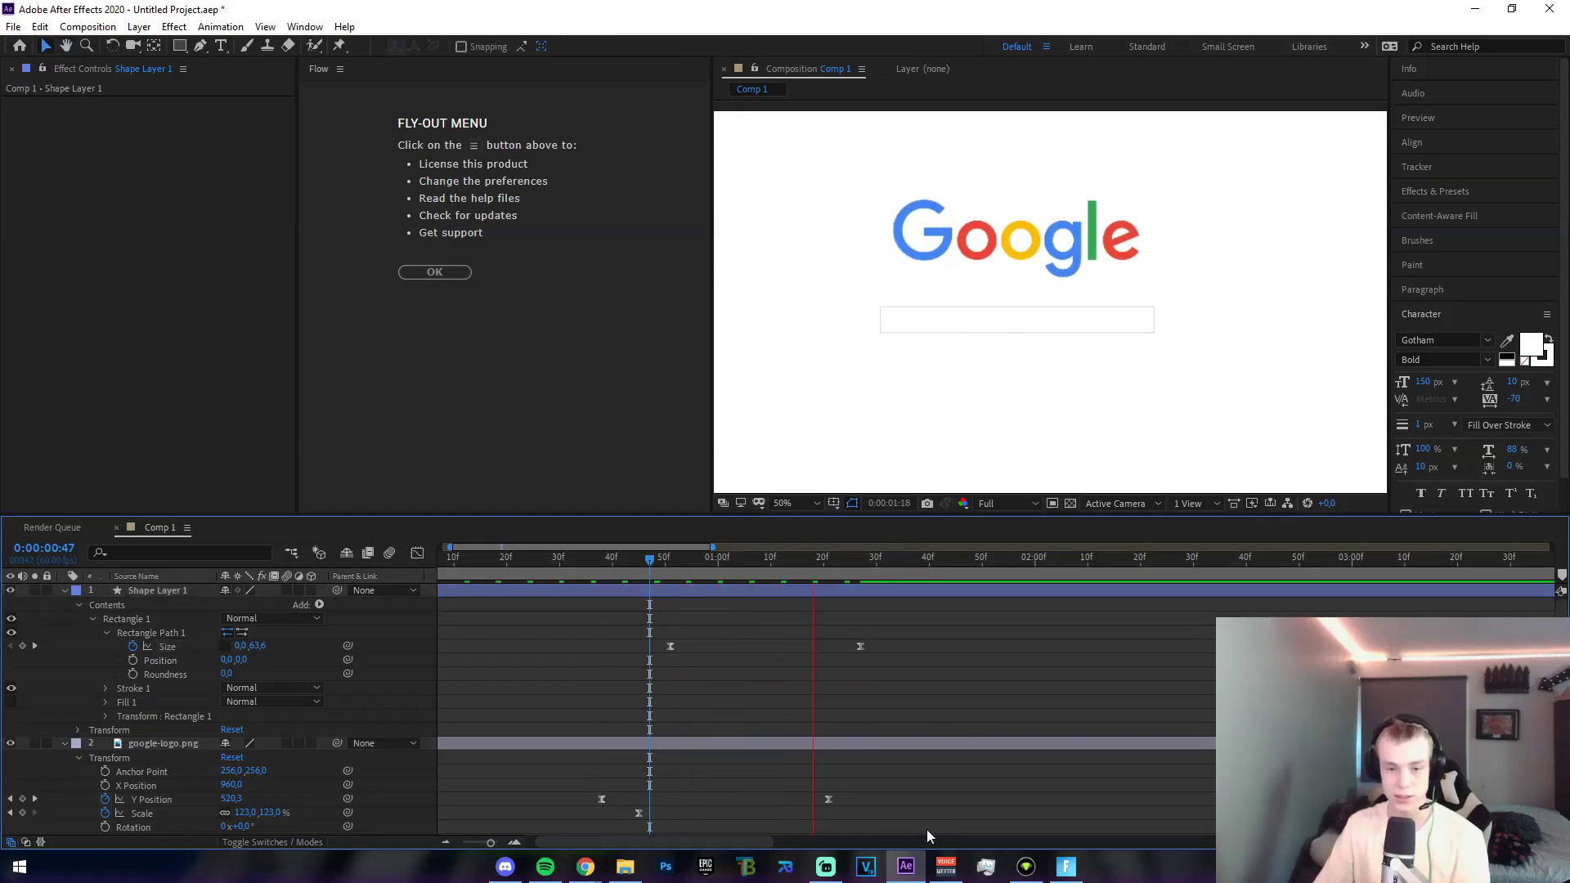
Move the rectangle's last Size keyframe to about 0:00:01:31 and preview the slower expansion.
left_click_drag(911, 663, 881, 646)
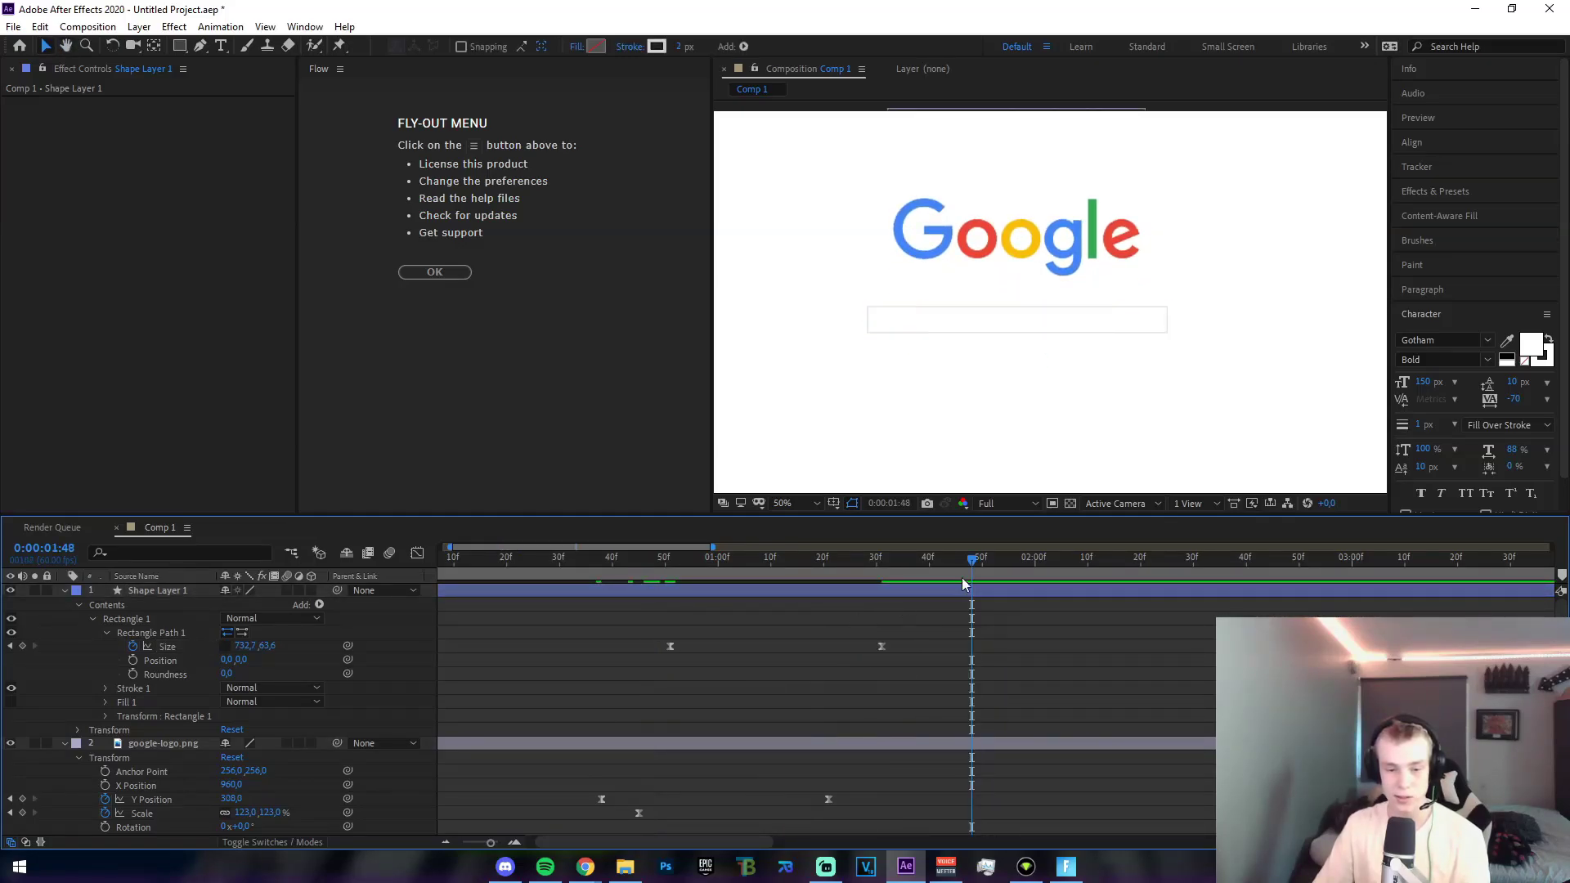
left_click(602, 557)
key("space")
key("space")
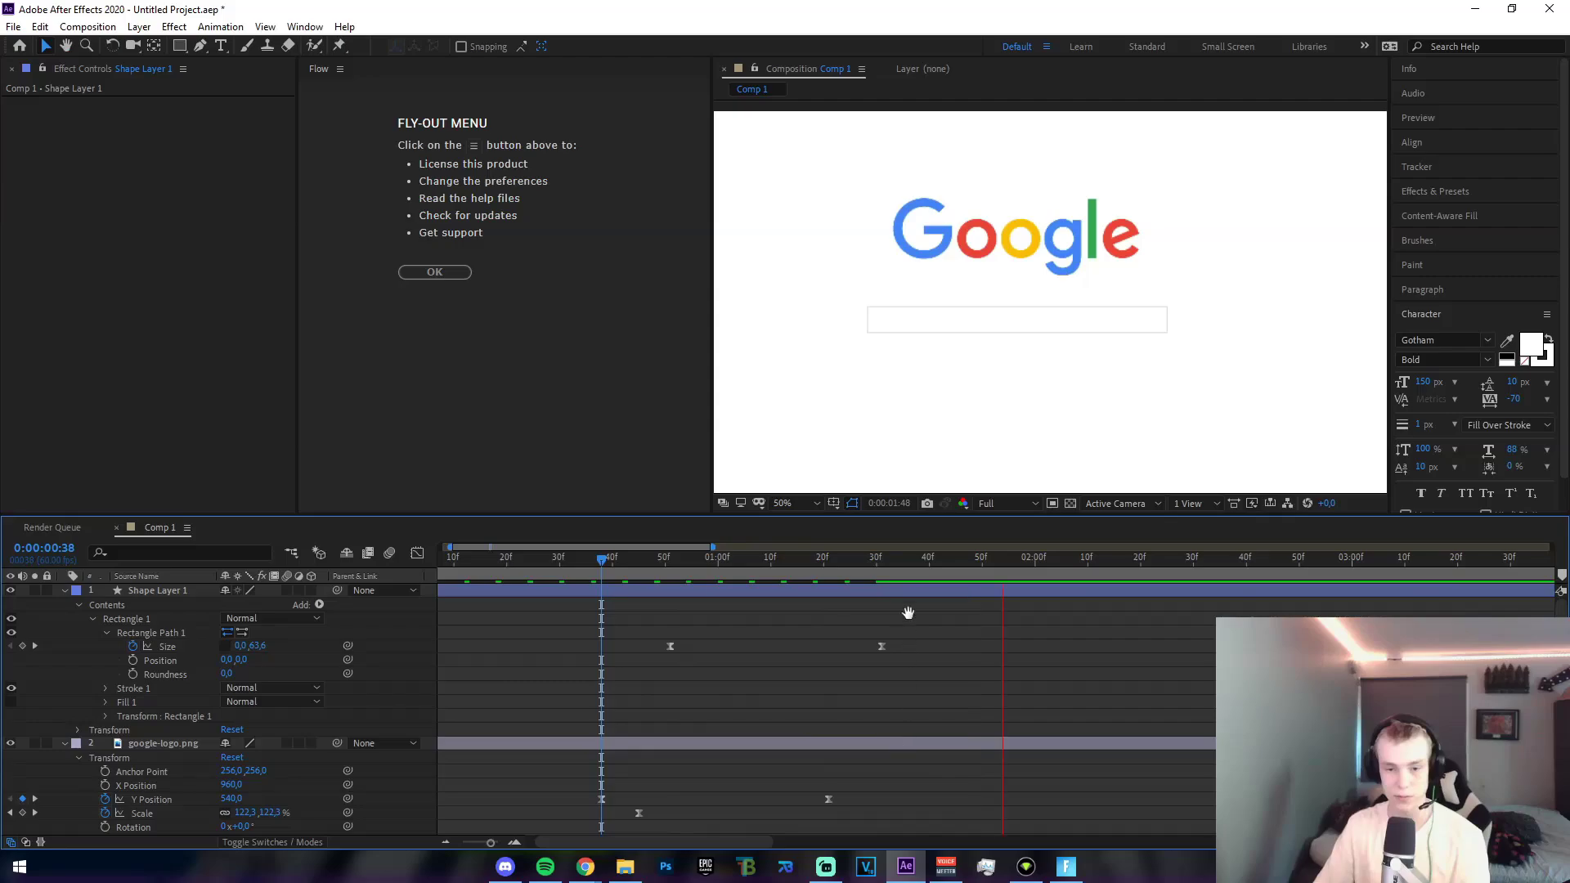
left_click_drag(772, 566, 664, 577)
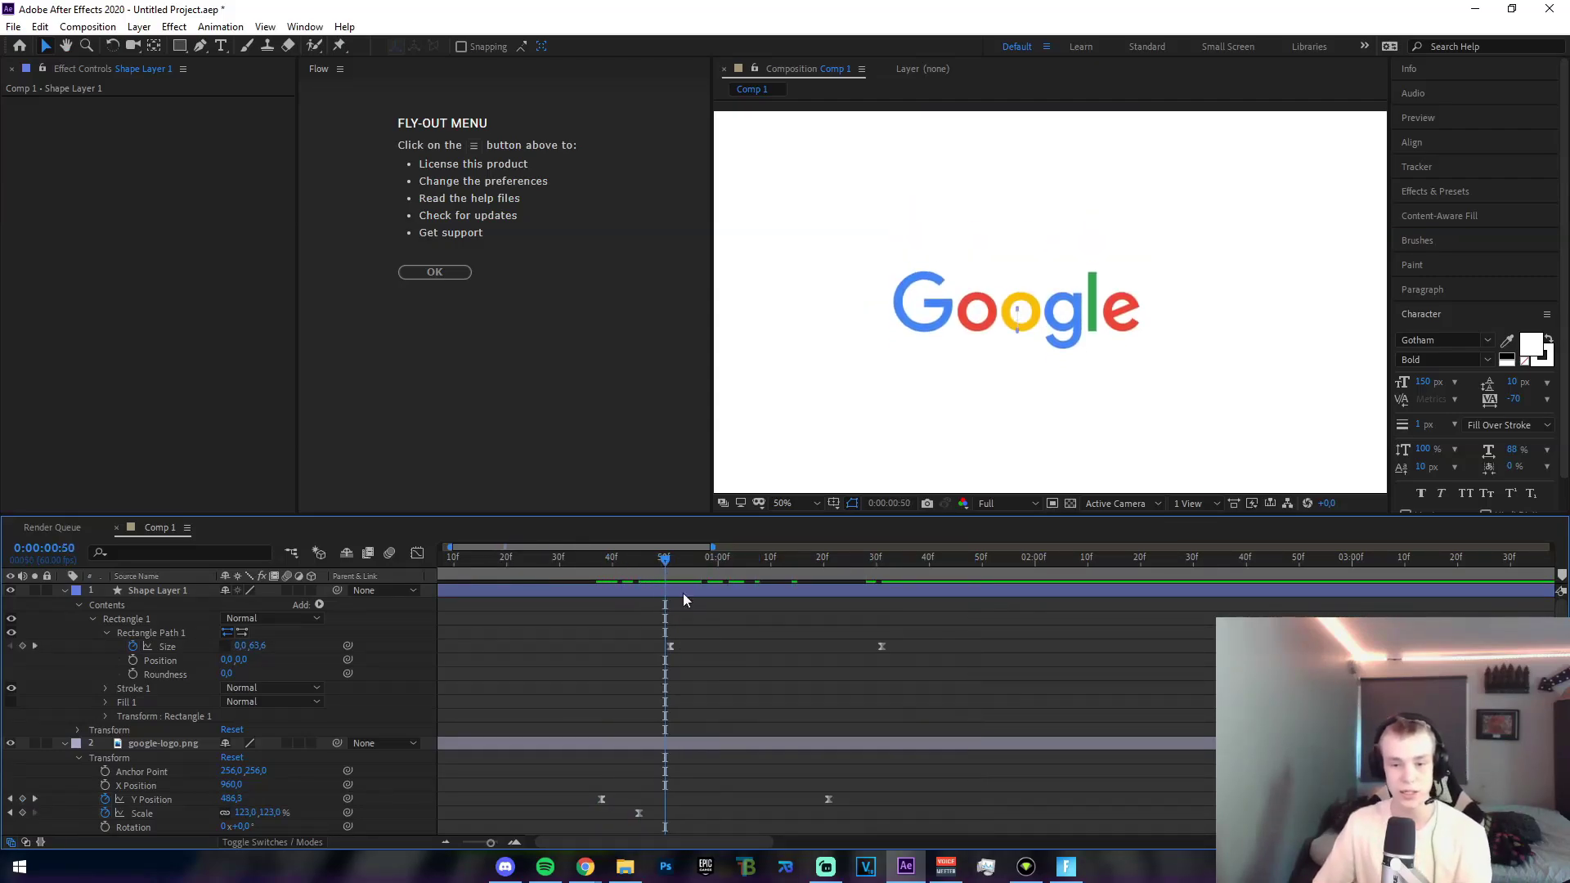
left_click(629, 562)
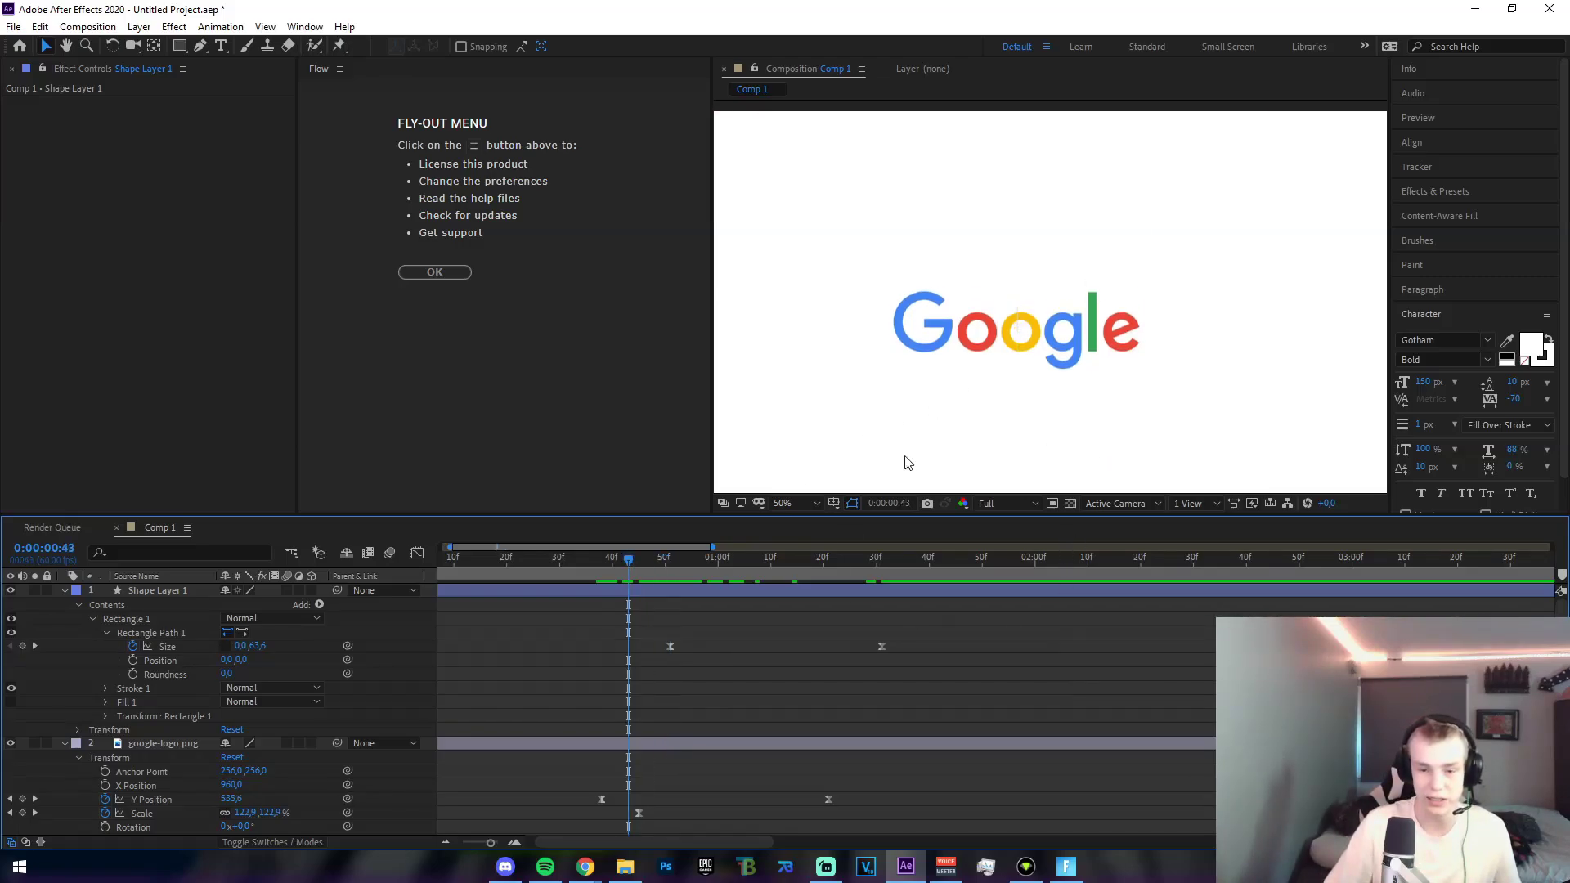
left_click_drag(634, 561, 669, 576)
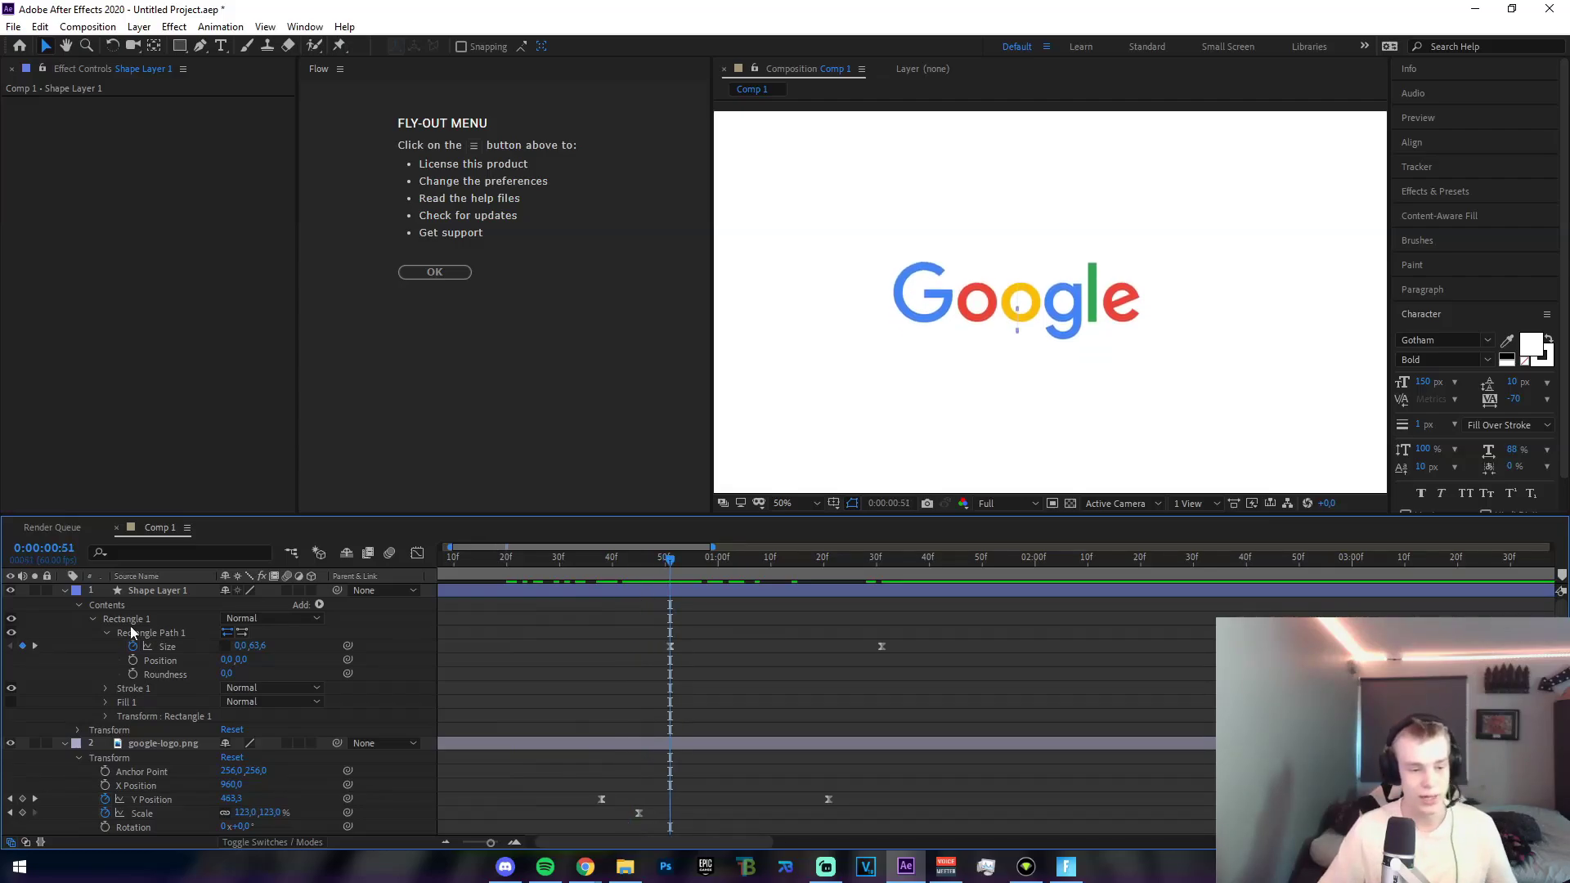
Keyframe the shape layer's Opacity from 0% at 0:00:00:51 to 100% at 0:00:00:57 and preview the fade-in.
left_click(78, 730)
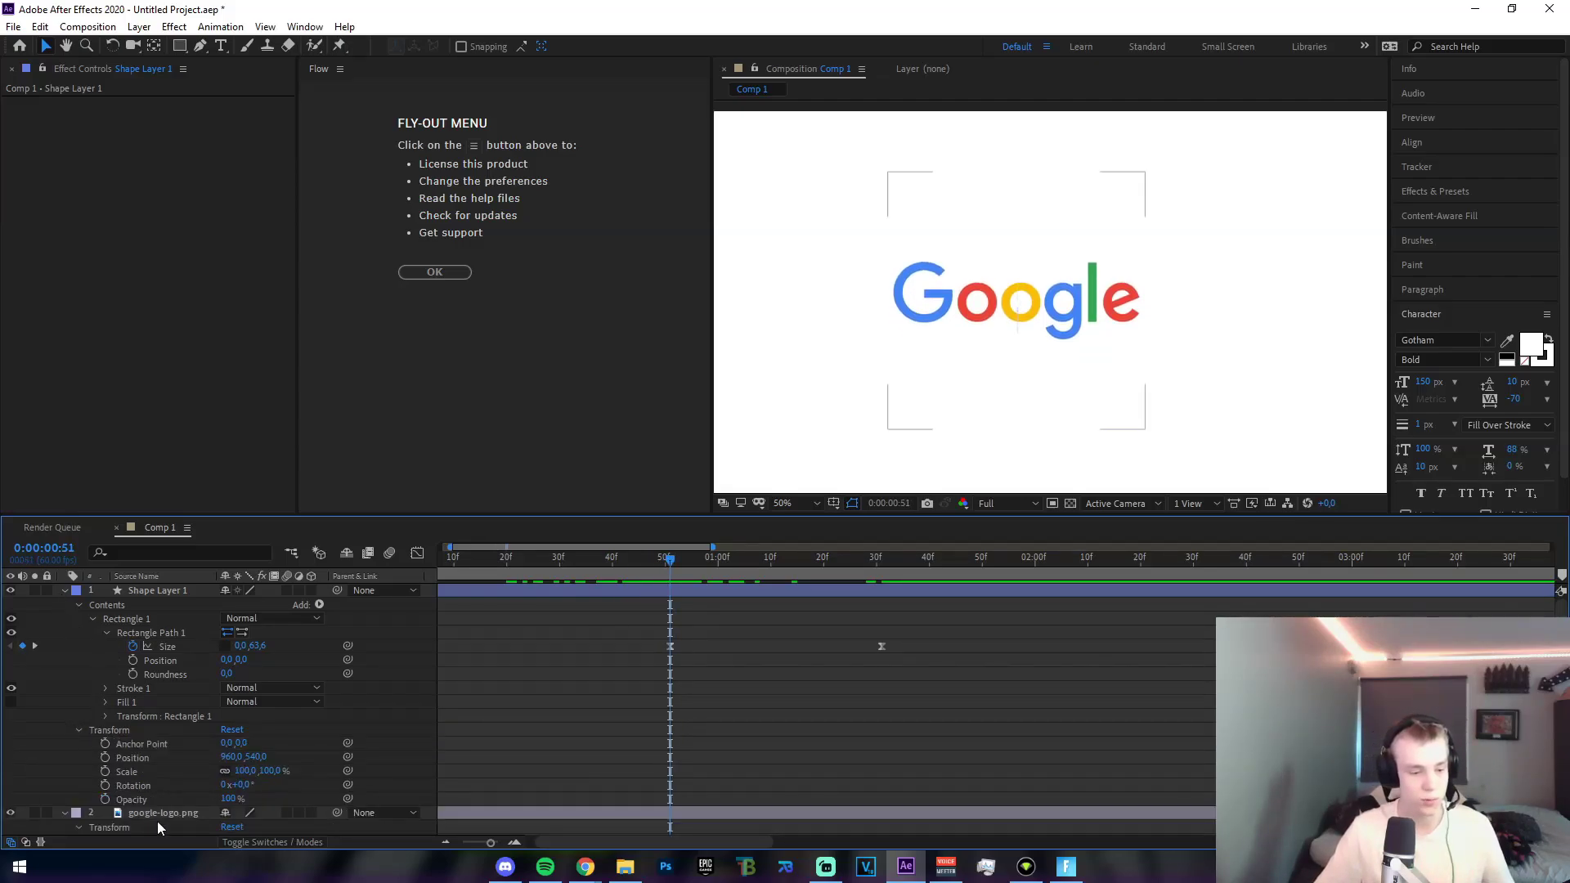
left_click_drag(223, 802, 115, 803)
left_click(105, 799)
left_click_drag(669, 564, 699, 566)
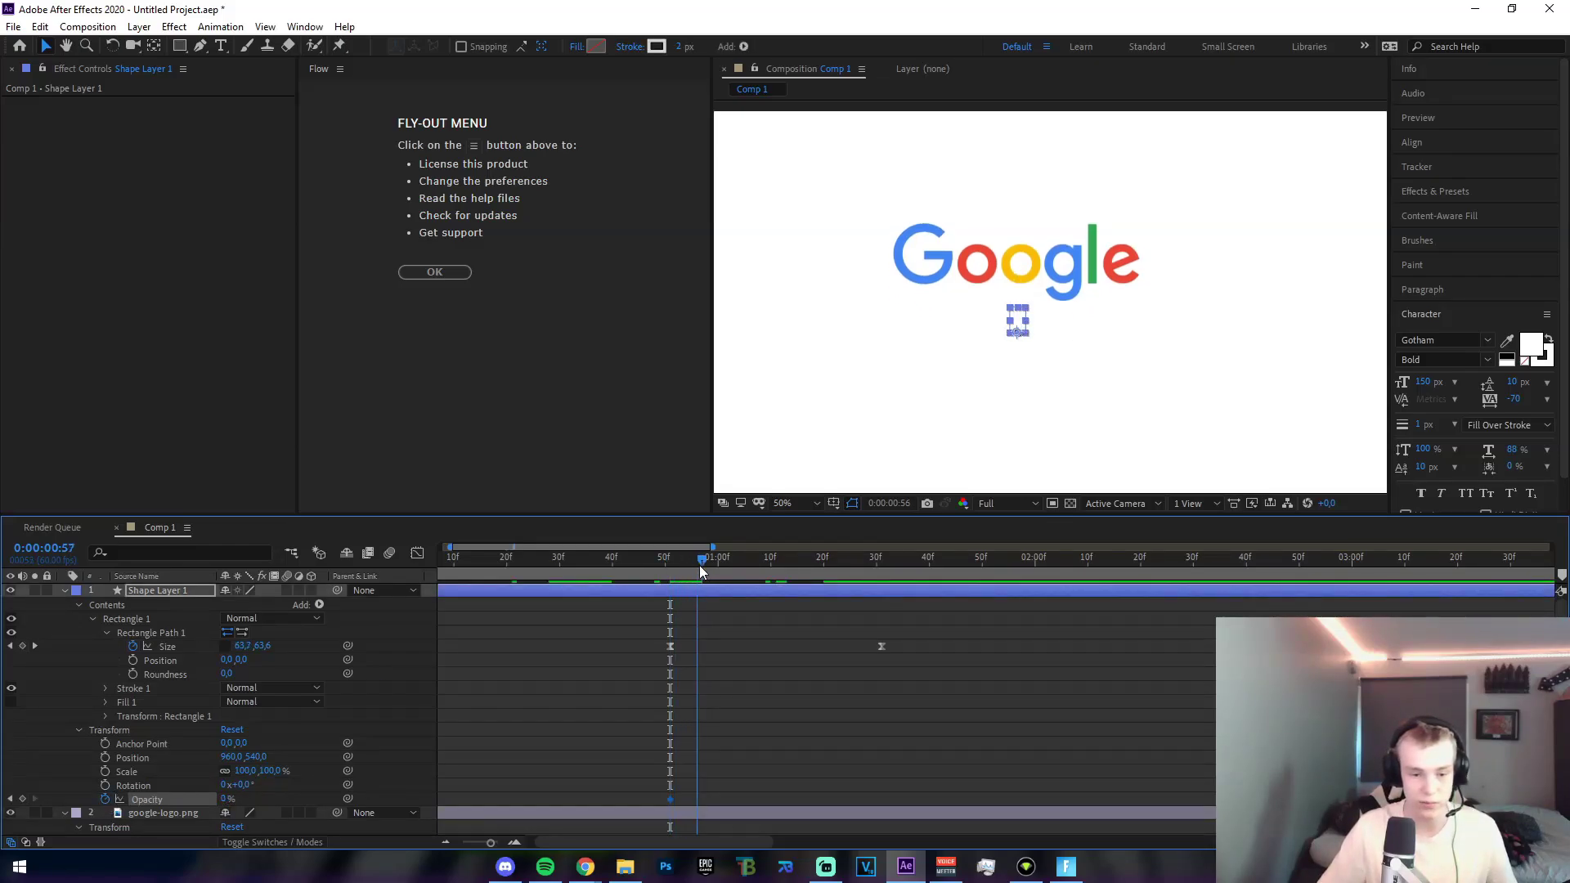
left_click_drag(699, 584, 655, 606)
key("space")
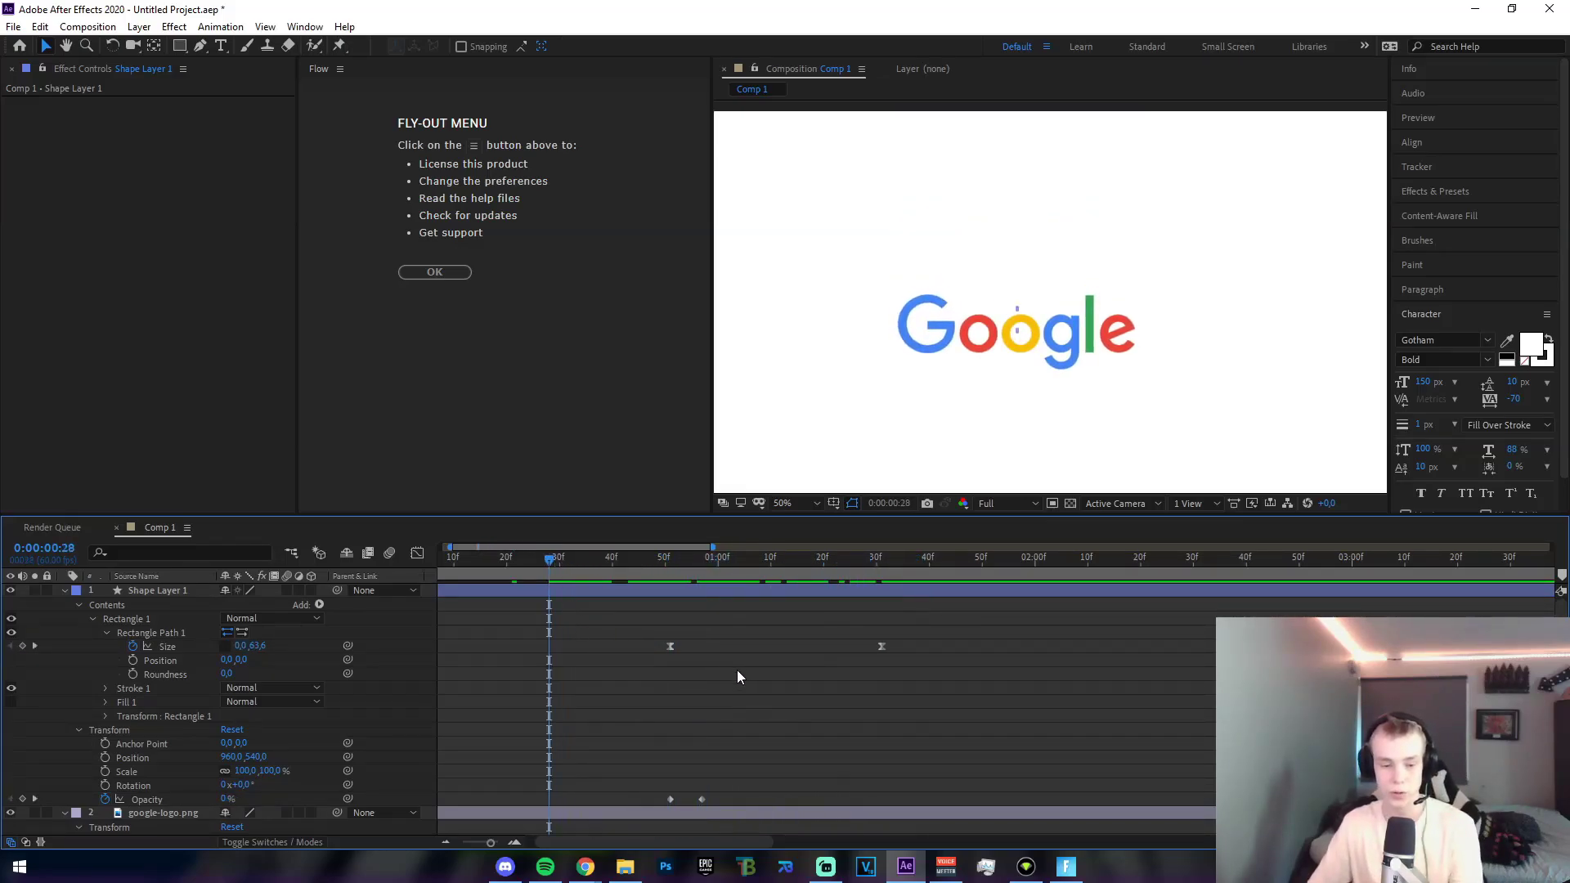
key("space")
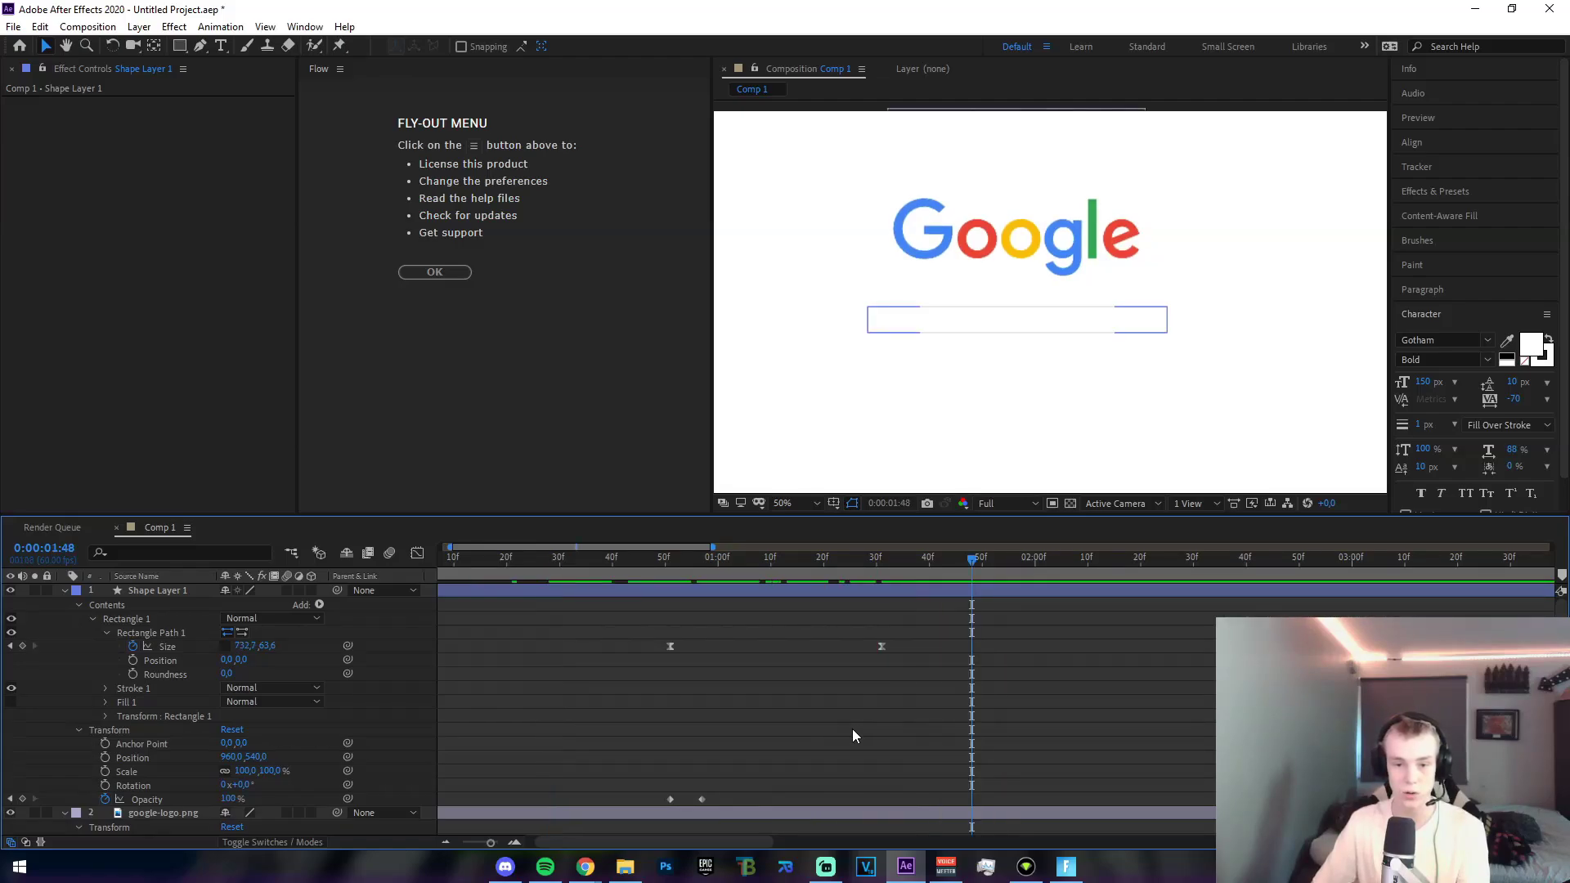
Collapse the properties of the shape and logo layers and play the whole animation from the start.
left_click(65, 590)
left_click(64, 605)
key("Home")
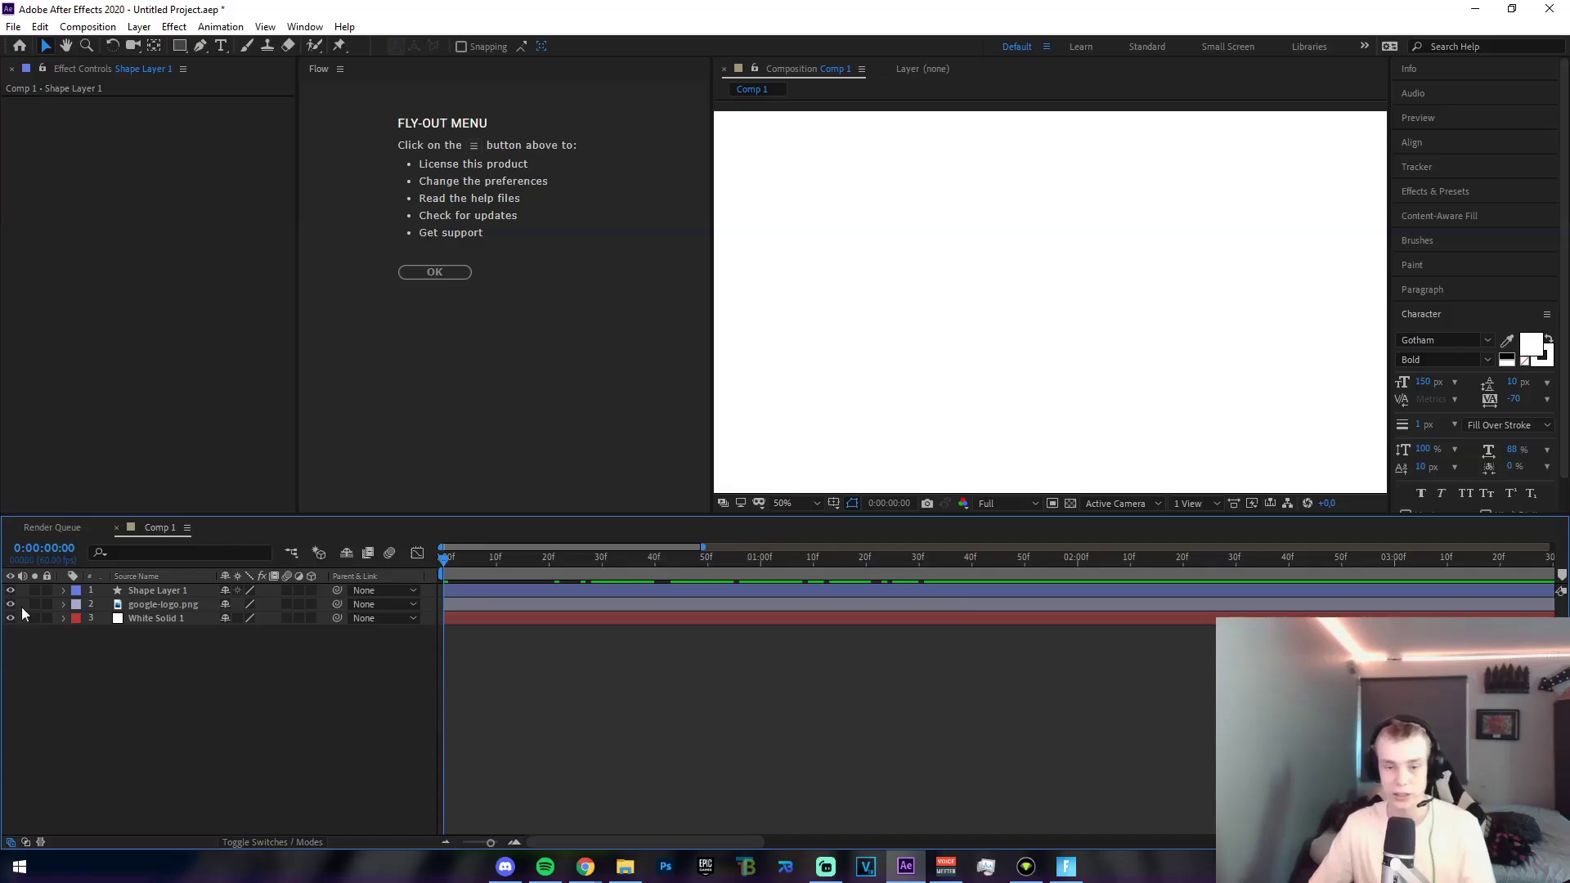
key("super")
key("super")
key("semicolon")
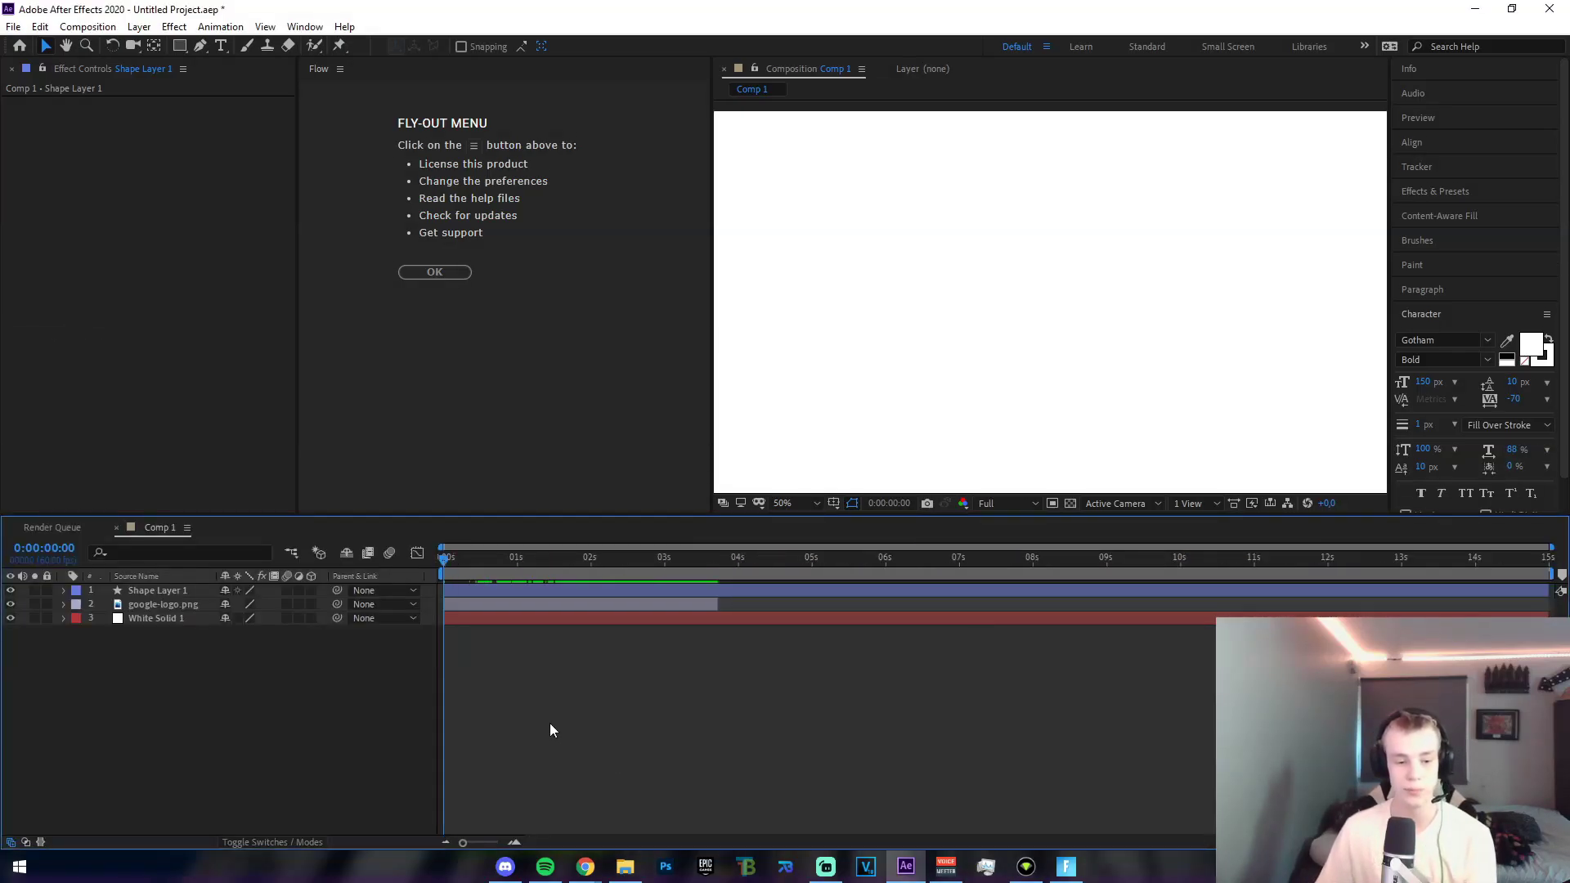
key("space")
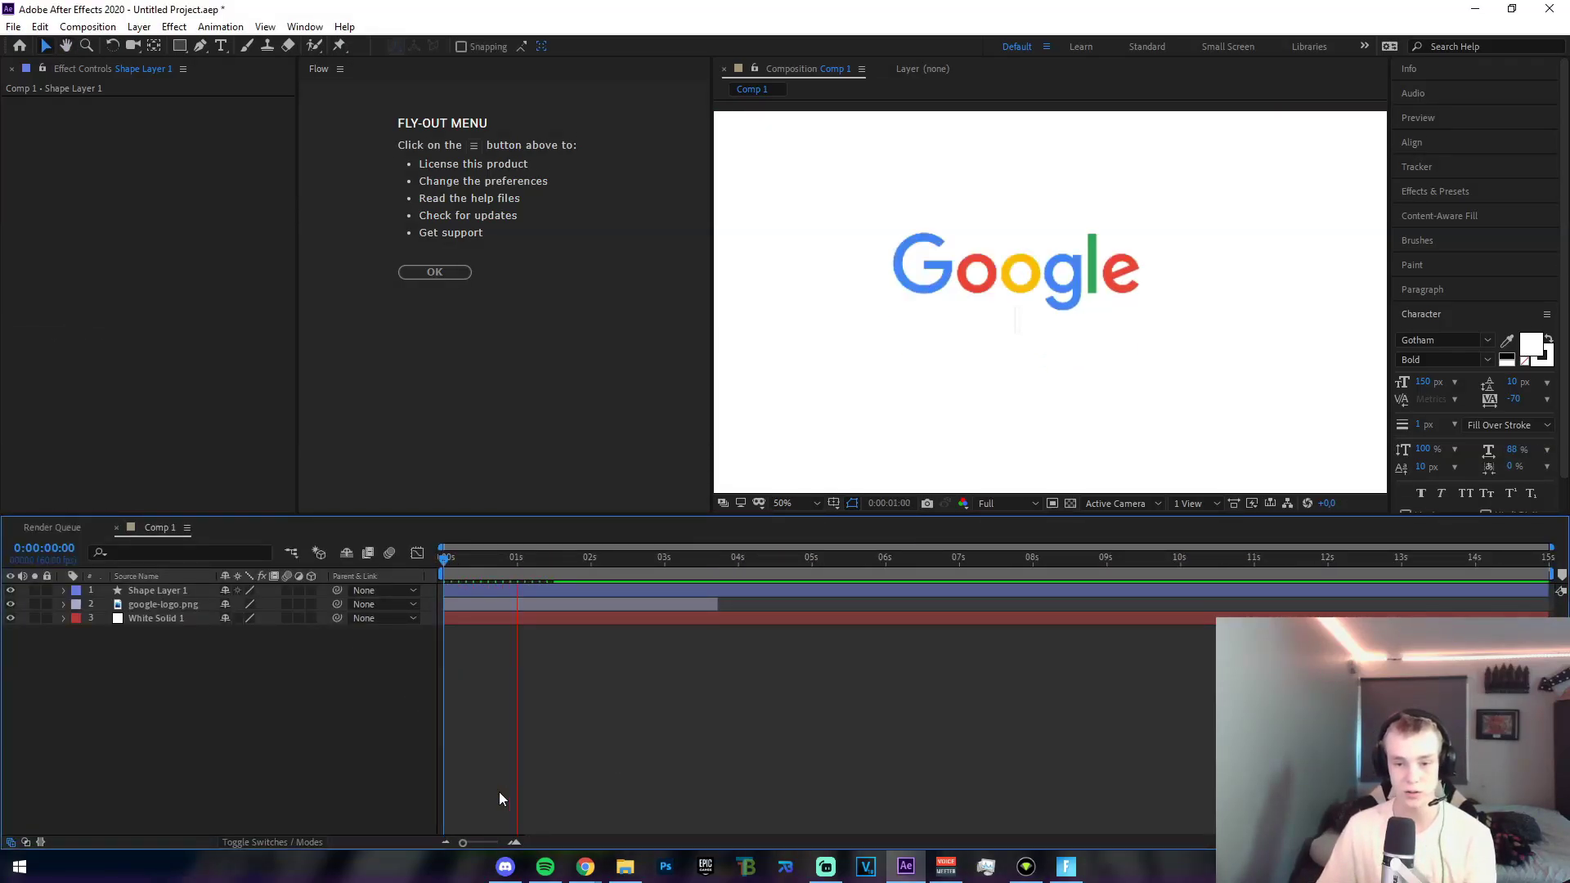
Fit the composition to the viewer and set the current time to 0:00:01:37.
scroll(963, 491, "down", 4)
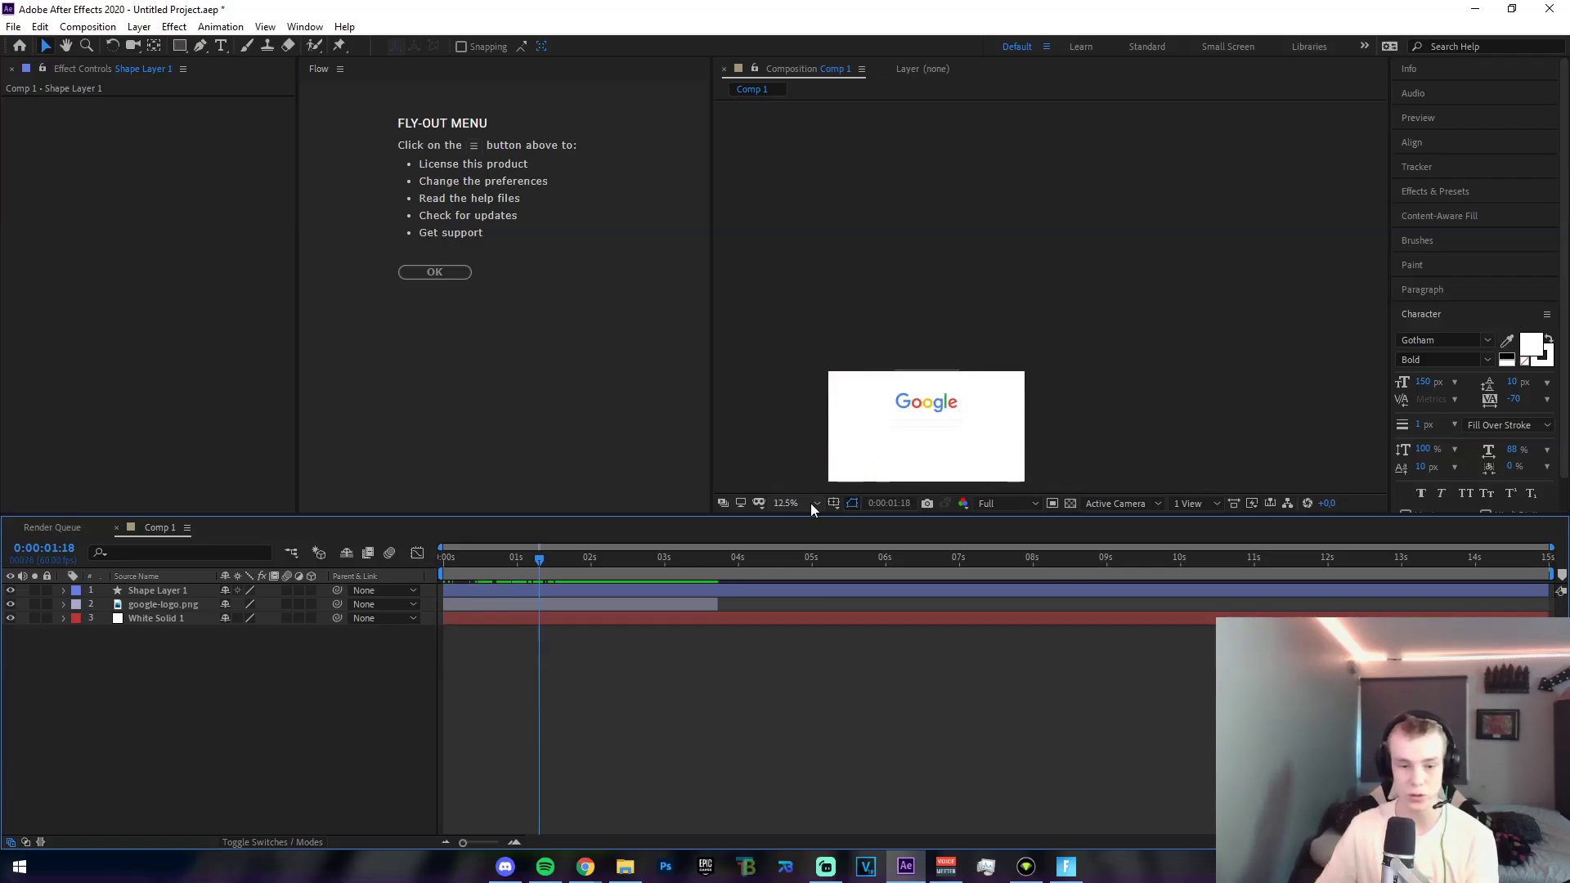
left_click(811, 503)
left_click(769, 592)
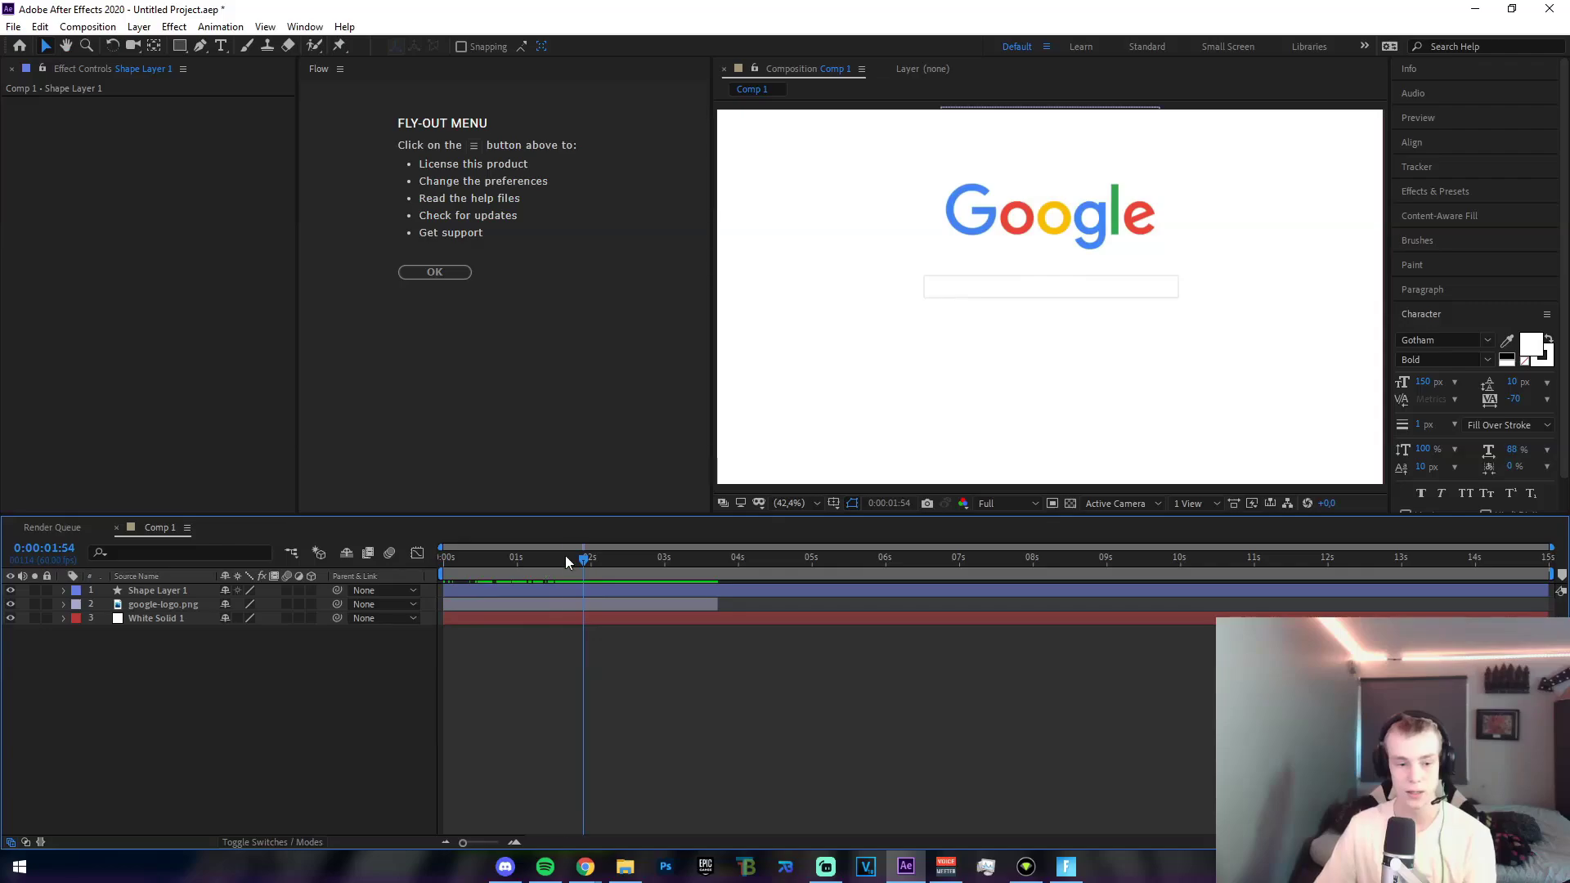
left_click(507, 559)
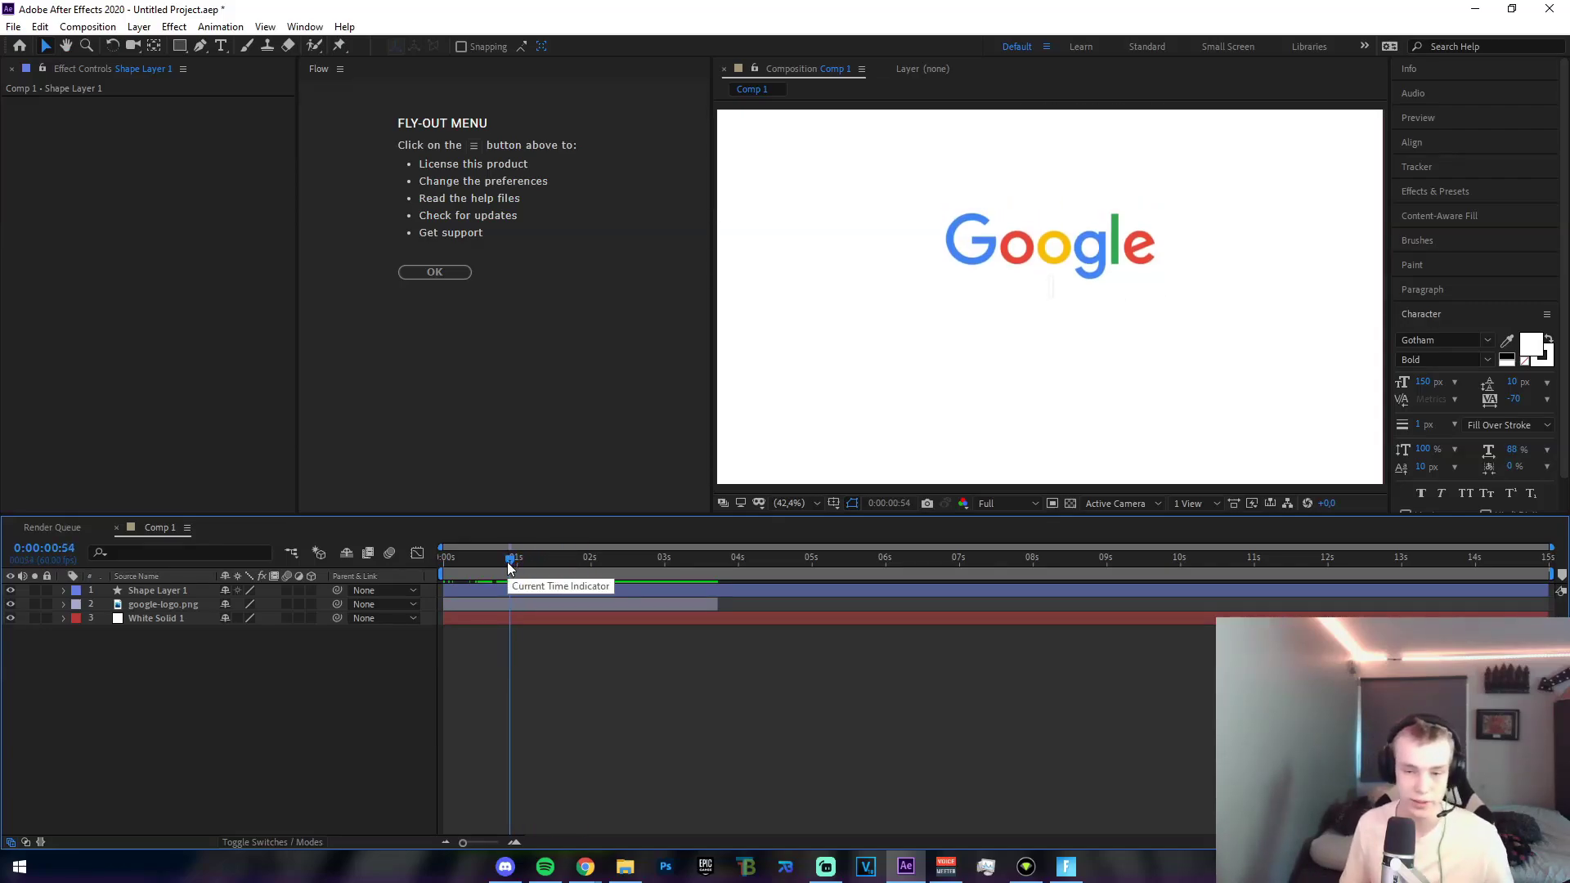
left_click_drag(509, 566, 564, 578)
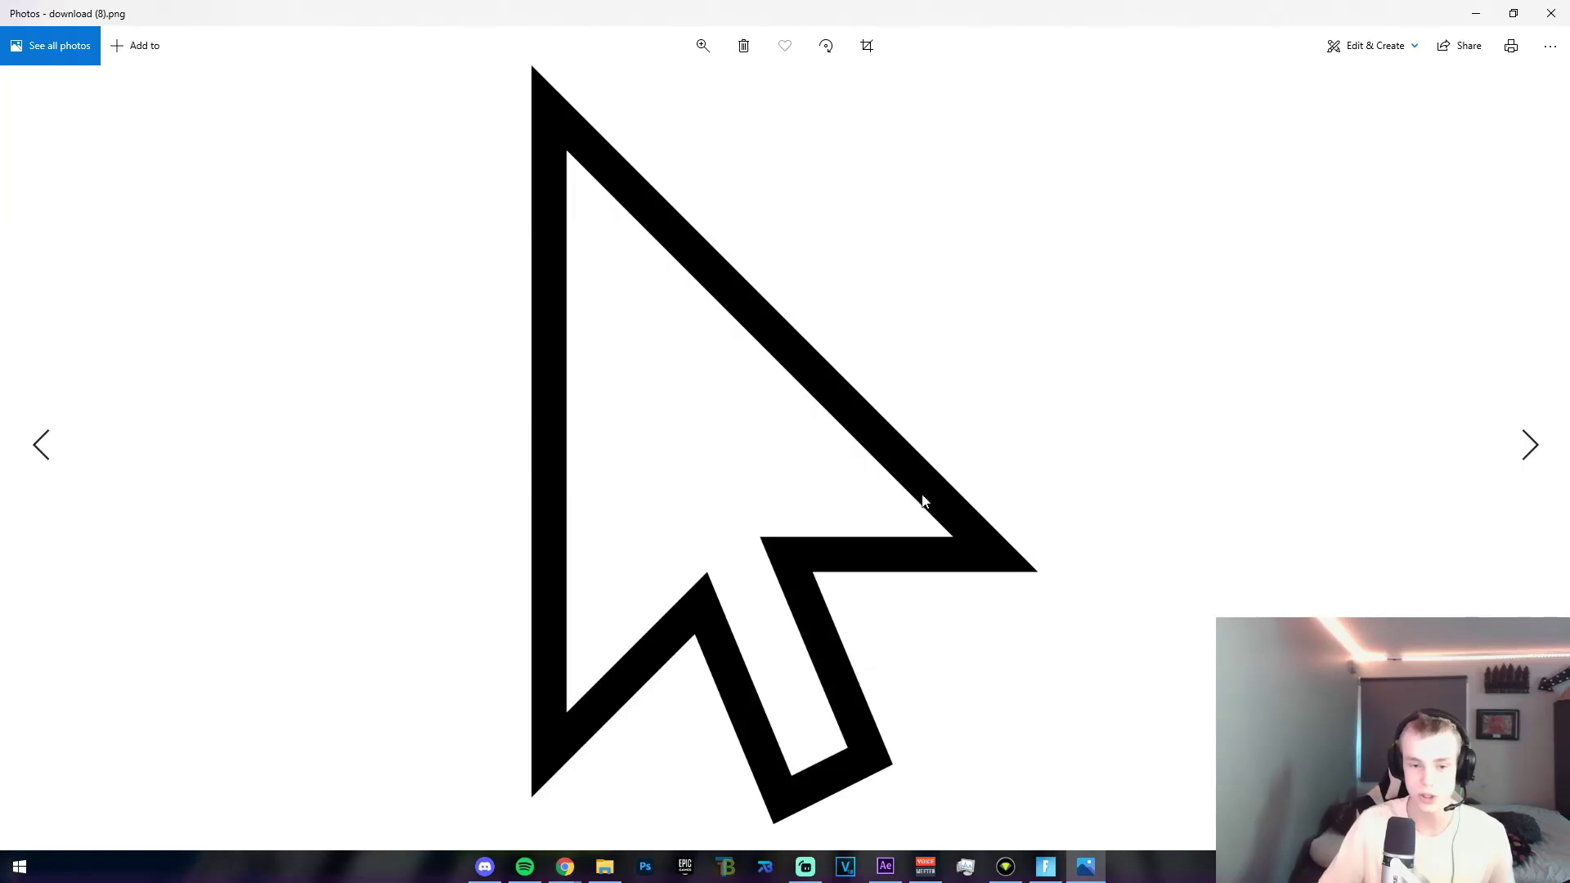
Add the cursor image download (8).png to Comp 1 as the top layer and scale it down to mouse-pointer size.
left_click(1551, 13)
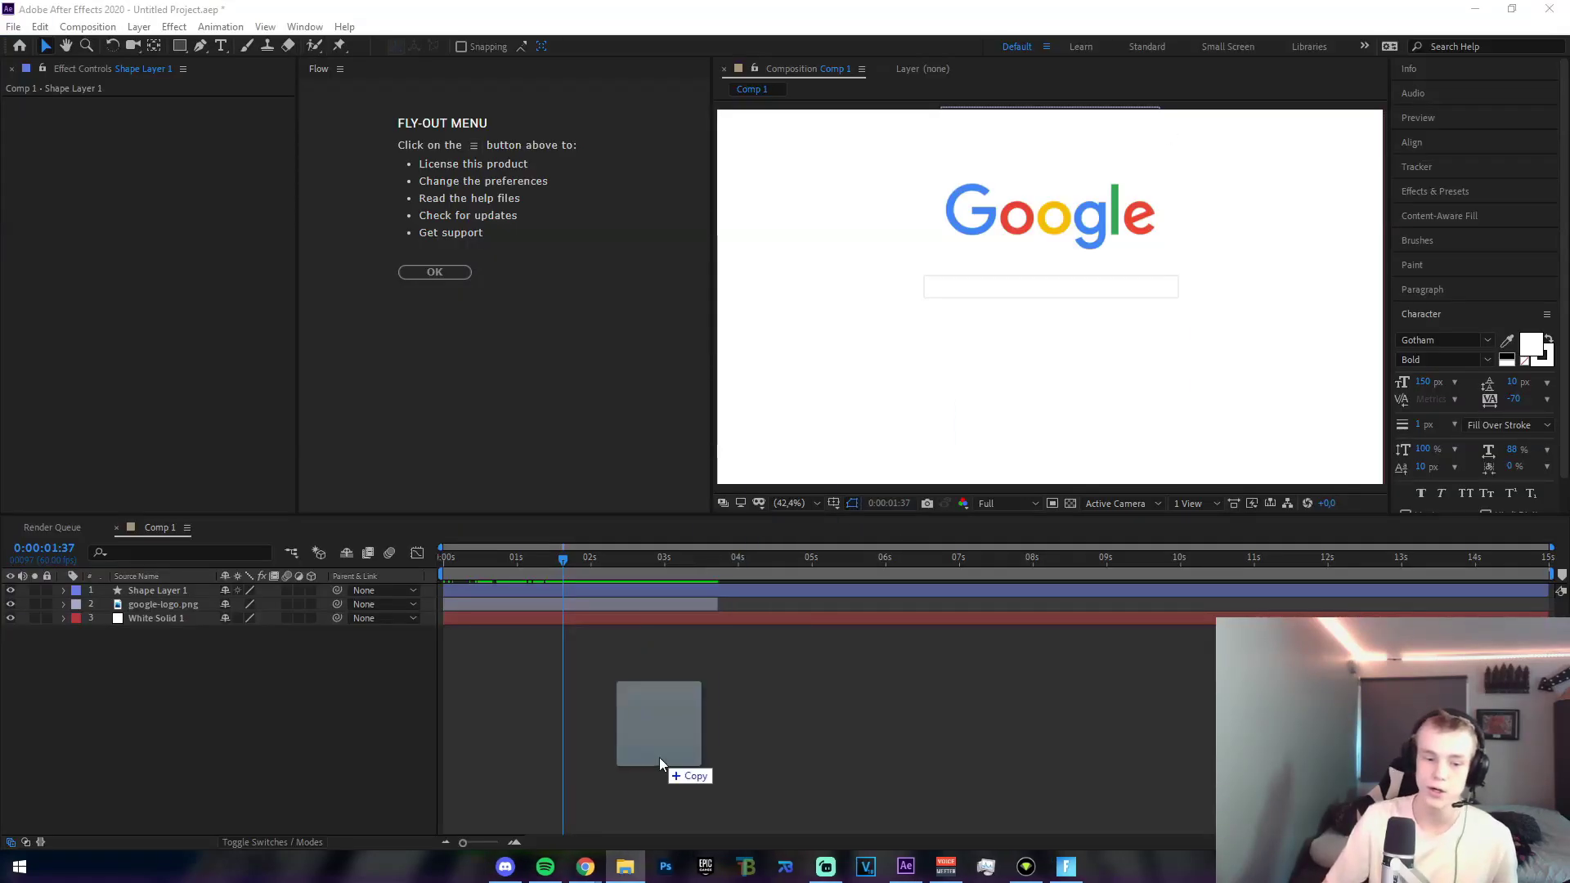
left_click(679, 746)
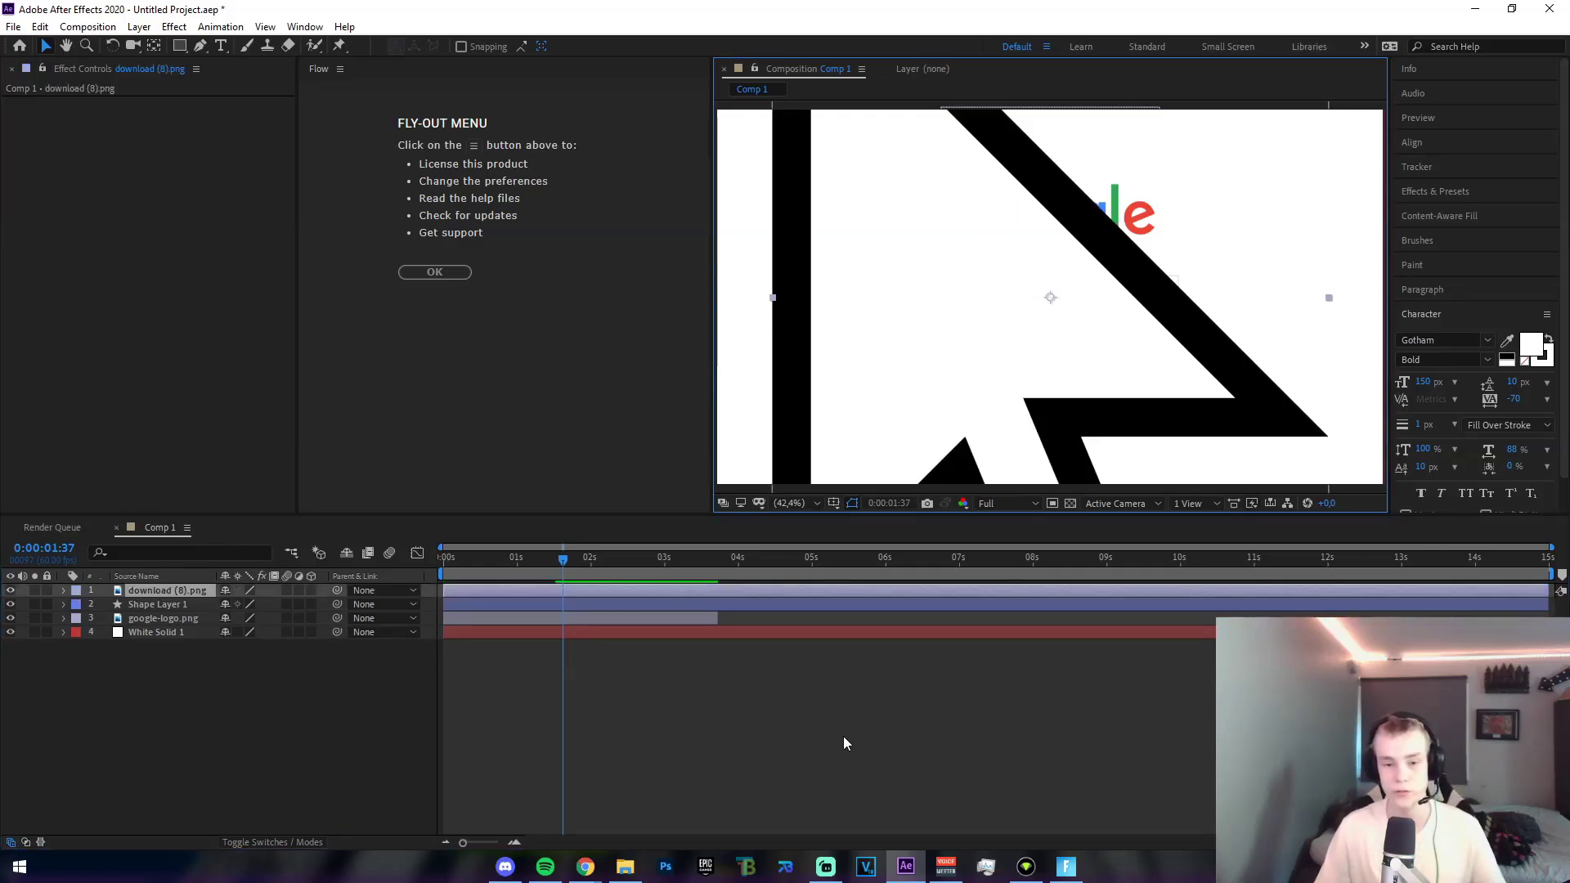
scroll(912, 360, "down", 4)
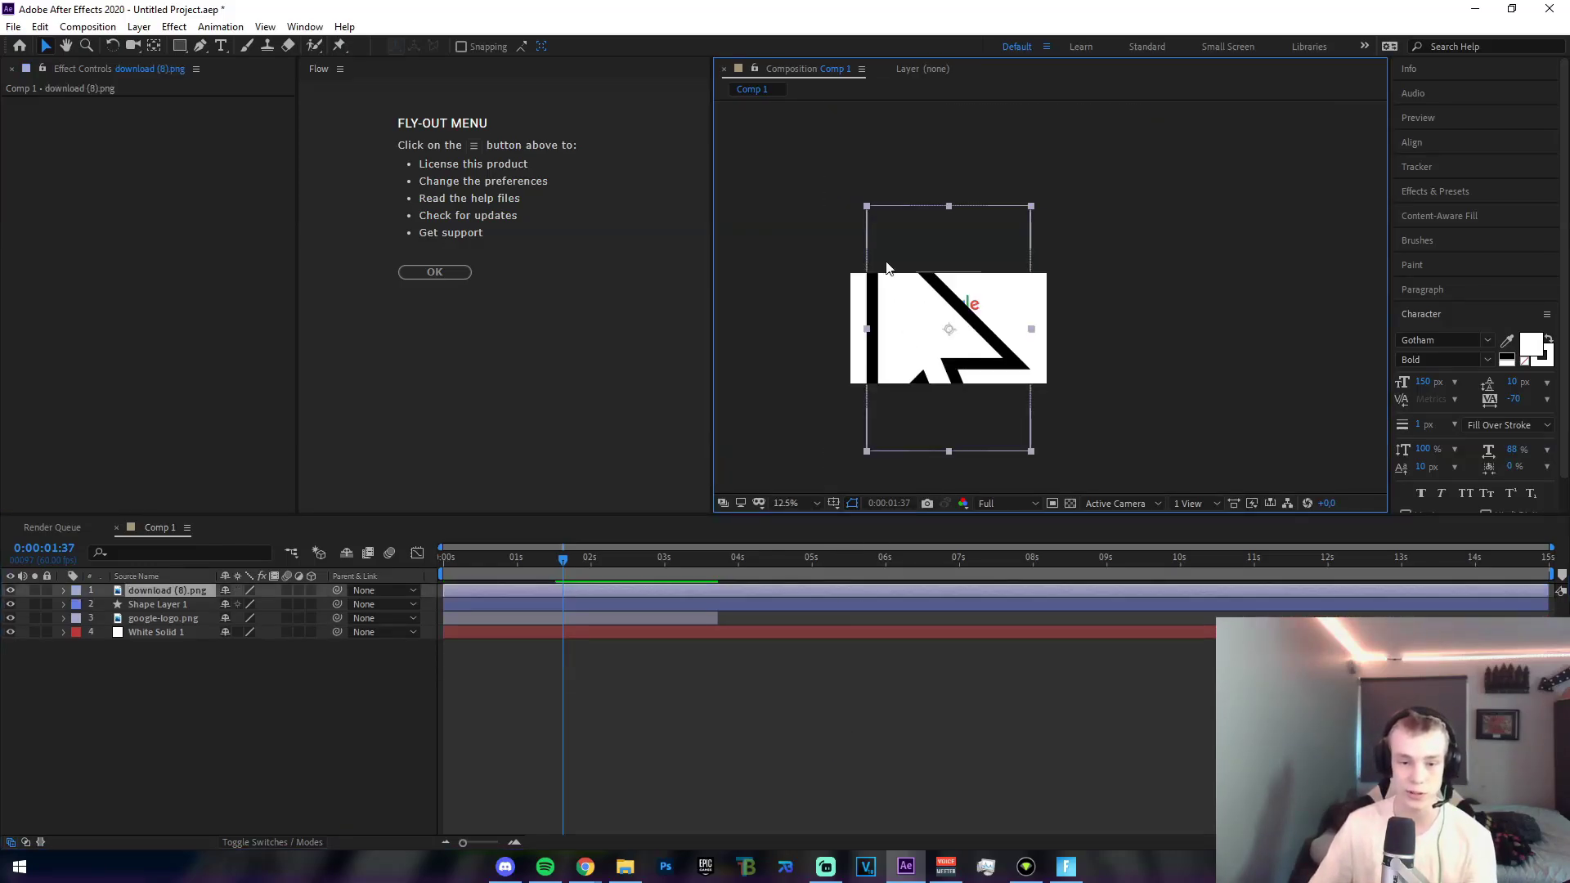
scroll(908, 325, "up", 4)
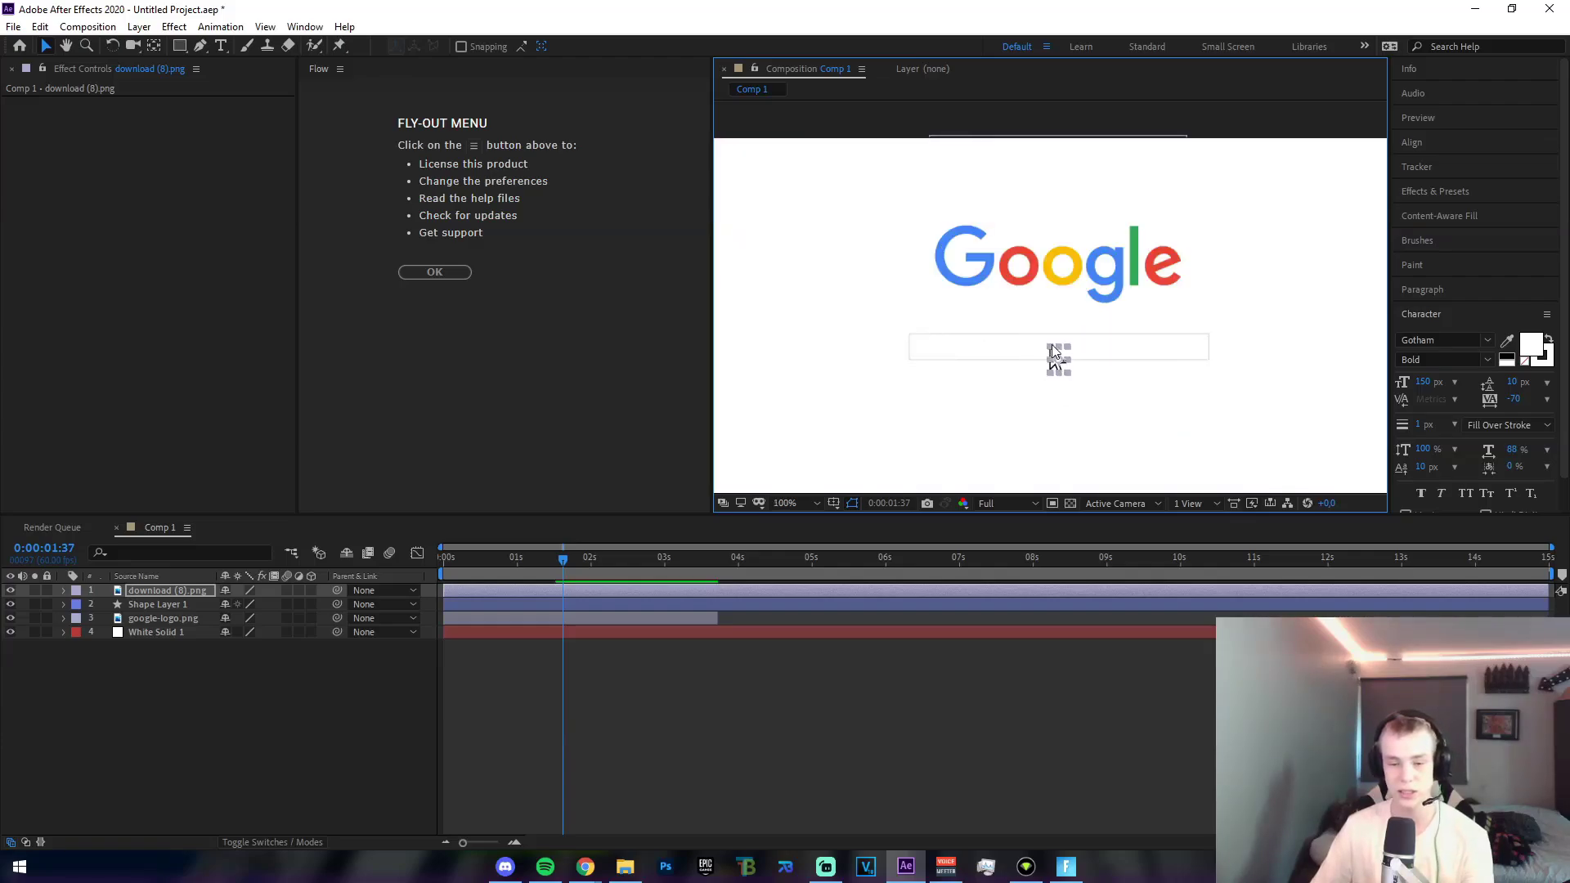
Move the cursor image onto the left part of the search bar.
scroll(1051, 345, "up", 2)
left_click_drag(1049, 347, 954, 355)
scroll(953, 354, "down", 4)
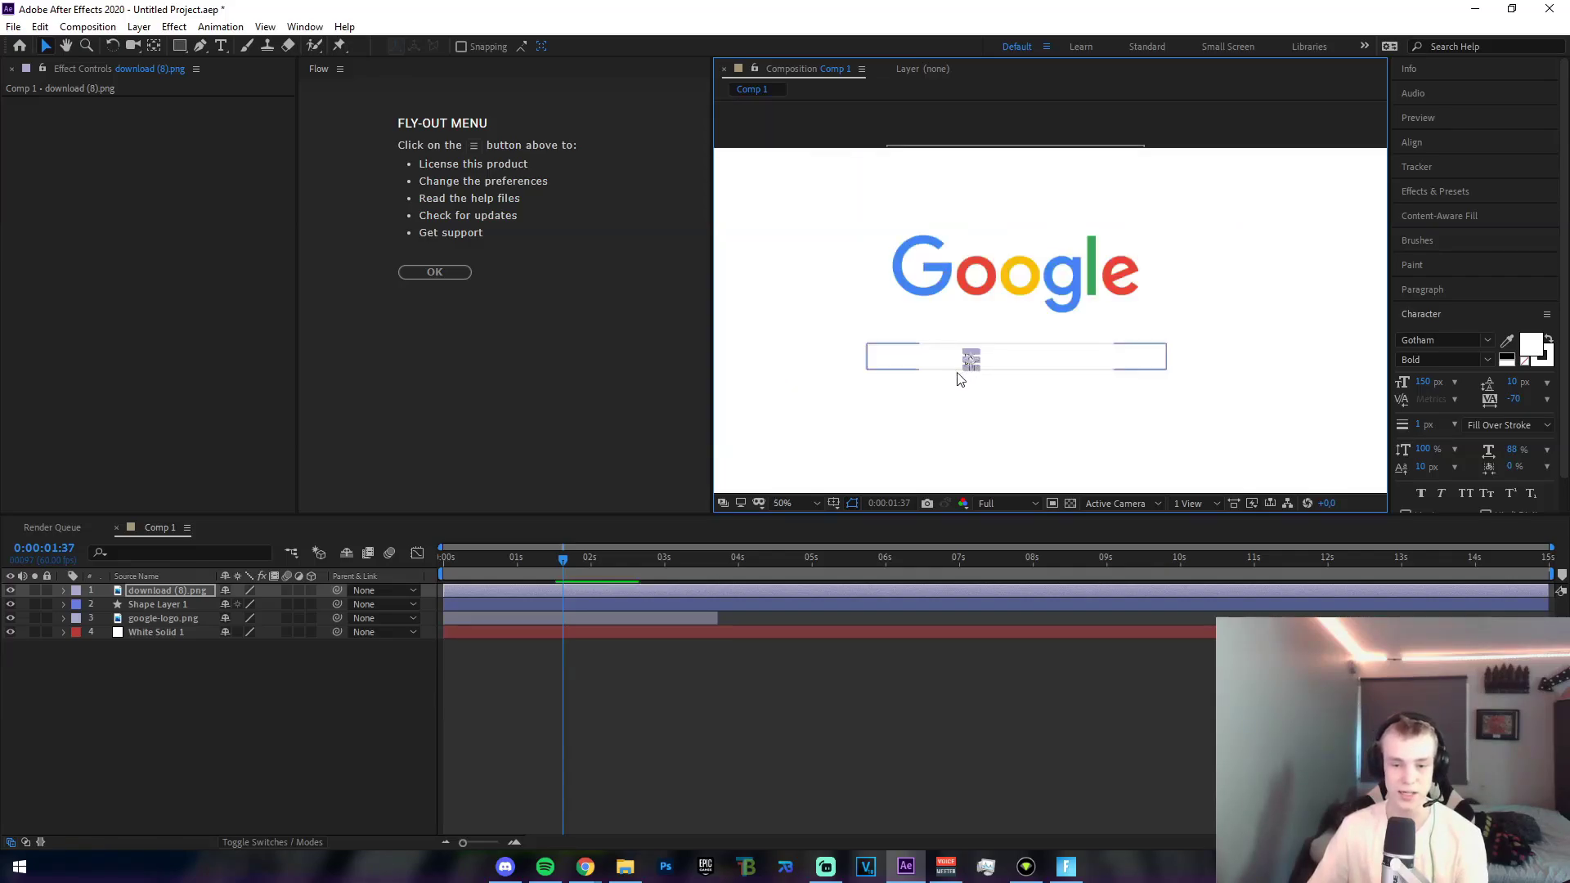
scroll(929, 397, "up", 2)
Split the cursor image layer at 0:00:01:01 and delete the part before that time.
key("Home")
left_click(526, 649)
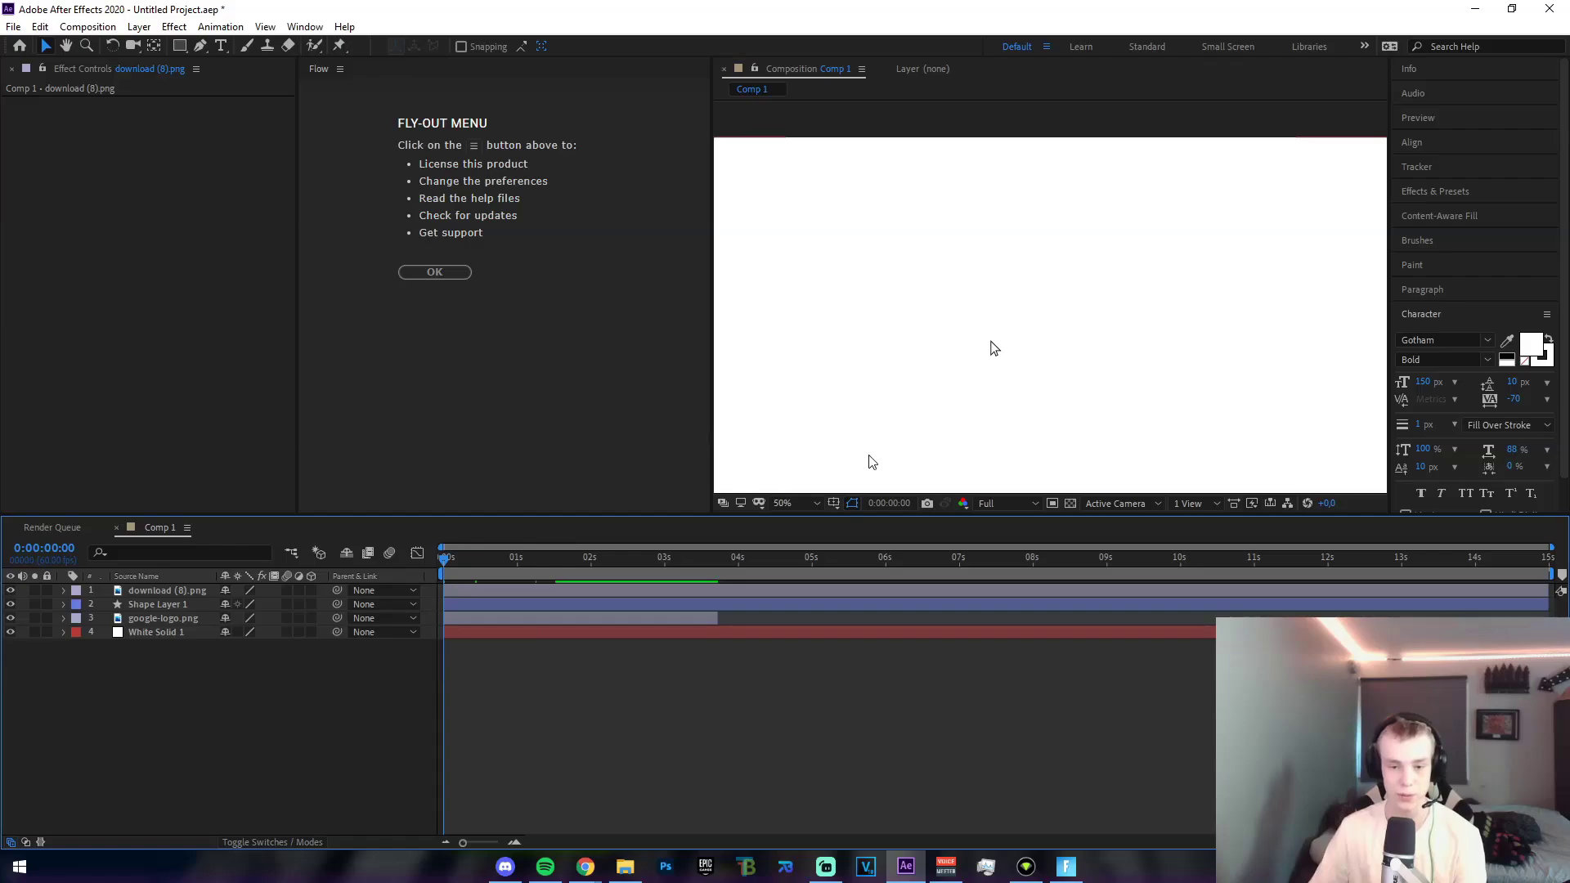
left_click_drag(445, 562, 518, 576)
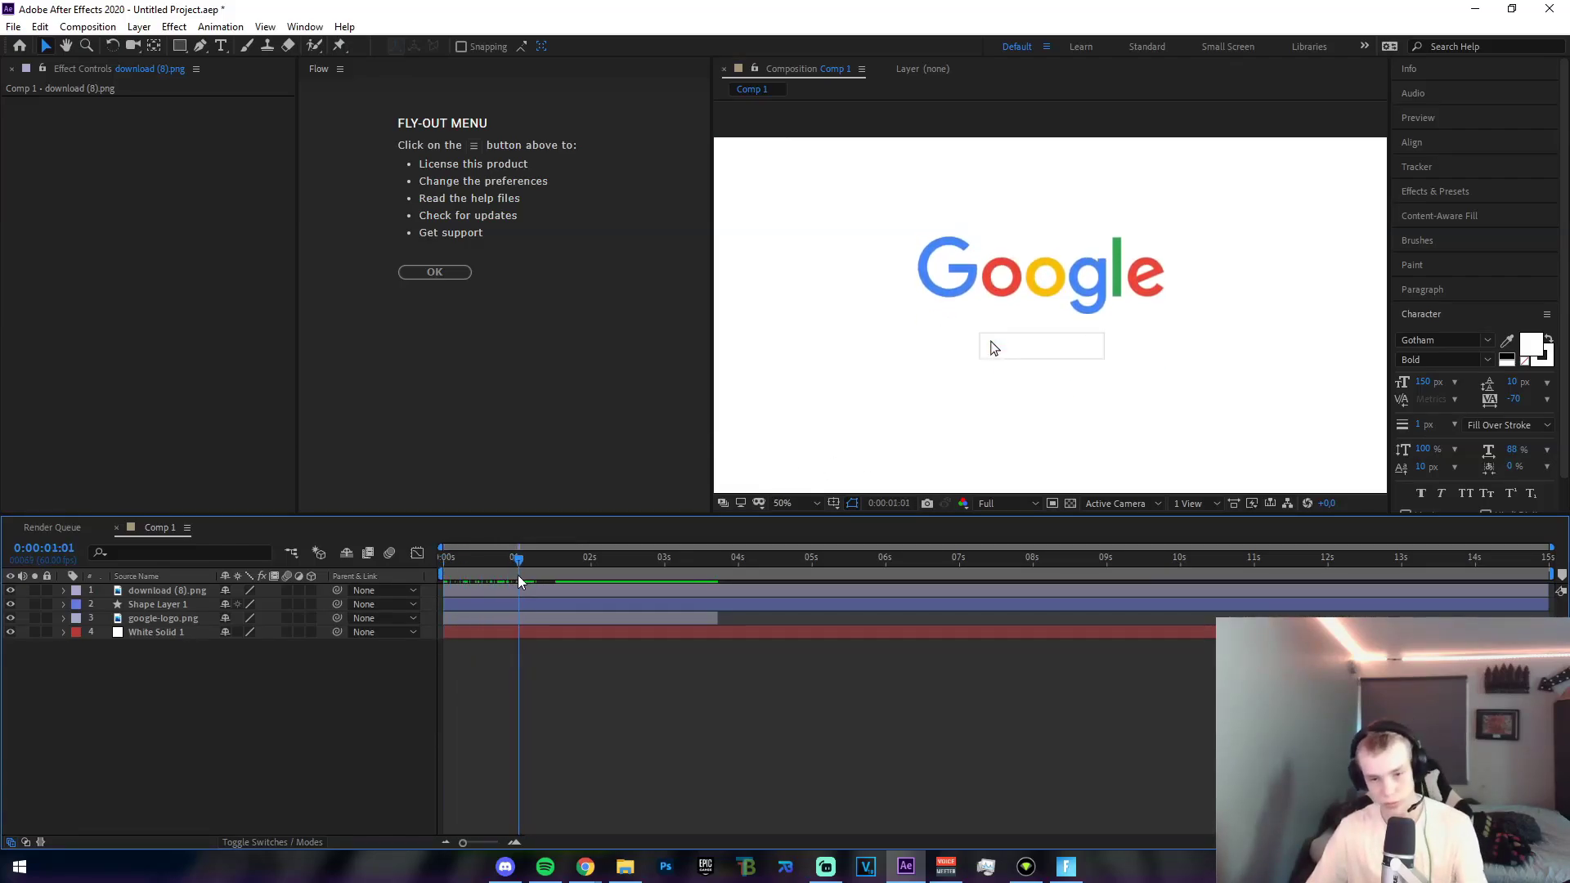
left_click(515, 590)
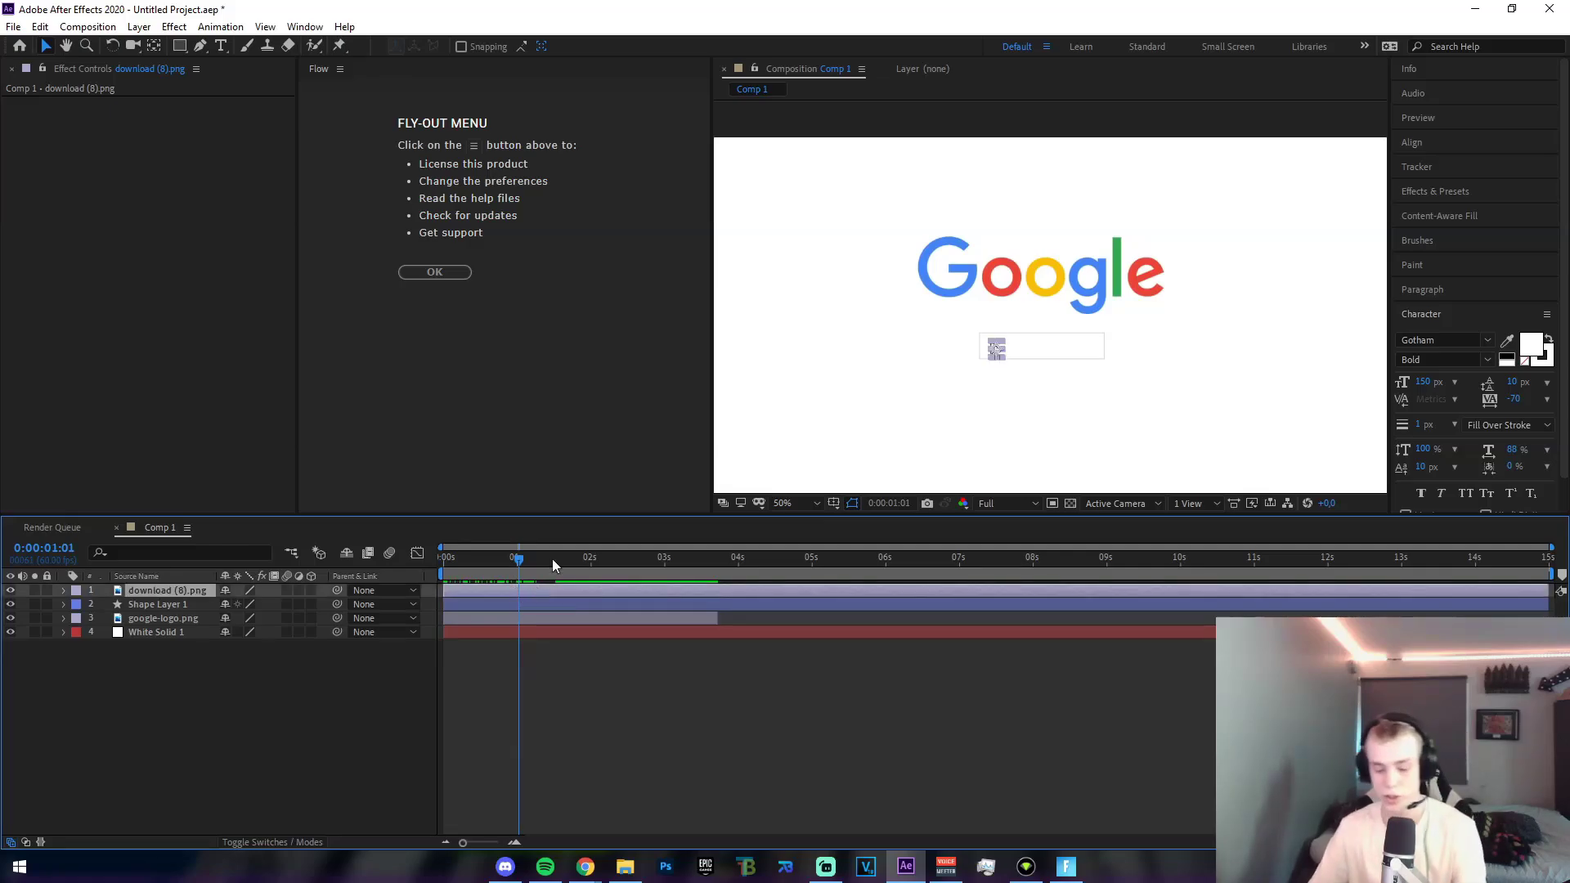
key("ctrl+shift+d")
left_click(508, 603)
key("Delete")
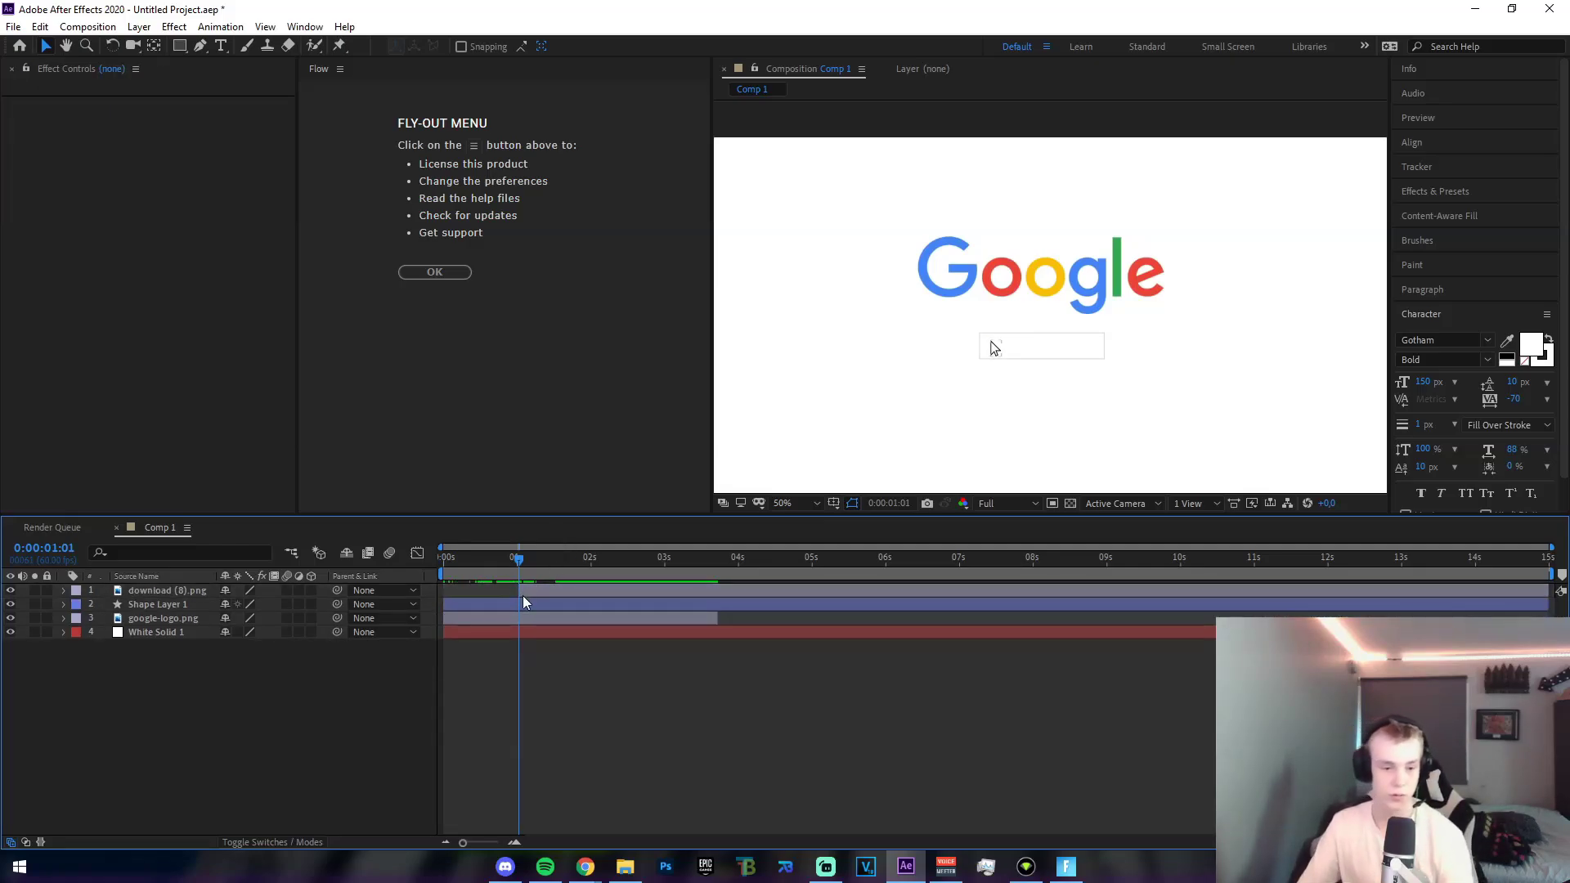
Enable motion blur for the composition and for the download (8).png cursor layer.
left_click(525, 593)
left_click(63, 590)
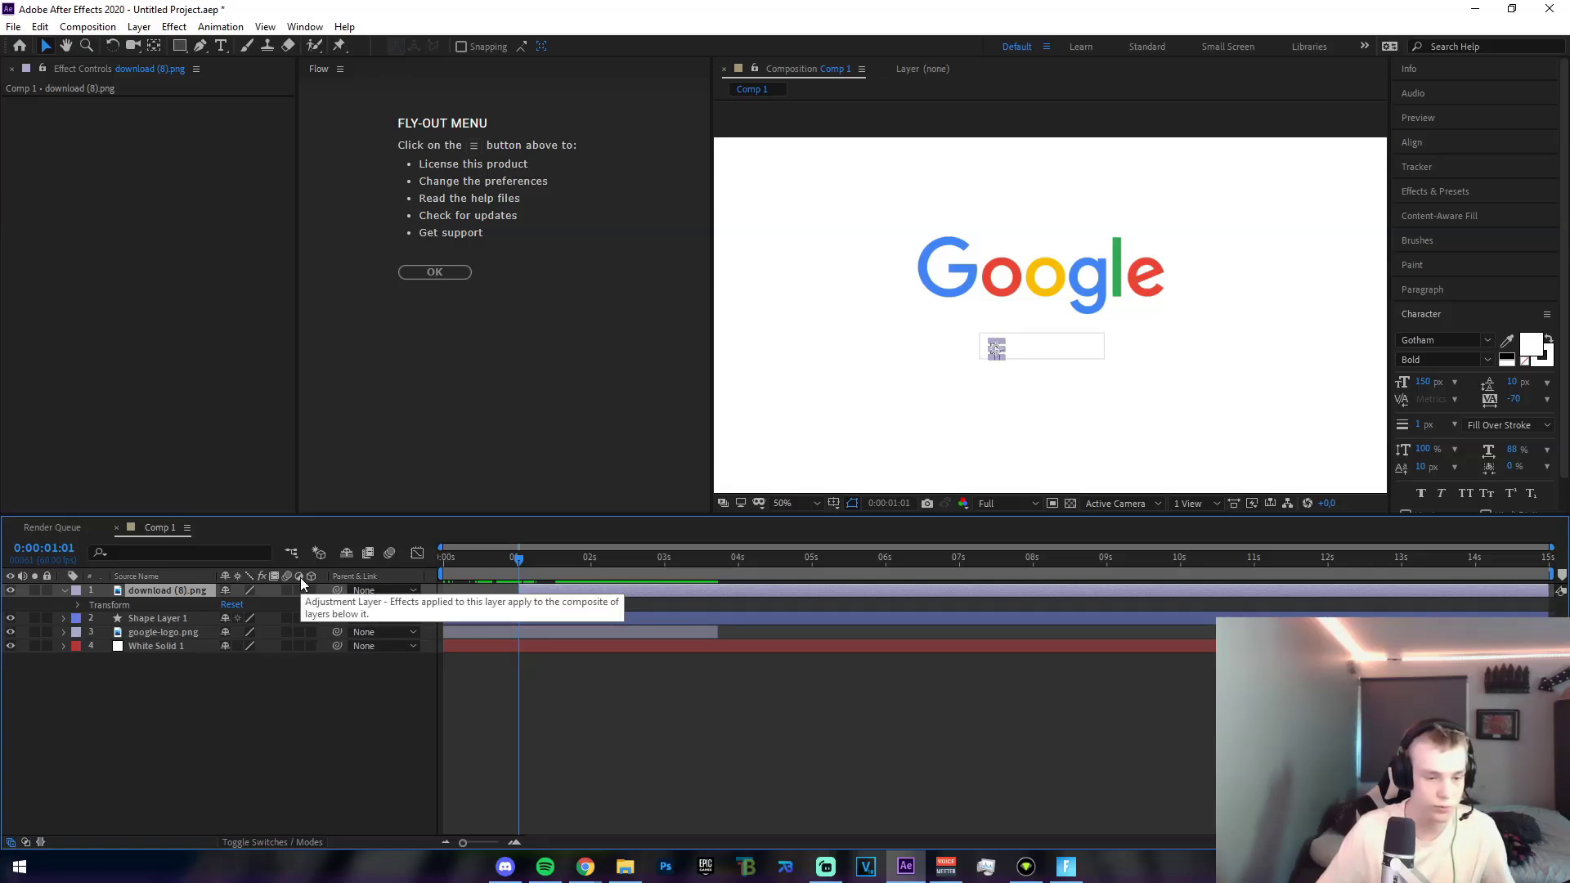
left_click(390, 555)
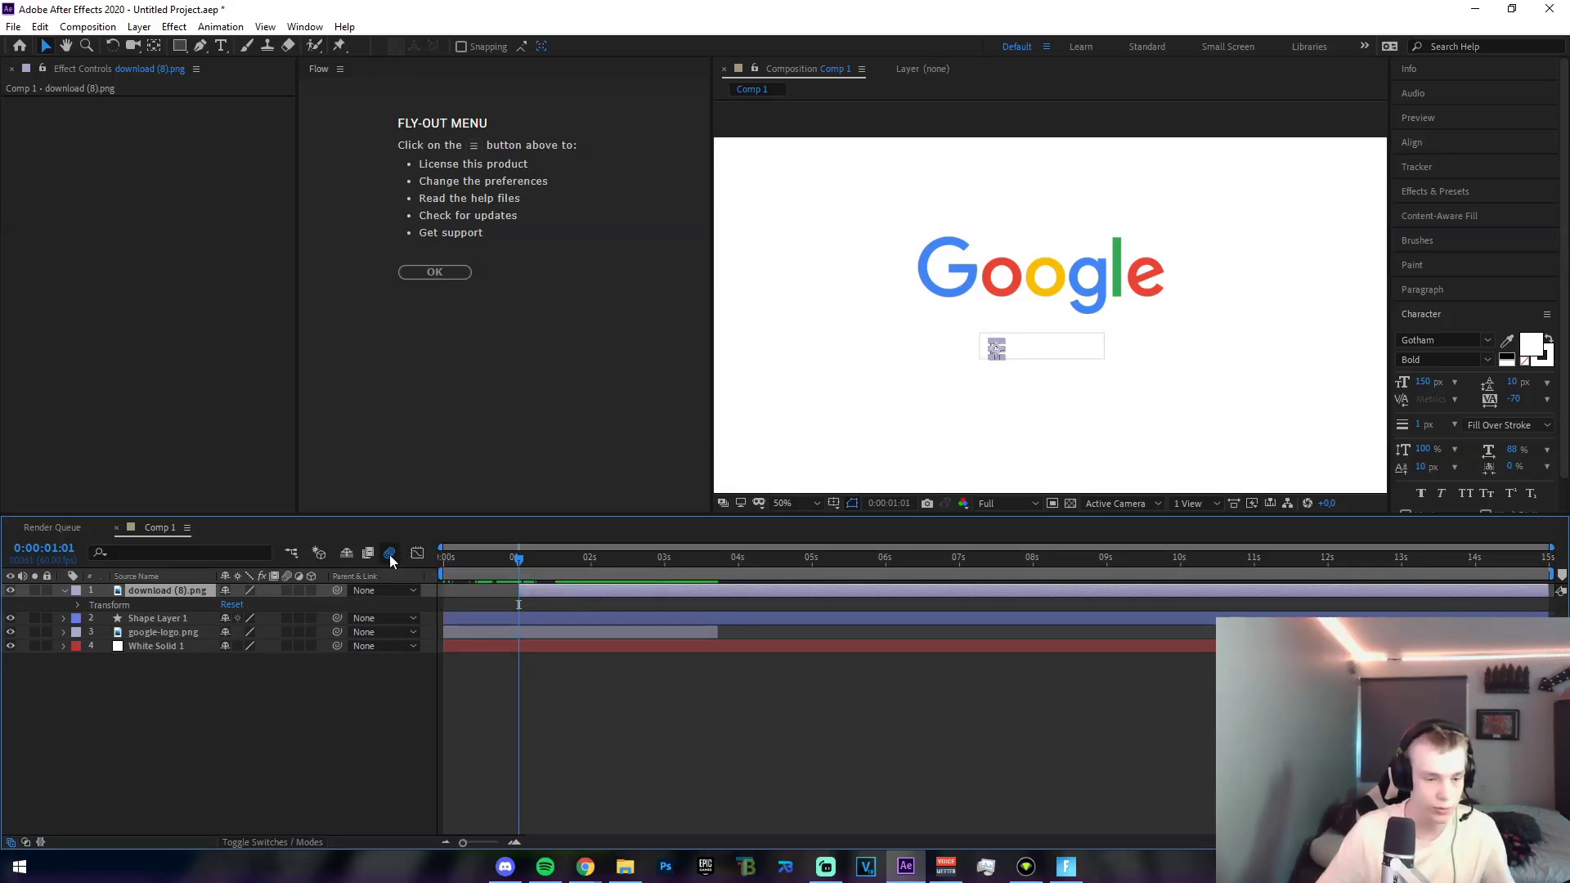
left_click(286, 590)
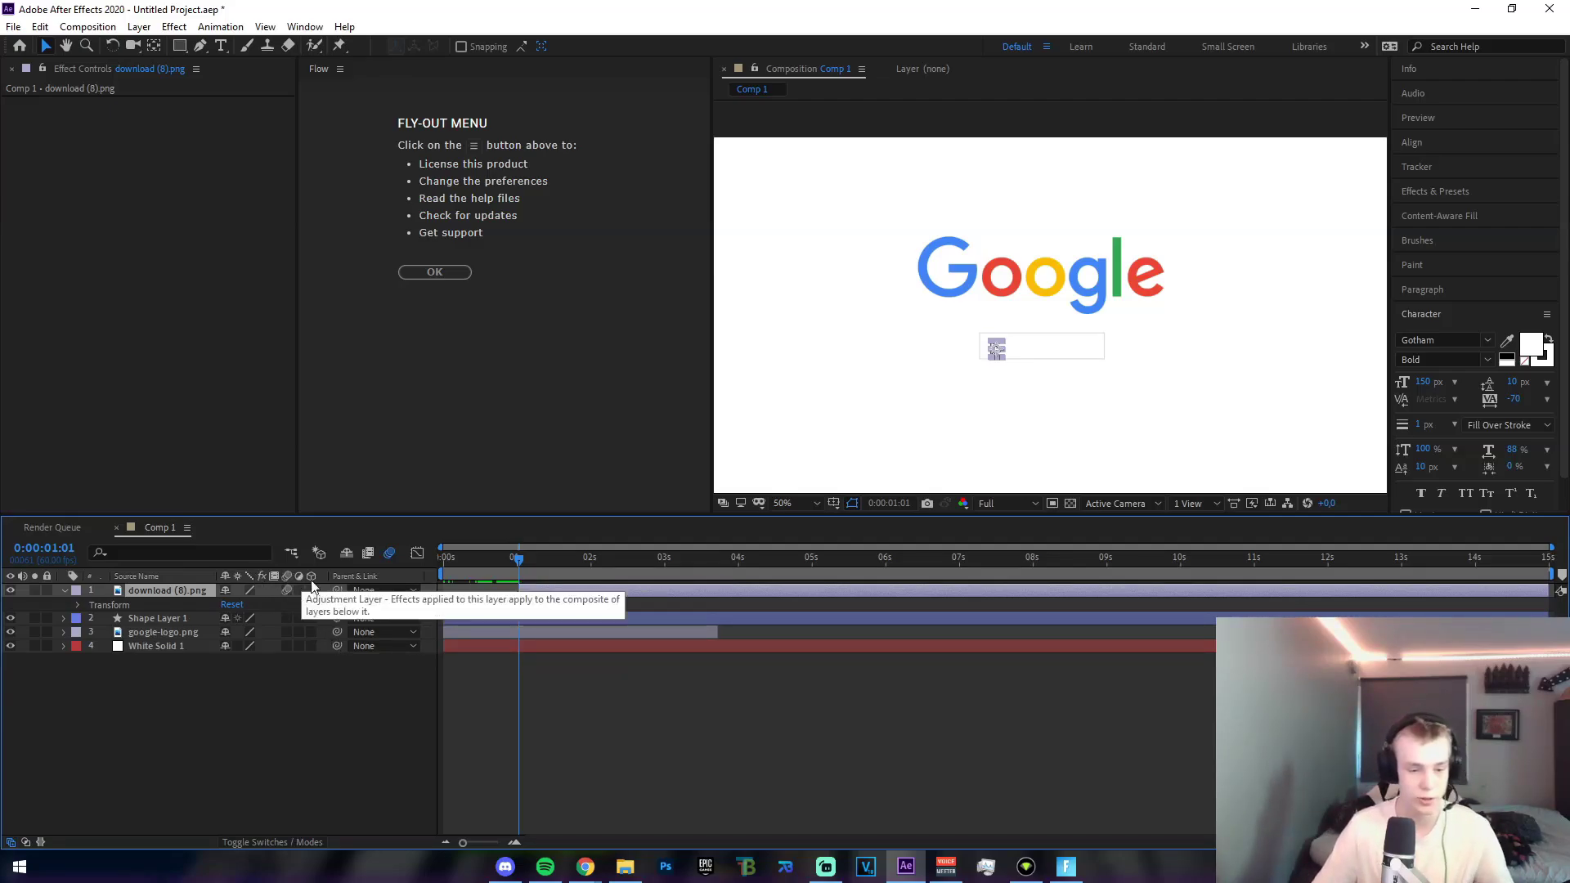
left_click(548, 732)
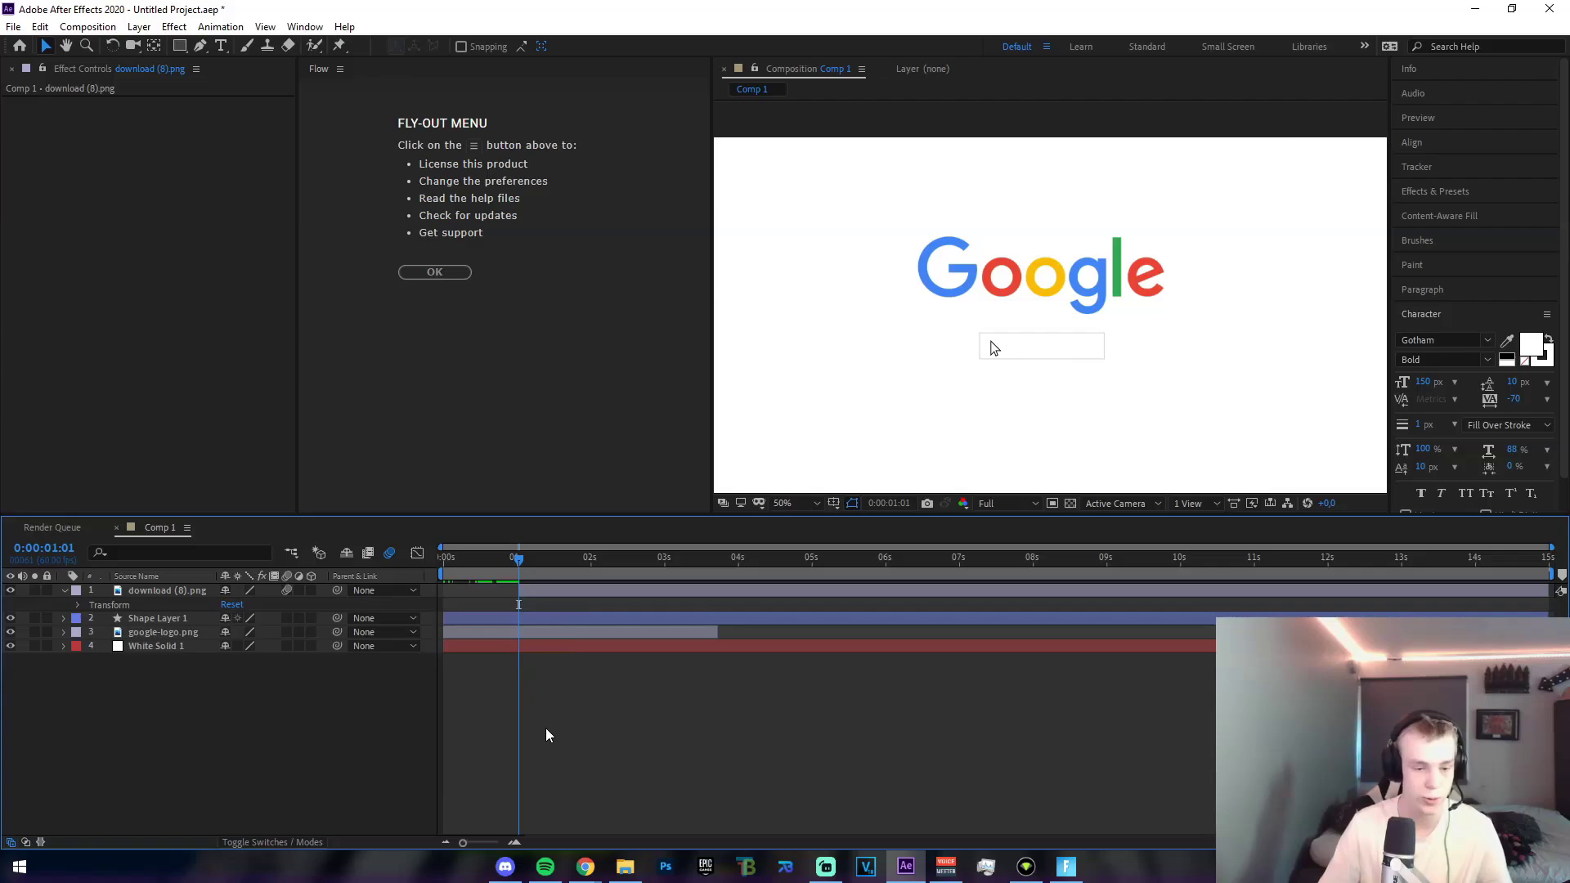
Show the cursor layer's transform properties and move the cursor outside the composition's right edge, to position 1974, 768.
left_click(78, 605)
left_click_drag(256, 632, 370, 631)
scroll(894, 402, "down", 2)
left_click_drag(959, 409, 1181, 423)
left_click(574, 644)
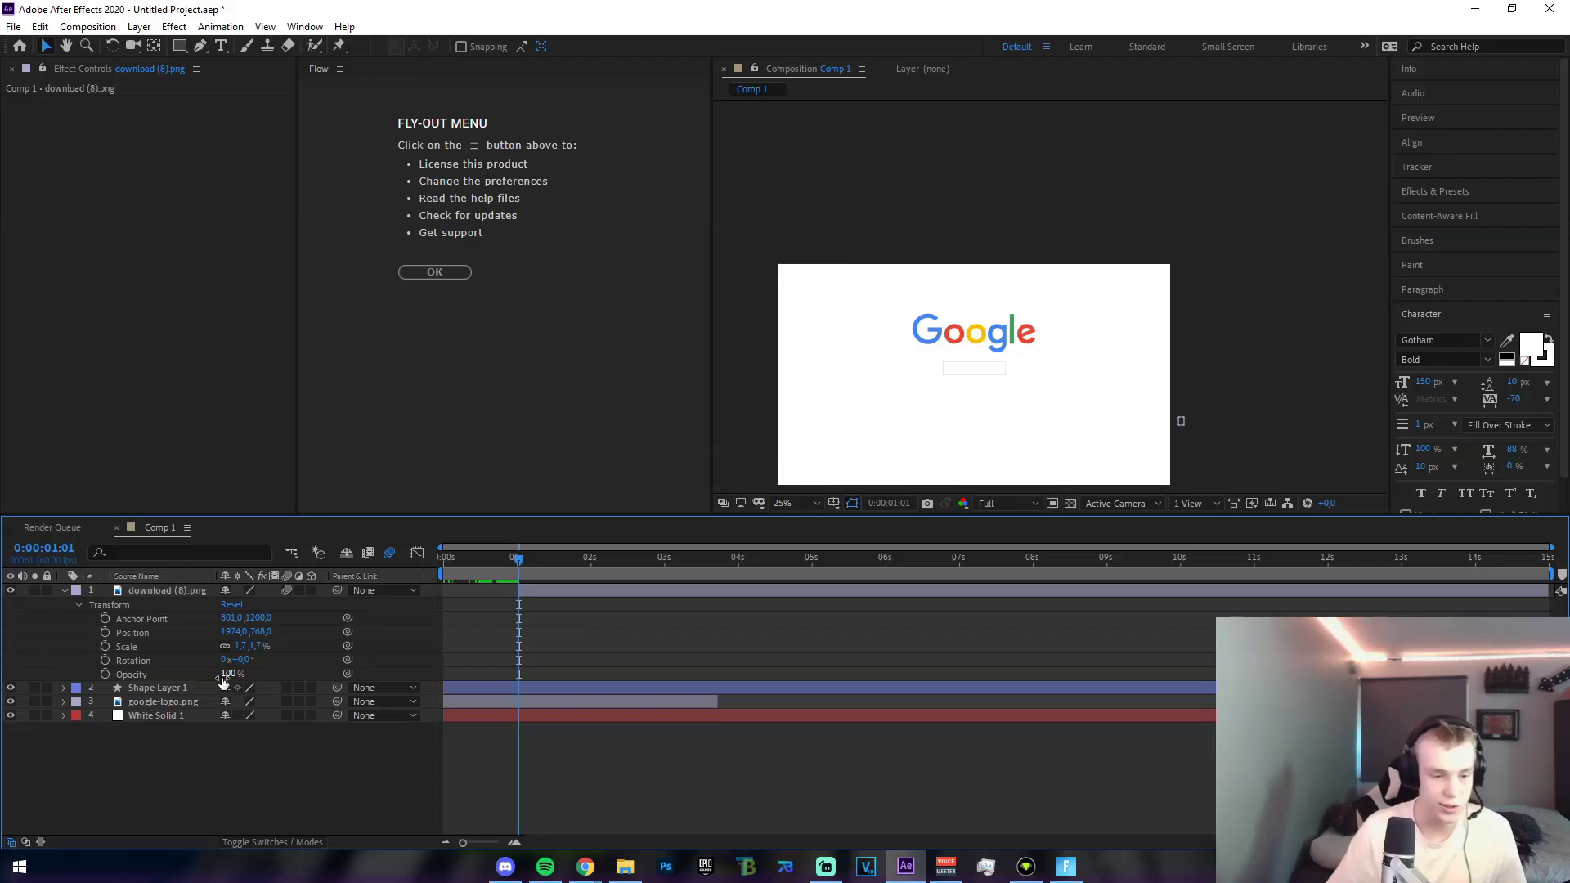
Keyframe the cursor's position at 0:00:01:01, then move it onto the left part of the search bar at 0:00:01:20, to 743, 520.
left_click(105, 635)
mouse_move(537, 572)
left_mouse_down()
mouse_move(592, 564)
mouse_move(546, 566)
left_mouse_up()
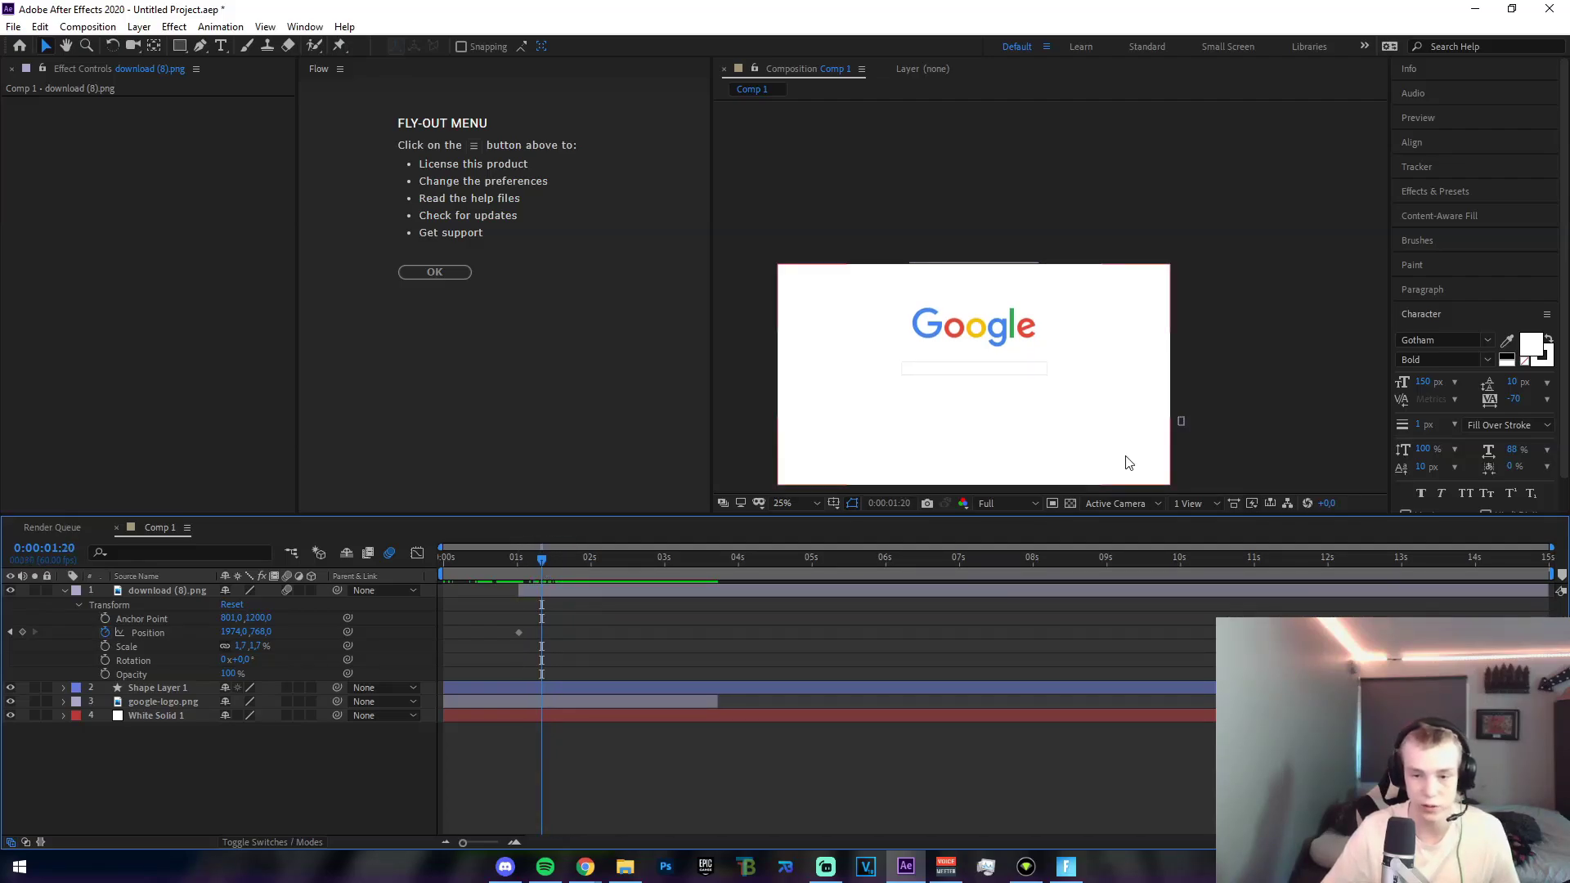
left_click(1182, 421)
left_click_drag(1183, 422, 941, 376)
left_click(1198, 352)
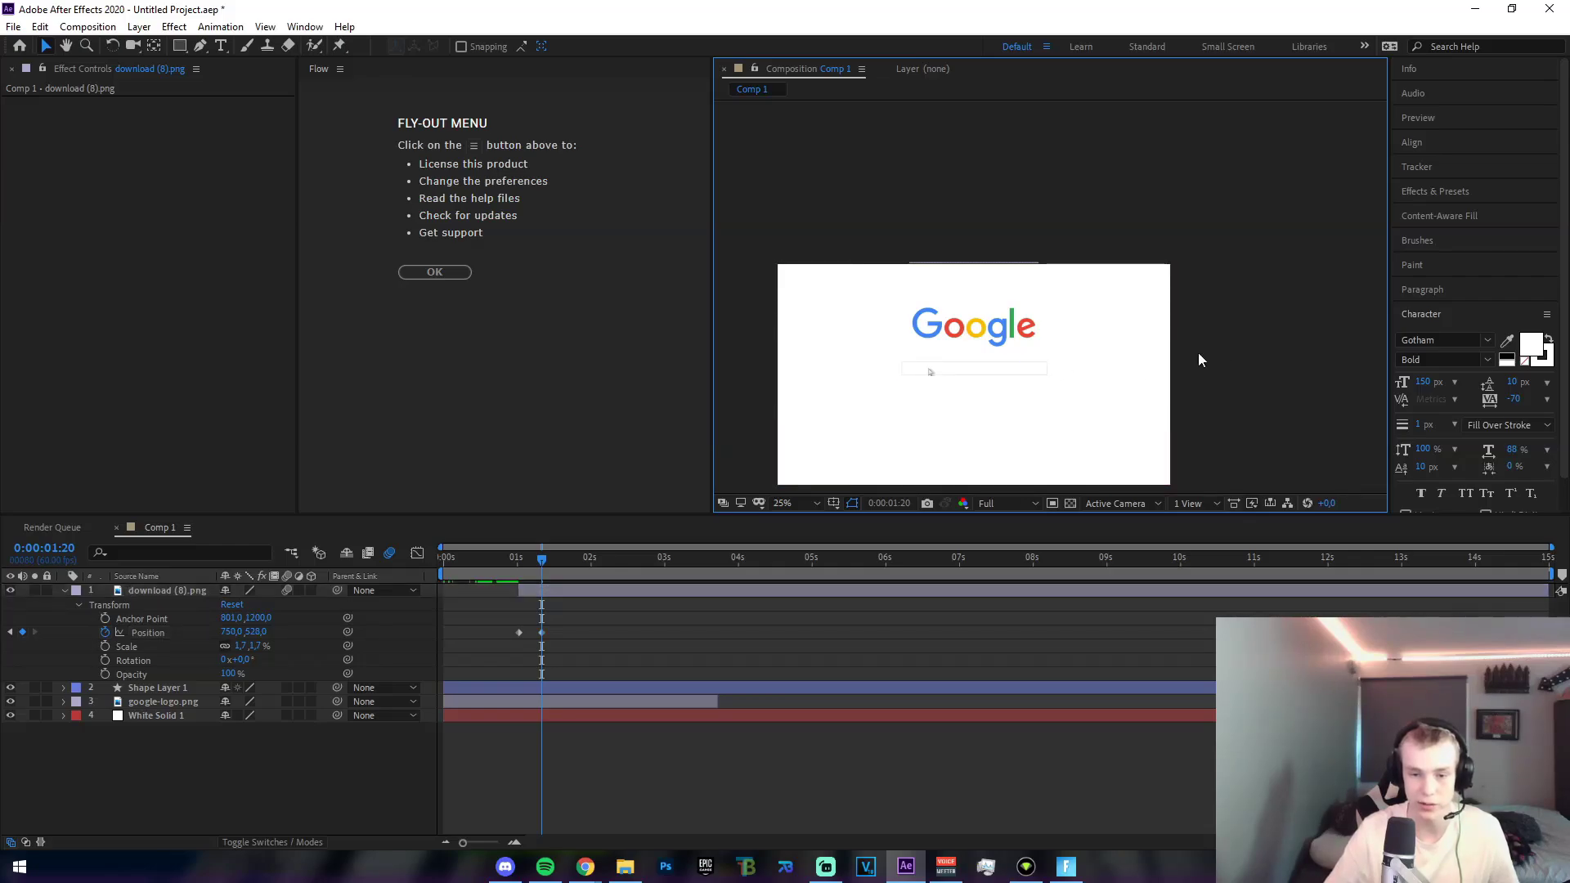
scroll(926, 386, "up", 4)
left_click_drag(939, 344, 940, 350)
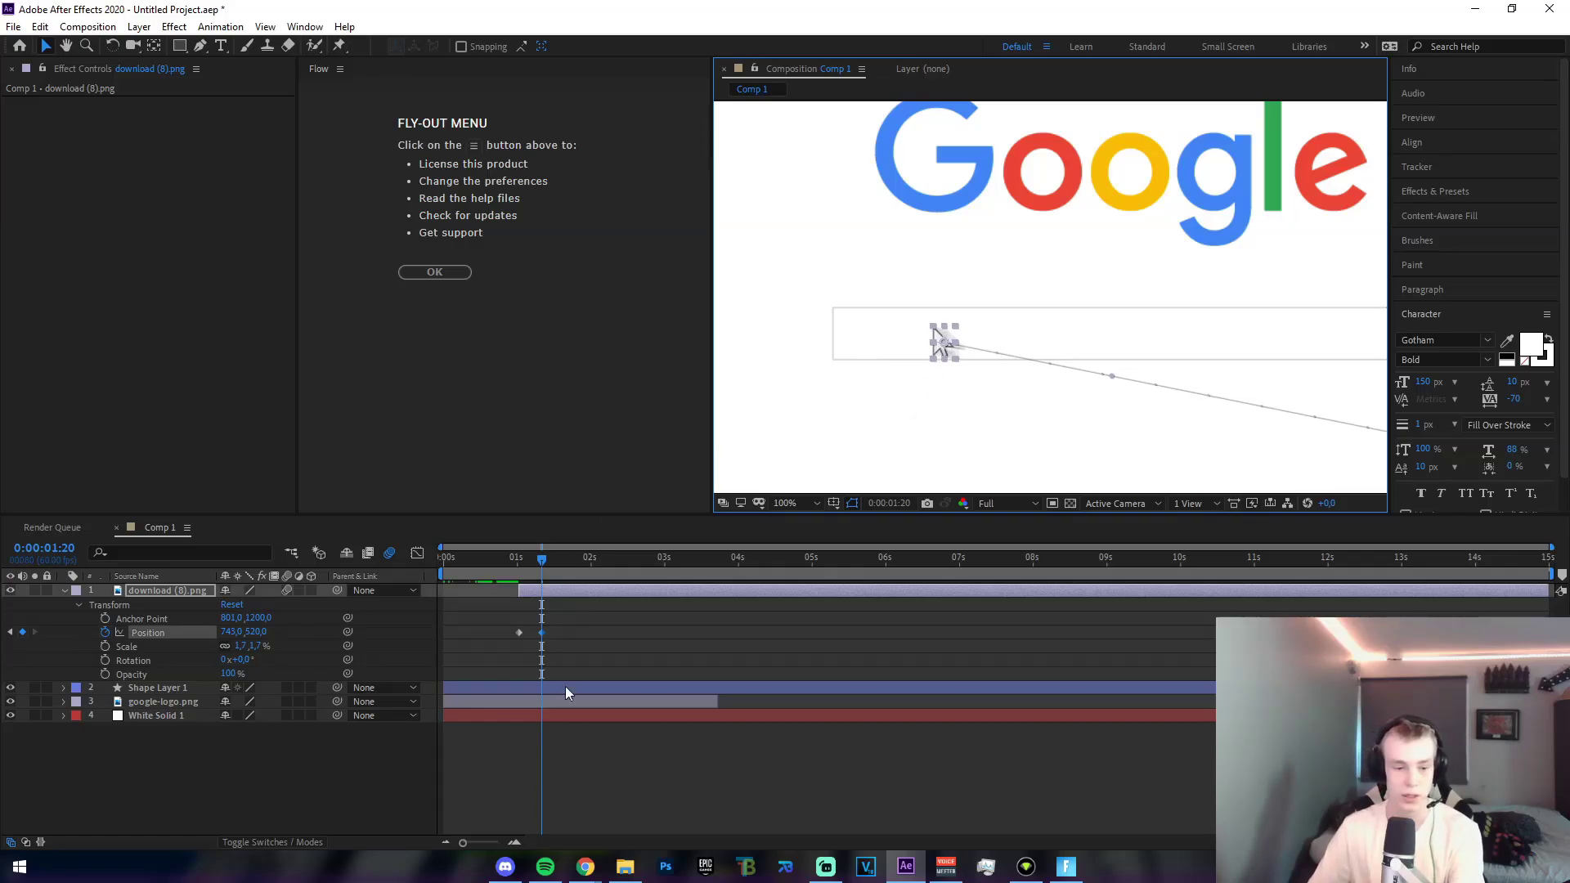
Fit the composition to the viewer and preview the cursor movement from 0:00:01:00.
left_click_drag(542, 561, 527, 561)
scroll(948, 428, "down", 4)
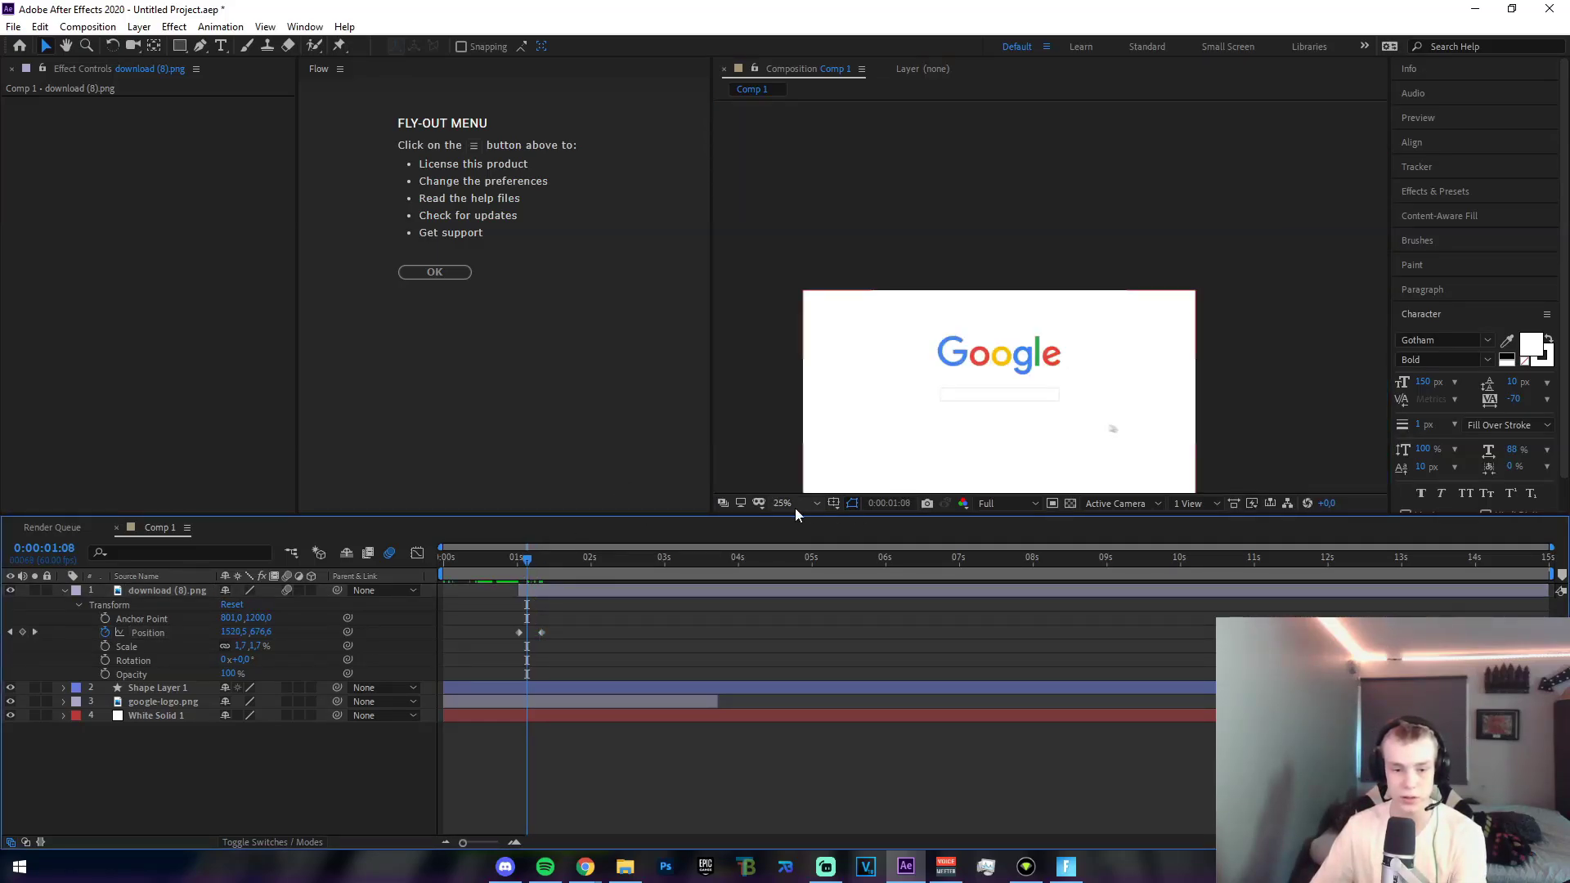
key("alt+slash")
left_click_drag(528, 561, 517, 561)
key("space")
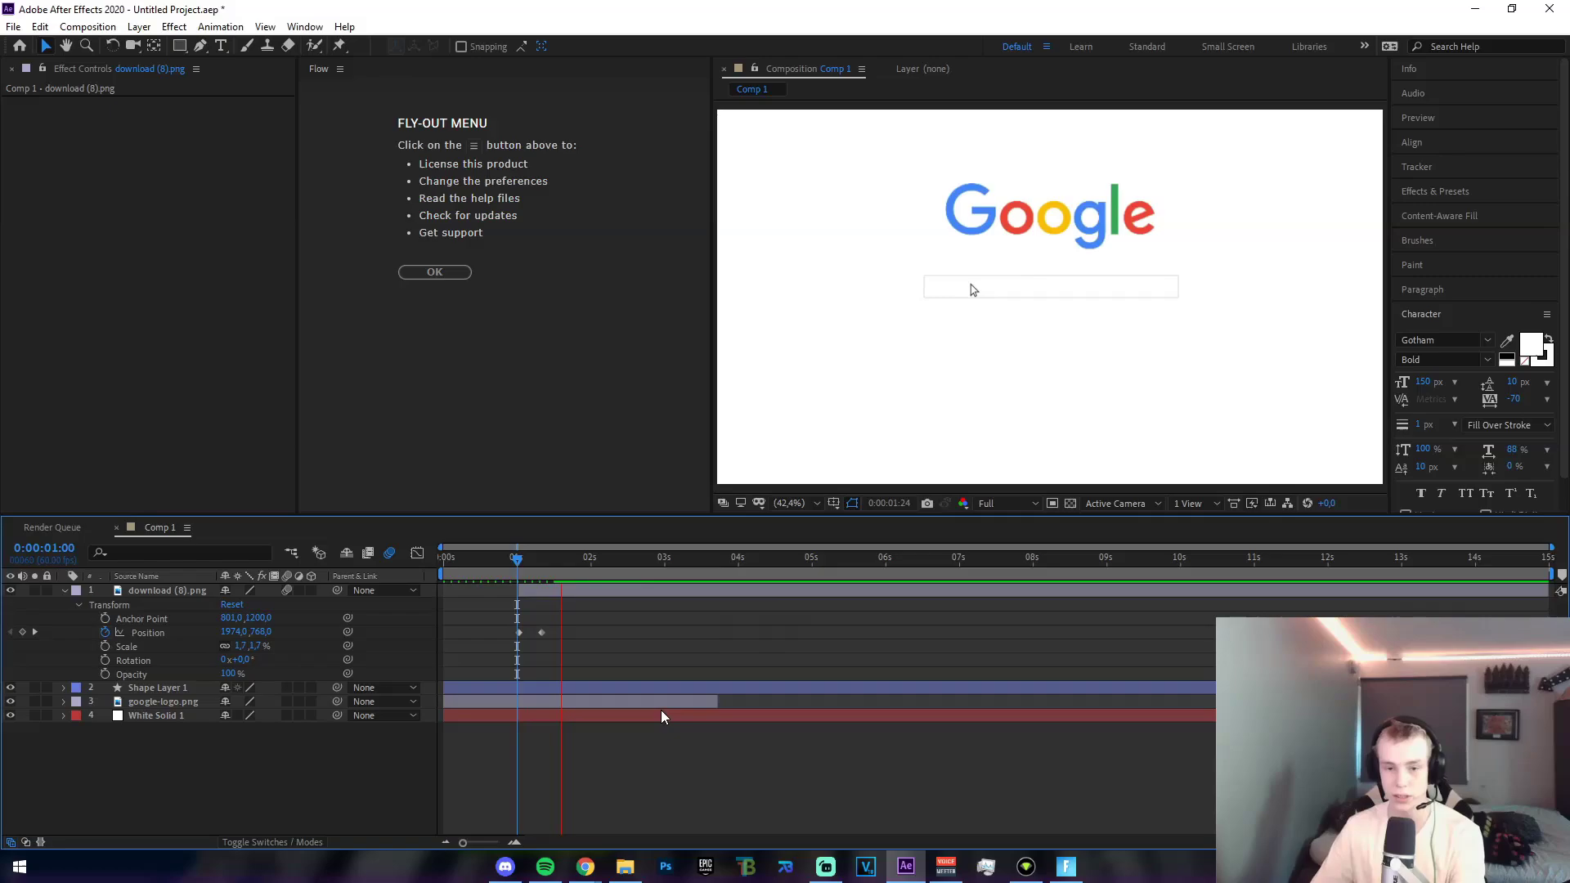
Extend the cursor layer's start back to 0:00:00:56 and move its first position keyframe to that time.
left_click(519, 561)
left_click(518, 589)
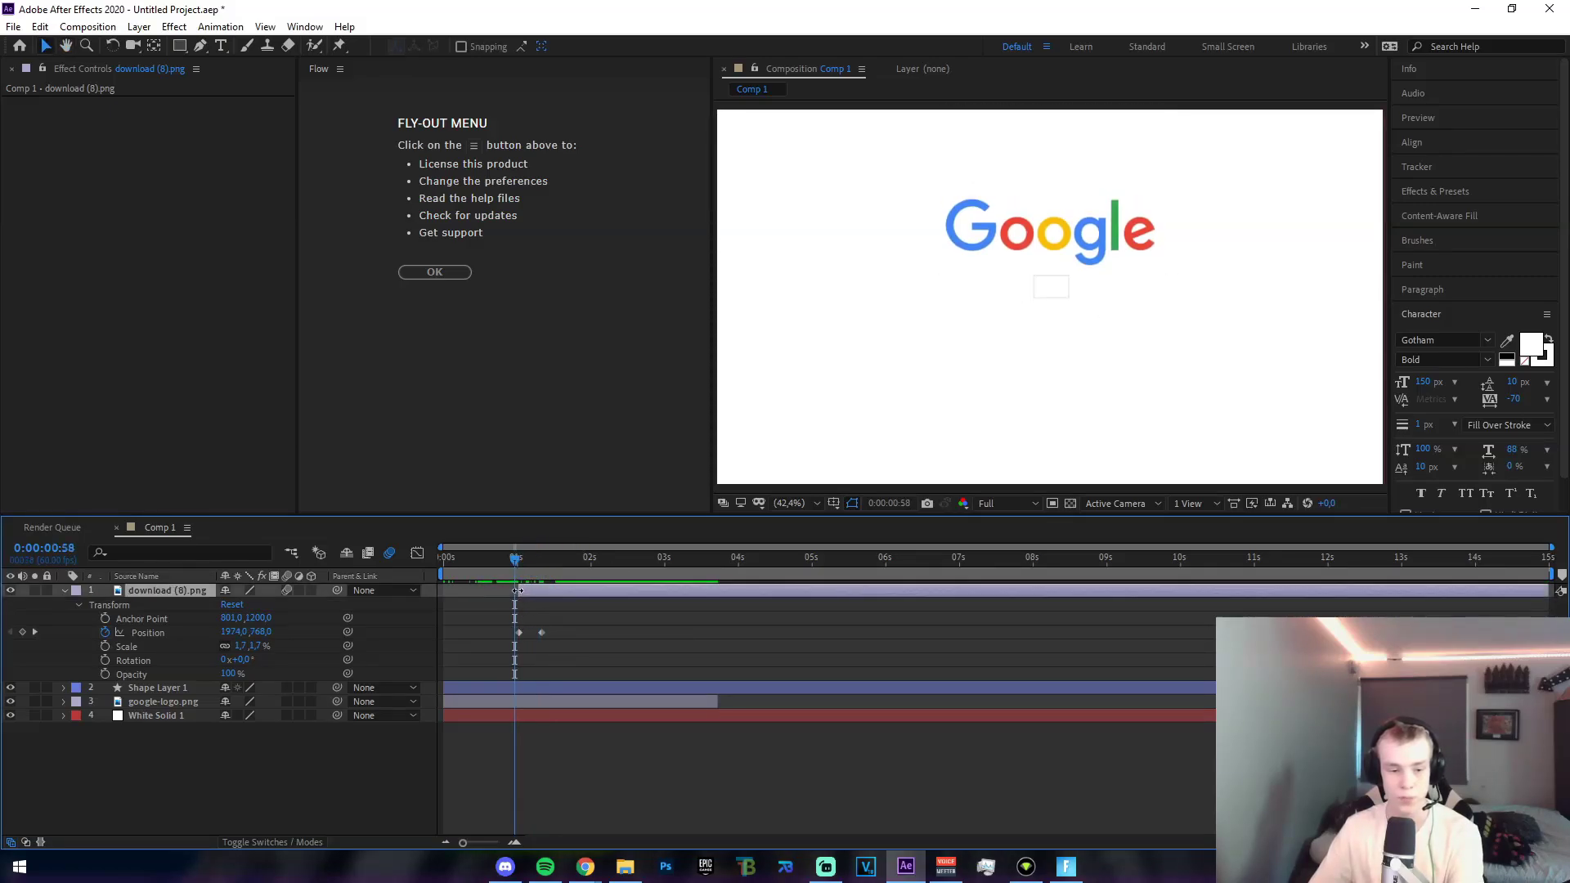
key("equal")
key("equal")
key("Page_Up")
key("Page_Up")
left_click(583, 632)
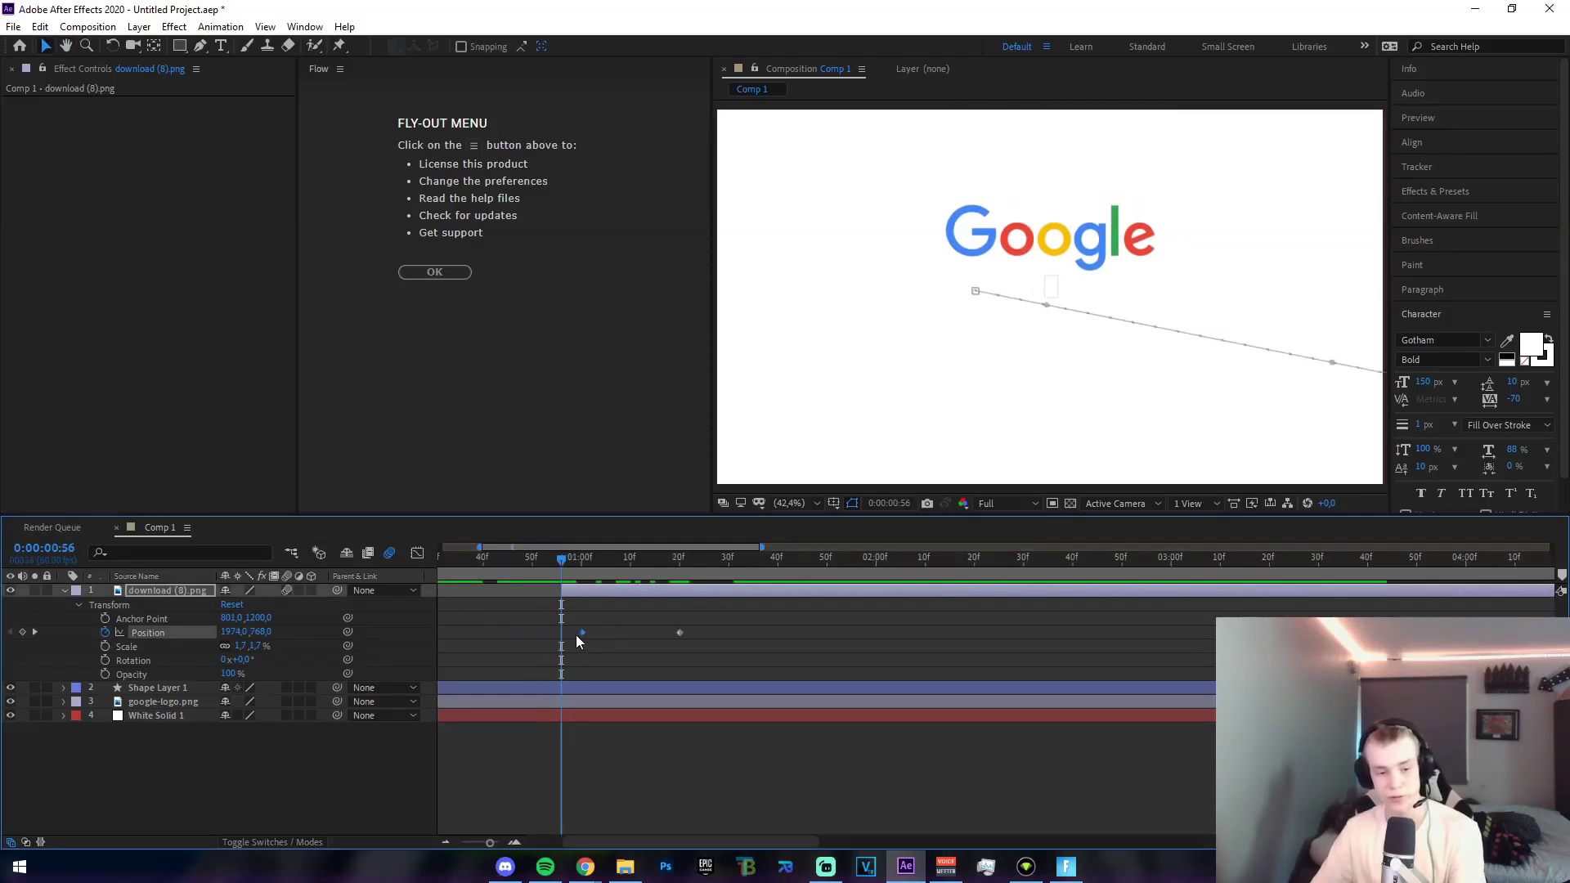
Apply Easy Ease to both position keyframes of the cursor layer.
key("minus")
key("minus")
left_click(655, 636)
left_click(583, 634)
right_click(583, 634)
mouse_move(678, 835)
left_click(850, 728)
mouse_move(501, 868)
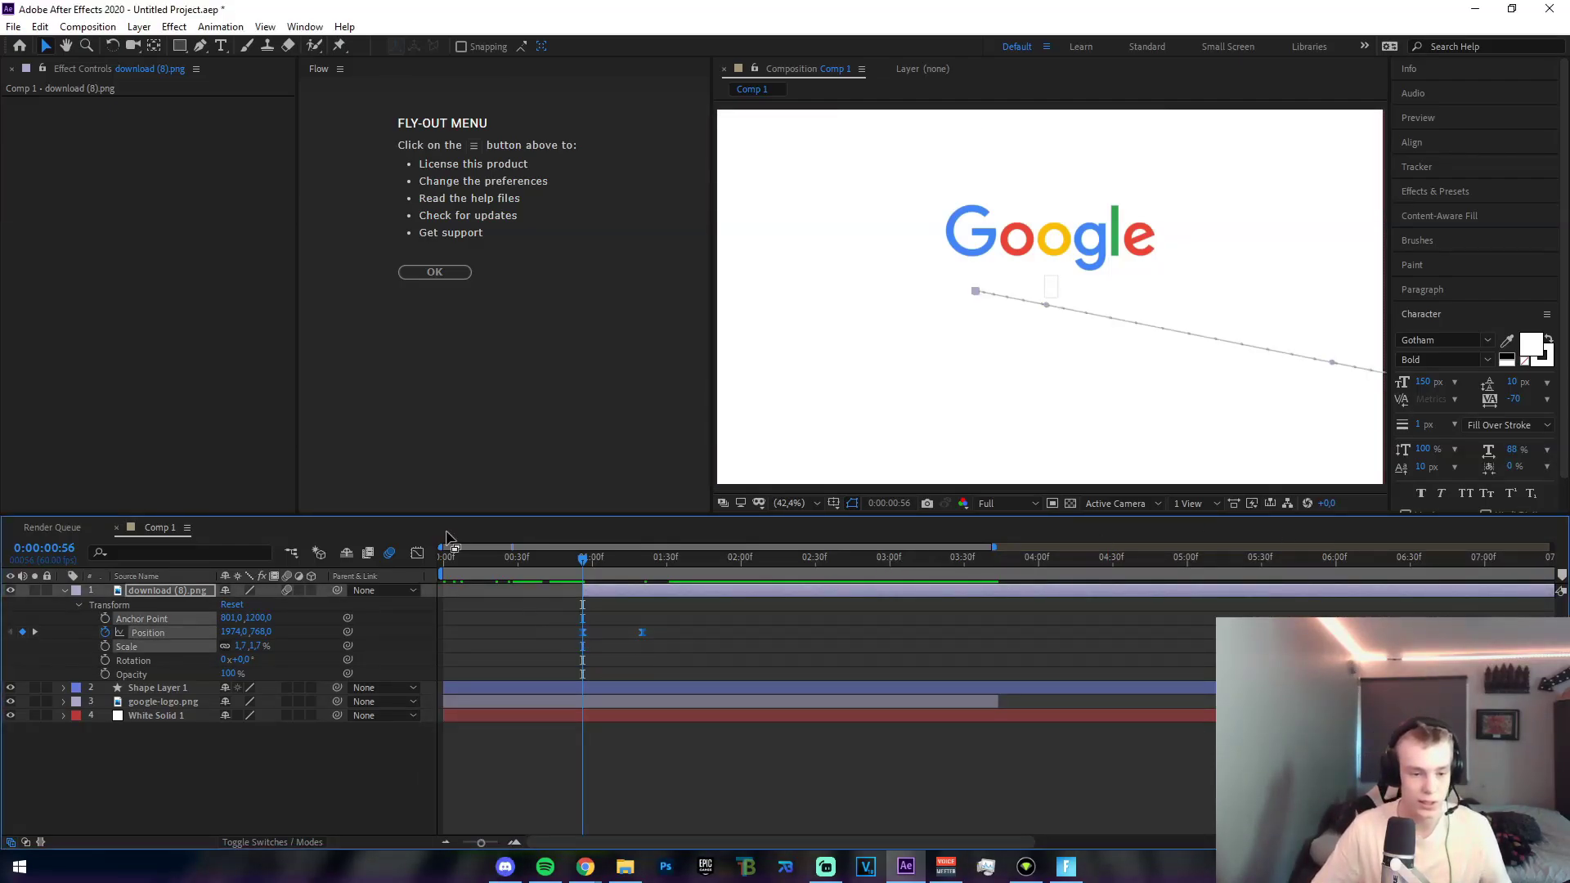
Examine the cursor's eased position curve in the Graph Editor and return to the layer bars.
left_click(417, 553)
left_click(341, 721)
left_click(161, 634)
scroll(560, 652, "up", 3)
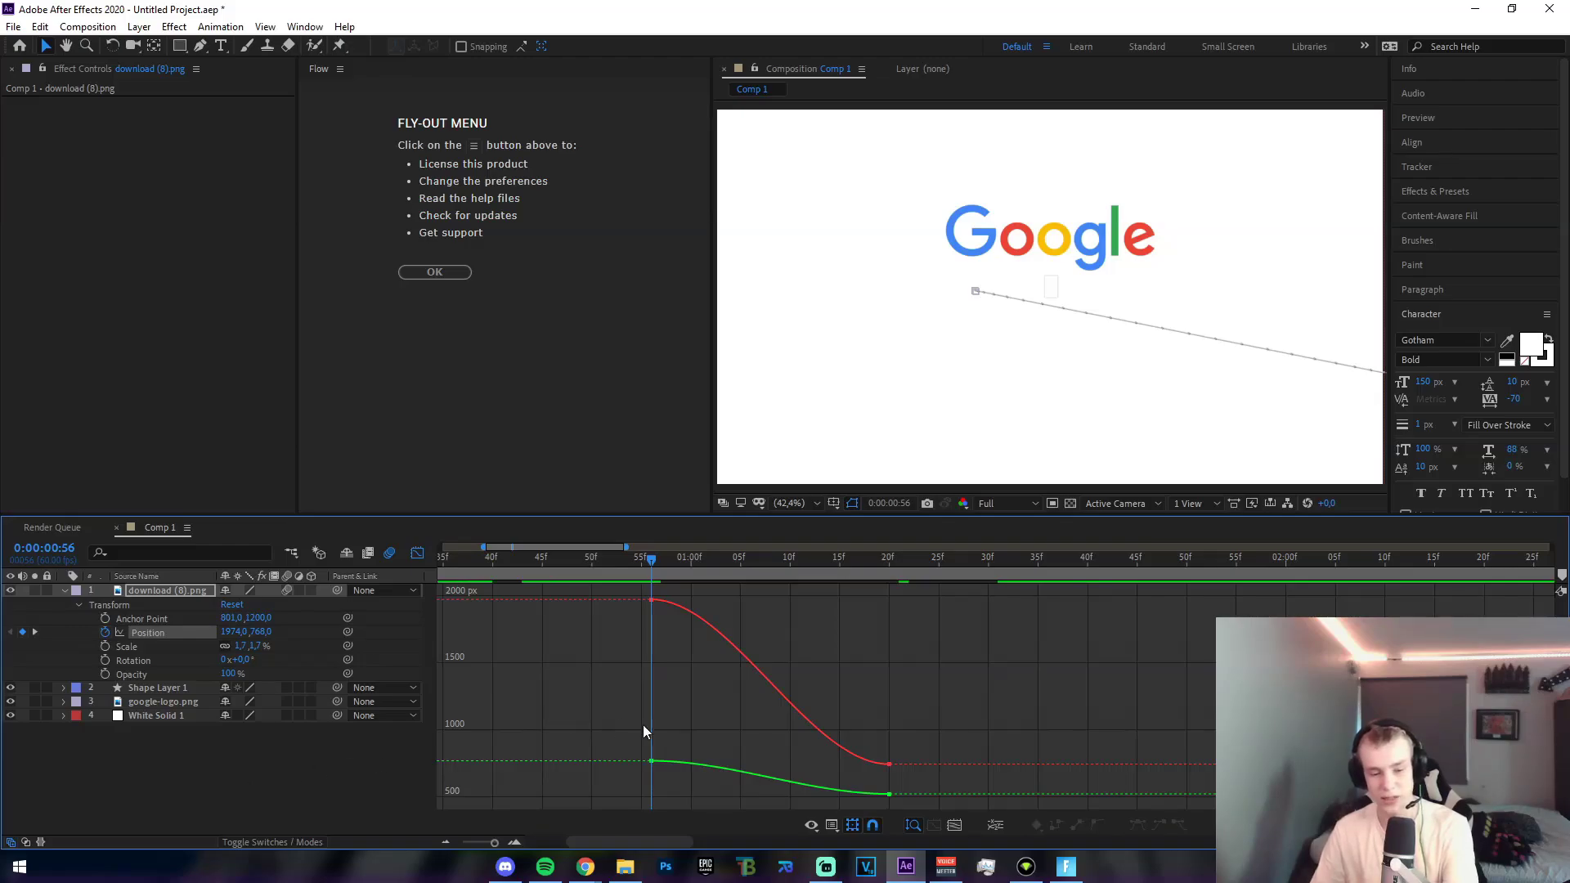
left_click(417, 554)
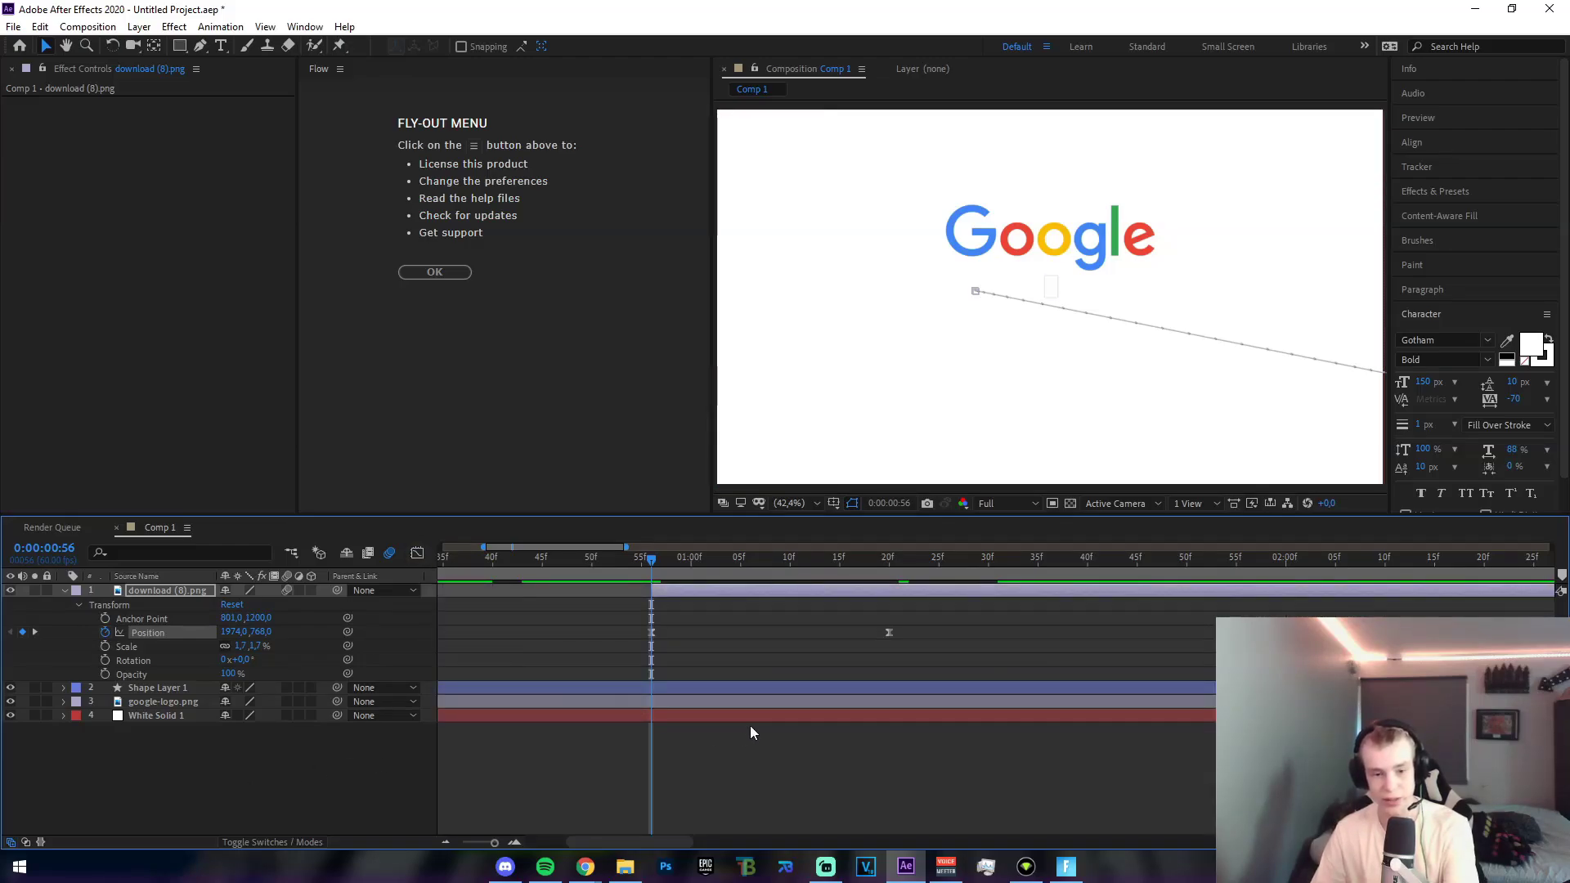
Show the full timeline and play the animation with the eased cursor movement from the start.
scroll(645, 758, "down", 3)
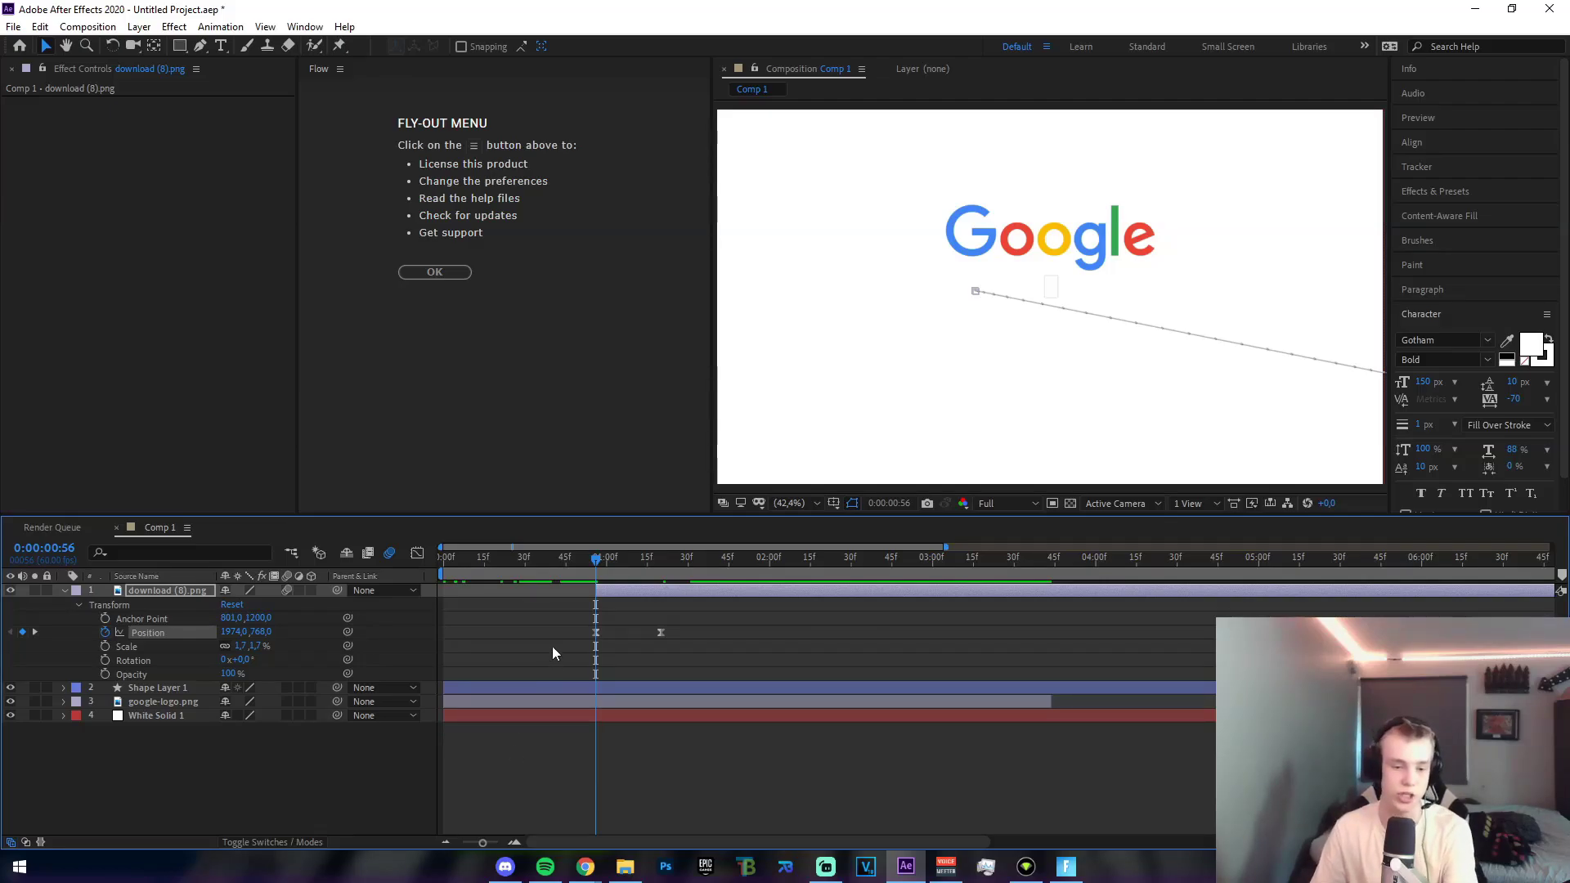
scroll(551, 651, "down", 2)
scroll(546, 628, "down", 1)
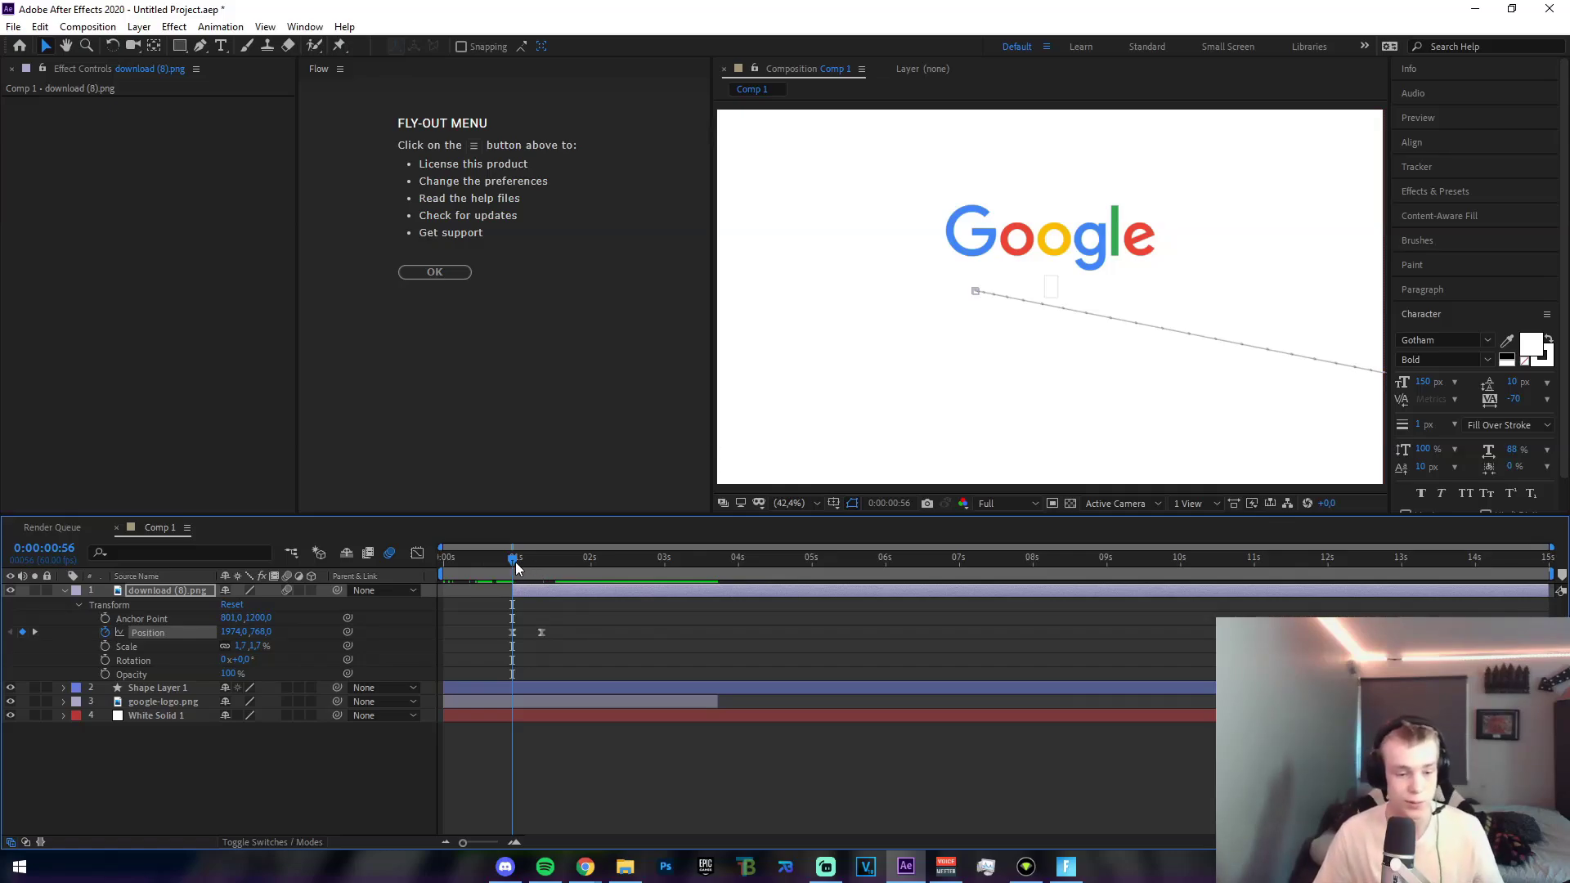
left_click_drag(516, 568, 358, 564)
key("space")
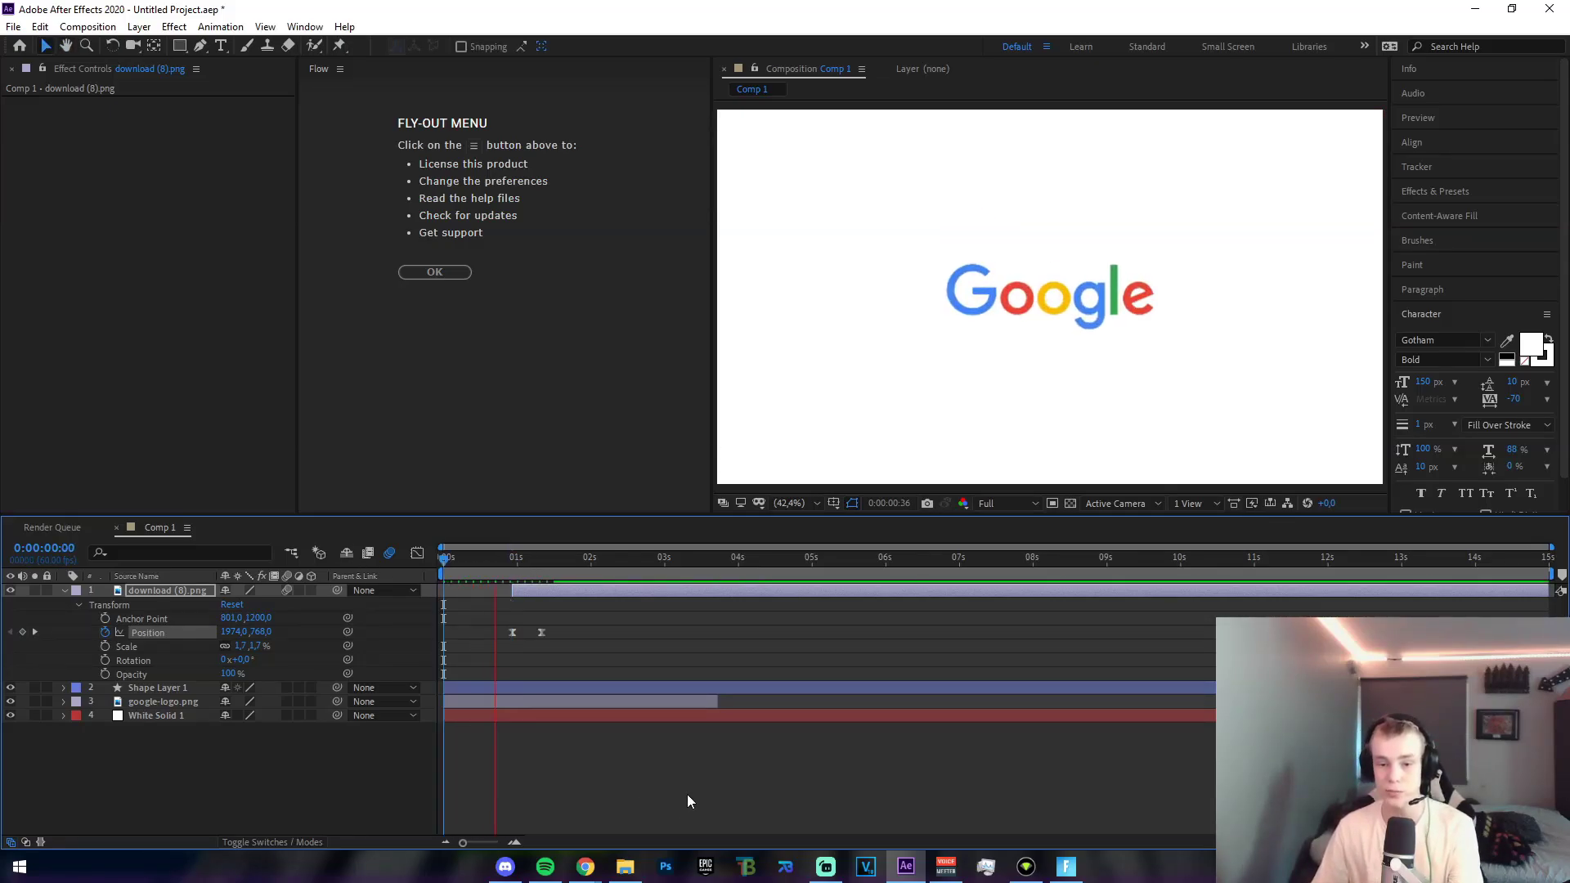
Turn off motion blur for the cursor layer and play the animation again from the start.
left_click_drag(587, 566, 539, 566)
left_click(287, 590)
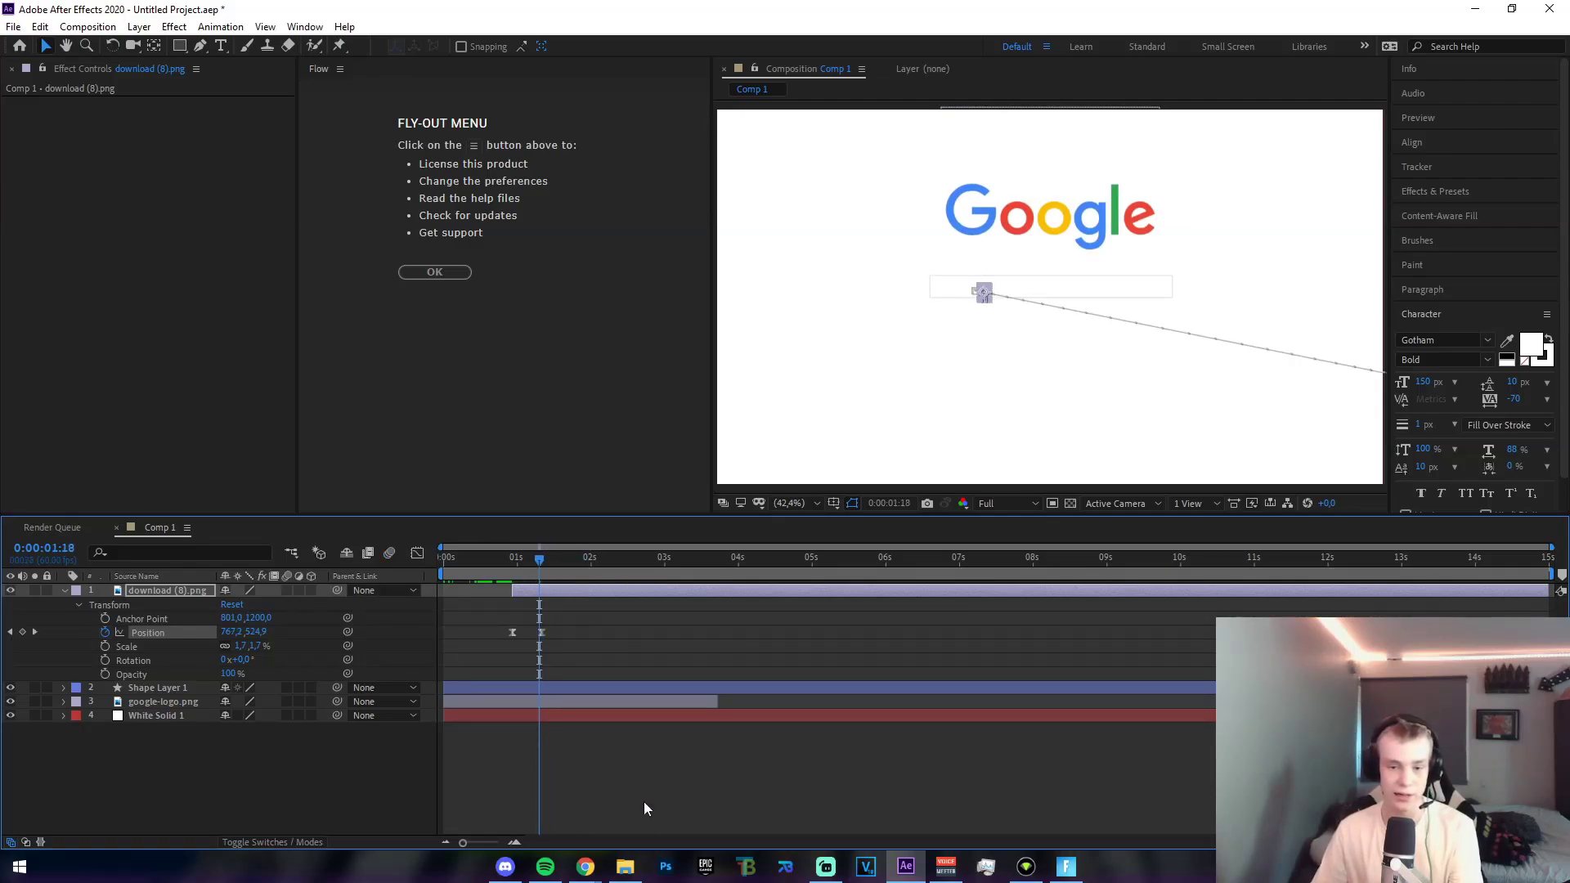
key("space")
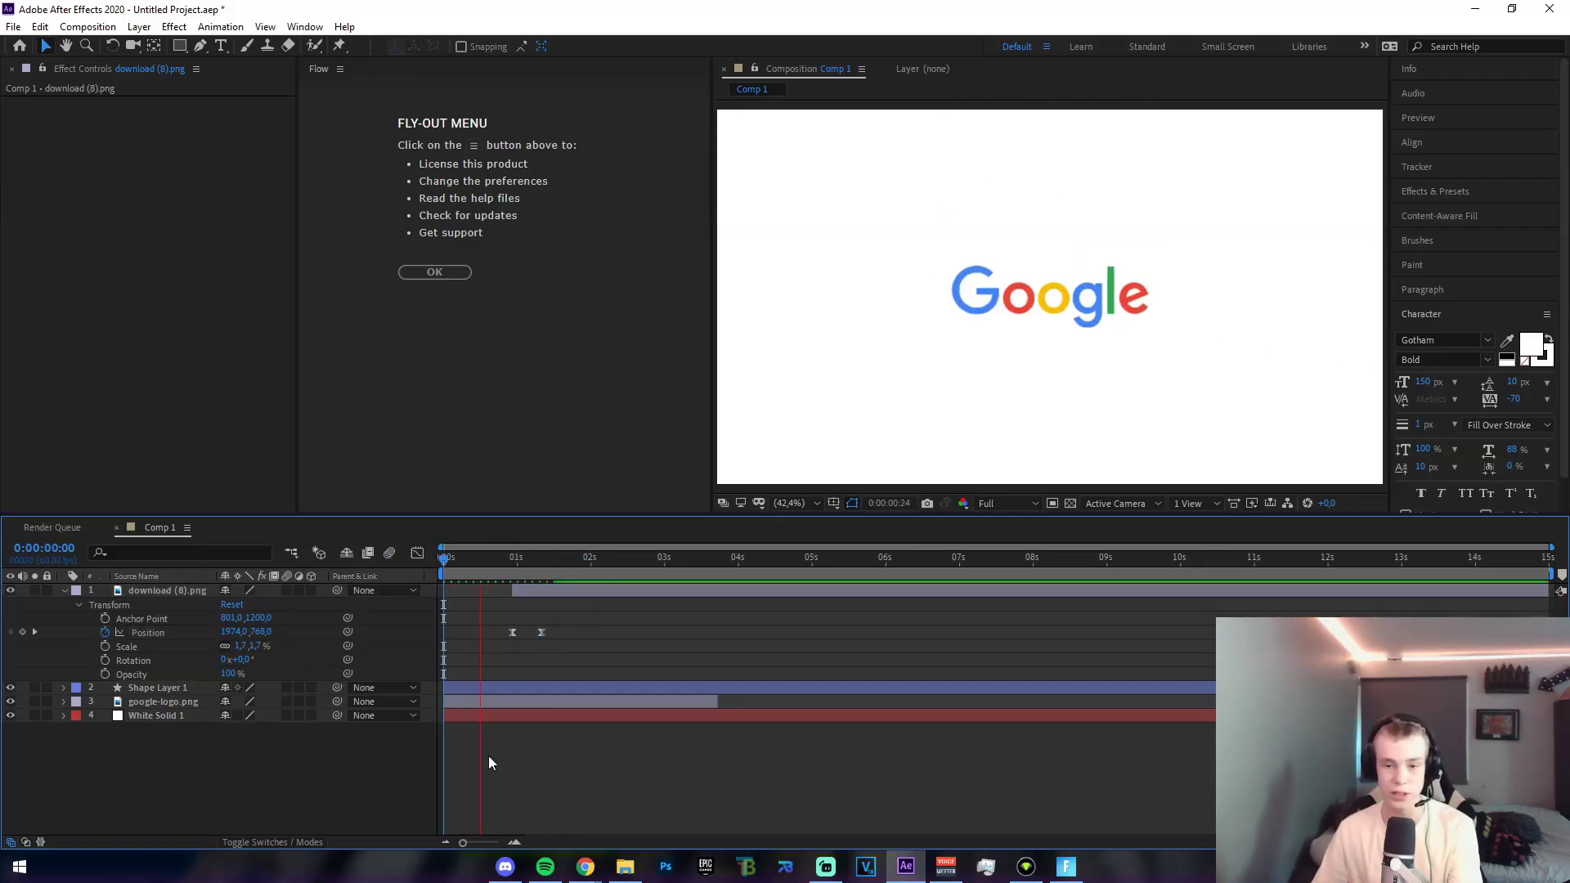
key("space")
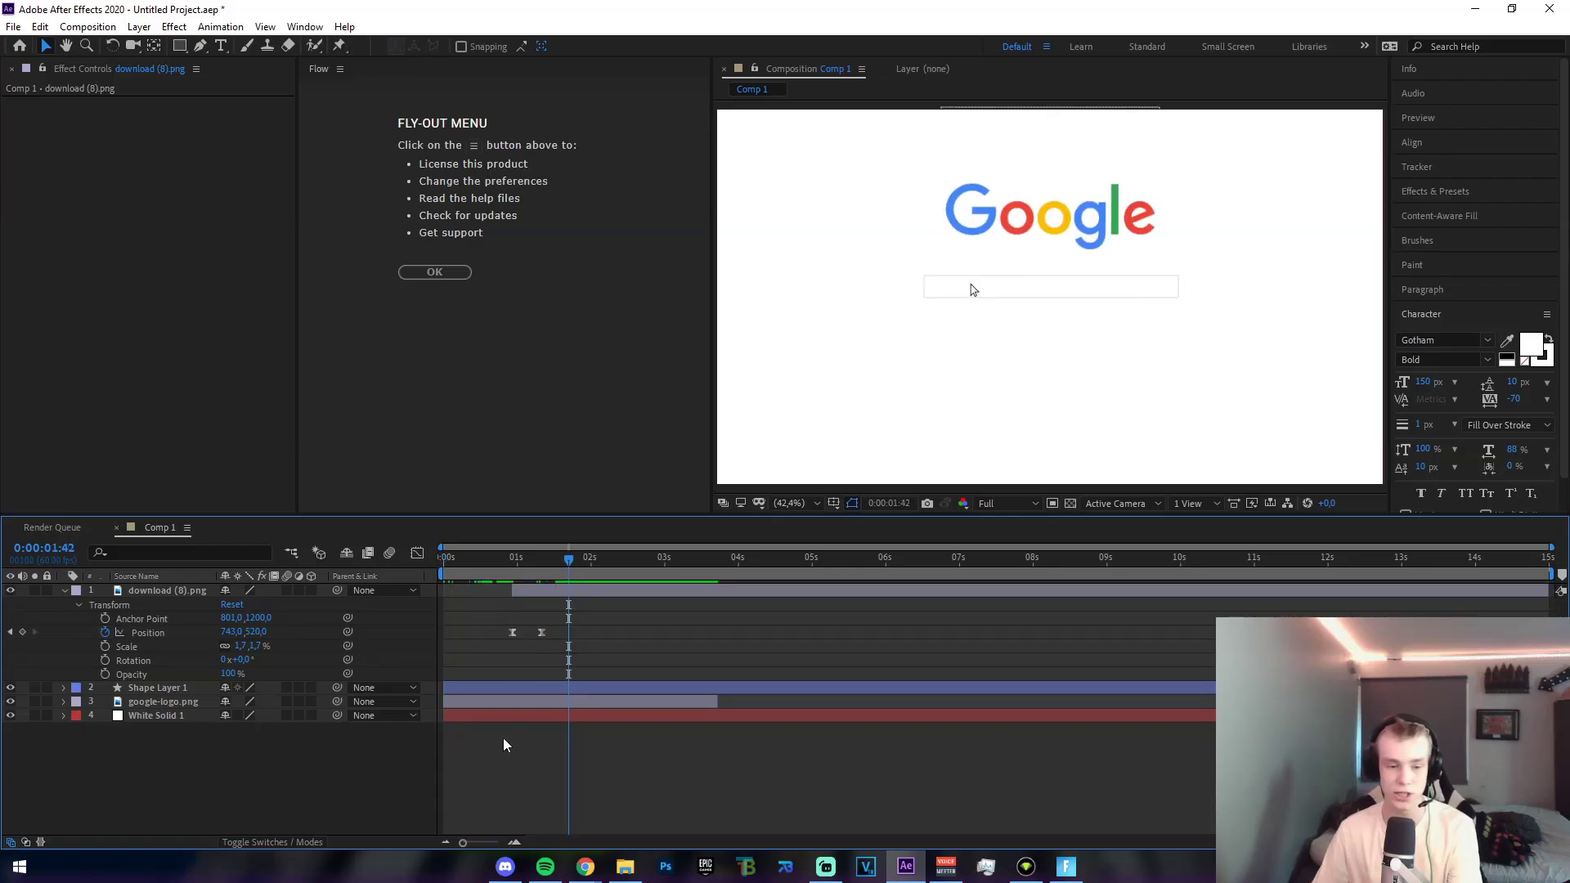
Replay the animation from 0:00:00:00 and set the current time to 0:00:01:13.
left_click_drag(573, 558, 443, 572)
key("space")
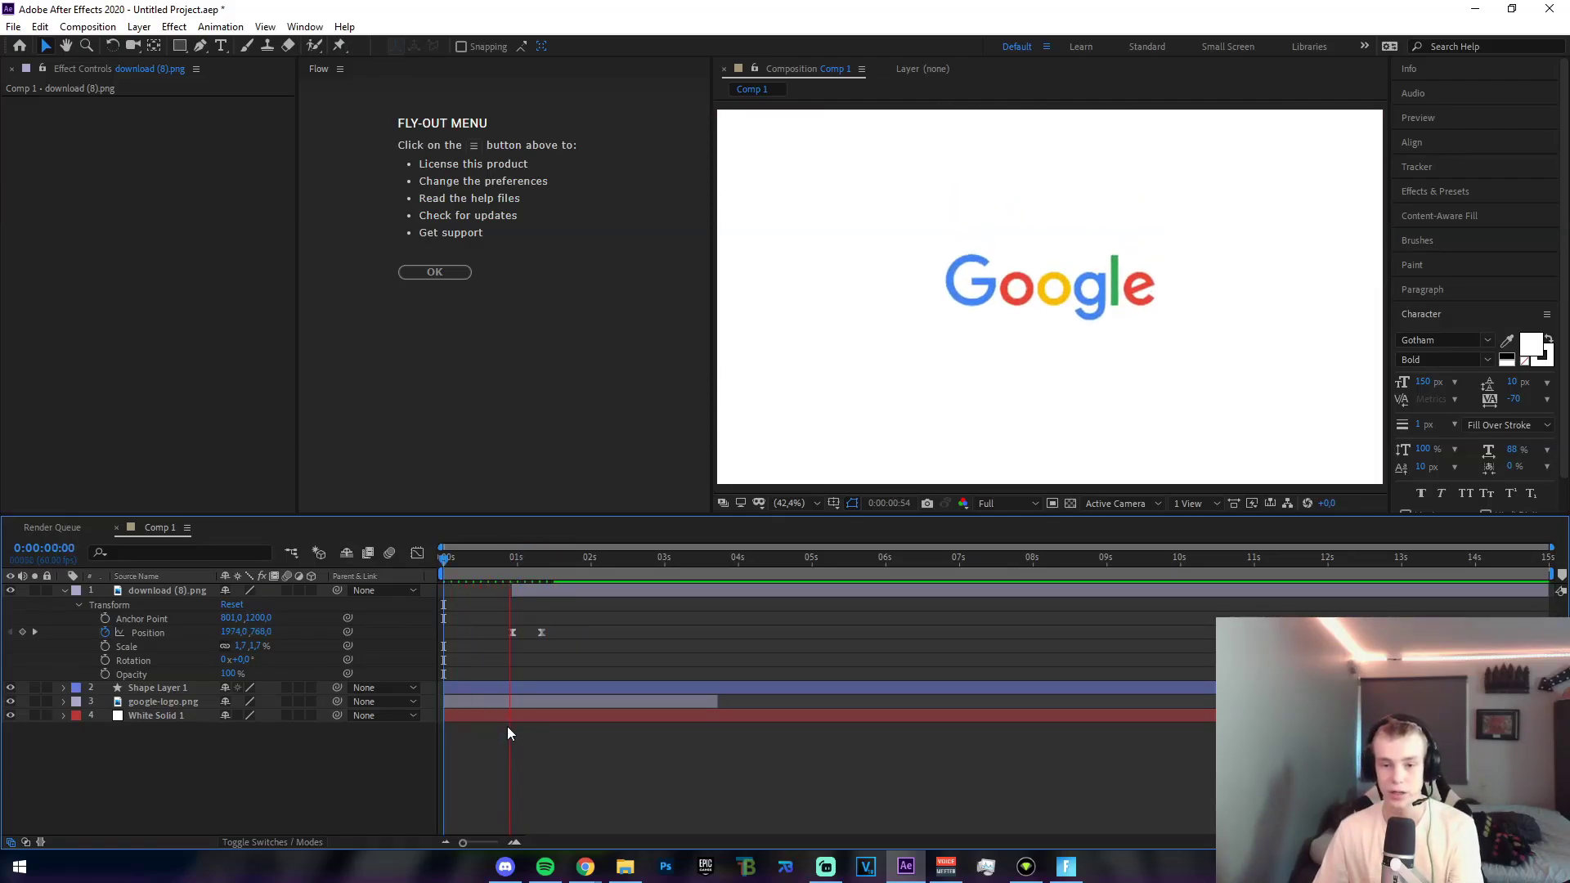
key("space")
left_click_drag(569, 571, 534, 562)
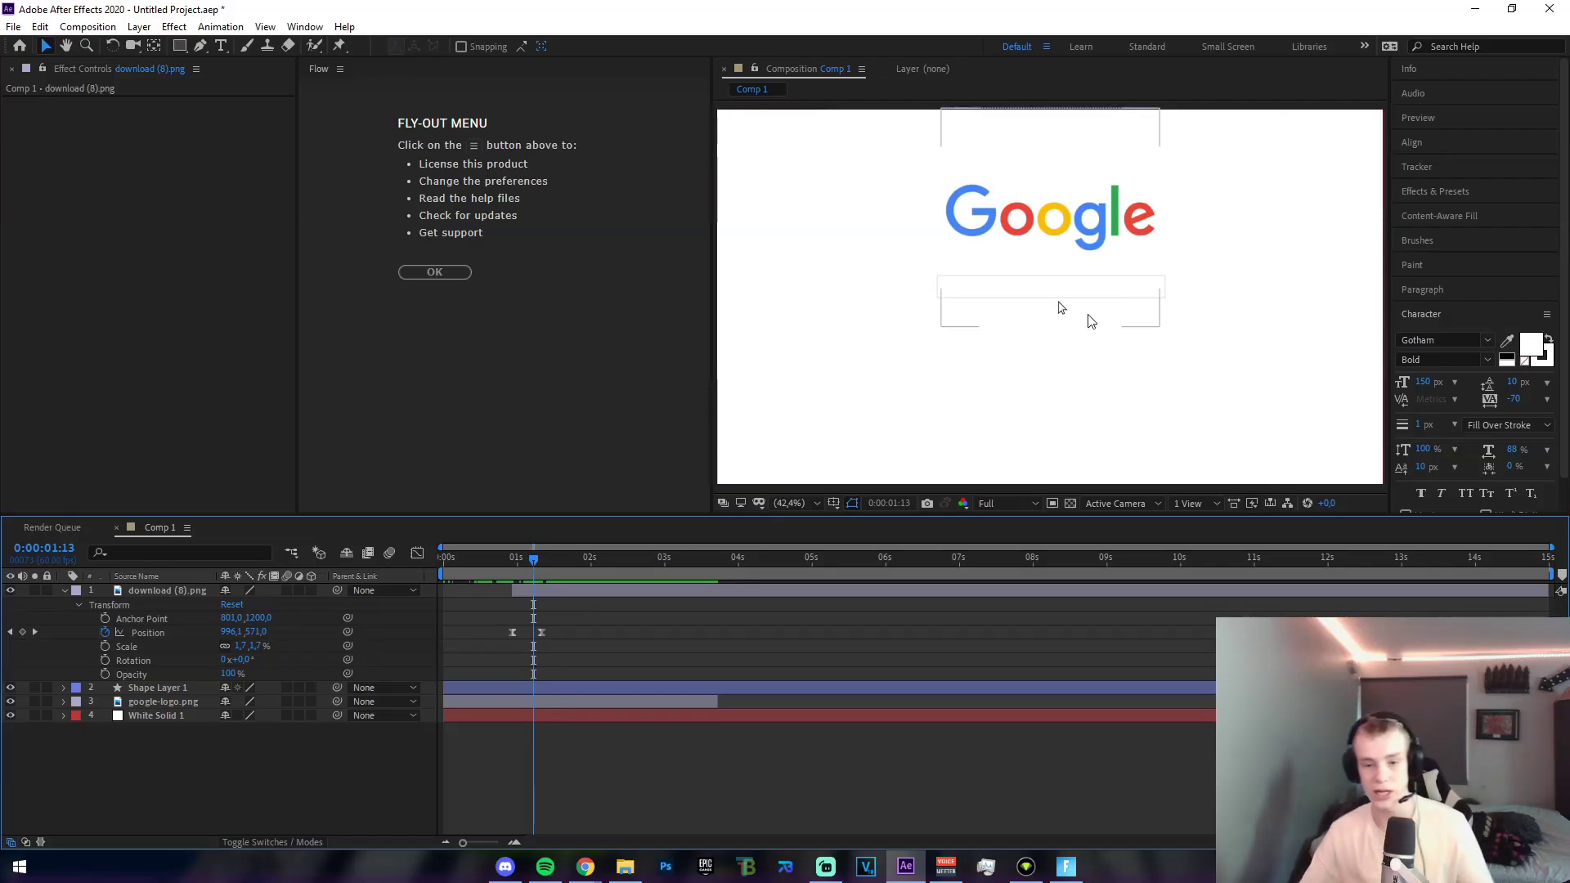
Search the effects for "dropsha" and apply S_DropShadow to the search bar's Shape Layer 1.
left_click(1445, 197)
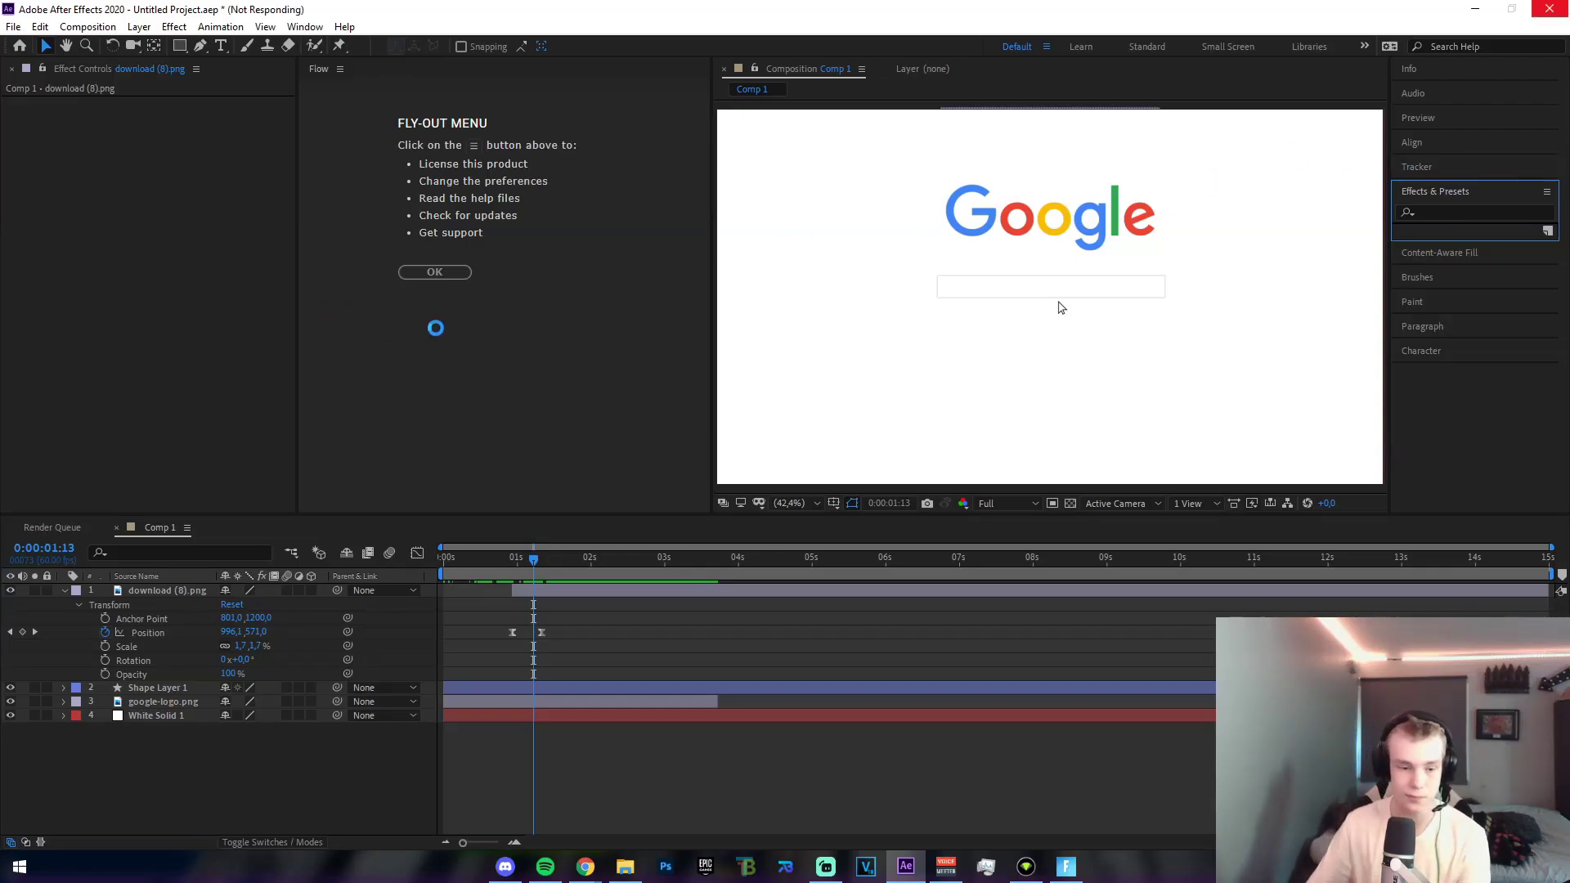
type("dropsha")
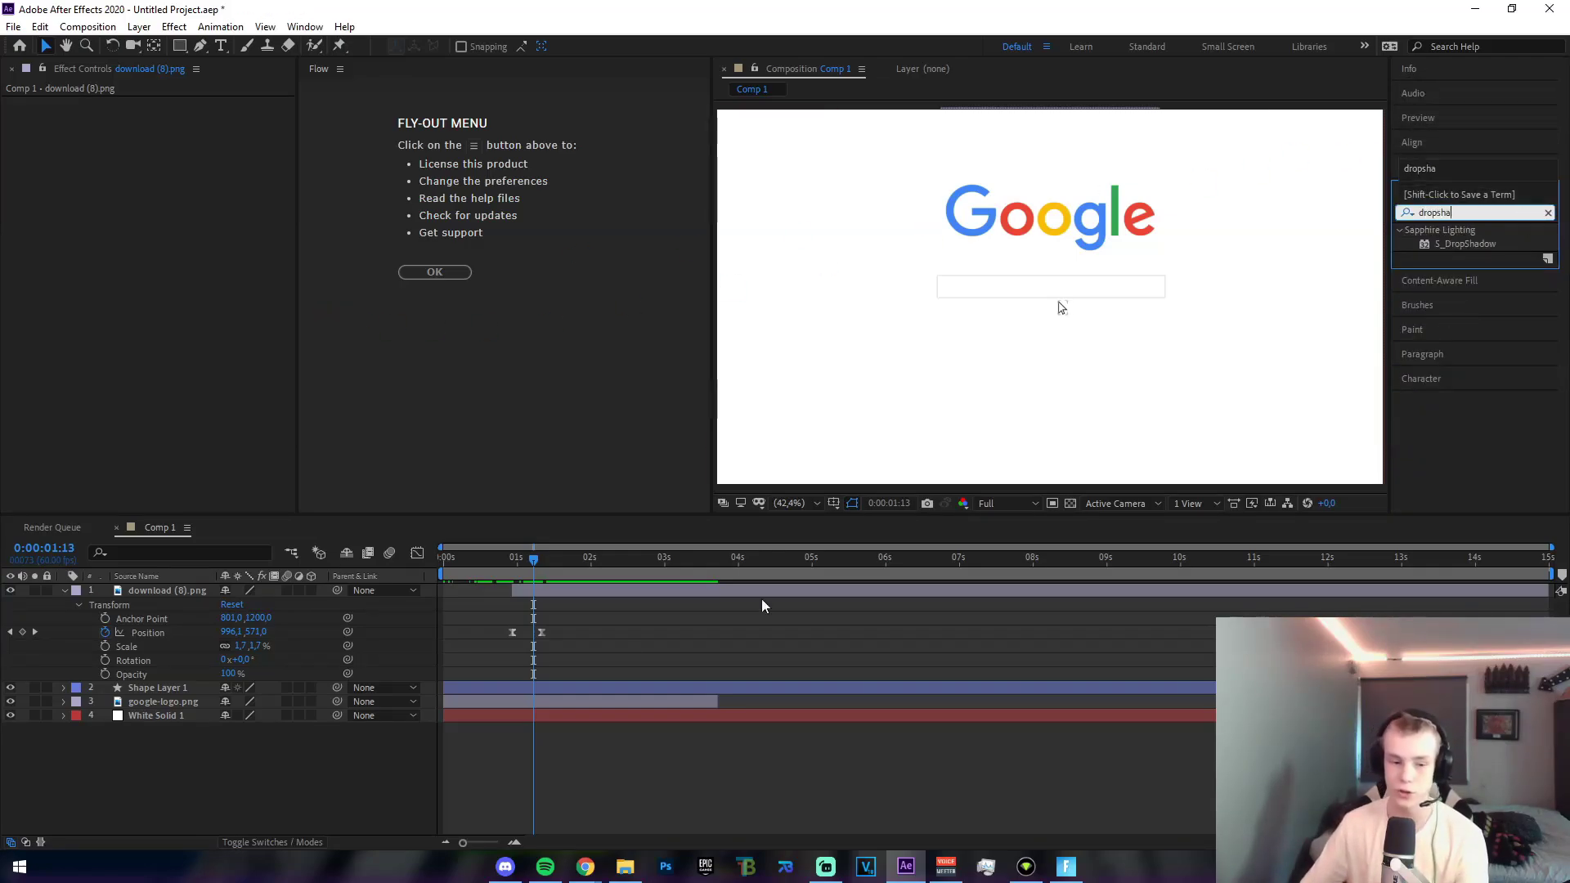
left_click(456, 767)
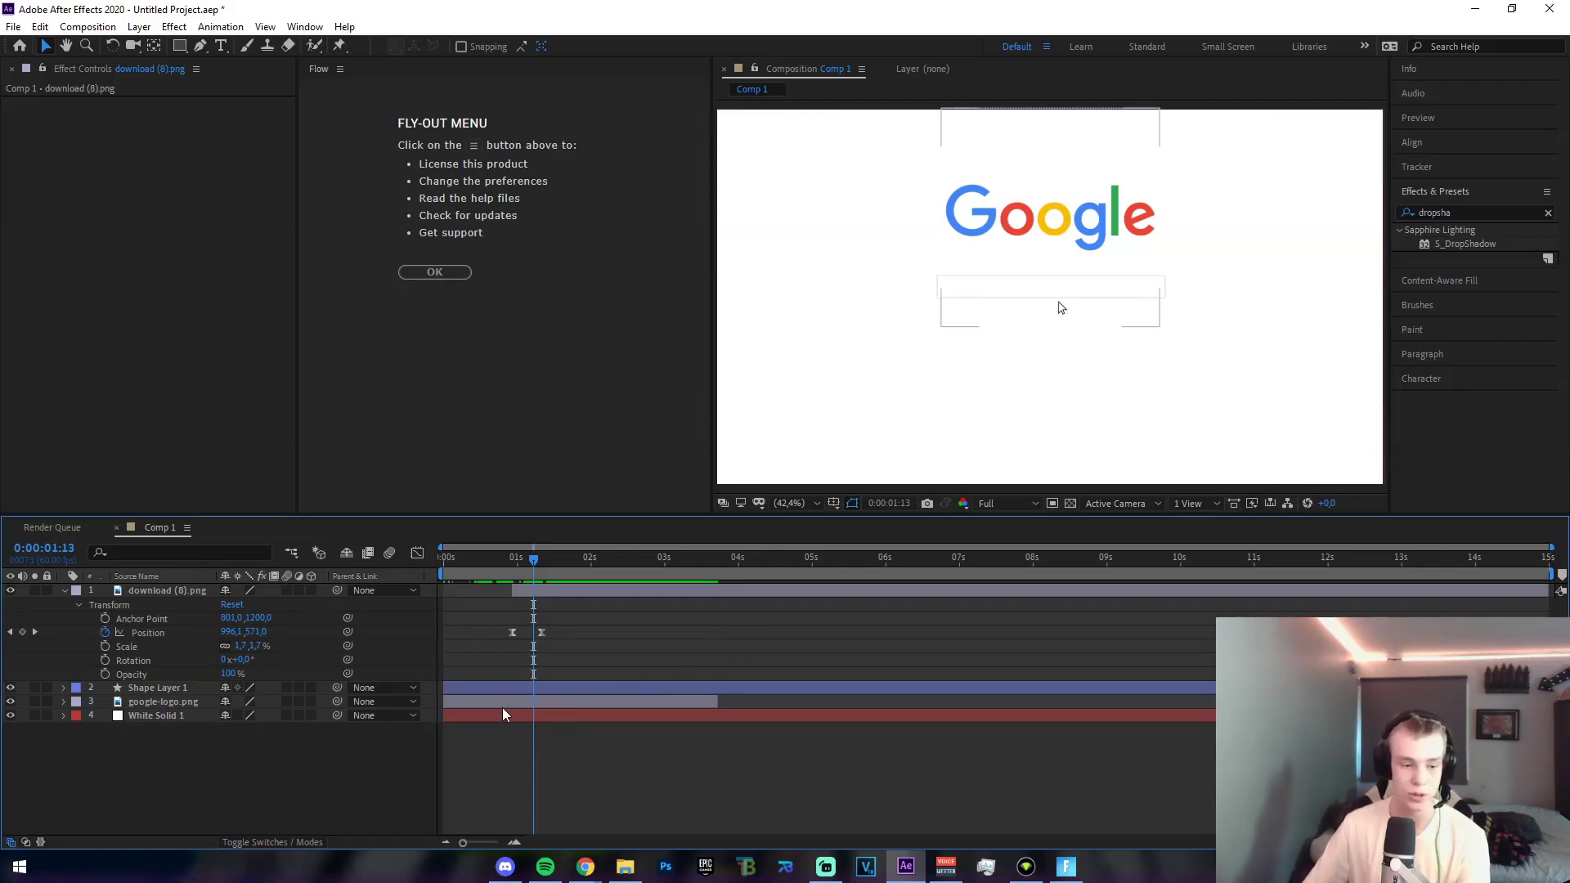
left_click(532, 686)
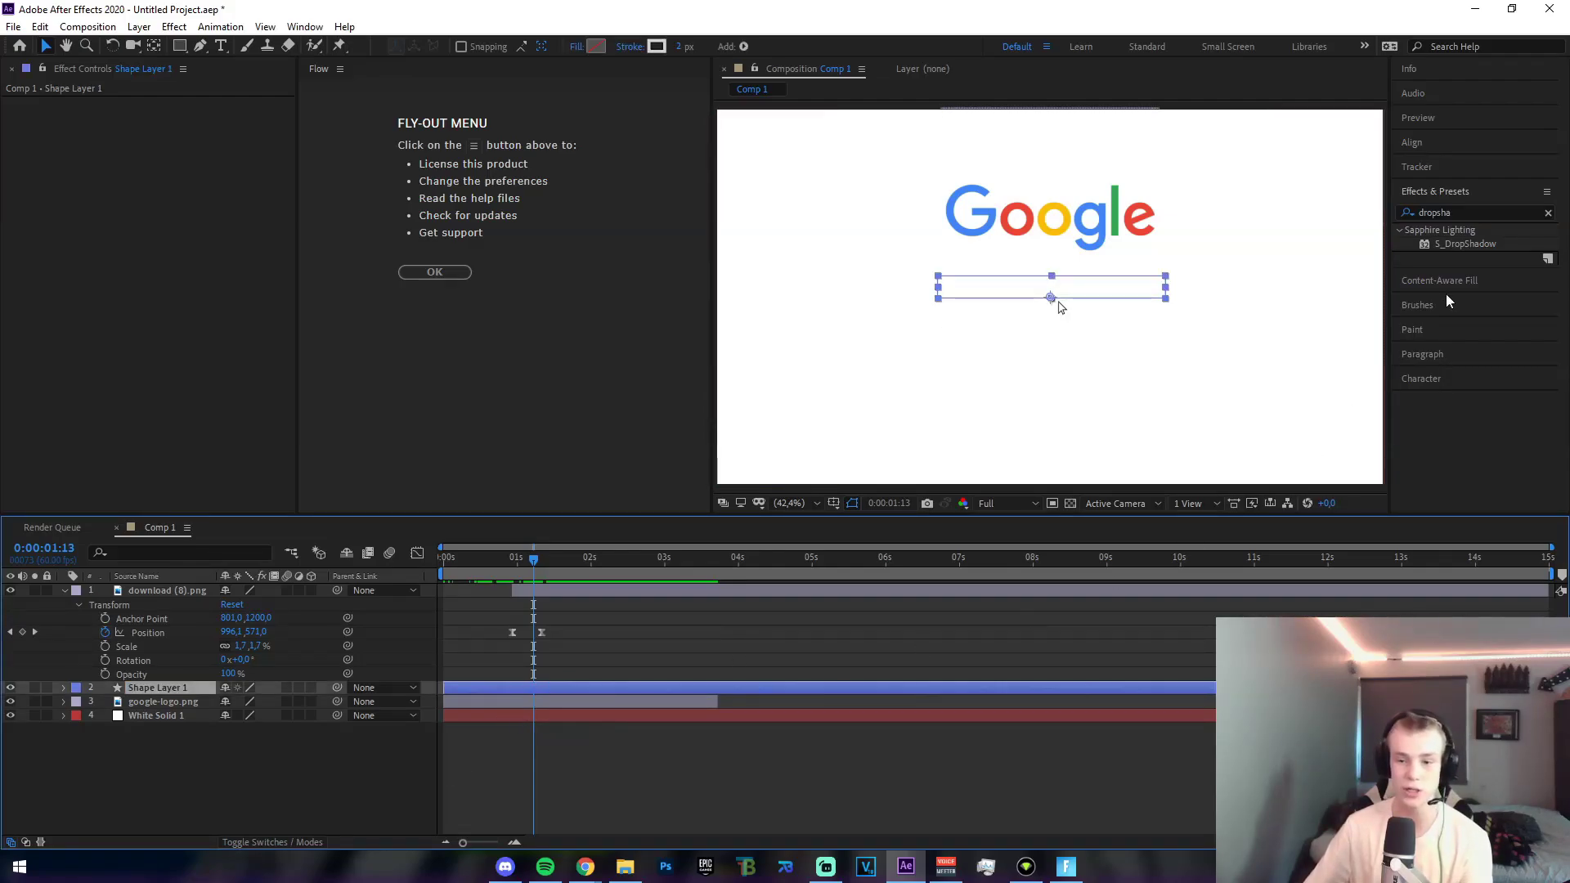
left_click_drag(1455, 250, 561, 694)
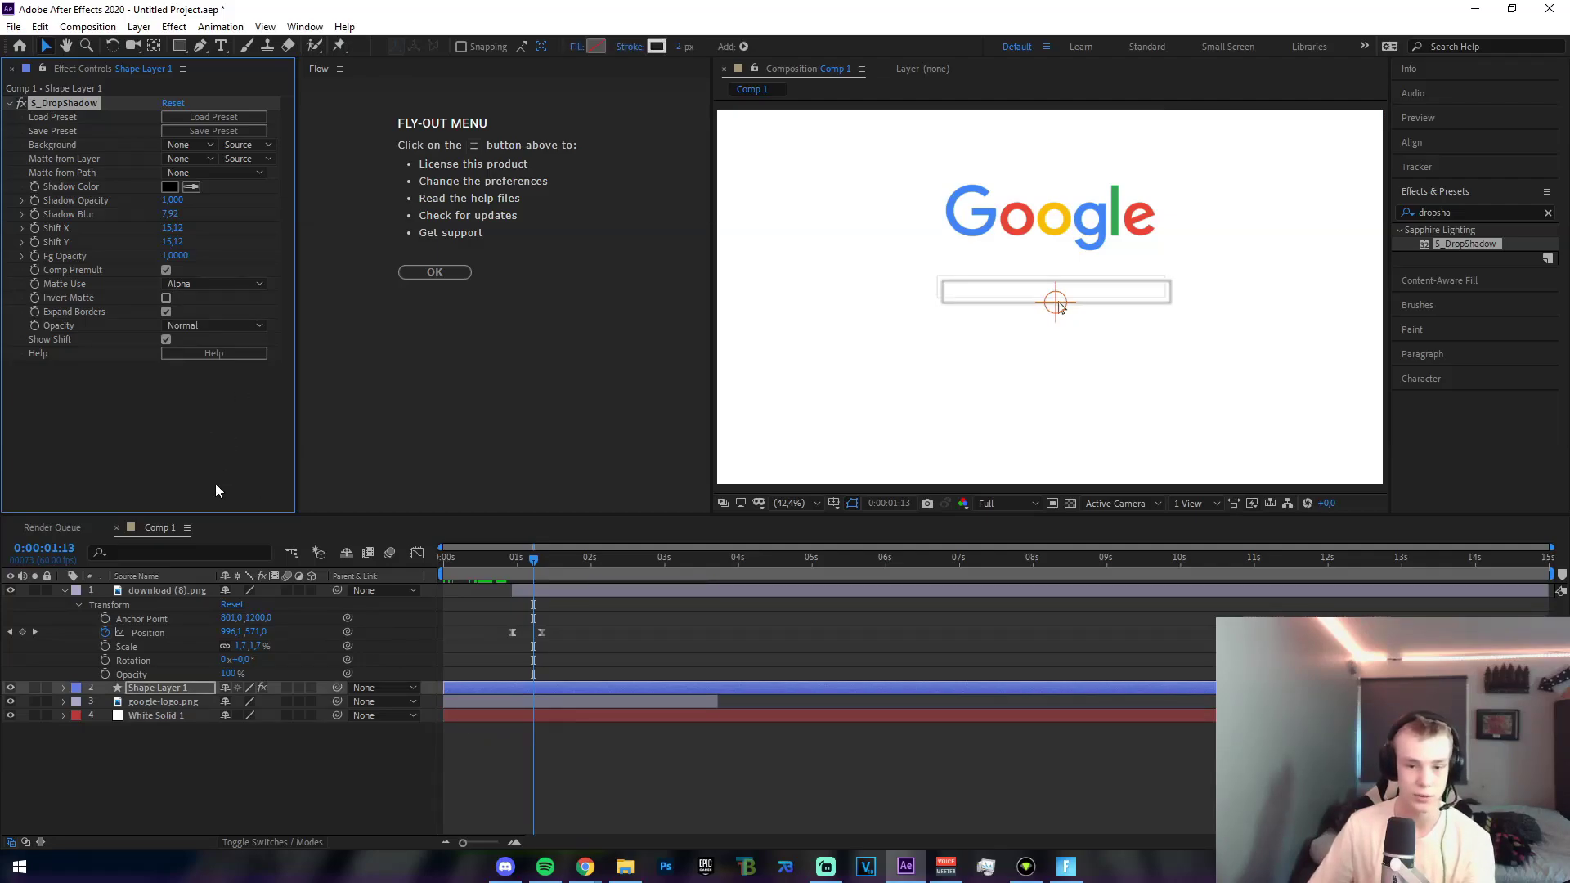
Set both Shift X and Shift Y of the search bar's drop shadow to 0.
left_click(174, 228)
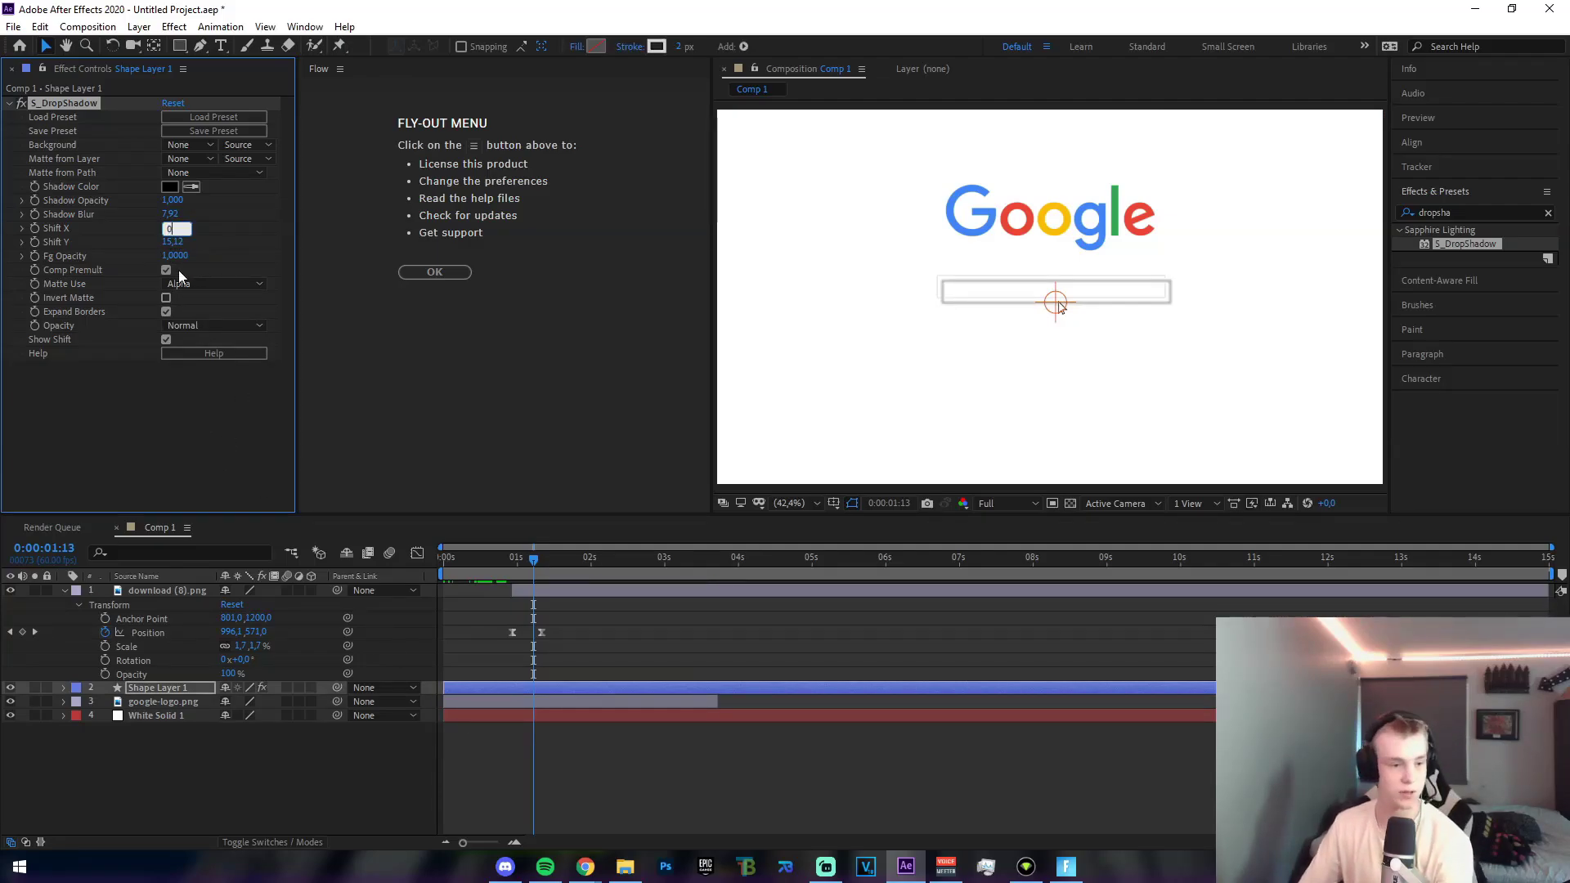
type("0")
key("Return")
type("0")
key("Return")
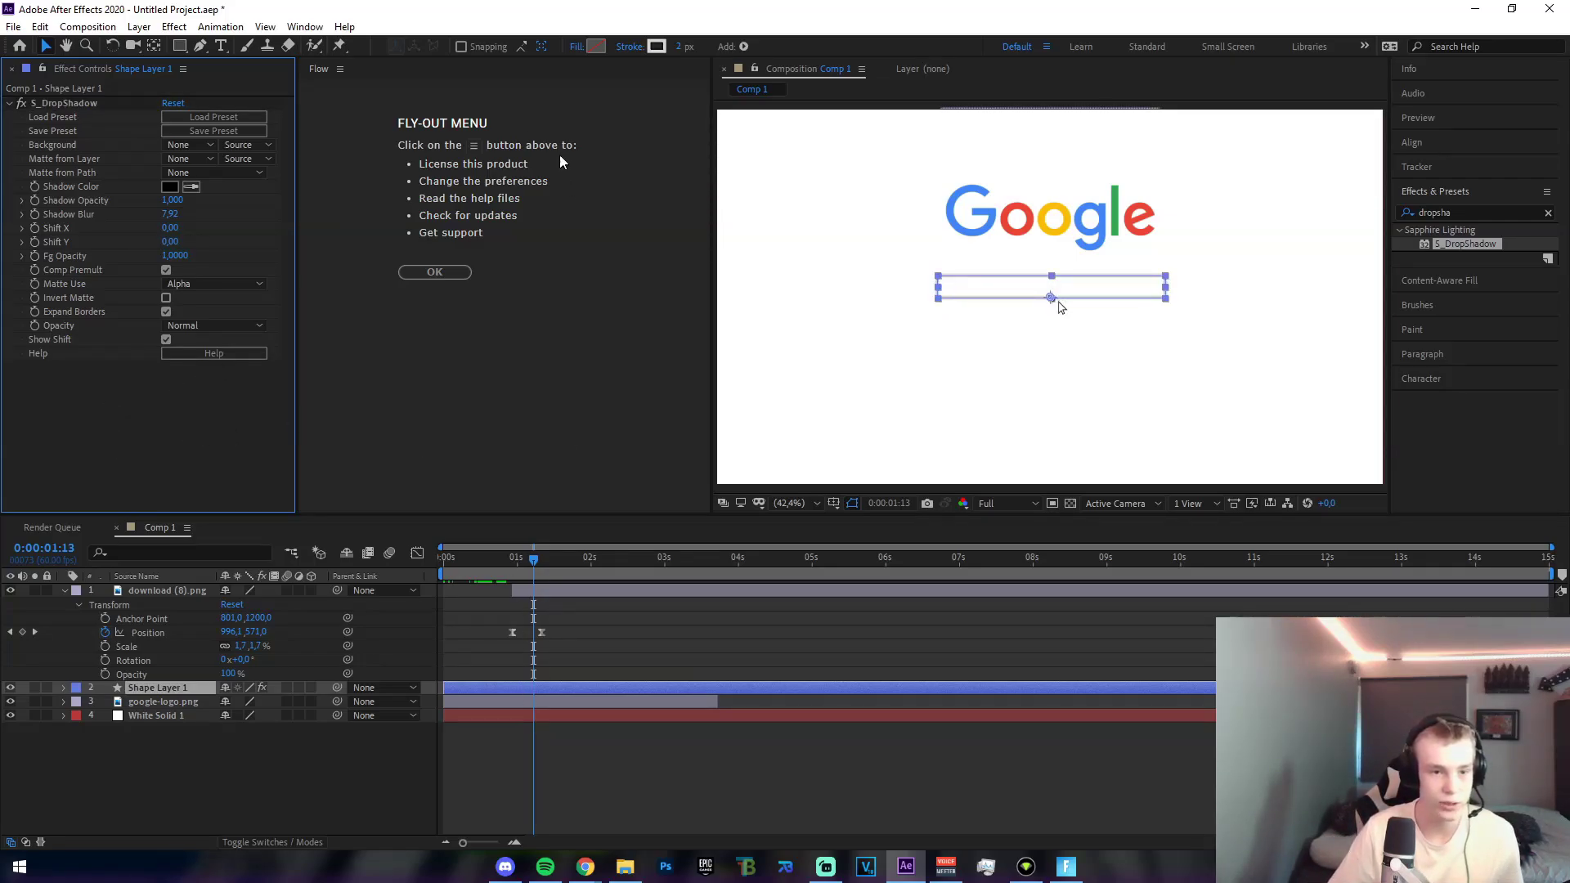
Change the search bar shape's fill to a solid white color.
left_click(579, 48)
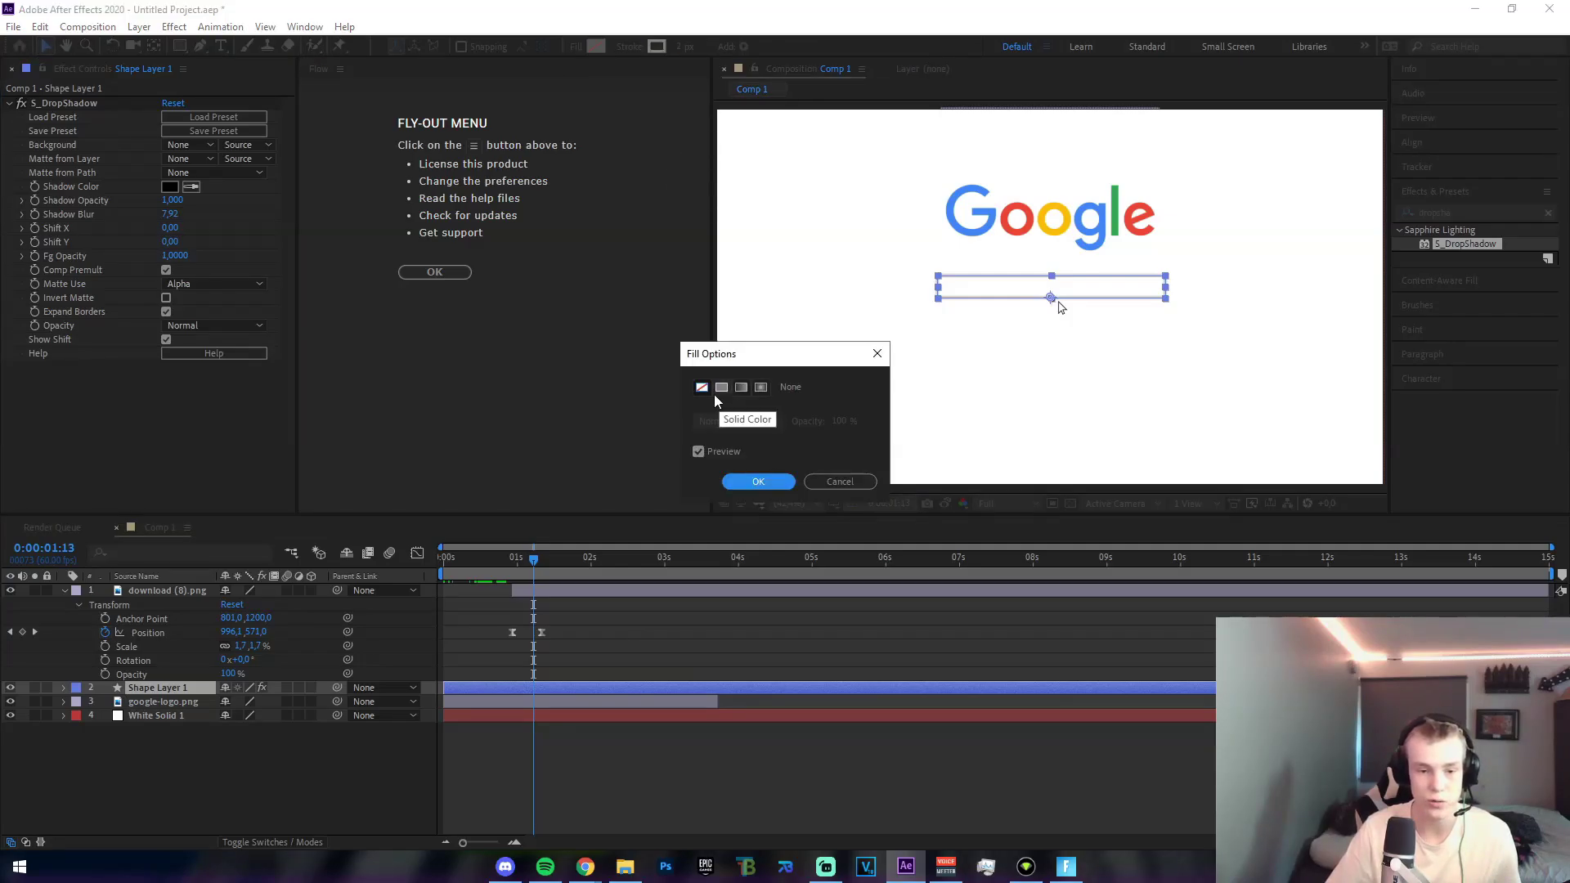
left_click(758, 481)
left_click(1044, 566)
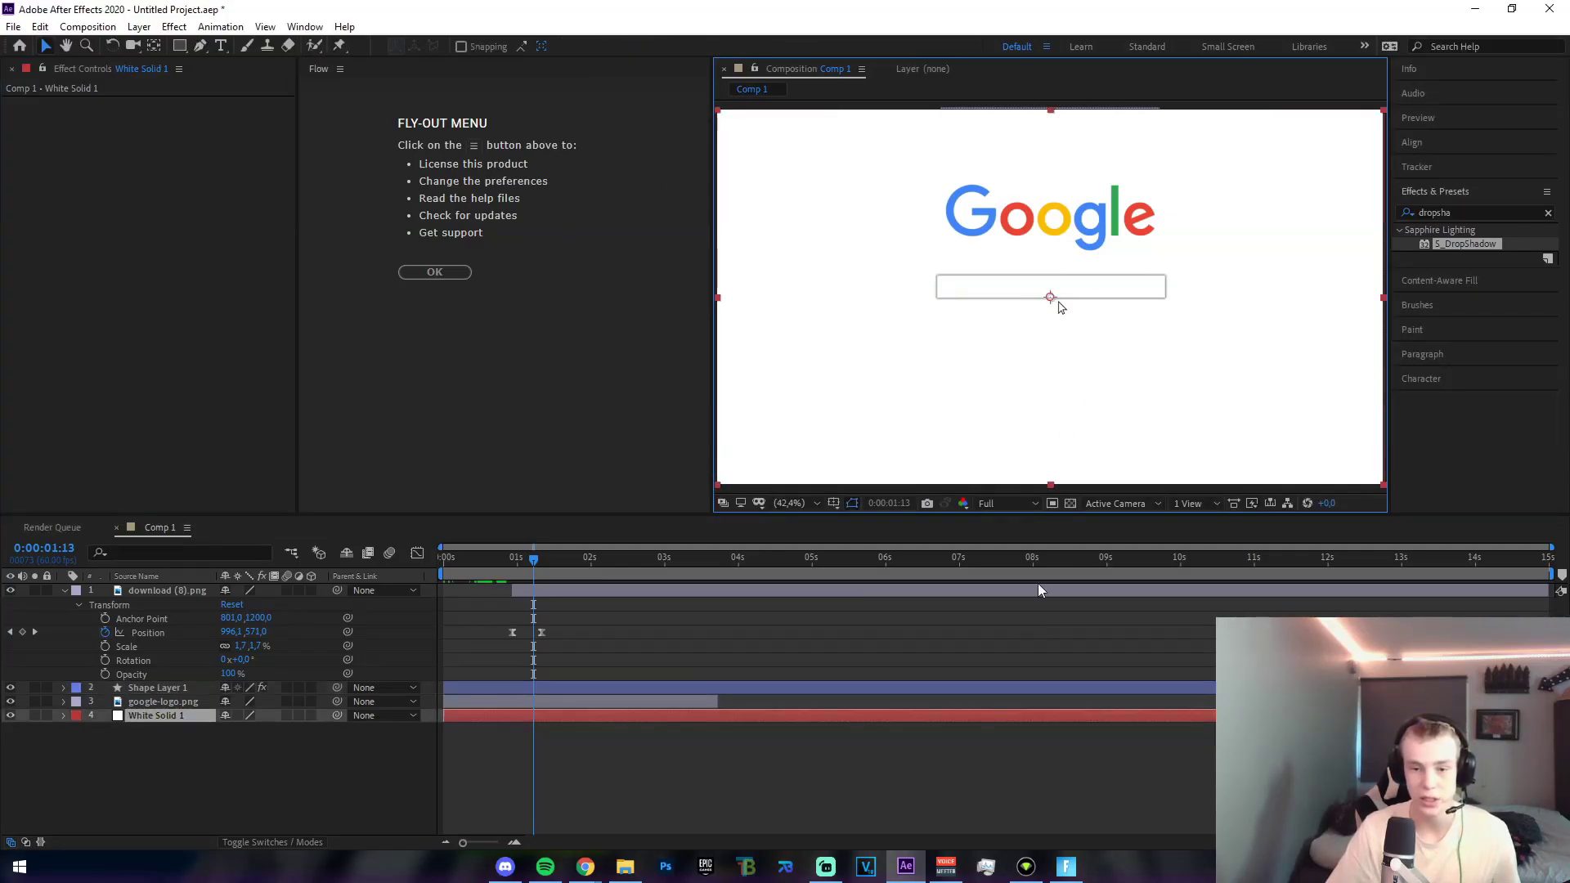
left_click(536, 687)
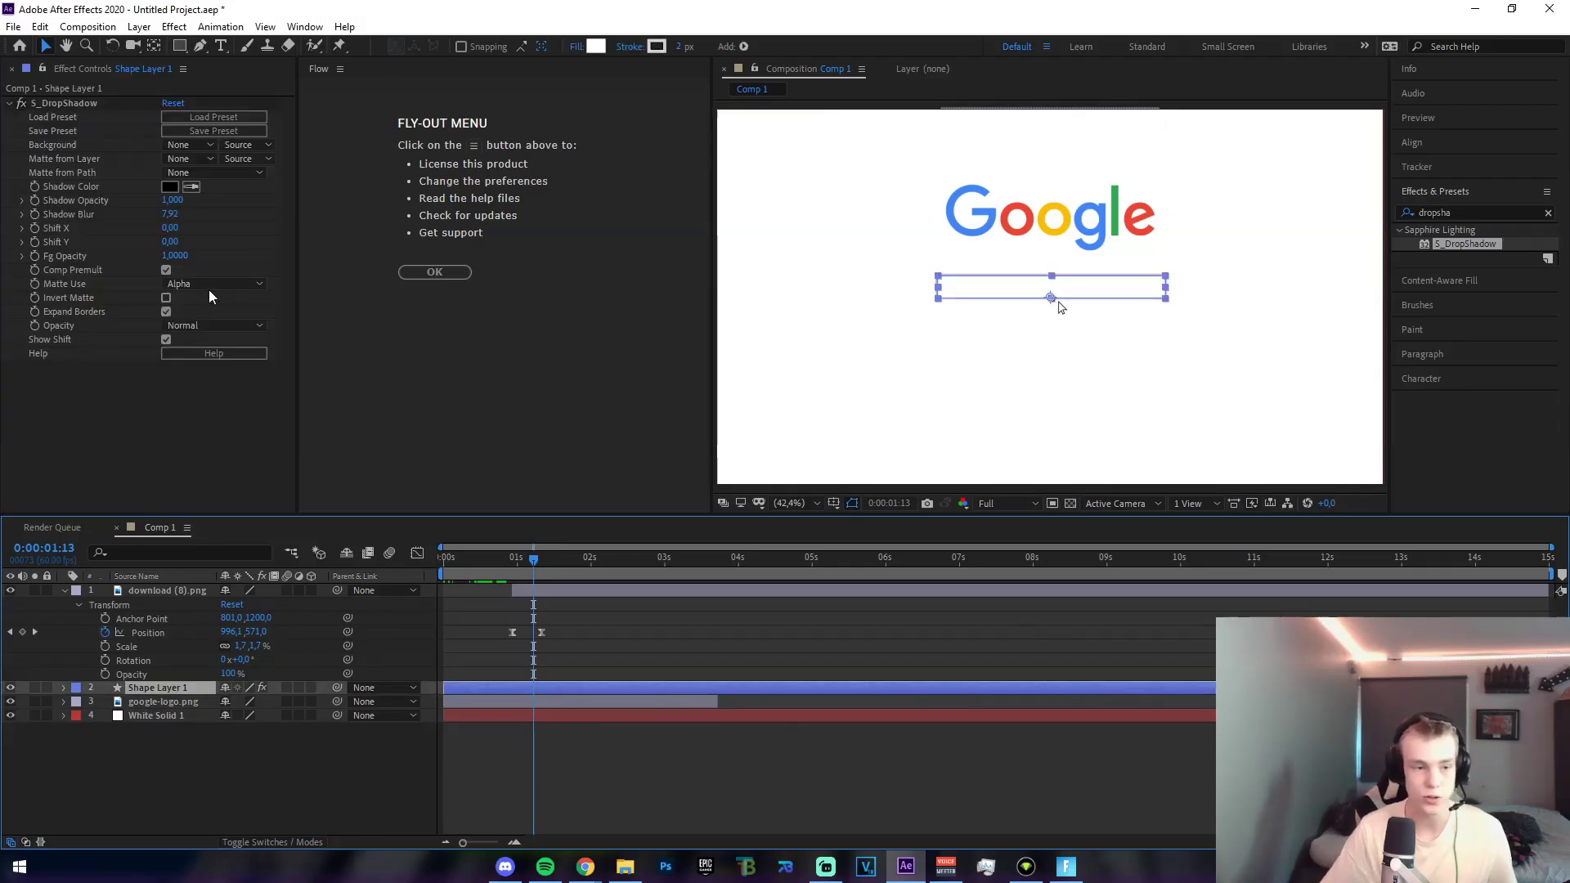
Soften the search bar's drop shadow by setting Shadow Opacity to 0.220 and Shadow Blur to 31.92.
mouse_move(174, 214)
left_mouse_down()
mouse_move(219, 215)
mouse_move(116, 207)
mouse_move(166, 216)
mouse_move(184, 201)
left_mouse_up()
left_click(165, 324)
left_click(123, 441)
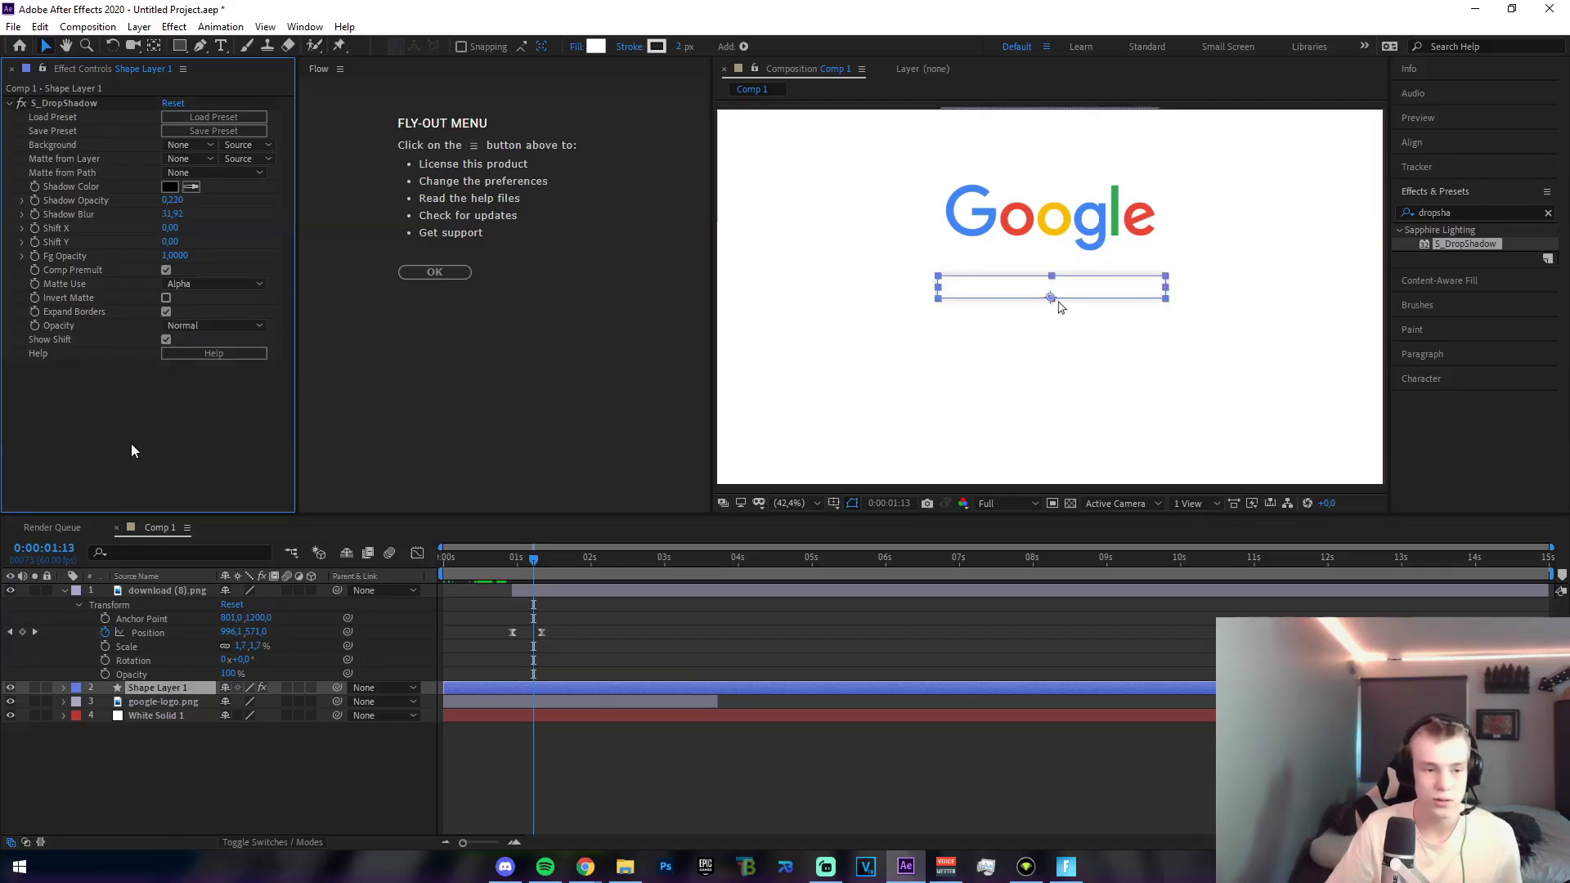
left_click(963, 434)
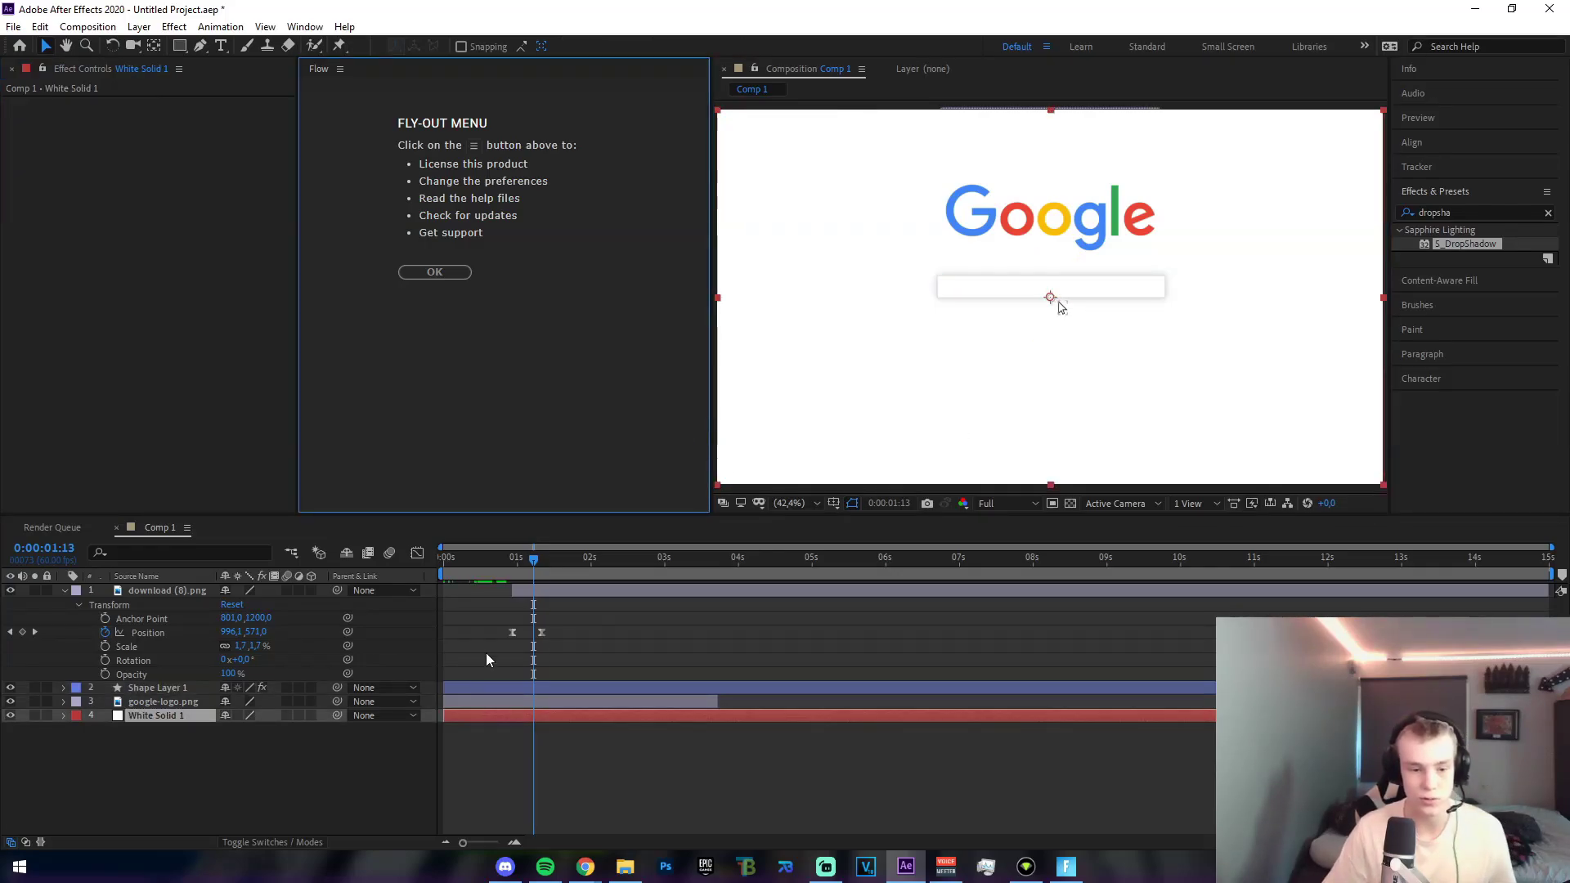
Keyframe the search bar's Shadow Opacity to rise from 0 at 0:00:01:11 to 0.220 a few frames after it.
left_click(480, 692)
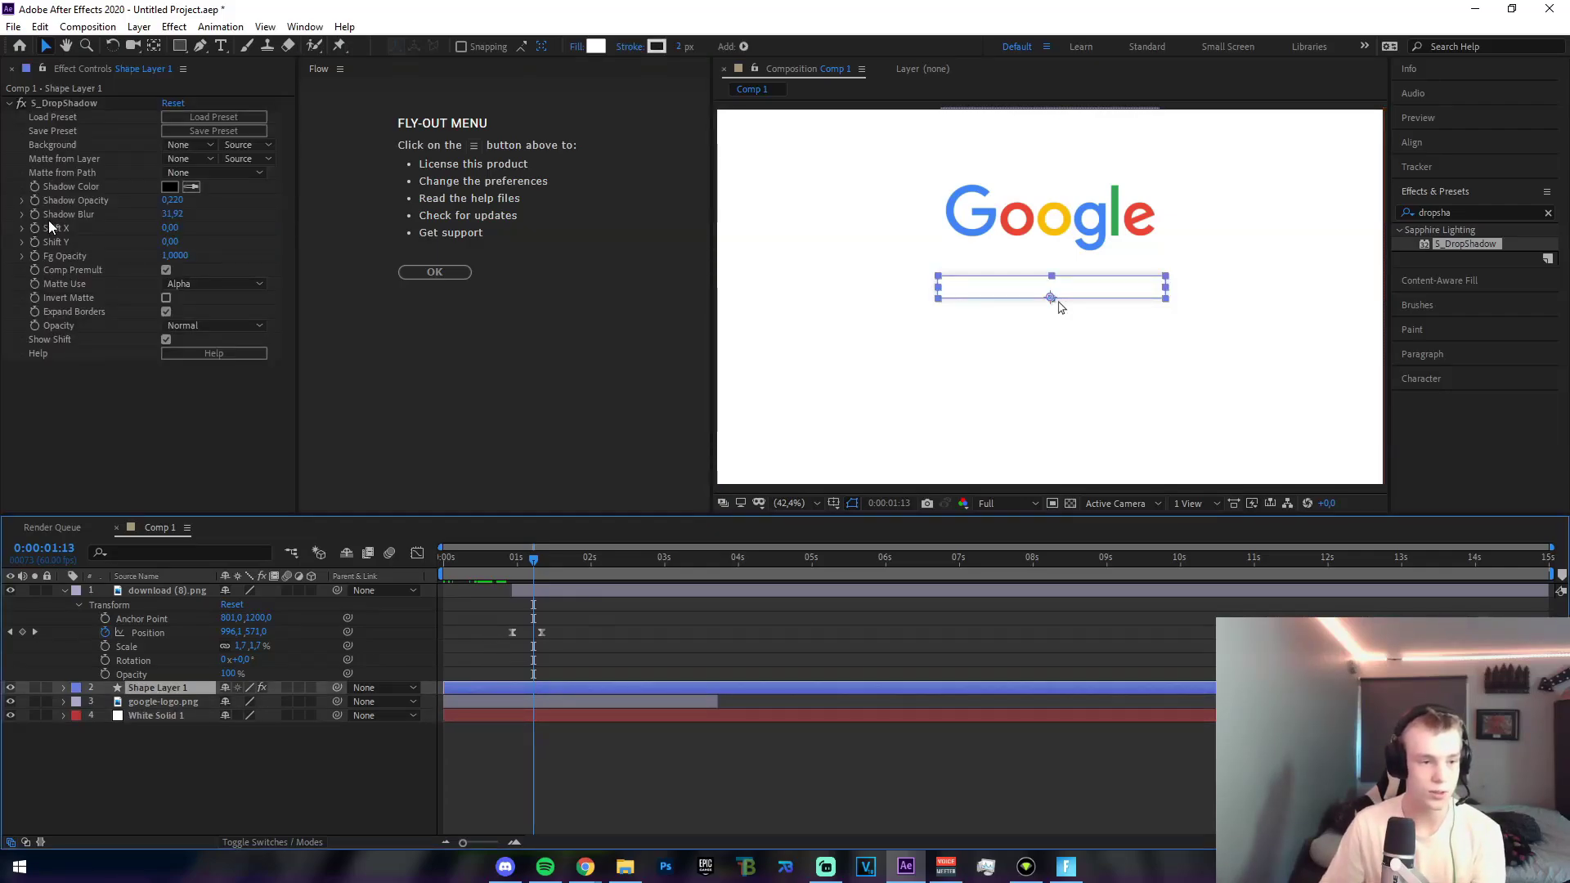
scroll(513, 654, "up", 4)
left_click_drag(562, 564, 567, 573)
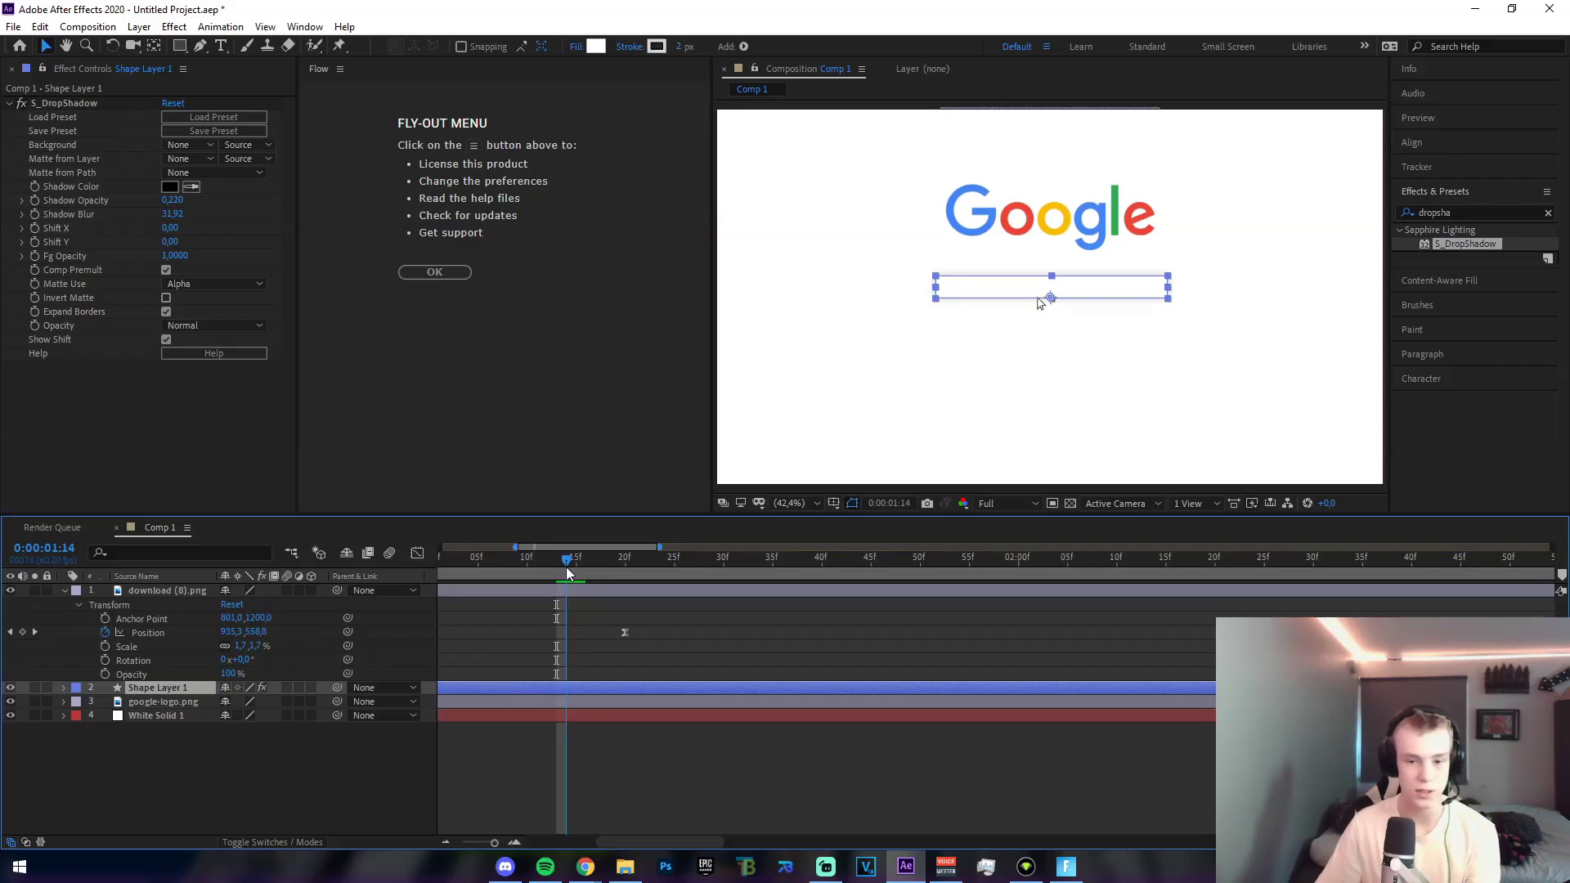
left_click(36, 204)
left_click_drag(562, 571, 557, 571)
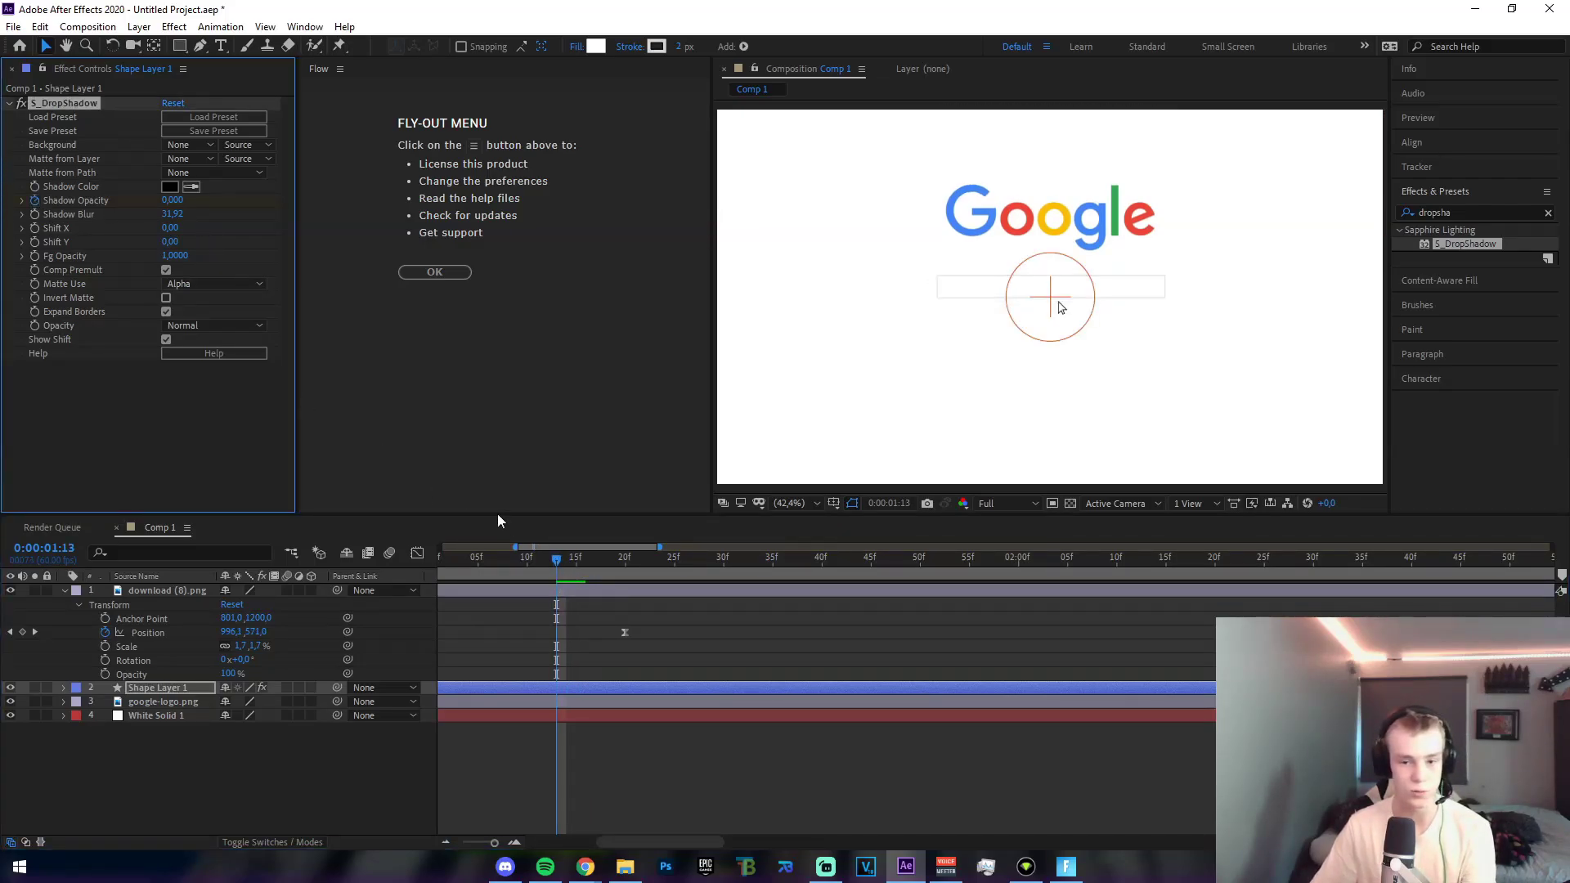
mouse_move(554, 571)
left_mouse_down()
mouse_move(602, 566)
mouse_move(536, 567)
left_mouse_up()
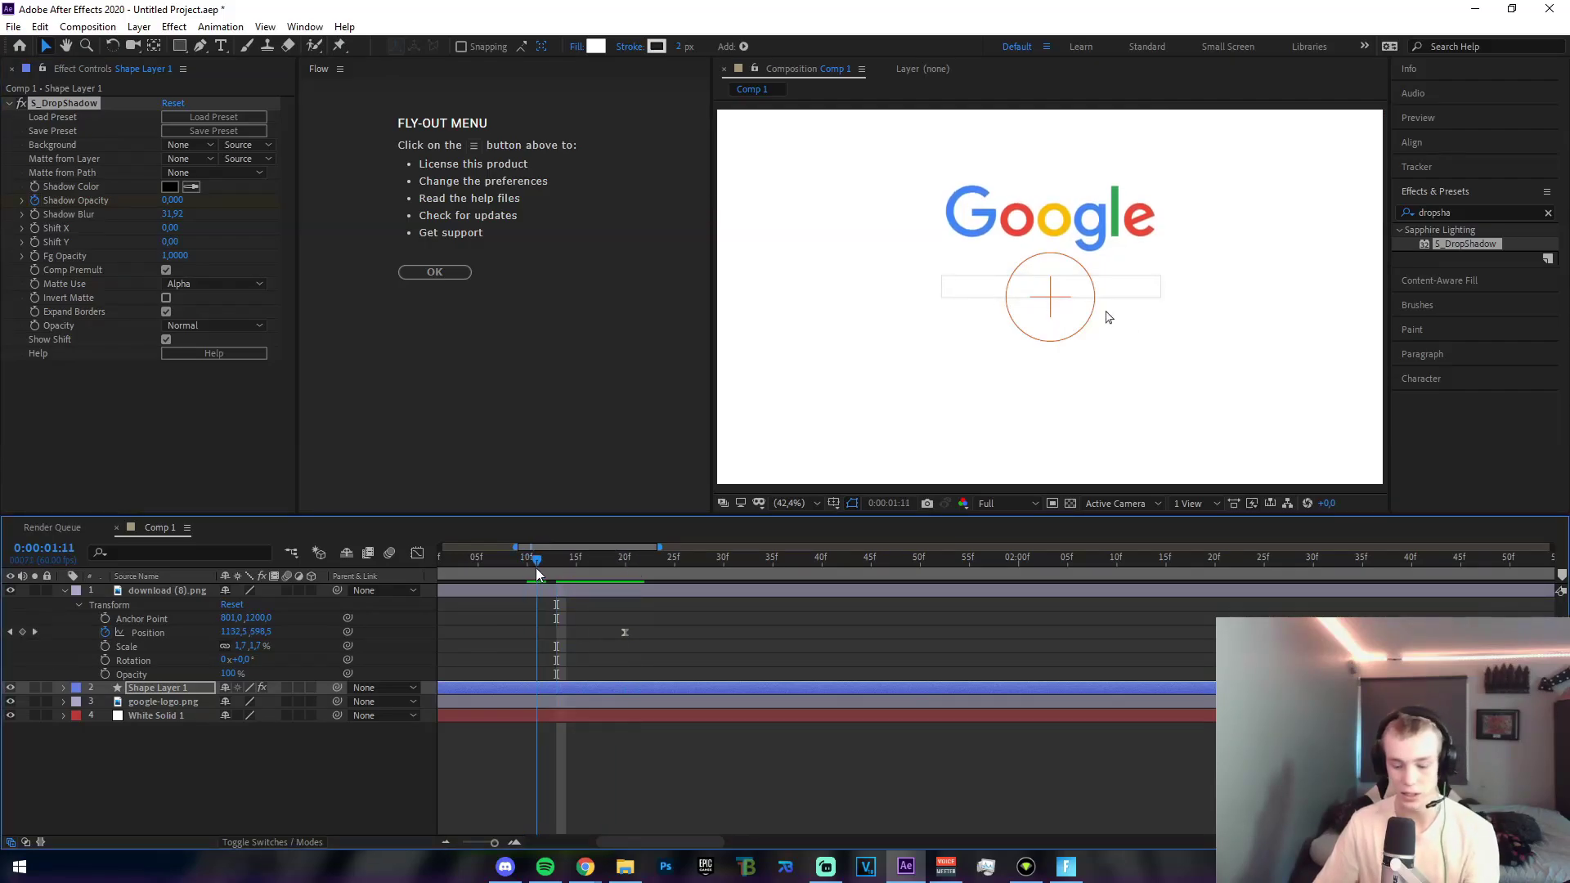
key("u")
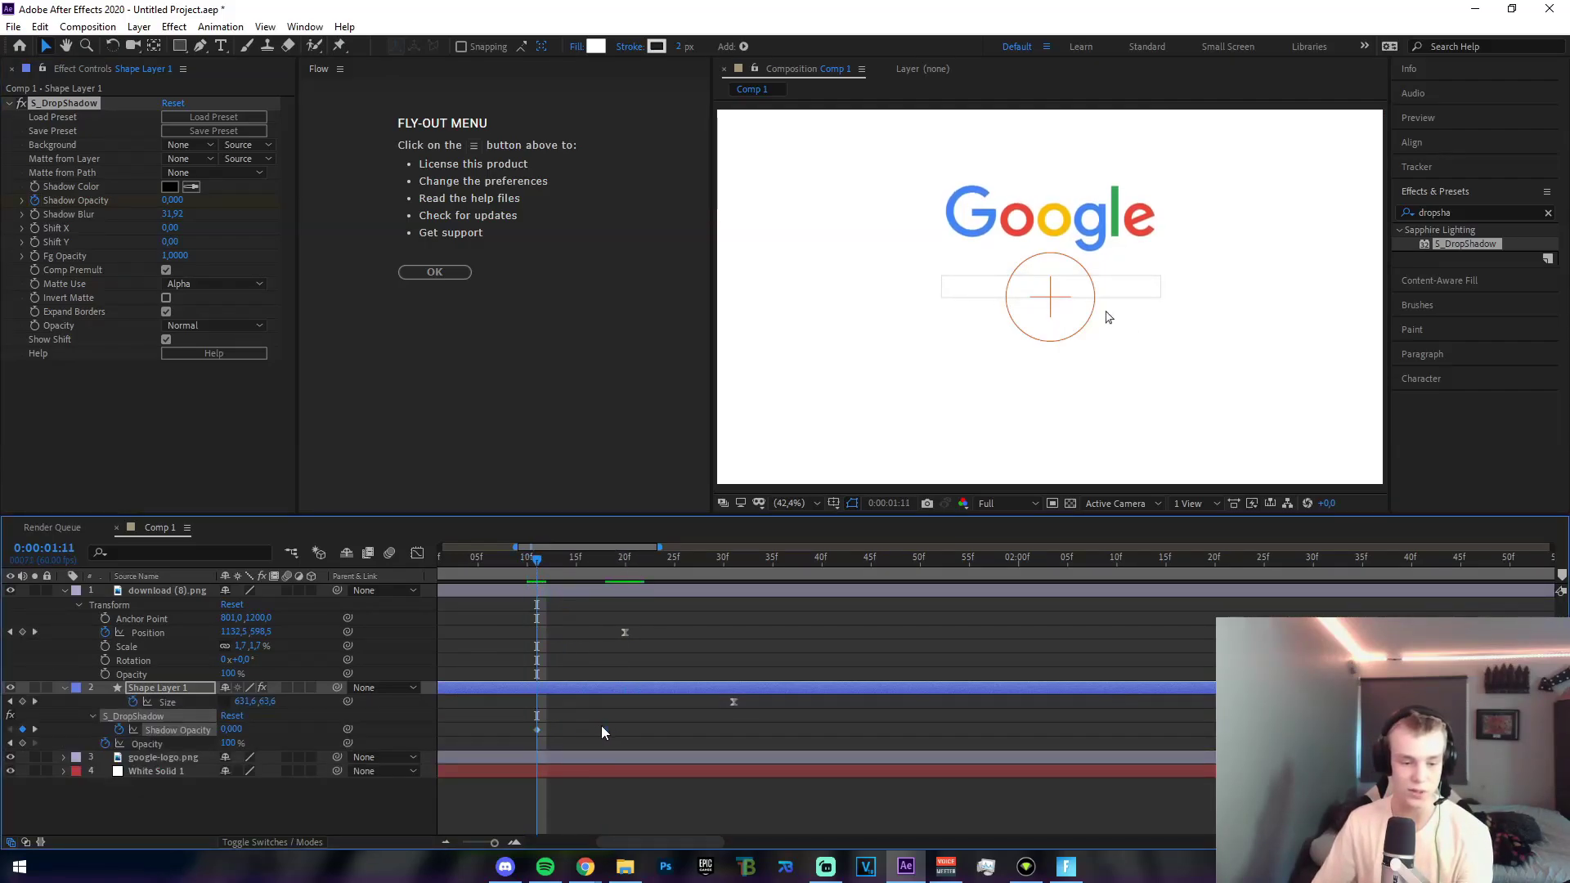
left_click(609, 732)
Add a Position keyframe at 0:00:02:58 on the cursor layer to hold it in place over the search bar.
left_click_drag(531, 562, 1088, 650)
key("minus")
key("minus")
left_click_drag(752, 564, 571, 569)
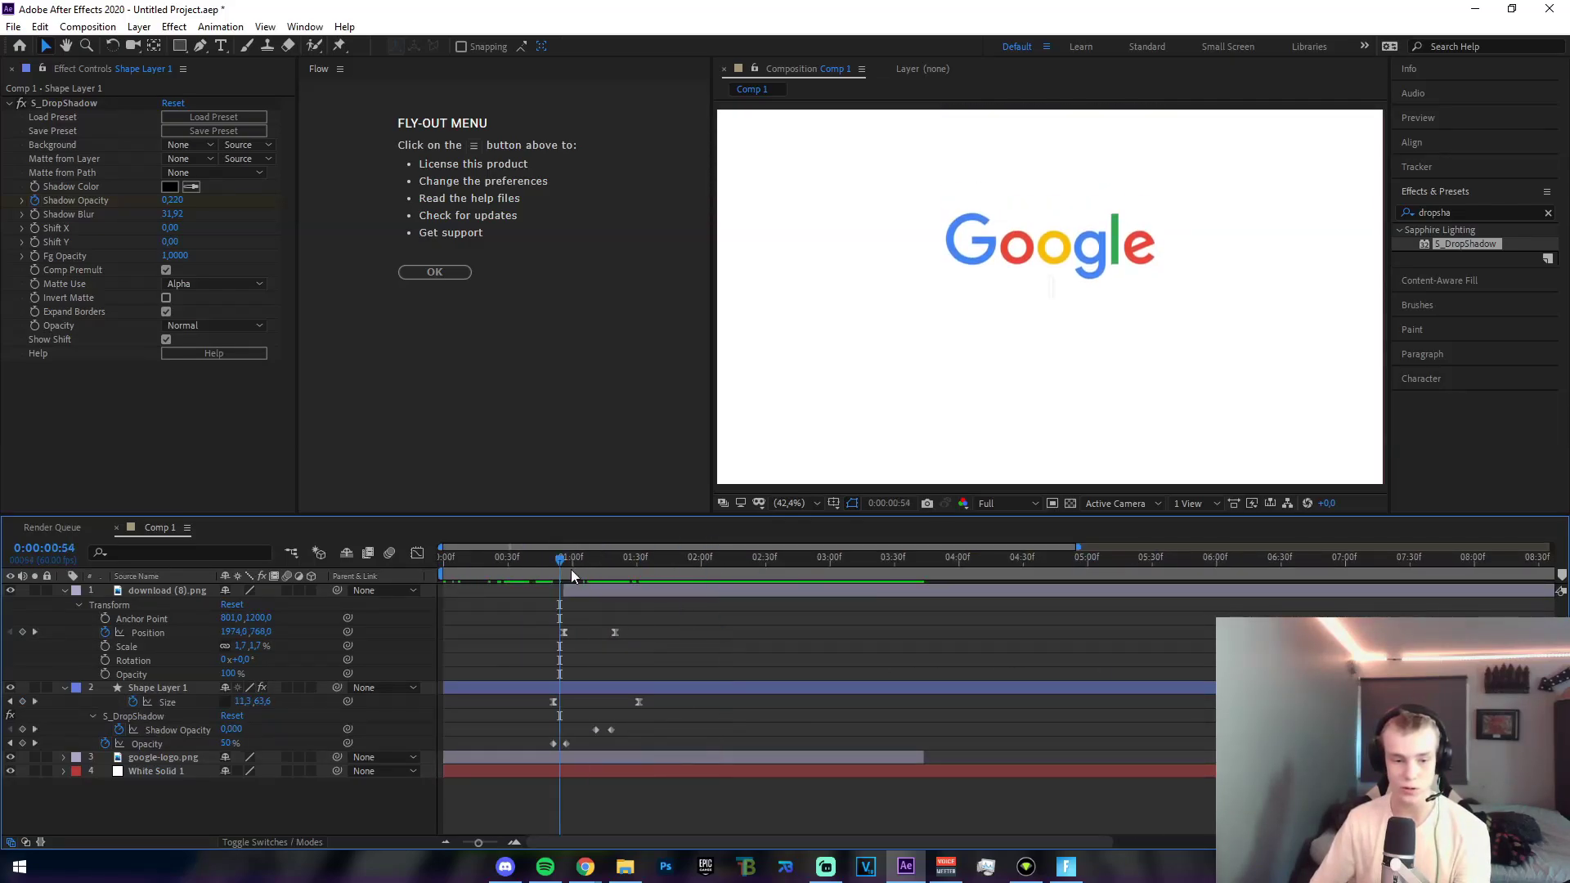
left_click_drag(767, 576, 827, 573)
key("h")
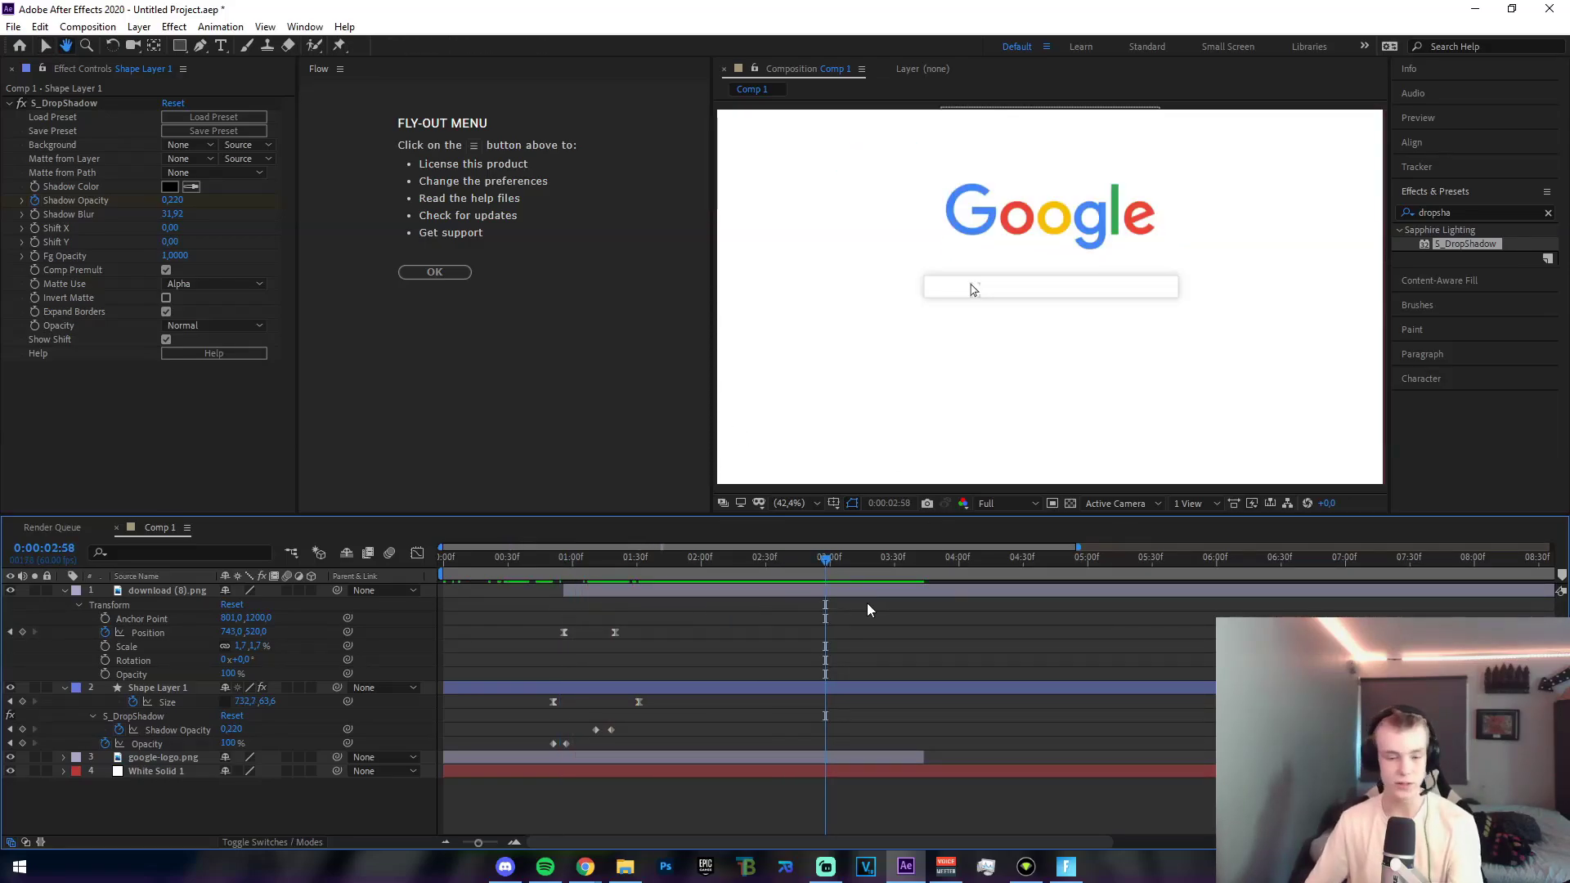
key("v")
left_click(838, 592)
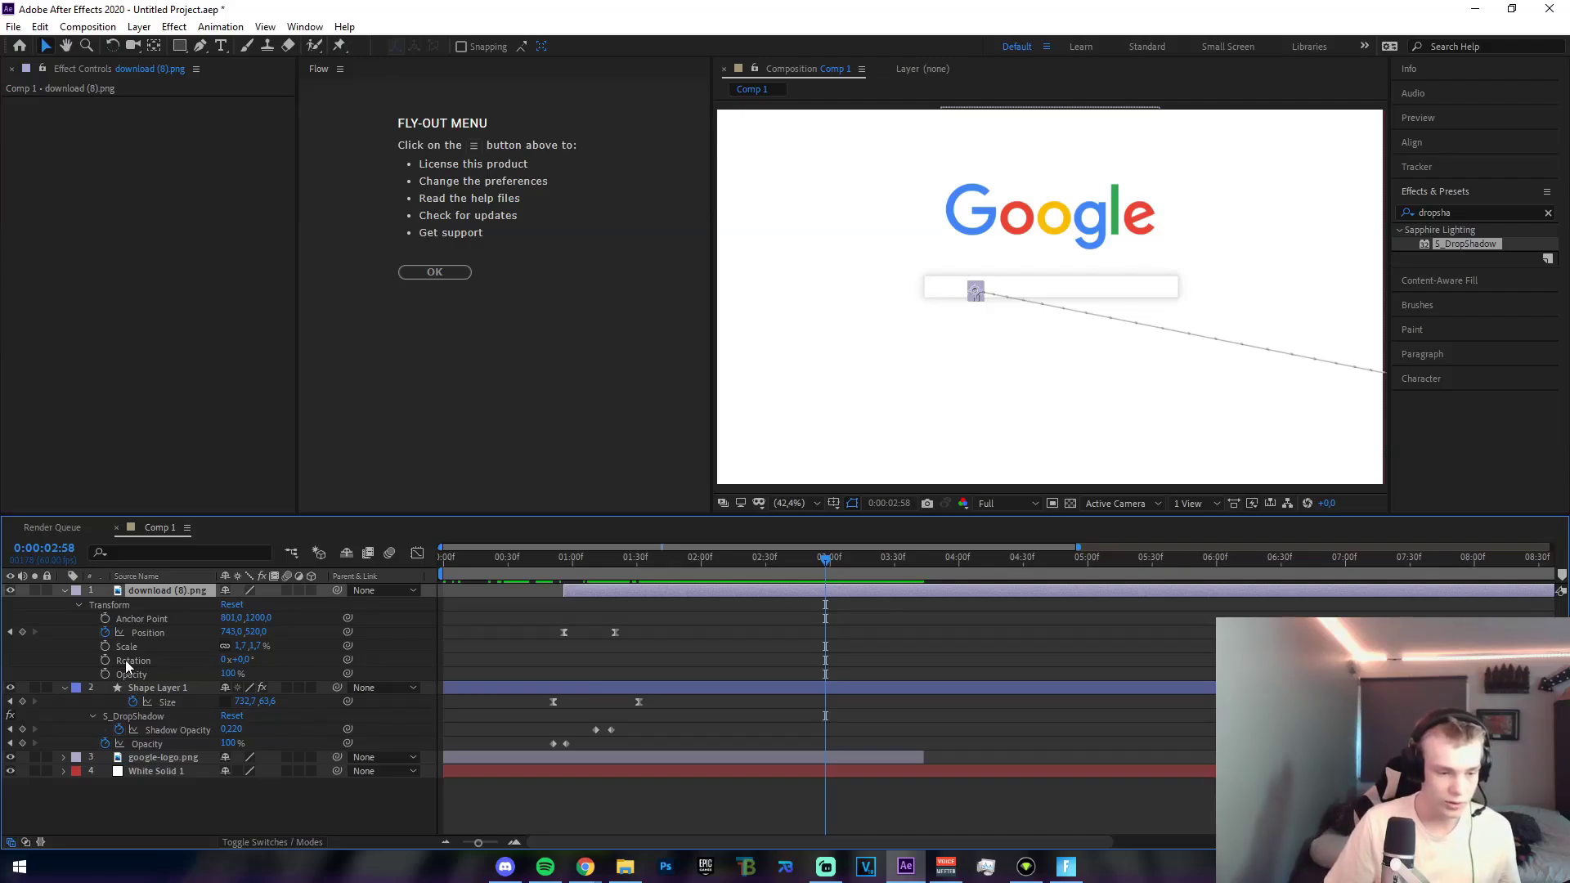
left_click(22, 632)
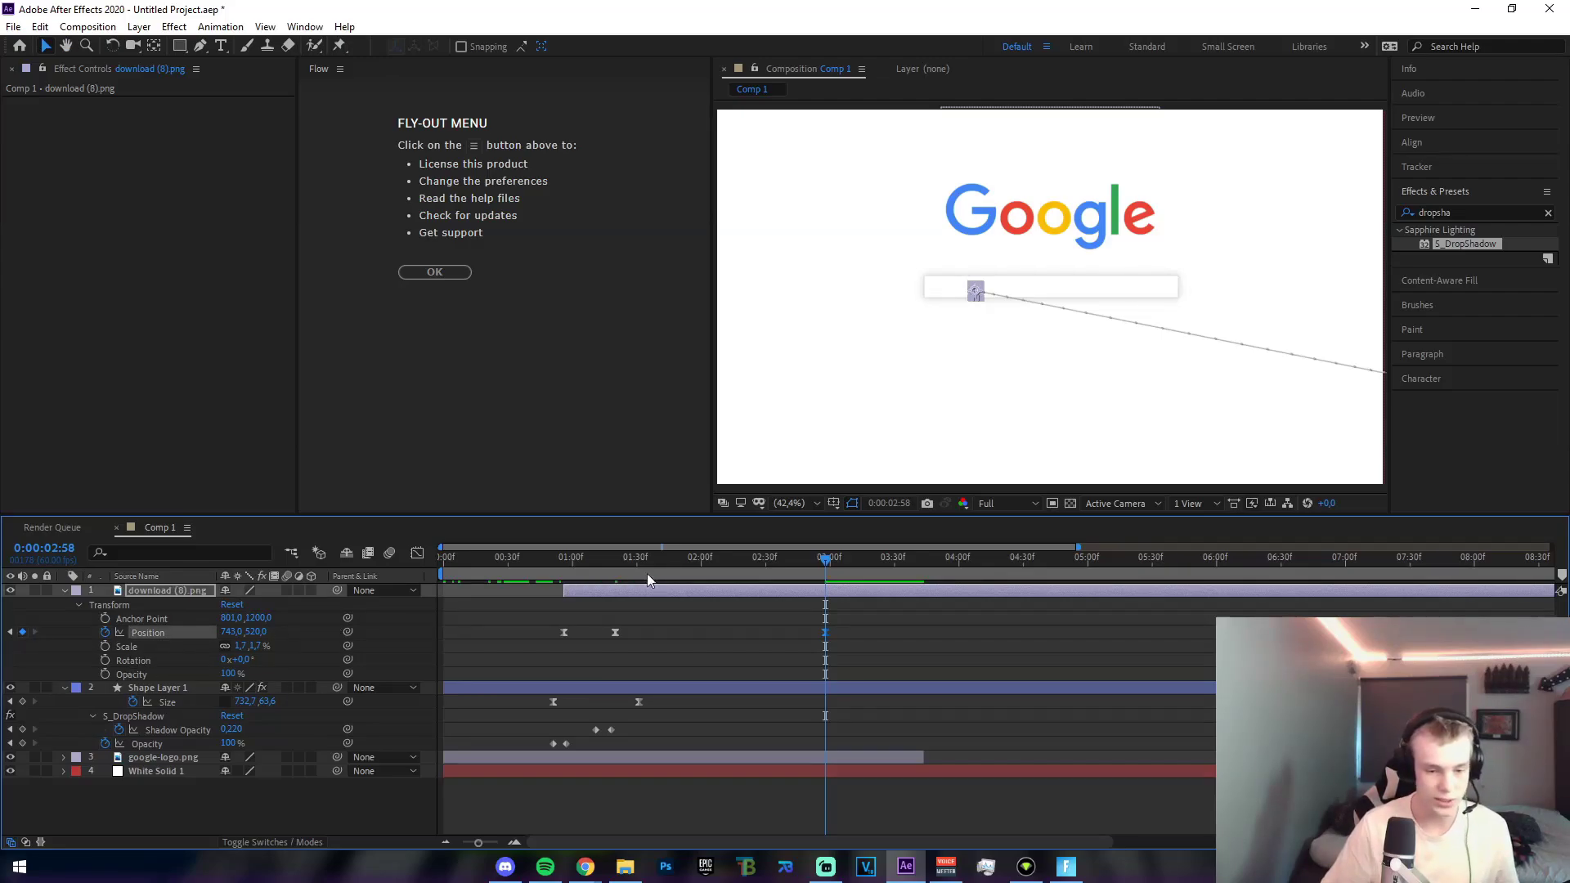
At 0:00:03:44, move the cursor past the composition's left edge to a Position of about -133, 424.
left_click_drag(842, 579, 921, 575)
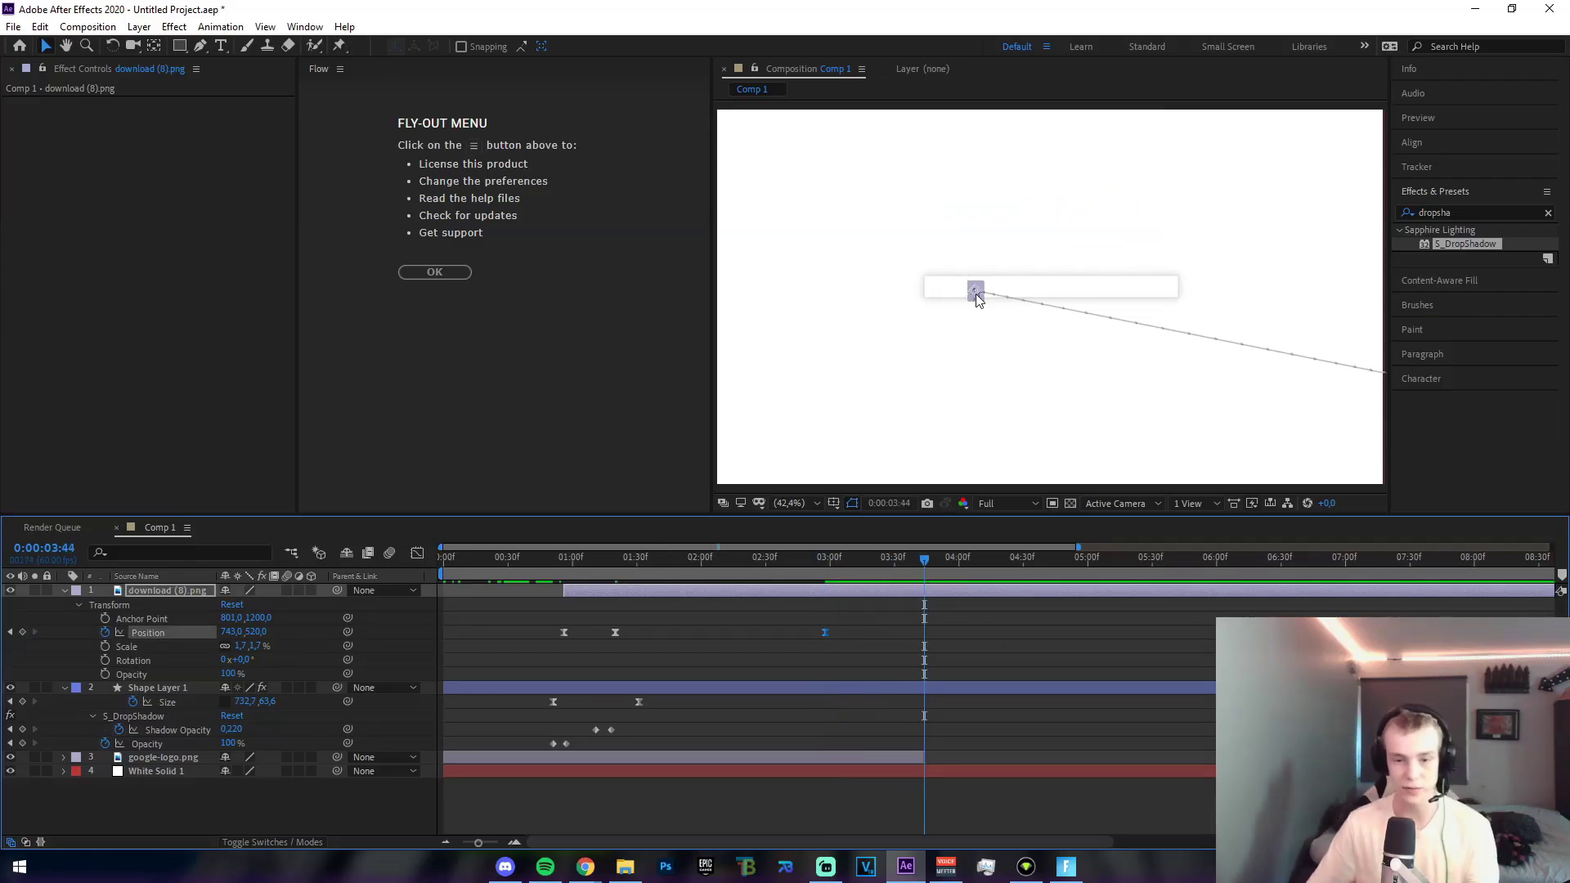
scroll(955, 331, "down", 2)
left_click_drag(966, 305, 790, 289)
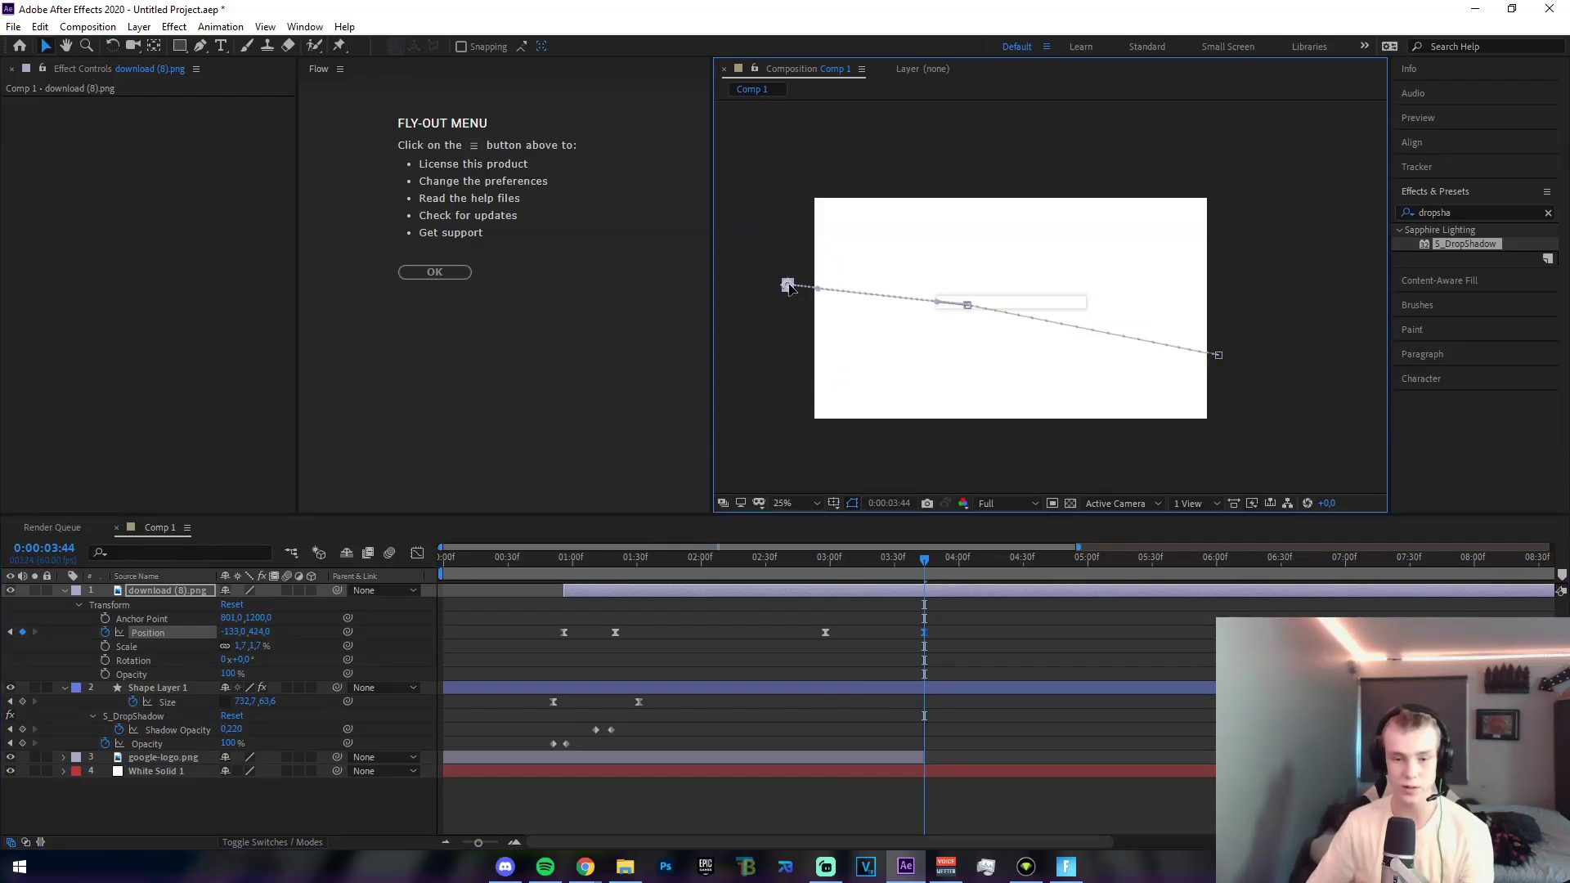
Set the search bar's Shadow Opacity to 0 at 0:00:03:10 to keyframe the shadow's fade-out.
scroll(817, 605, "up", 2)
mouse_move(985, 582)
left_mouse_down()
mouse_move(823, 579)
mouse_move(888, 559)
mouse_move(1014, 576)
left_mouse_up()
left_click(782, 478)
scroll(772, 601, "up", 2)
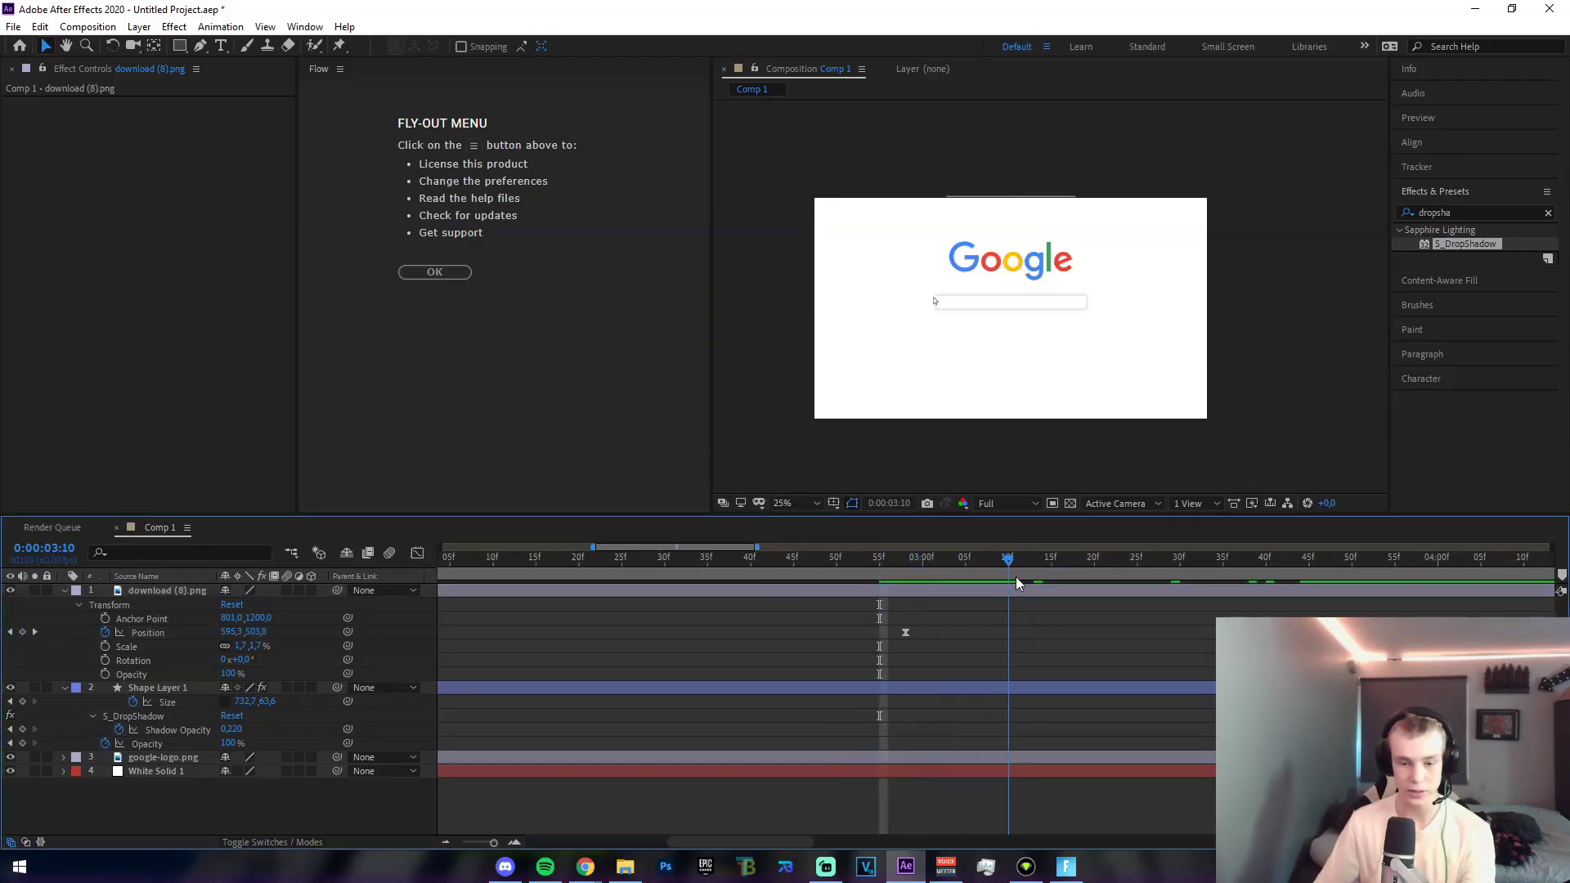
left_click(1006, 693)
scroll(818, 678, "down", 2)
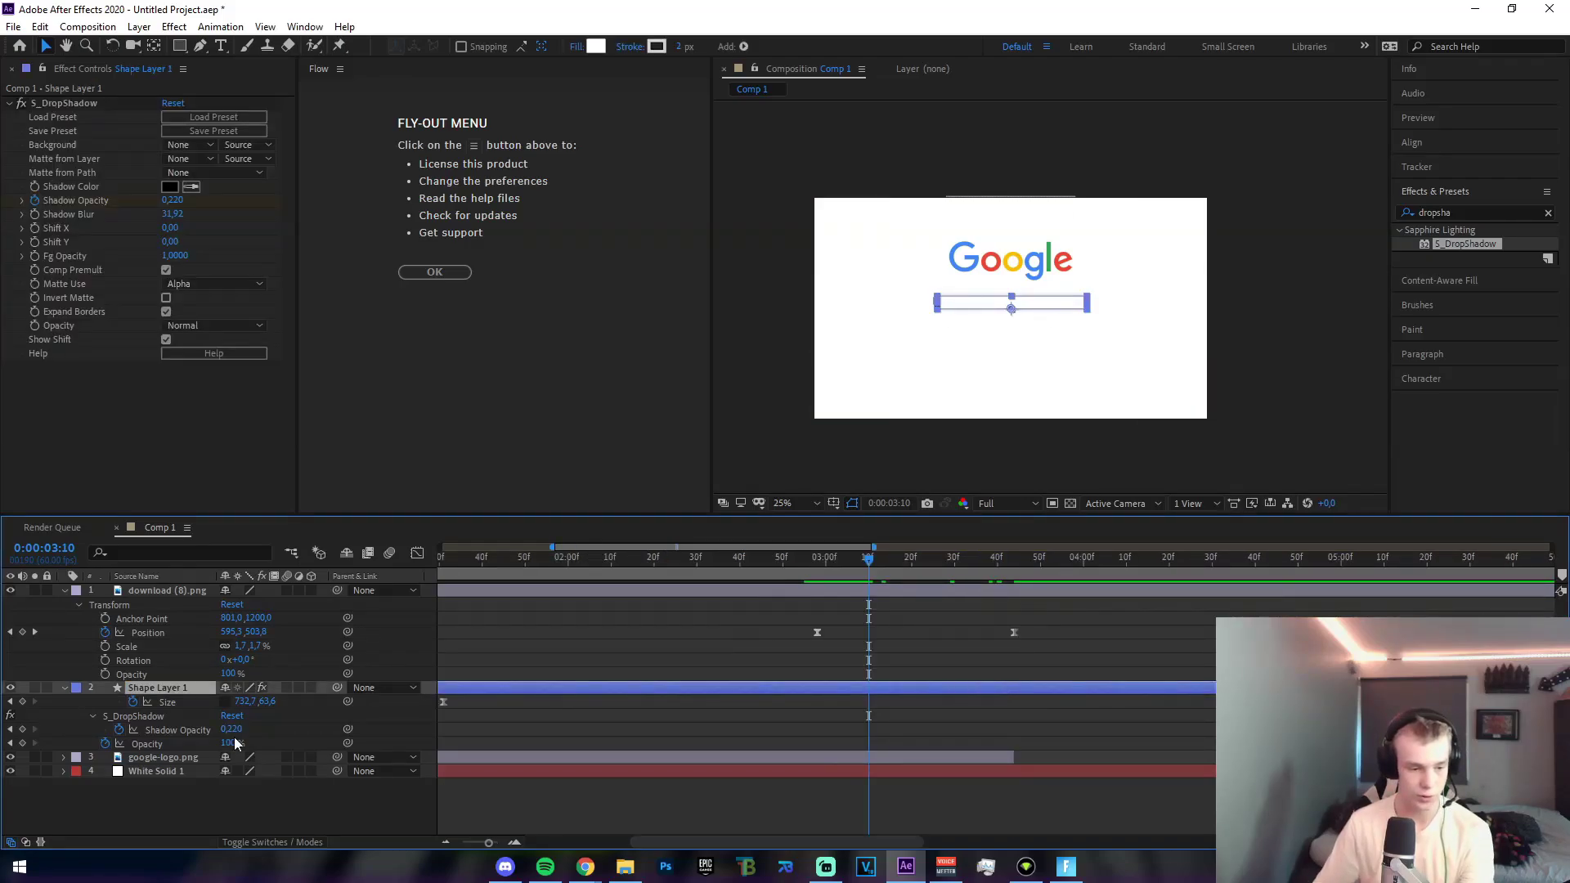
type("0")
key("Return")
scroll(650, 725, "down", 2)
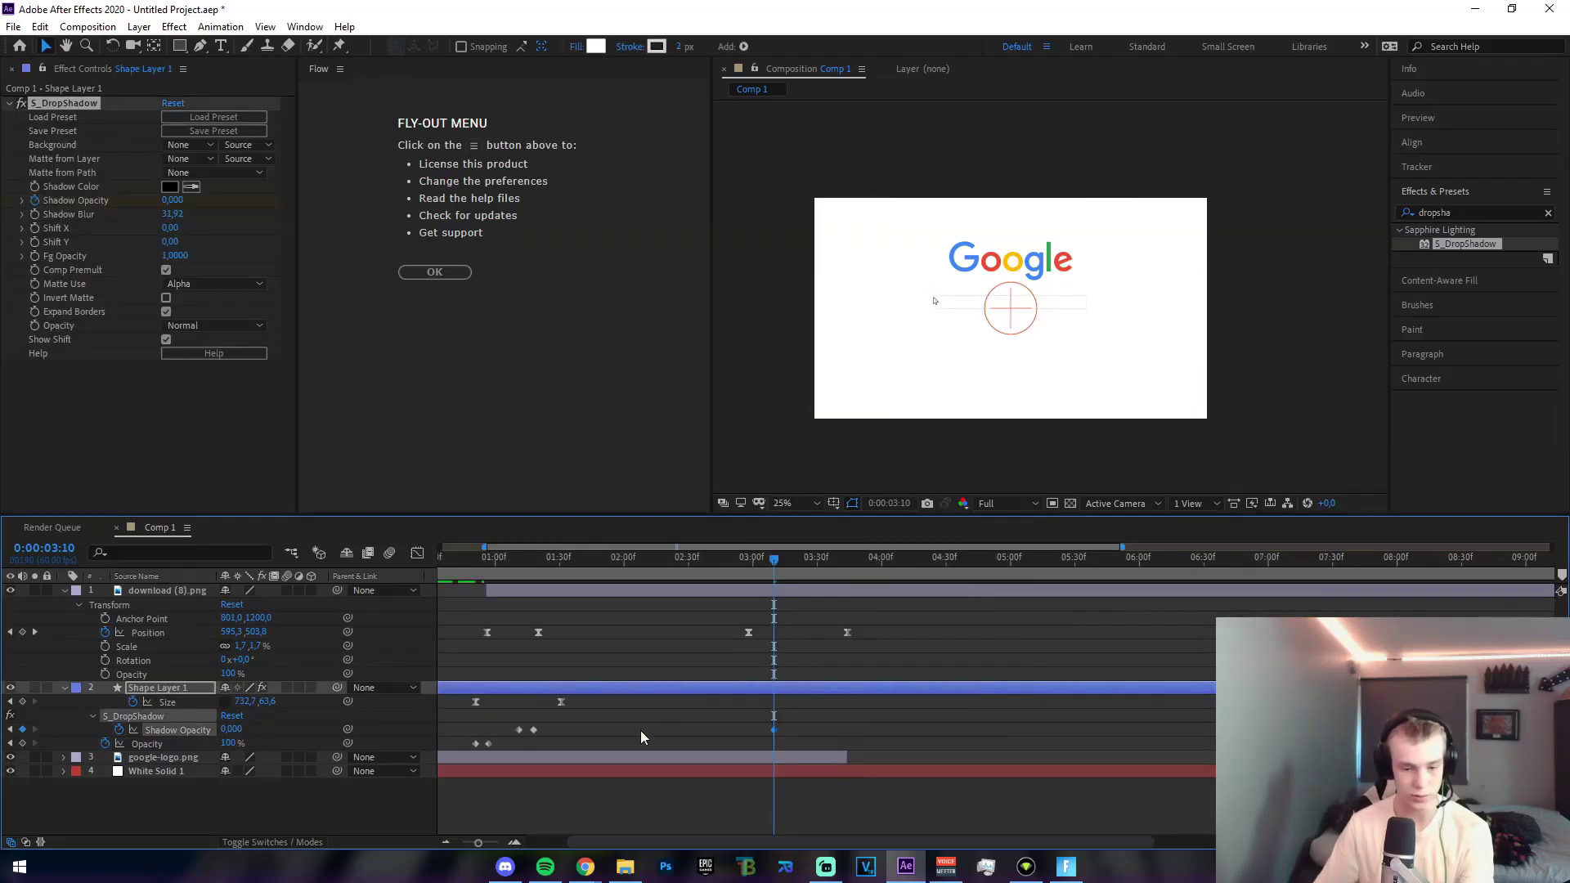
Copy the first 0.220 Shadow Opacity keyframe, paste it at 0:00:02:55, and shift the fade-out keyframes a few frames later.
left_click(533, 729)
key("ctrl+c")
left_click_drag(780, 564, 742, 571)
key("ctrl+v")
left_click_drag(742, 730, 754, 730)
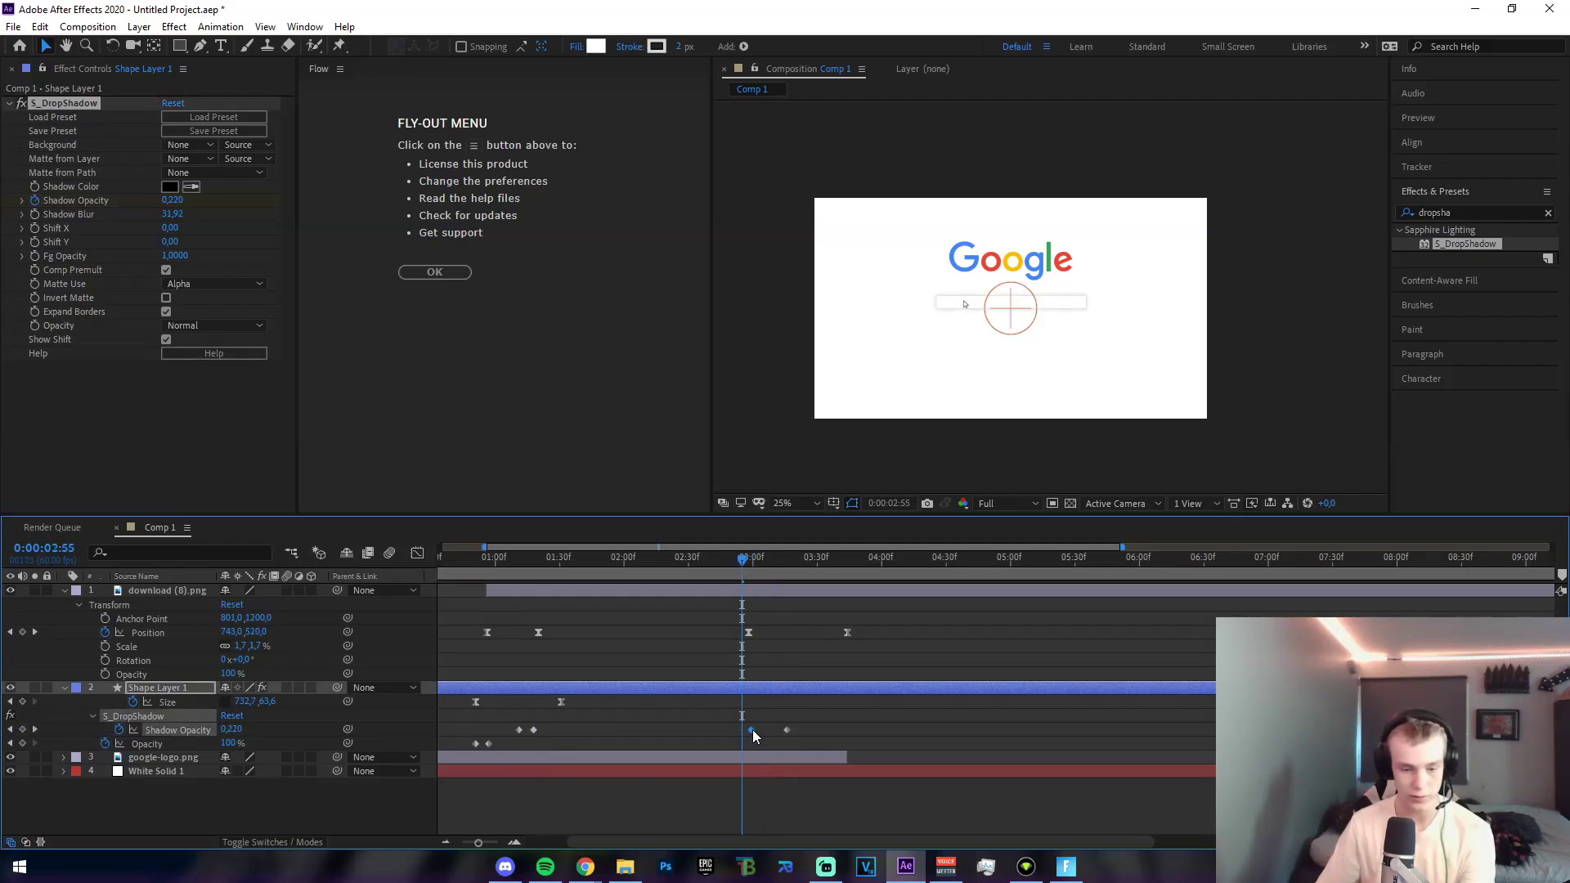
left_click(801, 682)
Play the animation from the start to review the cursor's exit and the search bar's shadow fade.
left_click_drag(742, 559, 783, 593)
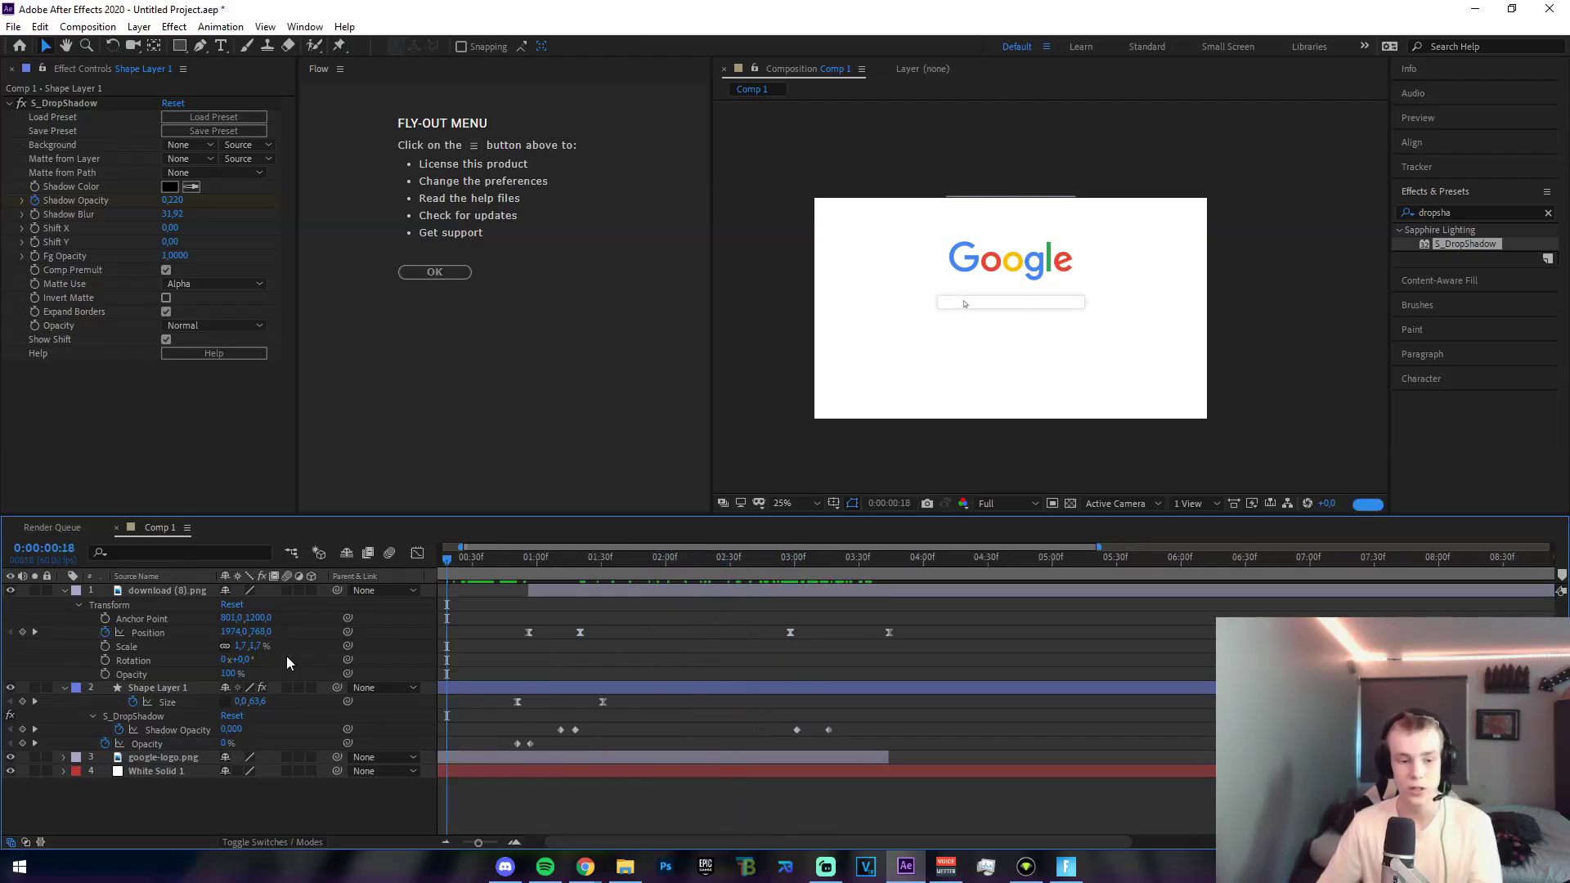
key("Home")
key("space")
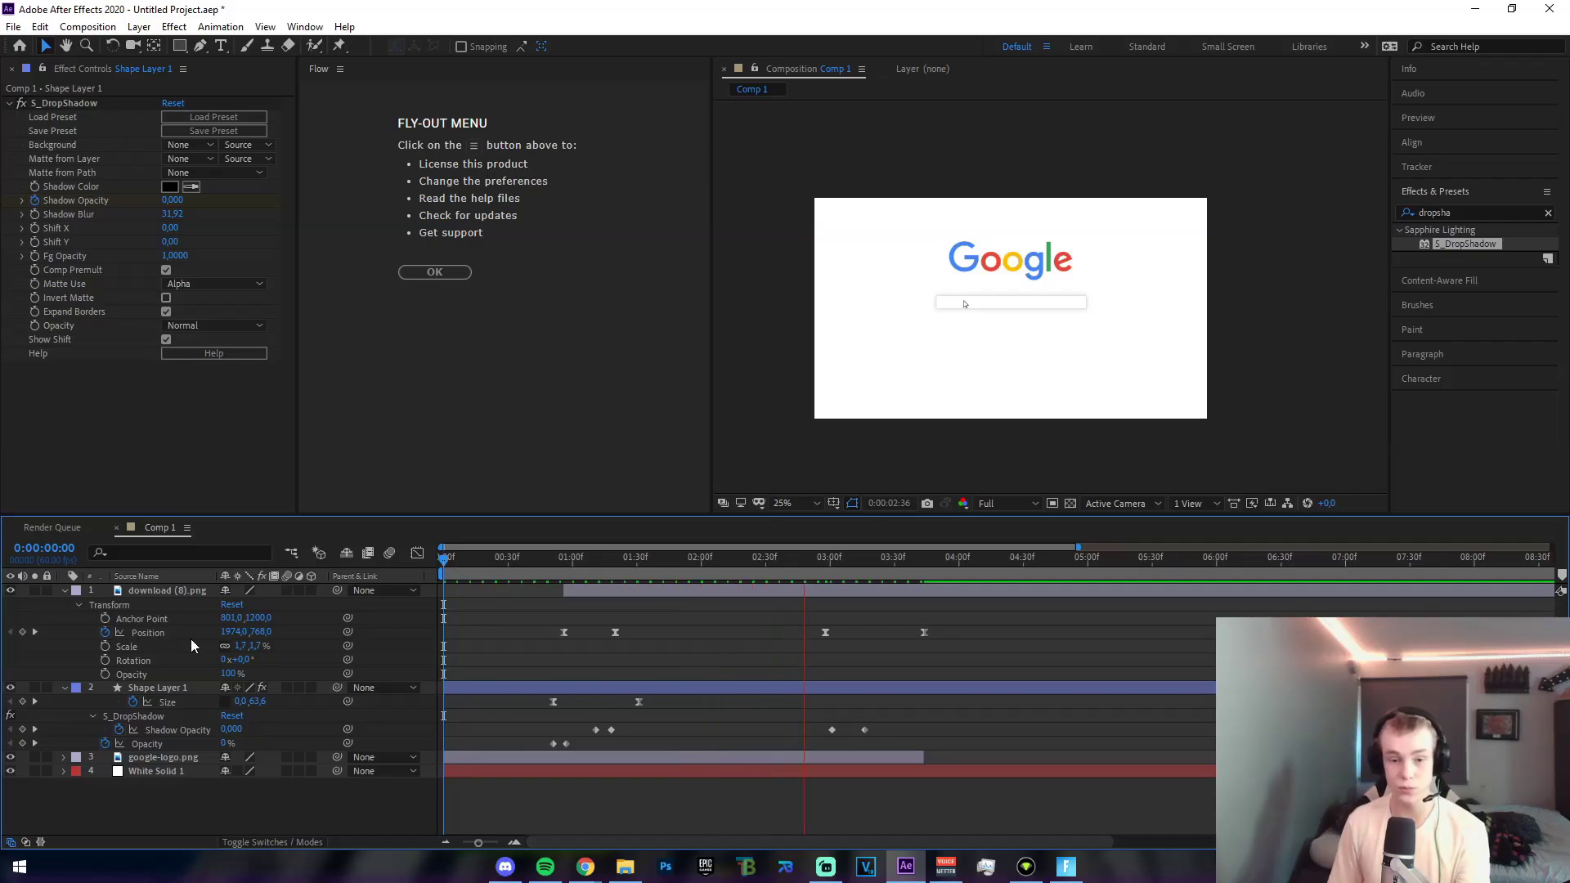
key("space")
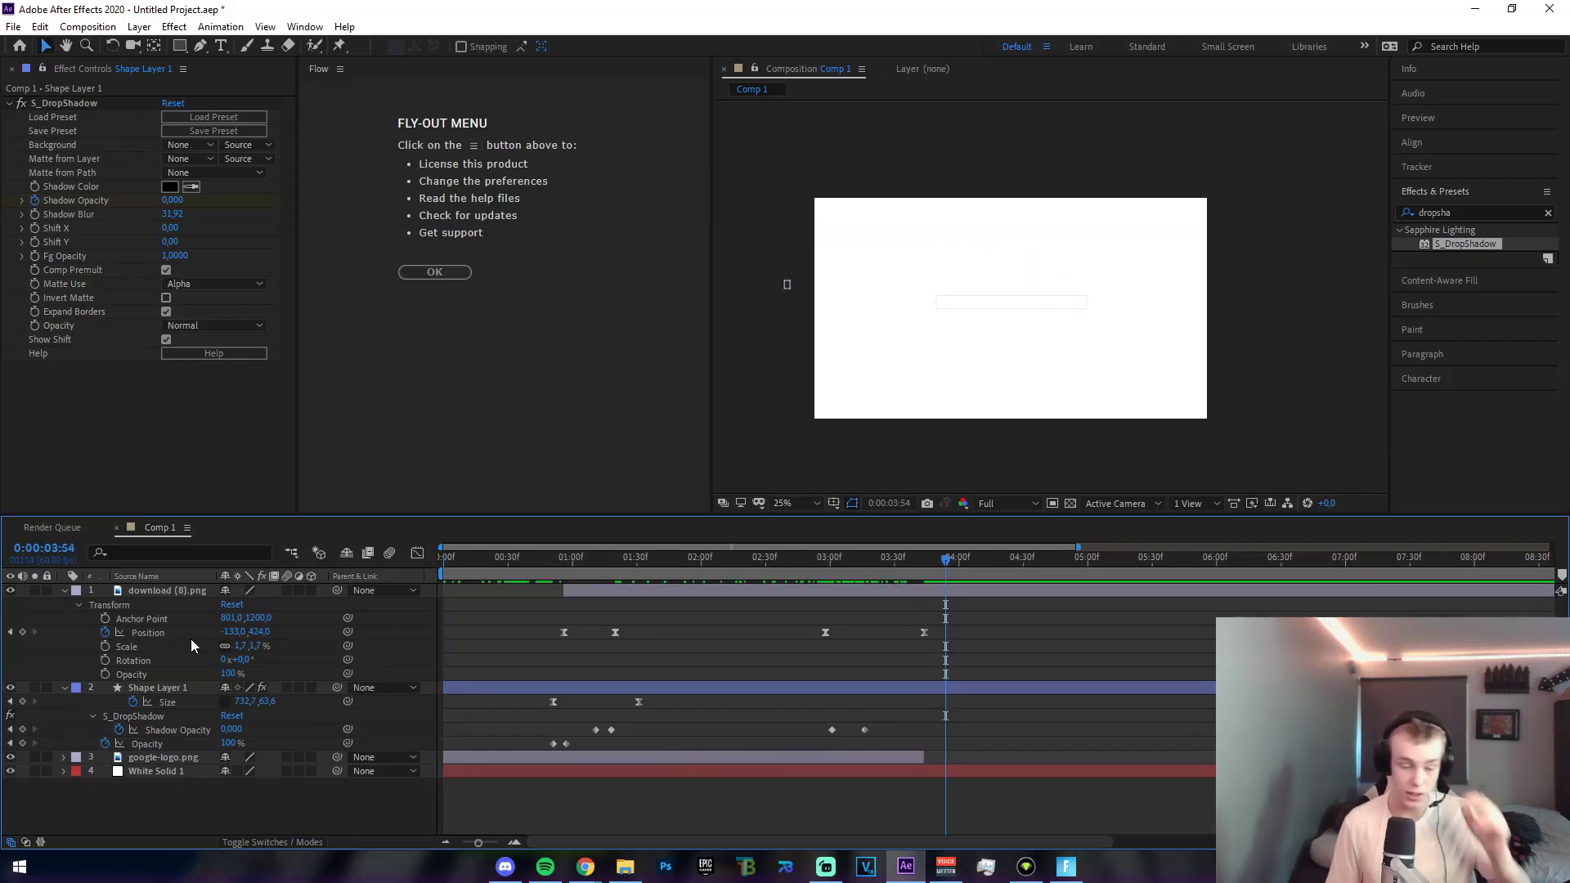